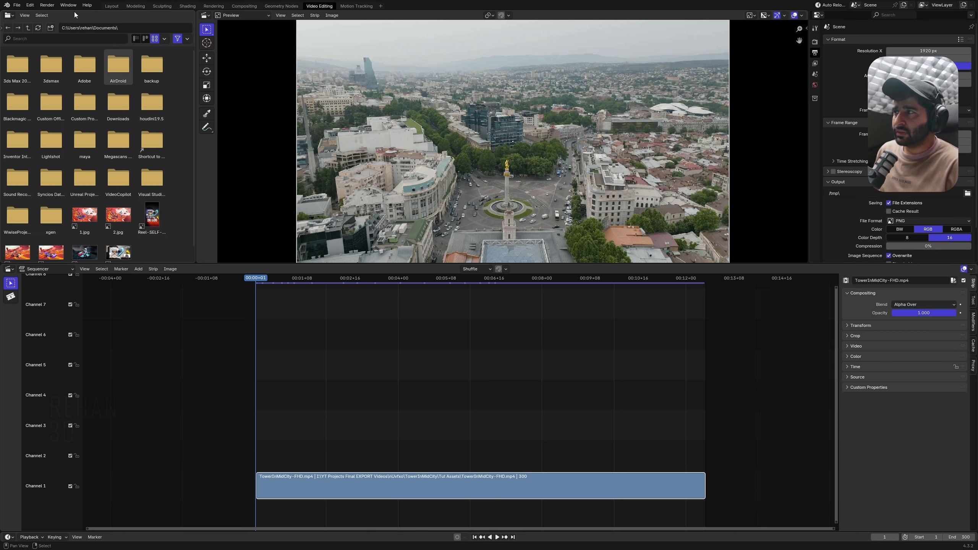
# Step: Start a new General project and discard the unsaved changes in the current file
pyautogui.click(47, 5)
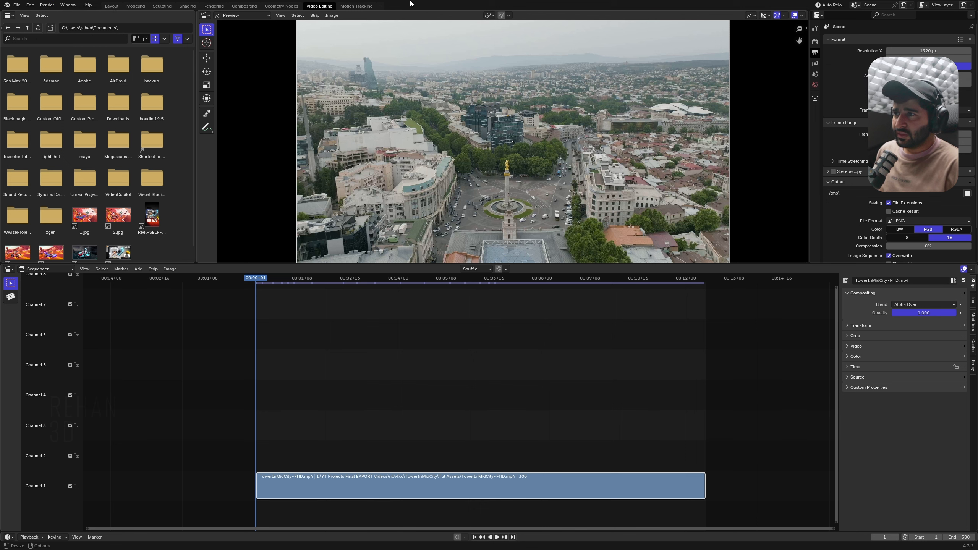
pyautogui.hotkey('ctrl', 'n')
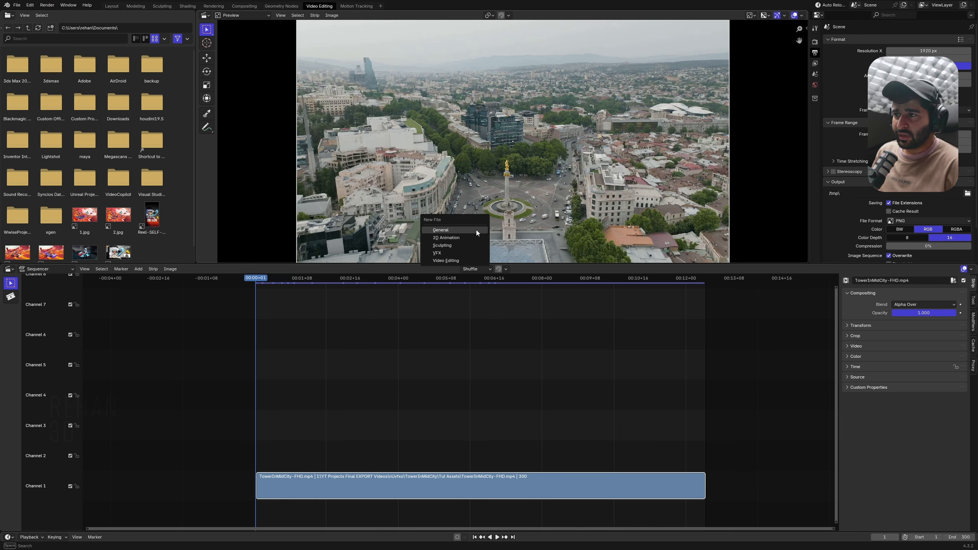
pyautogui.click(477, 229)
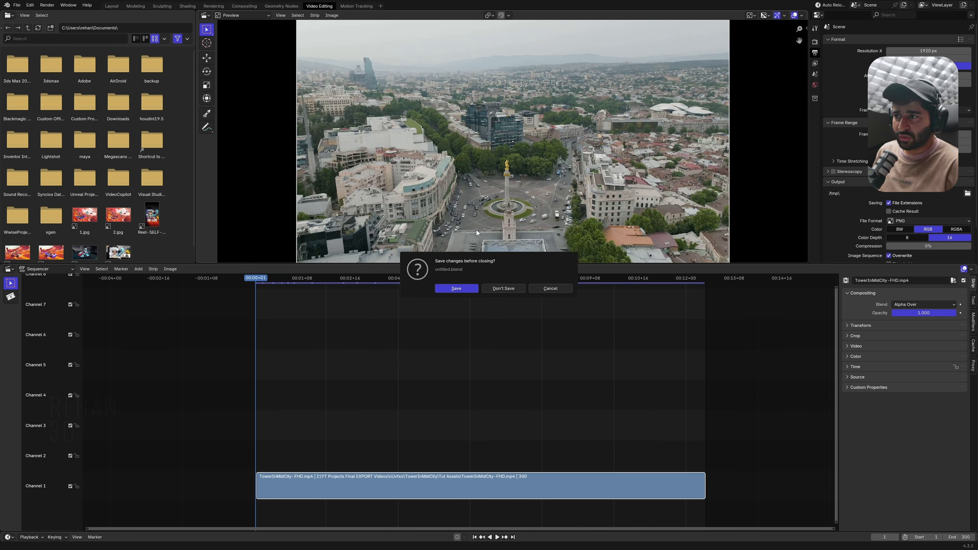
pyautogui.click(500, 285)
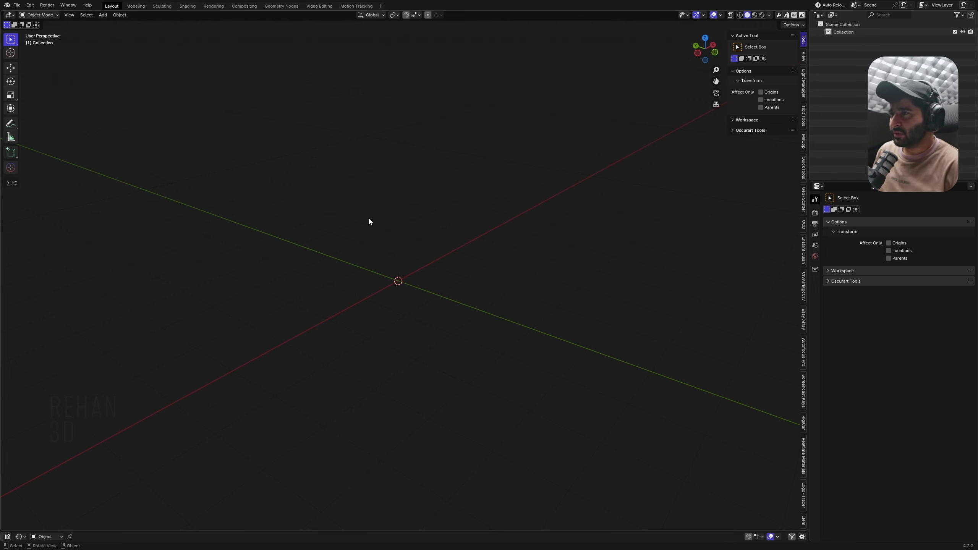
# Step: Switch to the Motion Tracking workspace and open the whole TowerInMidCity PNG sequence from the Seq FHD folder as the clip
pyautogui.click(356, 5)
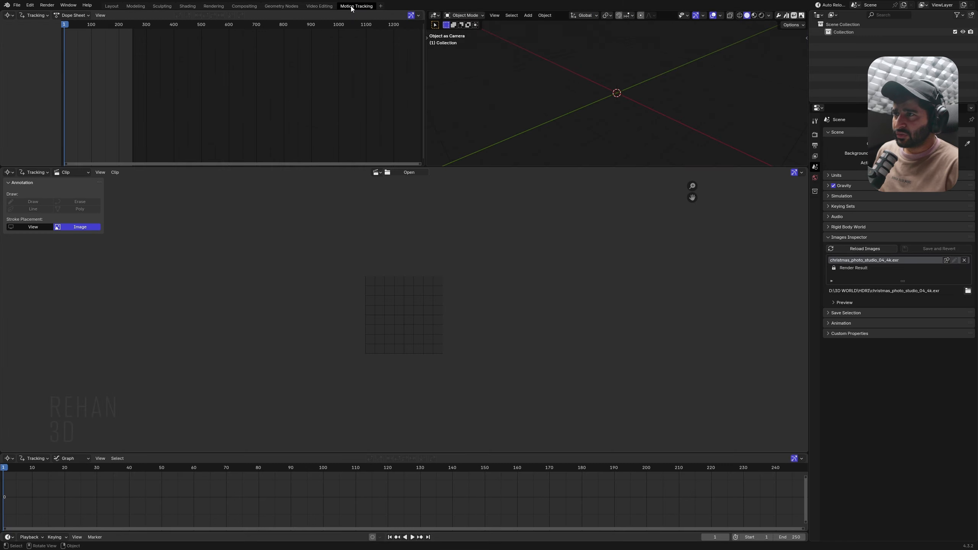
pyautogui.click(415, 172)
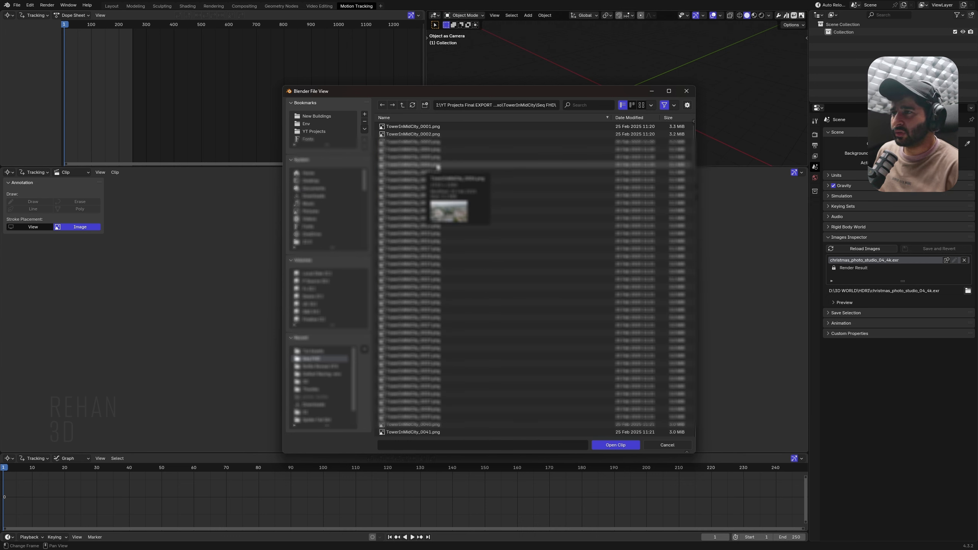
pyautogui.click(438, 126)
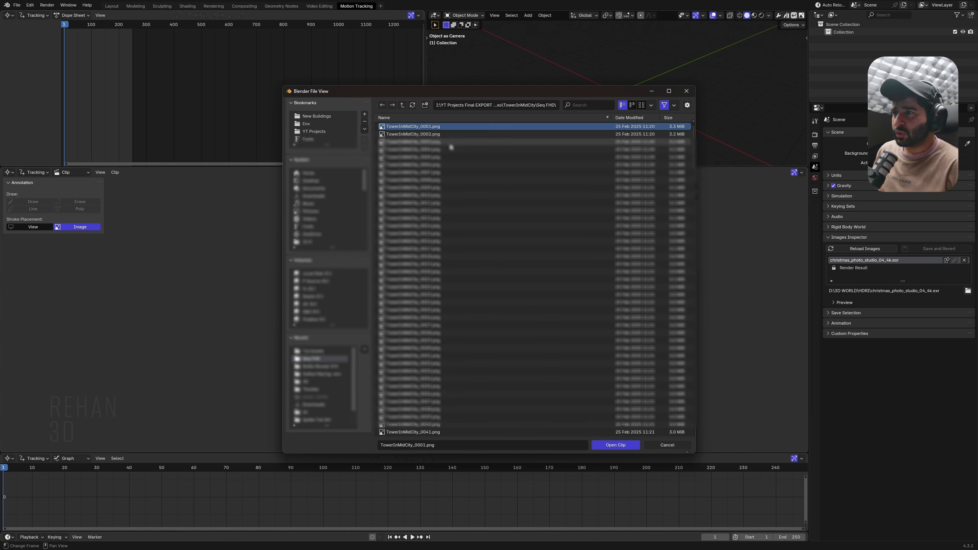
pyautogui.press('a')
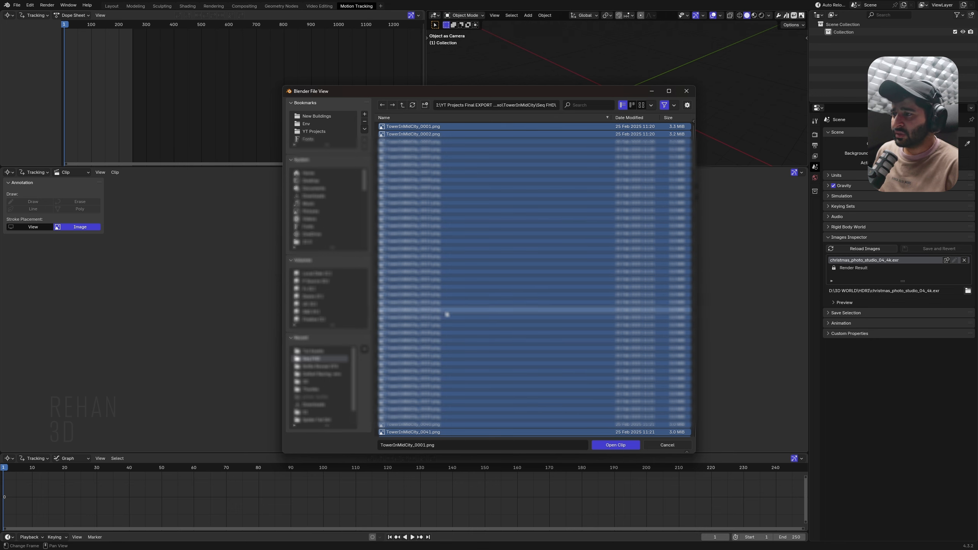
pyautogui.click(616, 445)
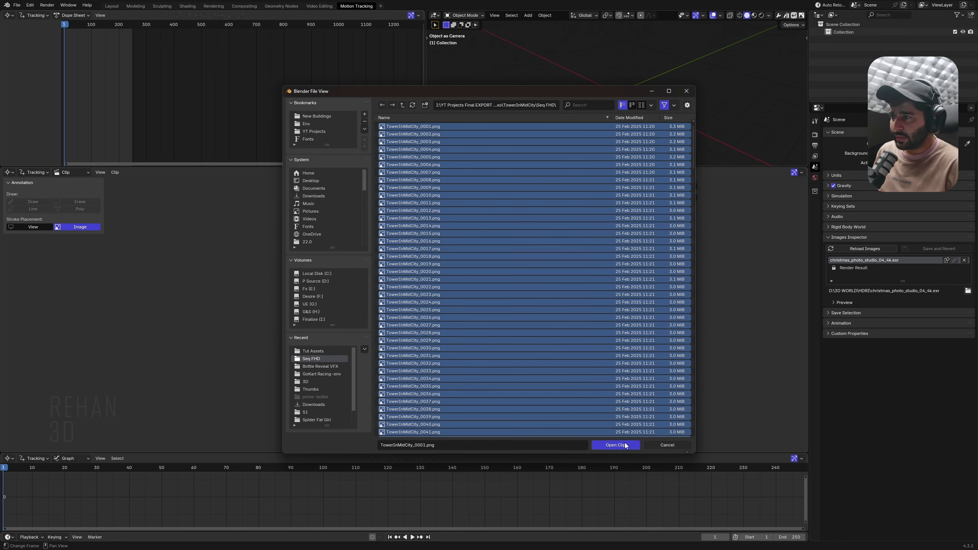
pyautogui.scroll(-2, 412, 314)
pyautogui.scroll(2, 400, 249)
pyautogui.scroll(-1, 154, 211)
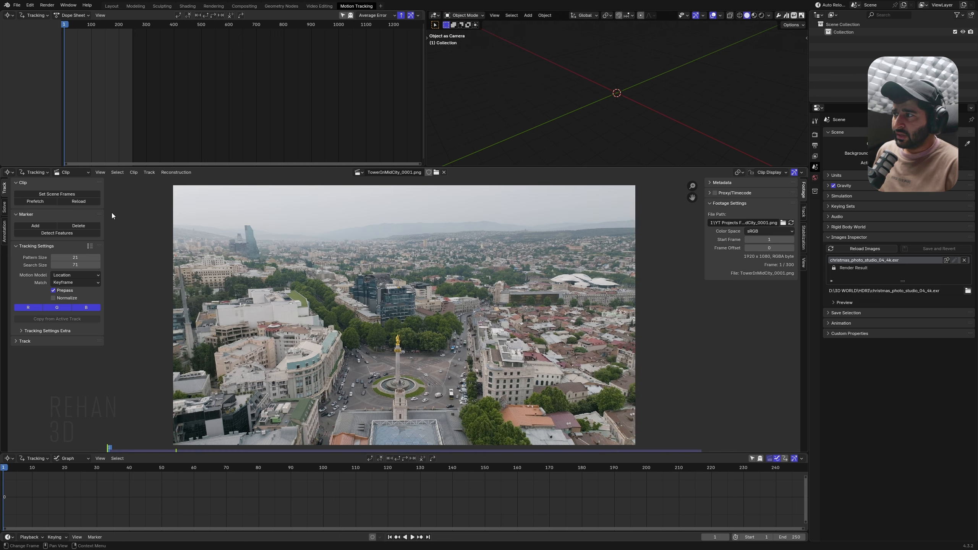
# Step: Match the scene frame range to the clip and prefetch its frames, returning to the first frame
pyautogui.click(67, 194)
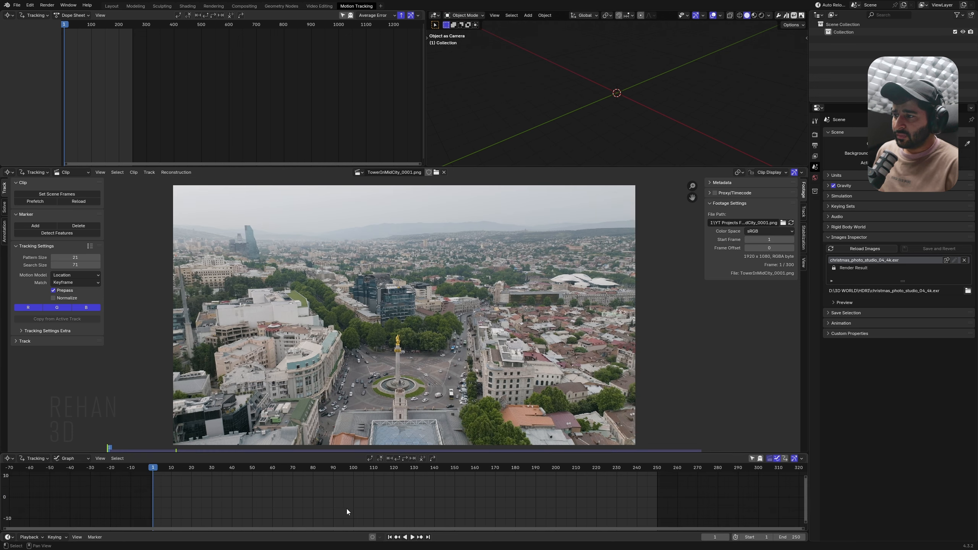
pyautogui.click(56, 195)
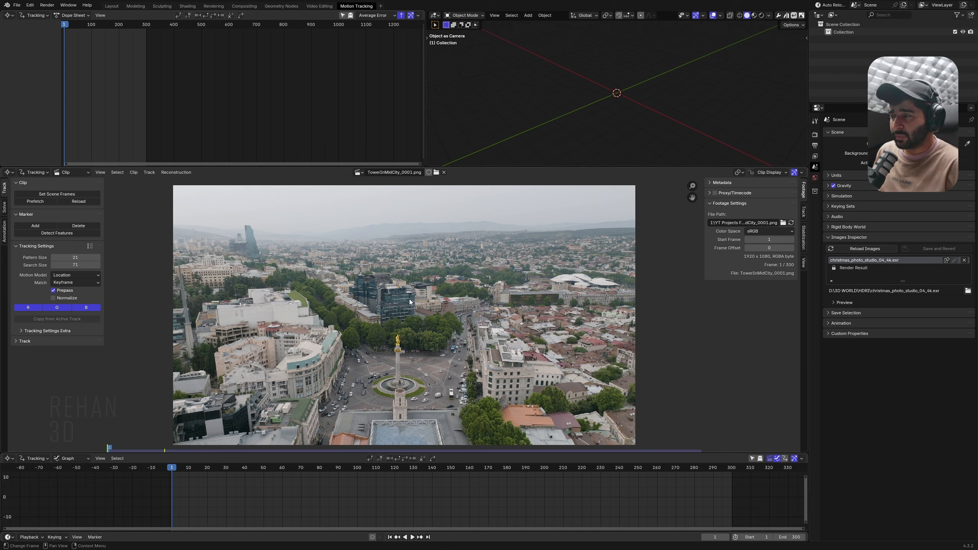
pyautogui.click(49, 202)
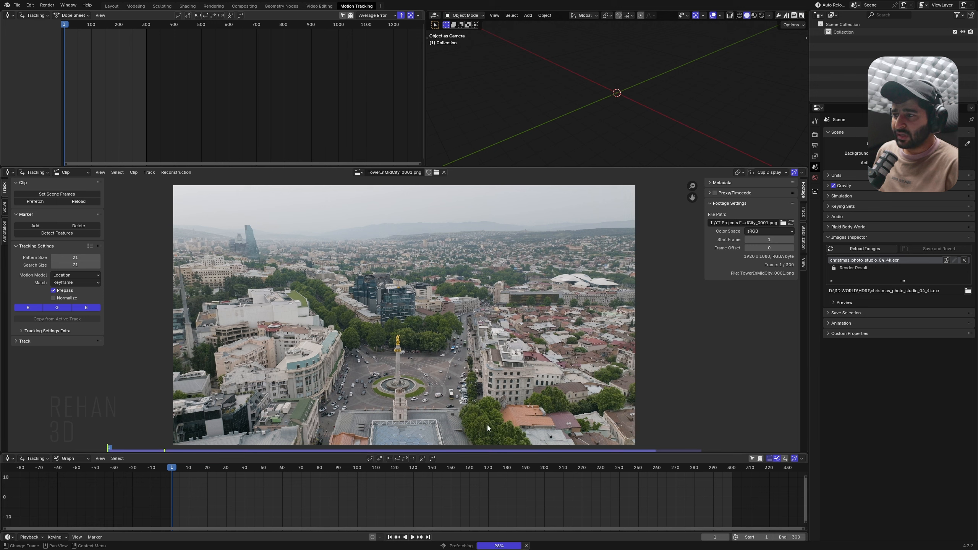
pyautogui.moveTo(216, 474); pyautogui.dragTo(450, 509)
pyautogui.click(390, 538)
pyautogui.scroll(1, 358, 250)
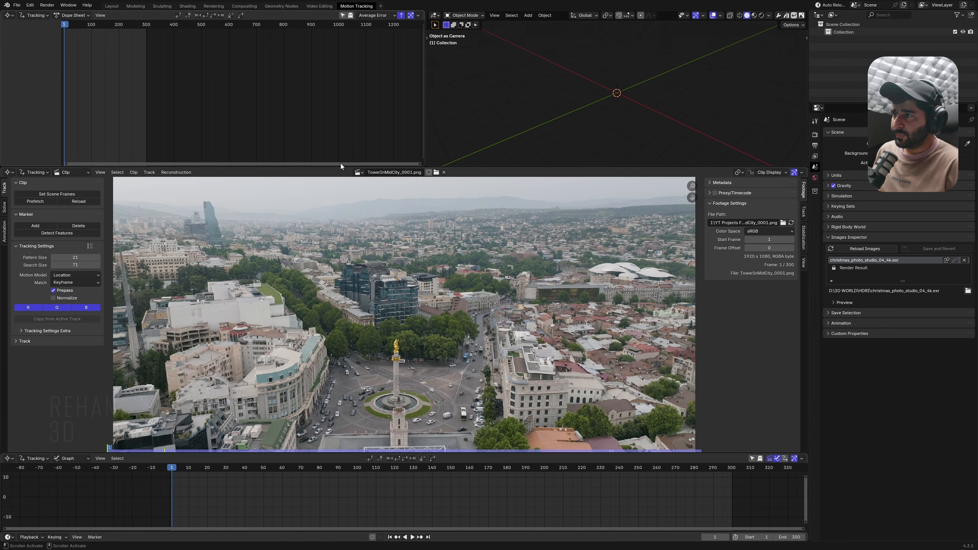
# Step: Enlarge the clip editor and automatically detect feature markers on the first frame of the city footage
pyautogui.moveTo(341, 166); pyautogui.dragTo(342, 86)
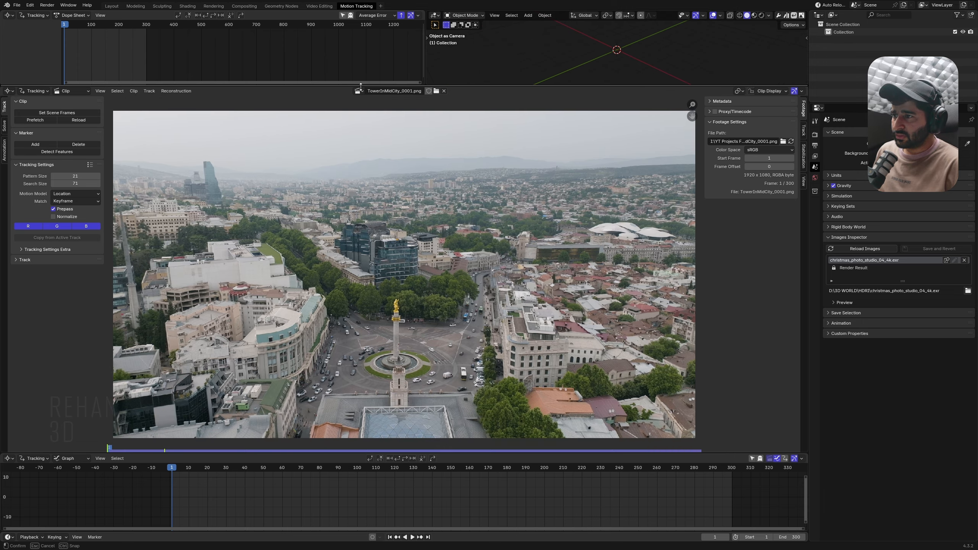
pyautogui.moveTo(419, 211); pyautogui.dragTo(429, 217, button='middle')
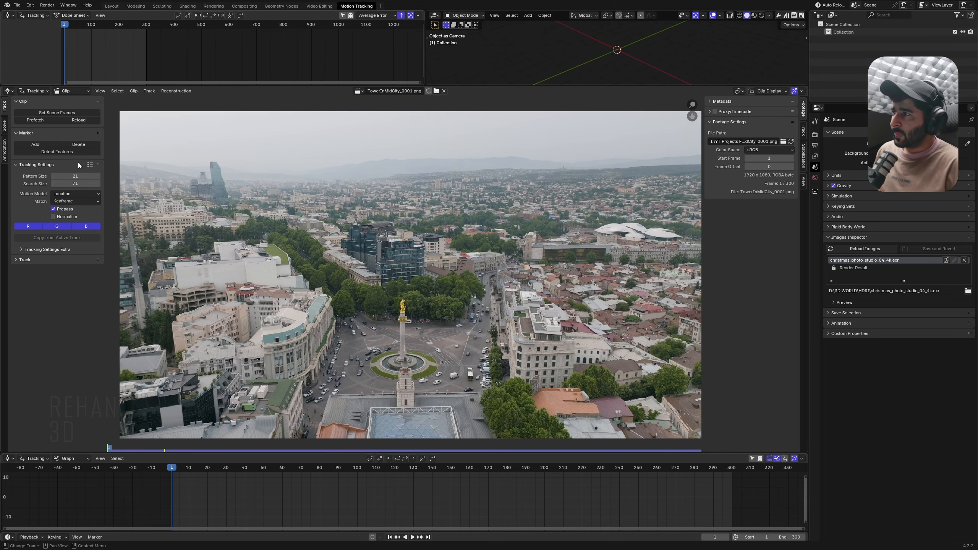
pyautogui.click(47, 145)
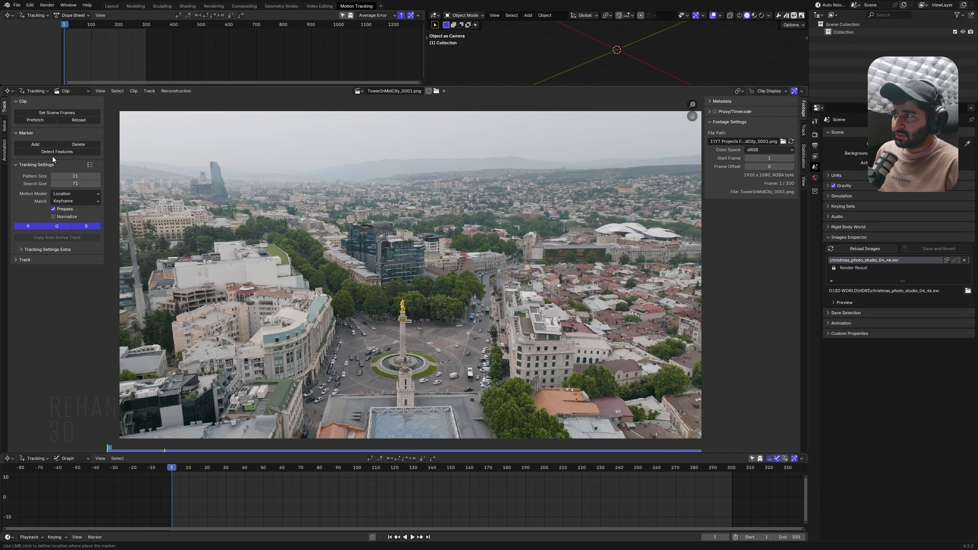
pyautogui.click(55, 153)
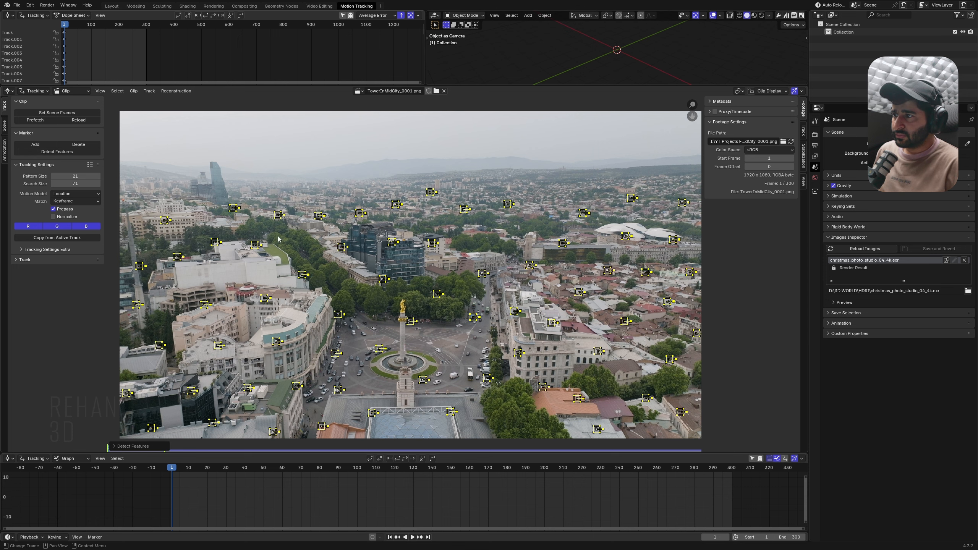
pyautogui.moveTo(388, 299)
pyautogui.mouseDown(button='middle')
pyautogui.moveTo(386, 291)
pyautogui.moveTo(406, 297)
pyautogui.mouseUp(button='middle')
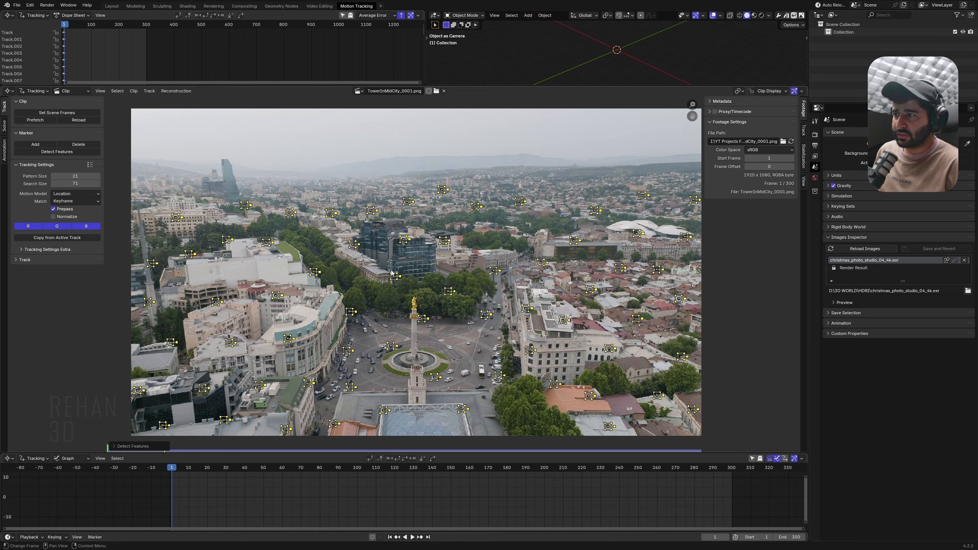
pyautogui.moveTo(397, 264); pyautogui.dragTo(389, 262, button='middle')
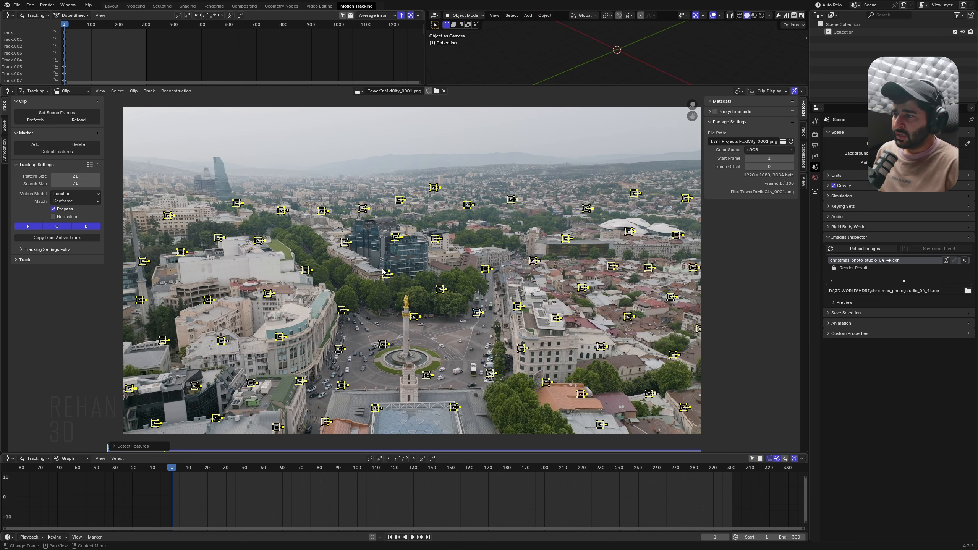
# Step: Track all detected markers forward to the end of the clip, then clear the marker selection
pyautogui.click(404, 459)
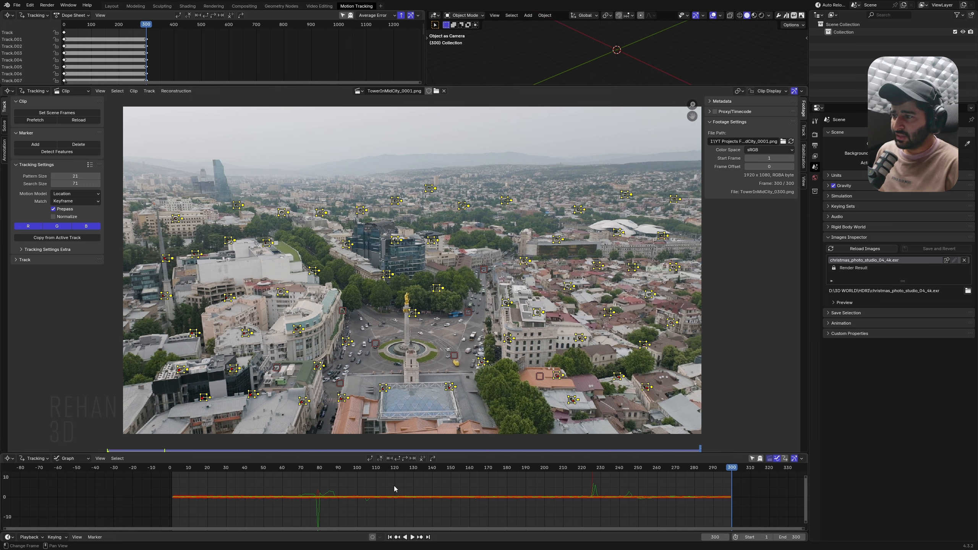
pyautogui.click(481, 363)
pyautogui.click(482, 383)
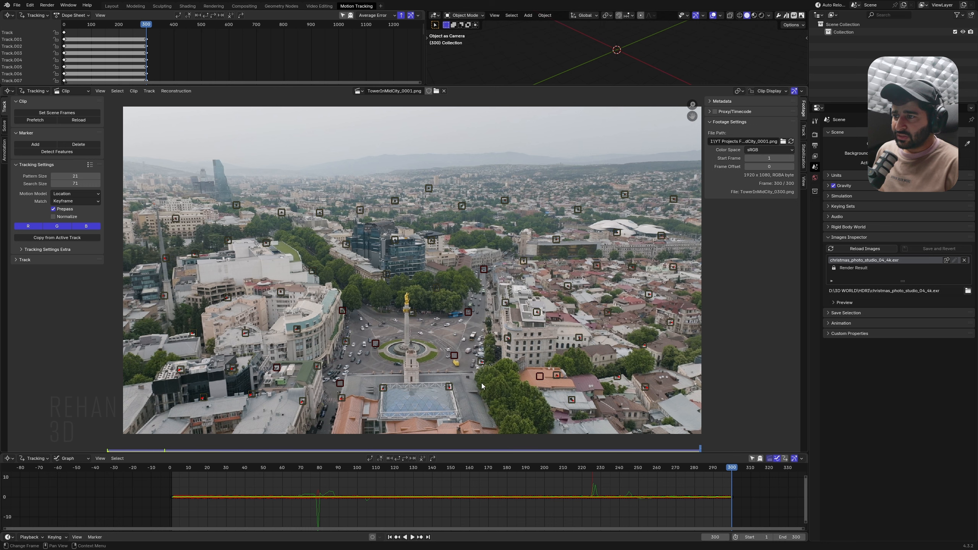
# Step: Delete the tracks whose graph curves spike around frames 79, 227 and 245
pyautogui.click(338, 485)
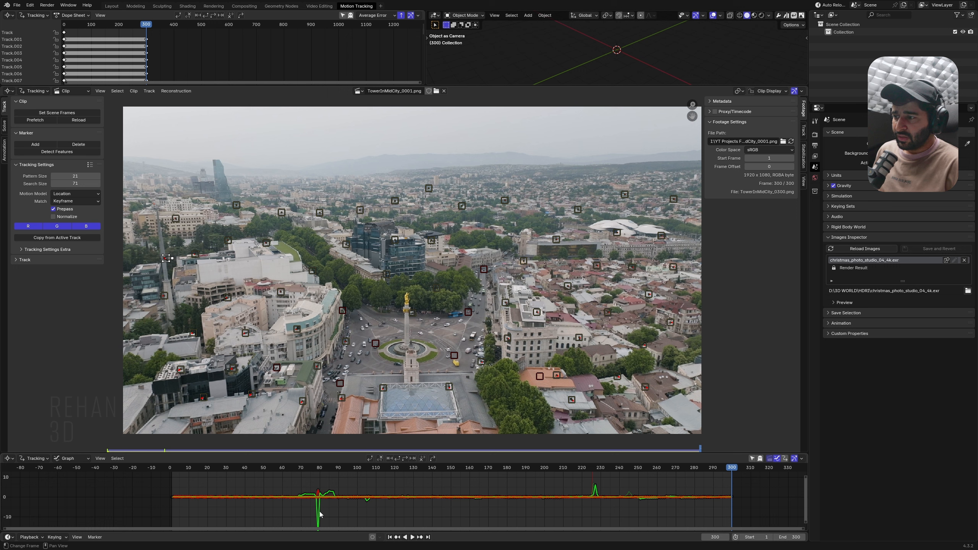
pyautogui.press('Delete')
pyautogui.click(593, 485)
pyautogui.press('x')
pyautogui.click(595, 487)
pyautogui.click(630, 493)
pyautogui.press('x')
pyautogui.click(631, 493)
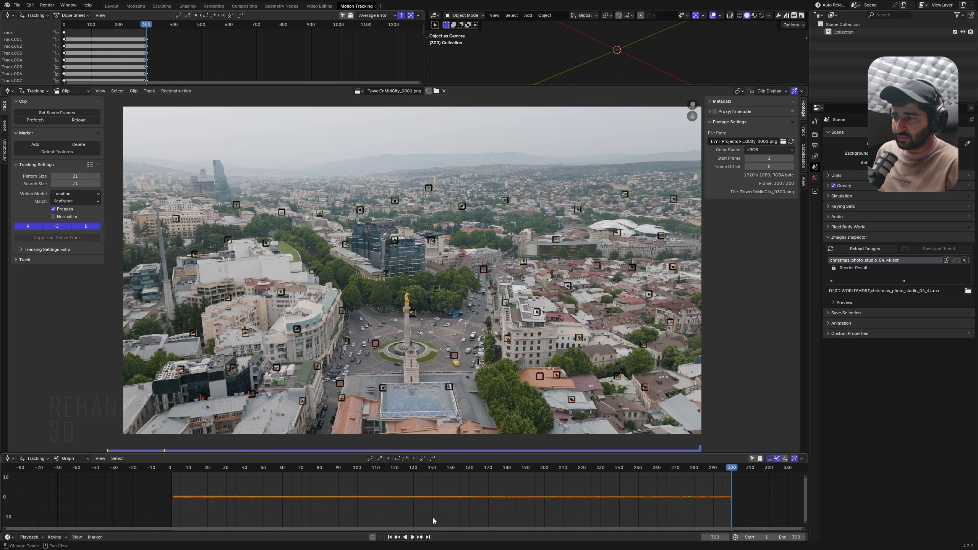
# Step: Solve the camera motion with Focal Length and Optical Center refinement enabled
pyautogui.click(5, 126)
pyautogui.moveTo(65, 167); pyautogui.dragTo(57, 160)
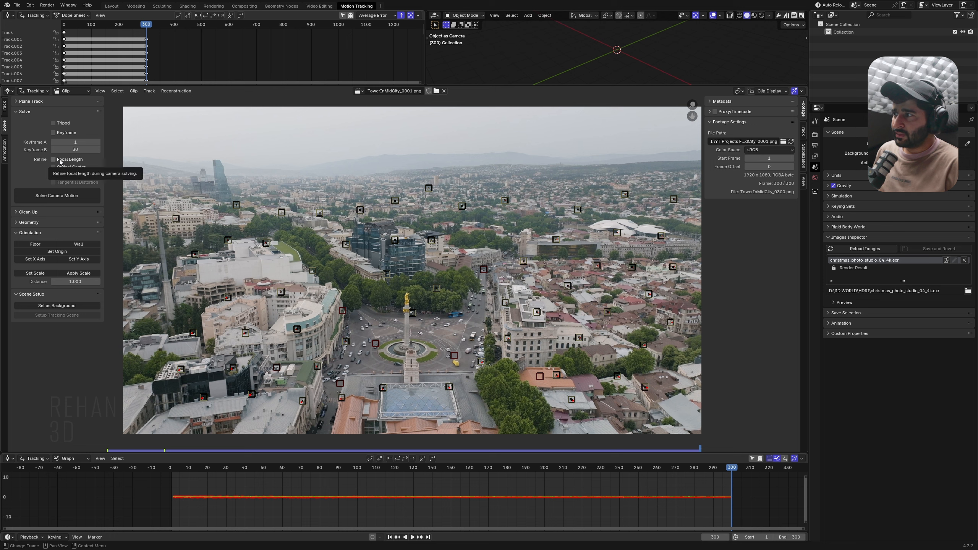
pyautogui.click(71, 195)
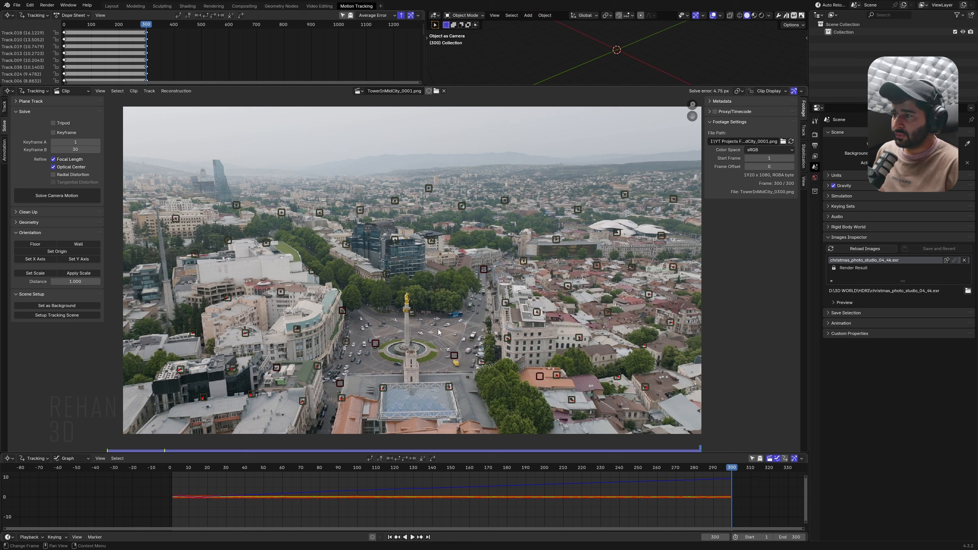
# Step: Delete the stray tracks on the road around the monument, the street behind it and the orange roof
pyautogui.scroll(2, 344, 314)
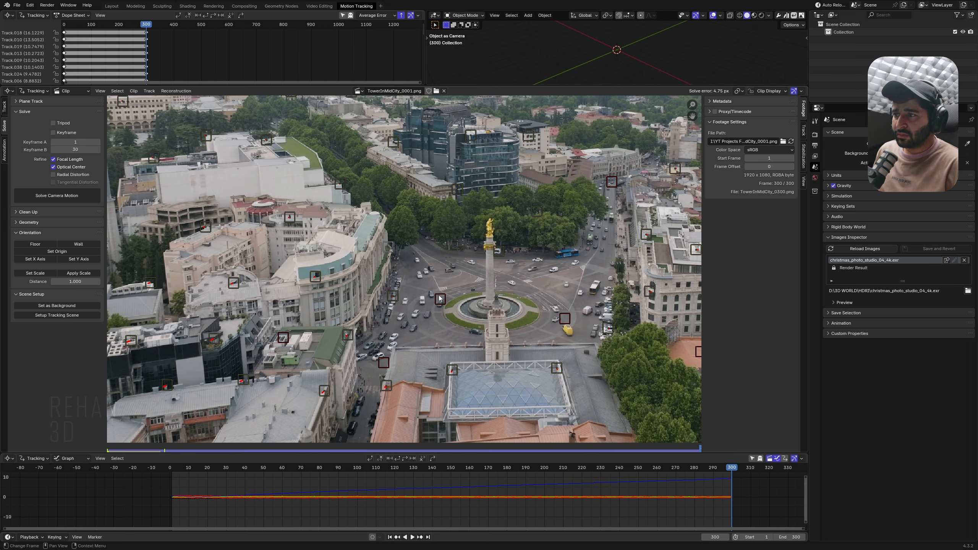
pyautogui.click(439, 296)
pyautogui.click(385, 366)
pyautogui.hotkey('ctrl', 'z')
pyautogui.keyDown('shift'); pyautogui.click(436, 300); pyautogui.keyUp('shift')
pyautogui.keyDown('shift'); pyautogui.click(387, 248); pyautogui.keyUp('shift')
pyautogui.keyDown('shift'); pyautogui.click(286, 337); pyautogui.keyUp('shift')
pyautogui.moveTo(558, 325); pyautogui.dragTo(397, 385, button='middle')
pyautogui.keyDown('shift'); pyautogui.click(398, 383); pyautogui.keyUp('shift')
pyautogui.keyDown('shift'); pyautogui.click(538, 415); pyautogui.keyUp('shift')
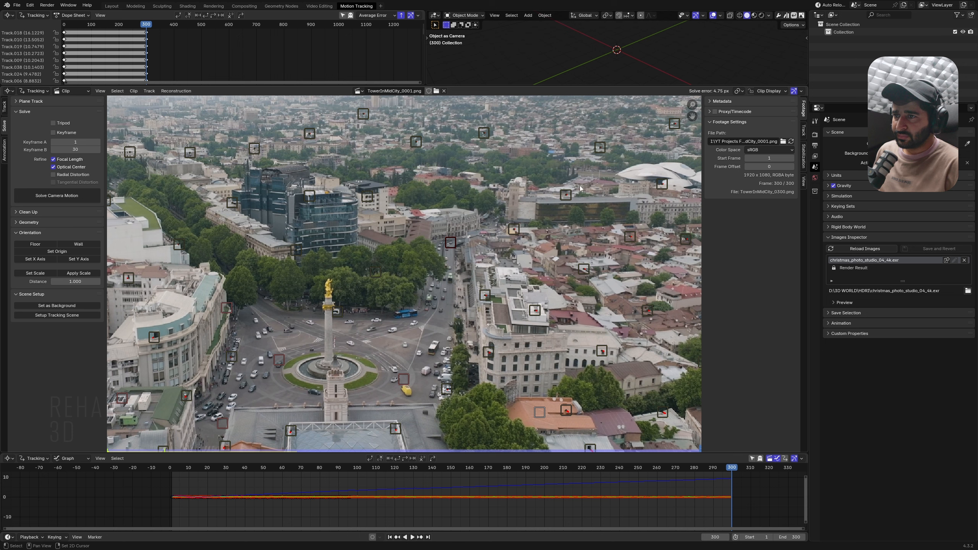
pyautogui.keyDown('shift'); pyautogui.click(447, 245); pyautogui.keyUp('shift')
pyautogui.press('x')
pyautogui.click(446, 245)
pyautogui.scroll(-2, 402, 307)
pyautogui.moveTo(401, 306); pyautogui.dragTo(440, 316, button='middle')
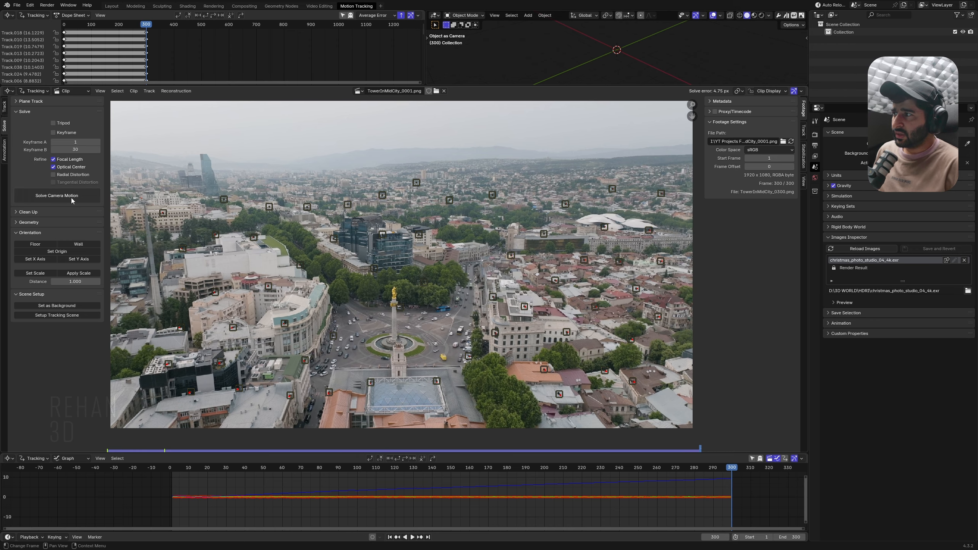
# Step: Solve the camera motion again with the remaining tracks, scrub through the clip and return to the first frame
pyautogui.click(72, 196)
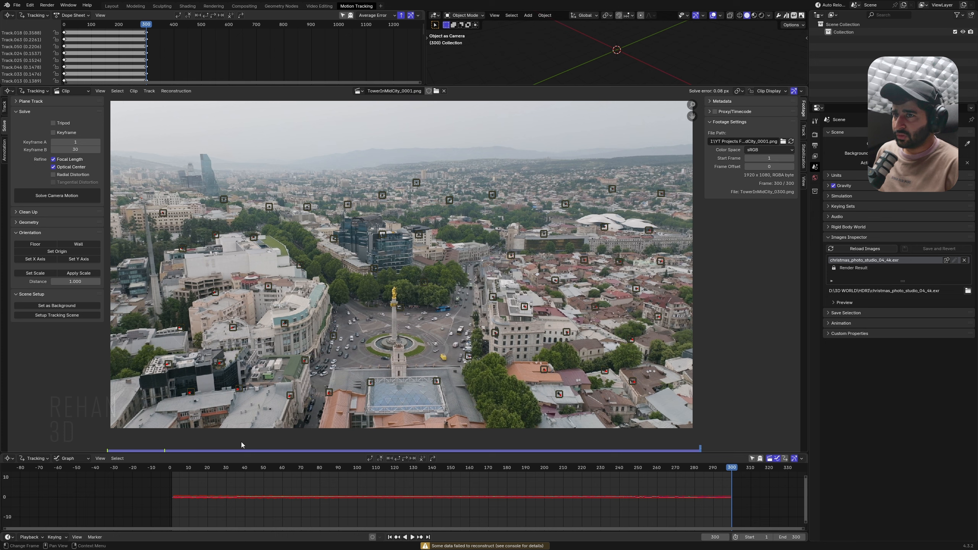
pyautogui.moveTo(175, 469); pyautogui.dragTo(405, 529)
pyautogui.hotkey('shift', 'Left')
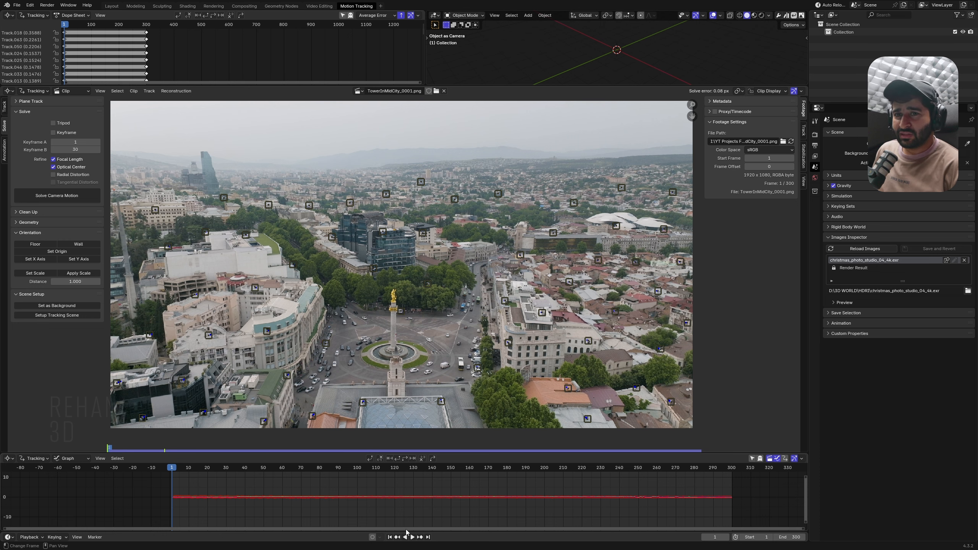
pyautogui.moveTo(442, 318); pyautogui.dragTo(450, 318, button='middle')
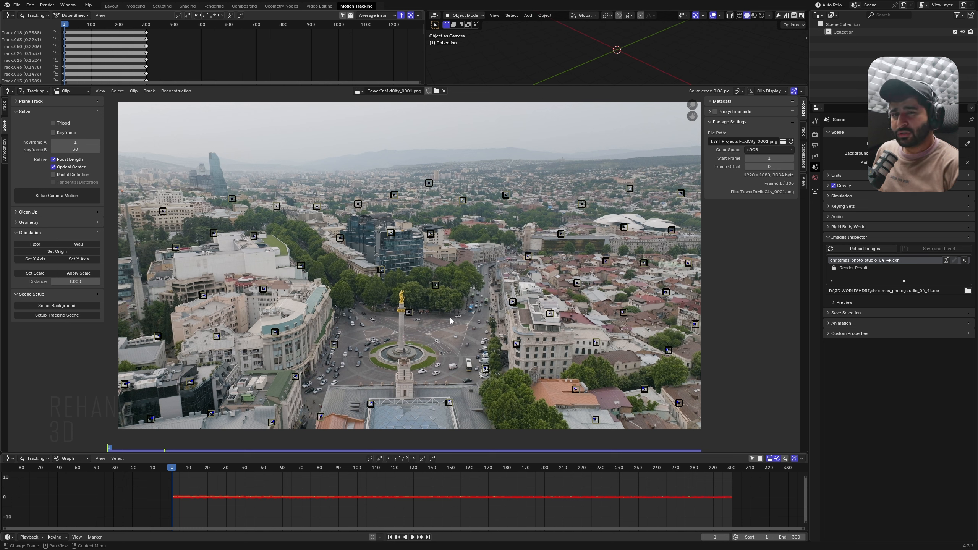
# Step: Examine the average error of individual tracks, including the one at the glass roof's corner, and scrub to check its motion
pyautogui.click(577, 283)
pyautogui.click(803, 131)
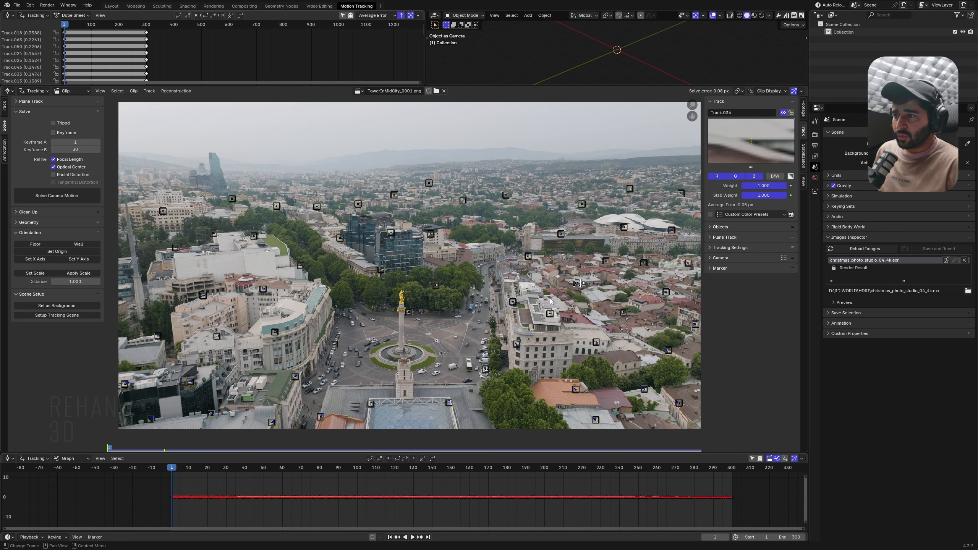
pyautogui.click(439, 364)
pyautogui.moveTo(448, 343); pyautogui.dragTo(446, 342, button='middle')
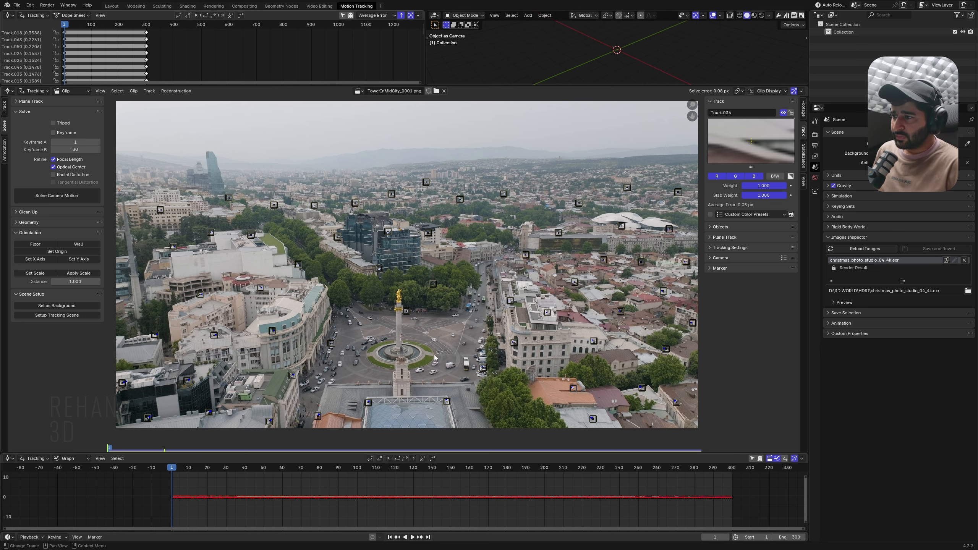
pyautogui.click(368, 404)
pyautogui.moveTo(184, 470)
pyautogui.mouseDown()
pyautogui.moveTo(657, 469)
pyautogui.moveTo(284, 469)
pyautogui.mouseUp()
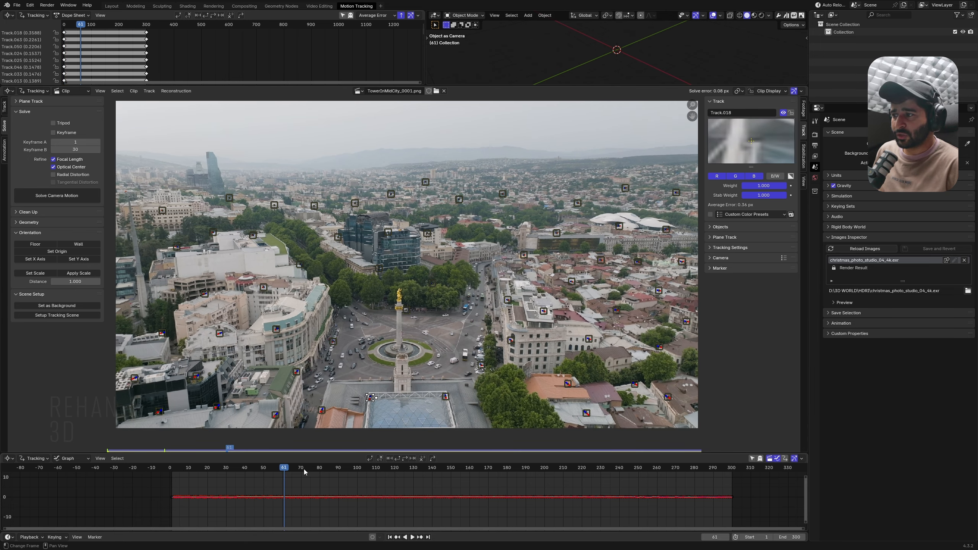
# Step: Delete the track at the glass roof's corner and solve the camera motion again
pyautogui.moveTo(286, 468); pyautogui.dragTo(314, 486)
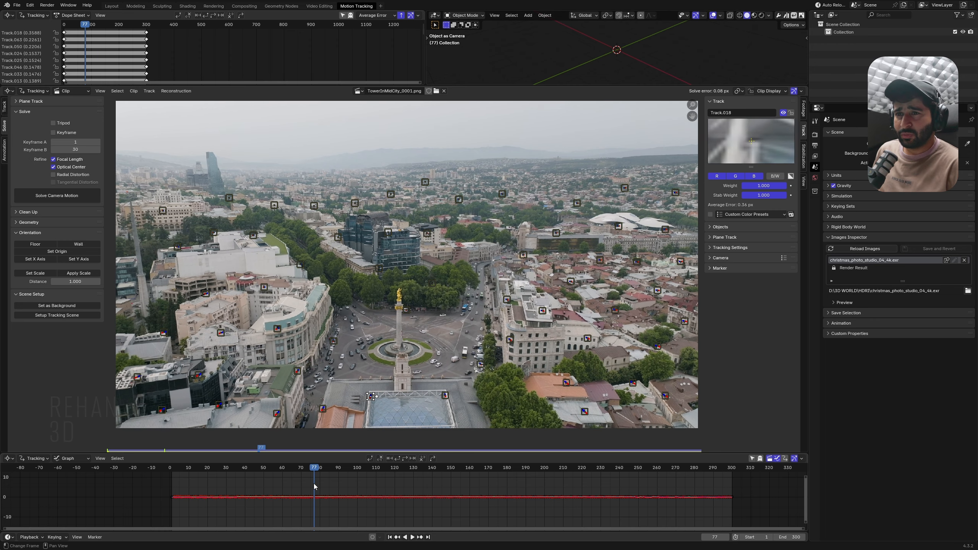
pyautogui.press('x')
pyautogui.click(420, 342)
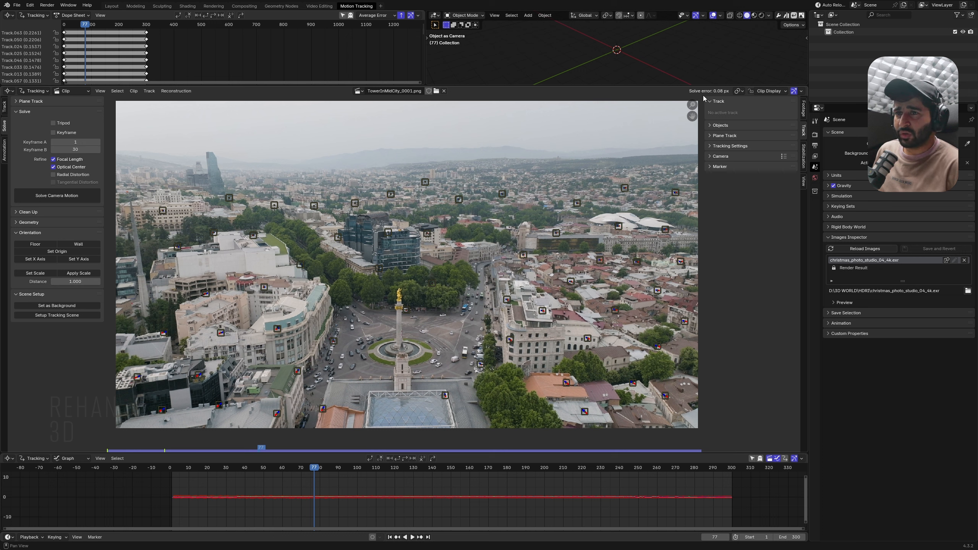
pyautogui.click(58, 196)
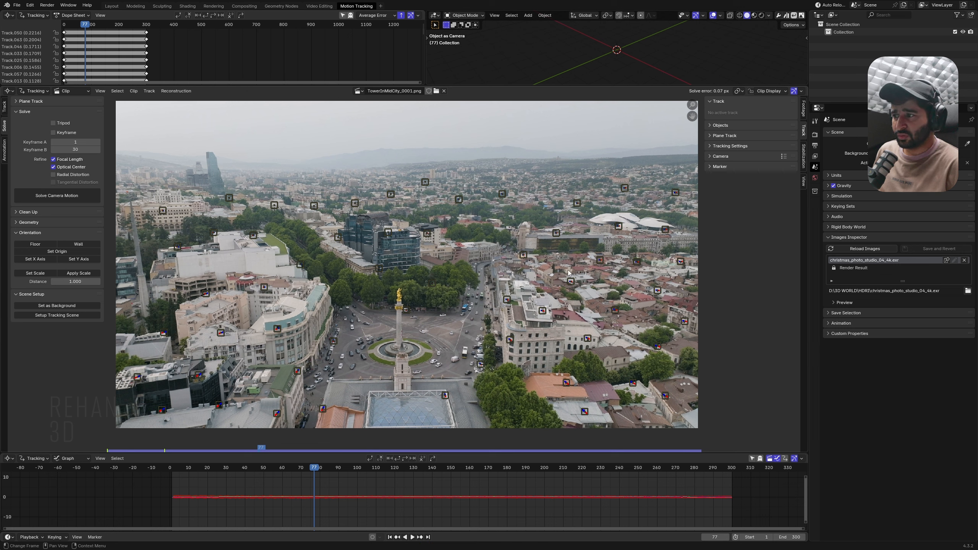
# Step: Check the motion of the track on the dark rooftop at the image's lower left and delete it
pyautogui.click(140, 376)
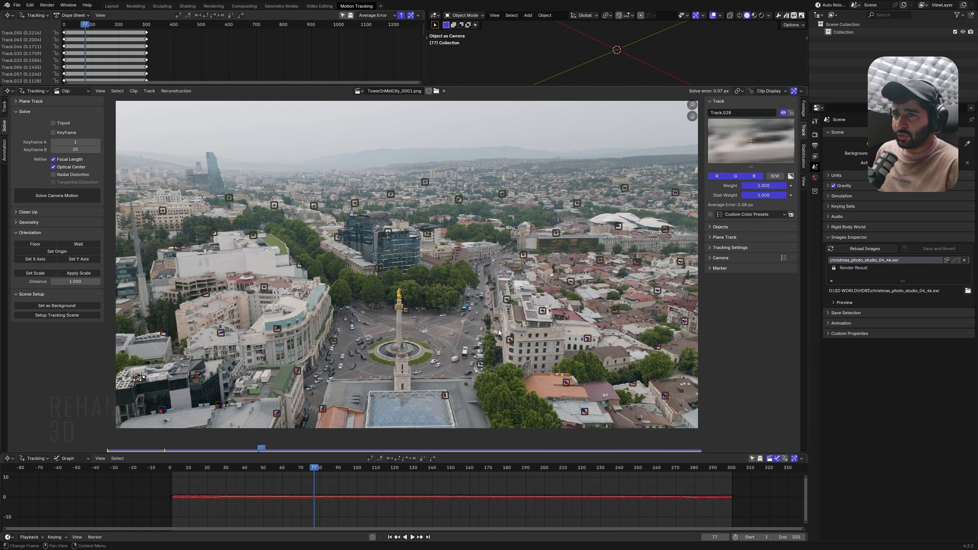
pyautogui.moveTo(314, 469); pyautogui.dragTo(589, 468)
pyautogui.press('x')
pyautogui.click(422, 364)
# Step: Check and delete the track on the rooftop near the image's left edge, and solve the camera motion again
pyautogui.click(179, 329)
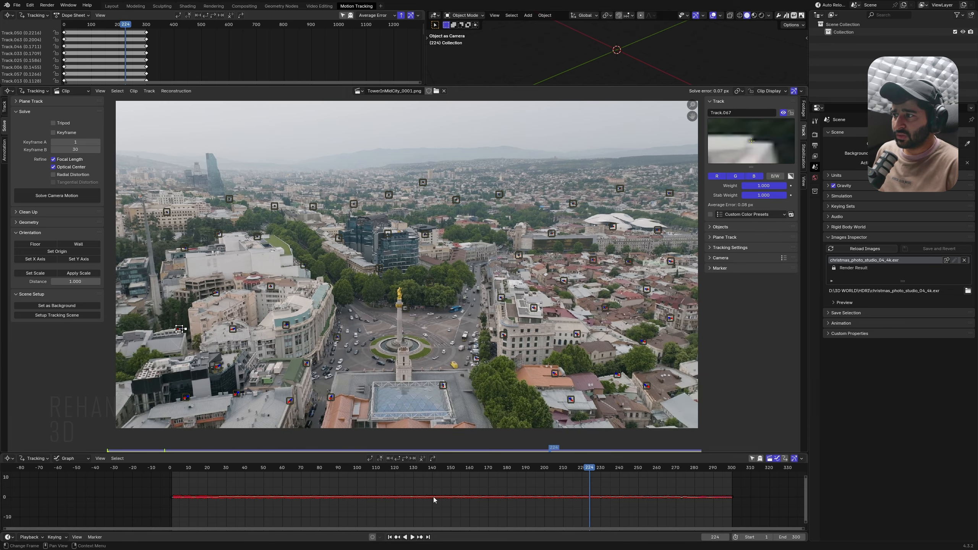
pyautogui.moveTo(584, 469)
pyautogui.mouseDown()
pyautogui.moveTo(181, 471)
pyautogui.moveTo(688, 472)
pyautogui.moveTo(280, 488)
pyautogui.mouseUp()
pyautogui.press('x')
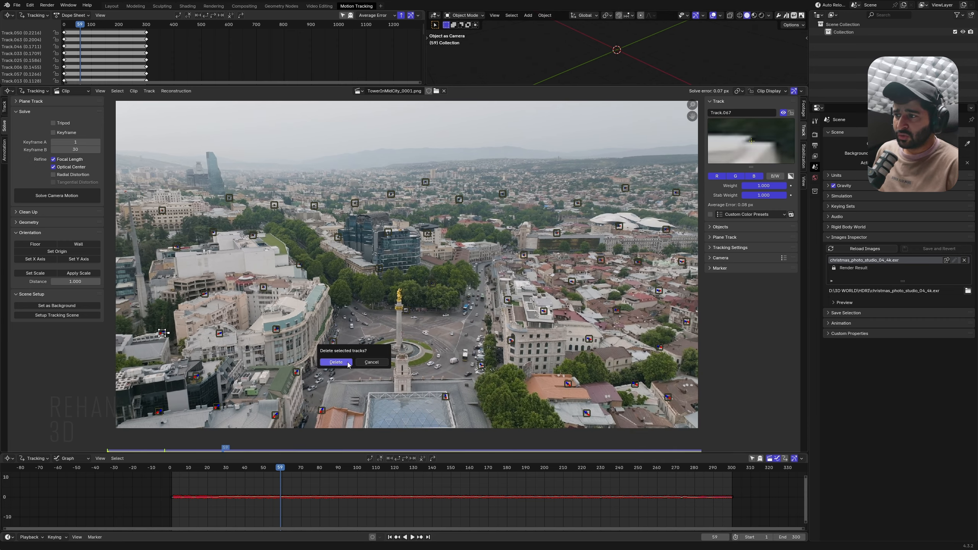
pyautogui.click(347, 363)
pyautogui.click(75, 199)
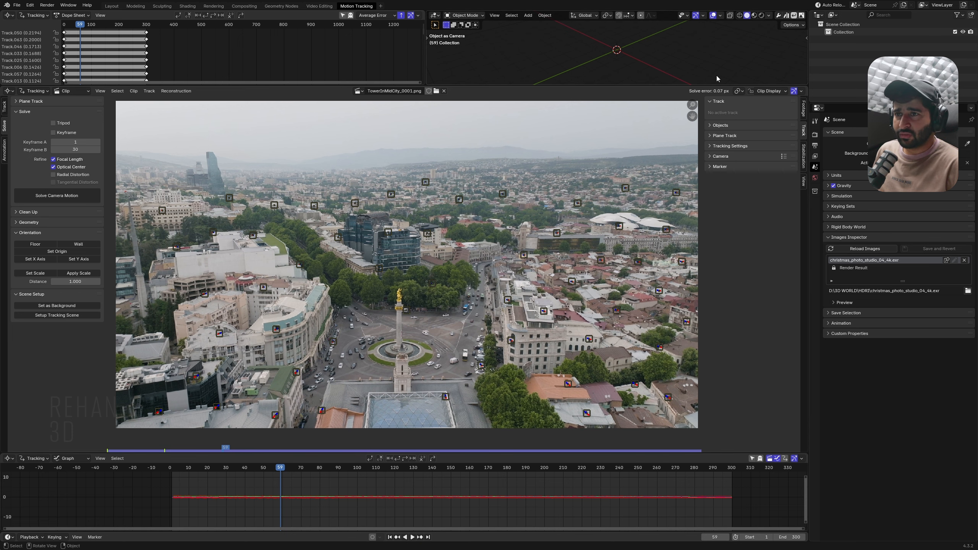
# Step: Scrub through the clip to check the track on the distant city near the image's right edge and delete it
pyautogui.moveTo(296, 469); pyautogui.dragTo(597, 469)
pyautogui.click(669, 193)
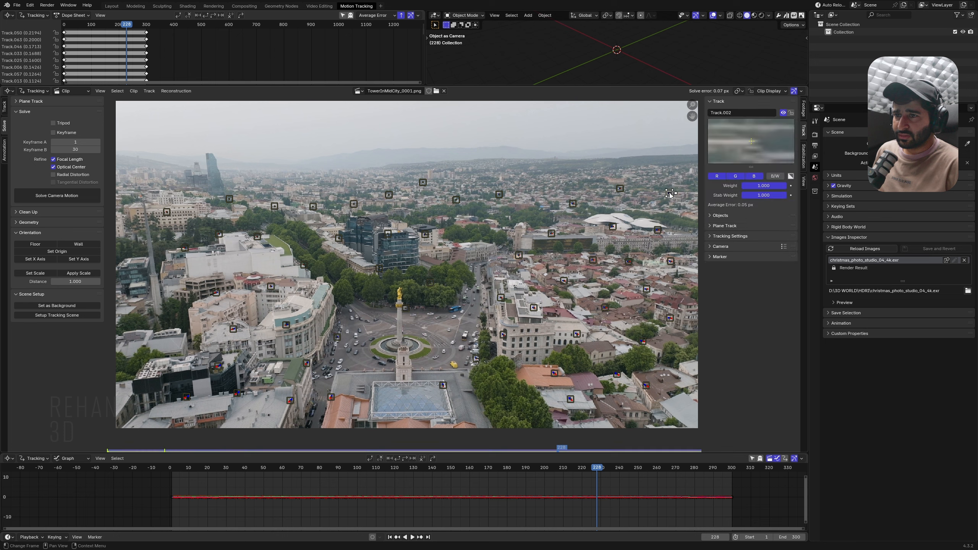
pyautogui.moveTo(600, 470)
pyautogui.mouseDown()
pyautogui.moveTo(310, 470)
pyautogui.moveTo(676, 486)
pyautogui.moveTo(317, 482)
pyautogui.moveTo(676, 482)
pyautogui.moveTo(338, 469)
pyautogui.moveTo(650, 494)
pyautogui.moveTo(612, 493)
pyautogui.mouseUp()
pyautogui.press('x')
pyautogui.click(575, 300)
# Step: Delete further unreliable tracks on the distant city and the buildings, and solve the camera motion again
pyautogui.click(497, 197)
pyautogui.click(499, 195)
pyautogui.press('x')
pyautogui.click(651, 493)
pyautogui.moveTo(345, 493); pyautogui.dragTo(441, 478)
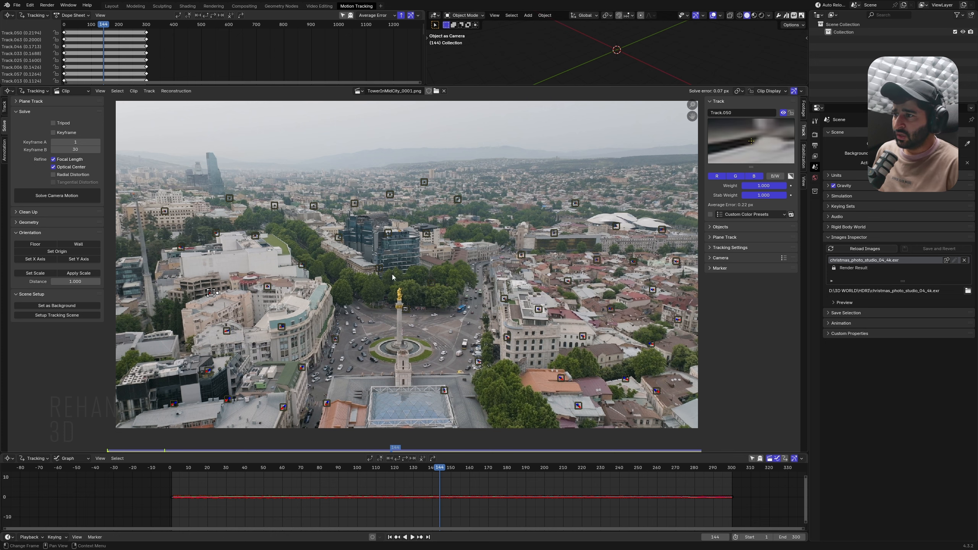
pyautogui.click(310, 297)
pyautogui.click(56, 196)
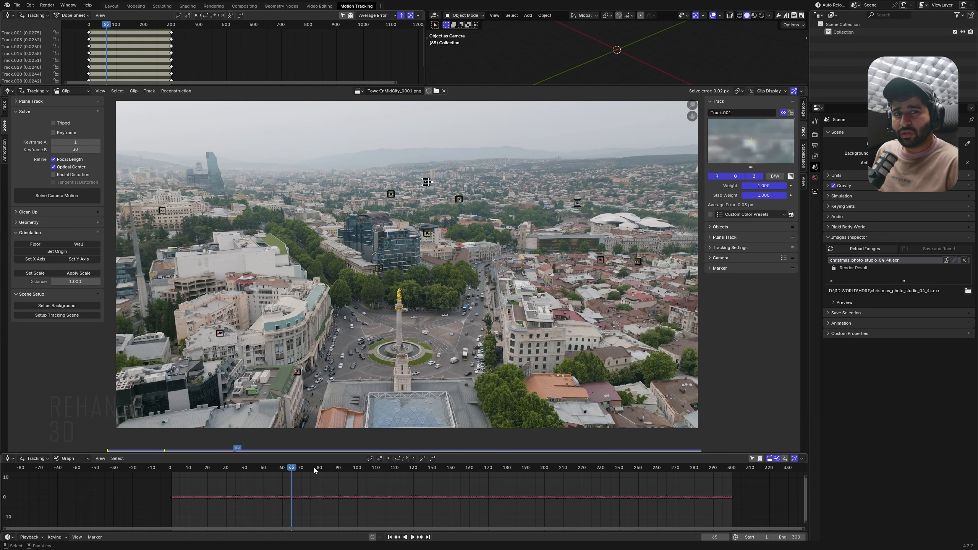
# Step: Scrub through the clip, repeat the camera solve and return to frame 1
pyautogui.moveTo(315, 470); pyautogui.dragTo(515, 478)
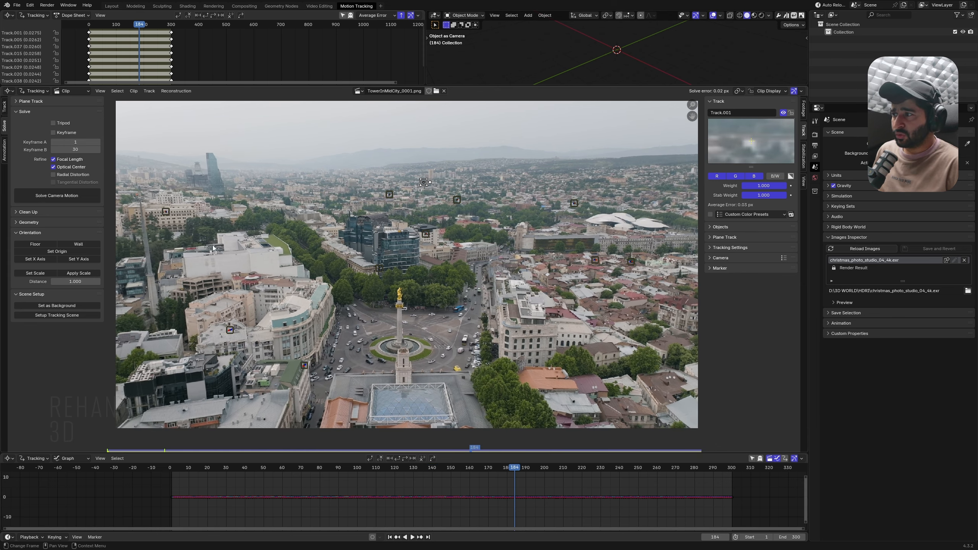
pyautogui.click(73, 196)
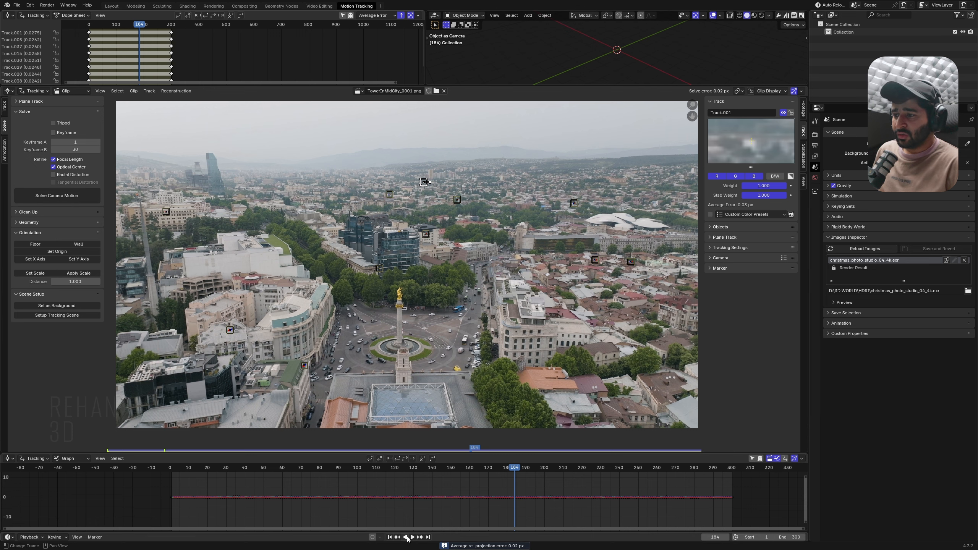
pyautogui.click(389, 537)
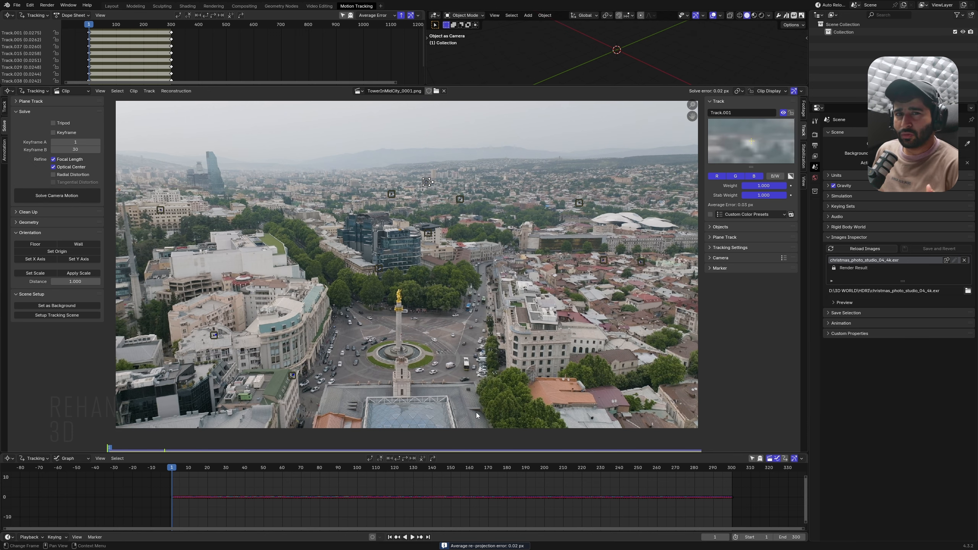
# Step: Try to solve the camera motion with a new marker tracked in the fountain pool from frame 1
pyautogui.scroll(1, 420, 335)
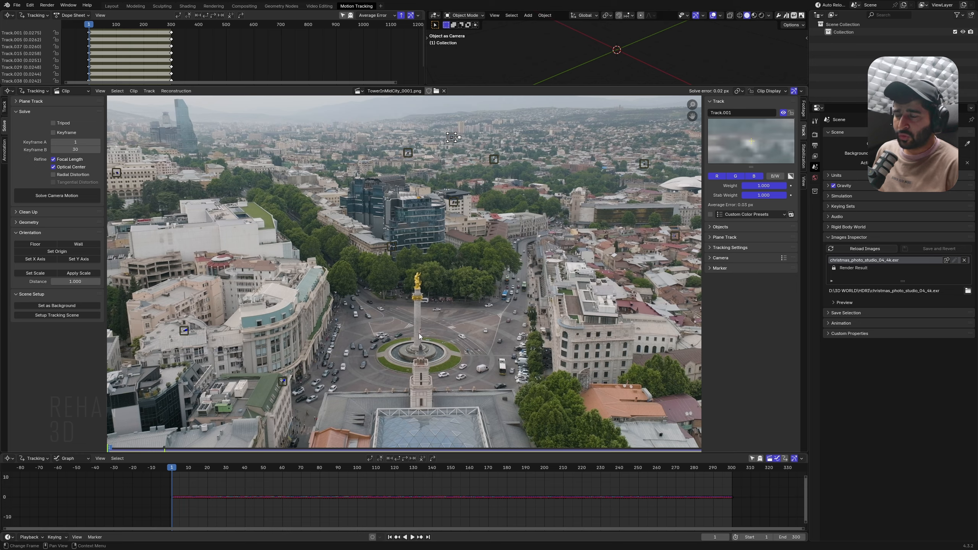
pyautogui.scroll(5, 420, 335)
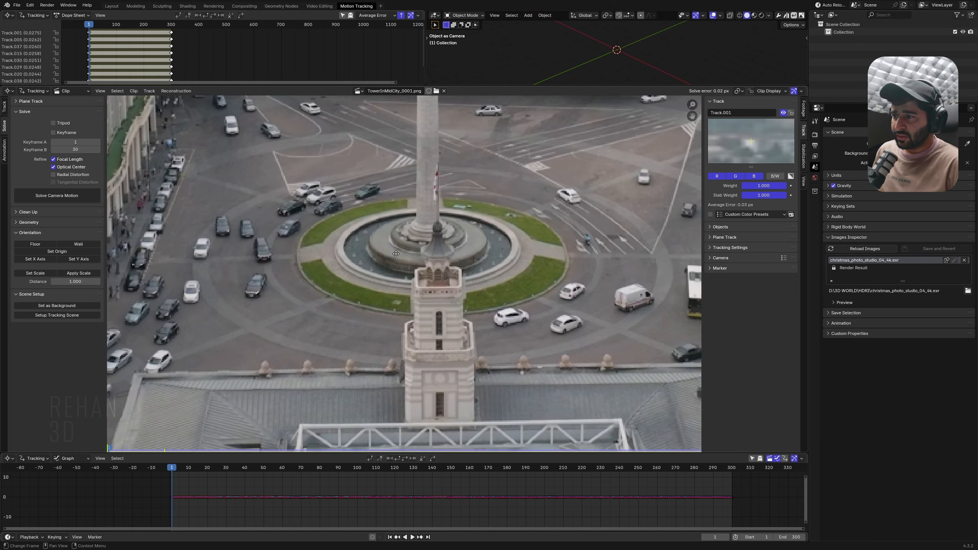
pyautogui.moveTo(396, 254); pyautogui.dragTo(391, 233, button='middle')
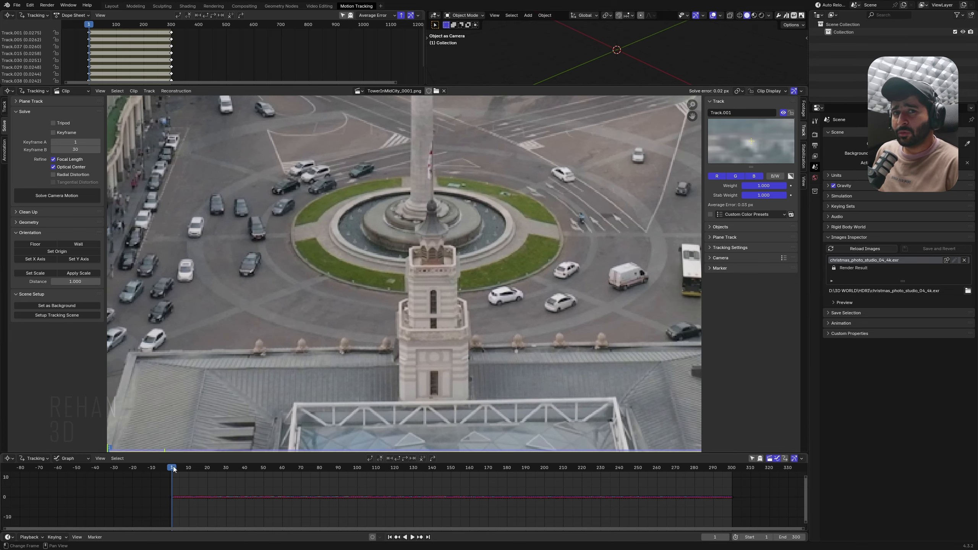
pyautogui.moveTo(173, 469); pyautogui.dragTo(170, 488)
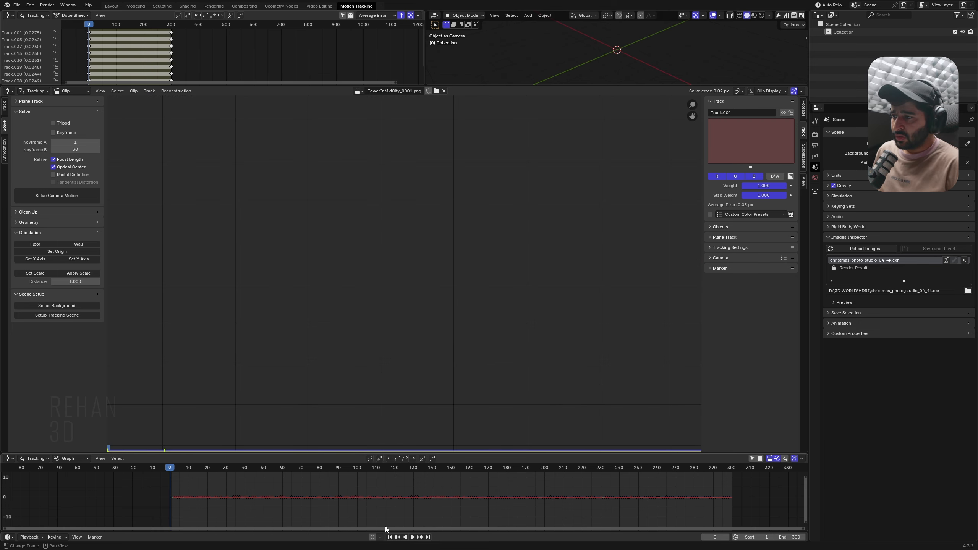
pyautogui.click(389, 537)
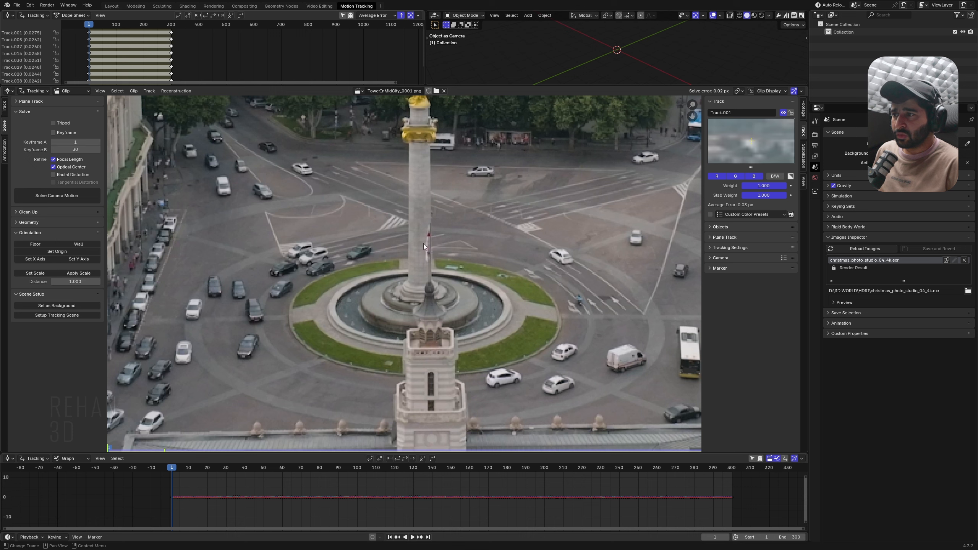
pyautogui.scroll(3, 423, 304)
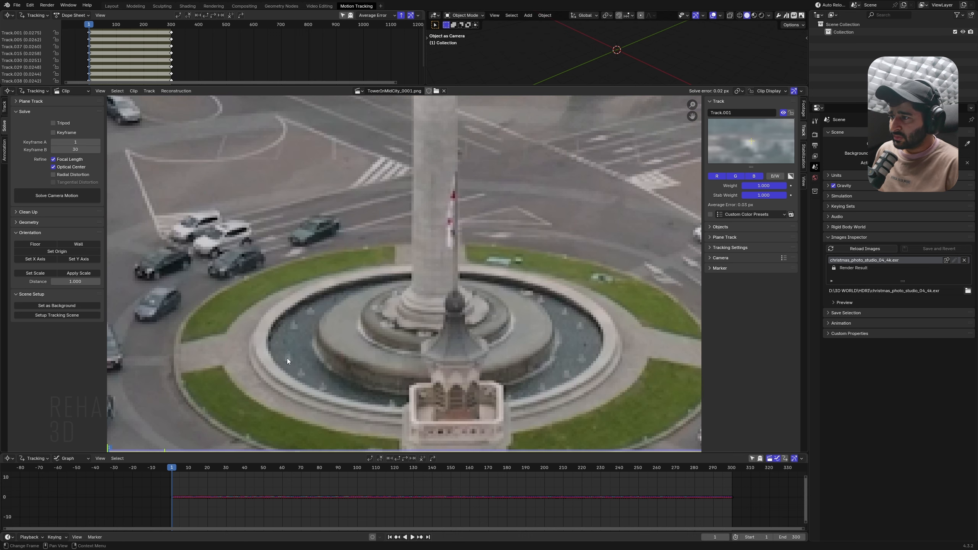
pyautogui.keyDown('ctrl'); pyautogui.click(288, 359); pyautogui.keyUp('ctrl')
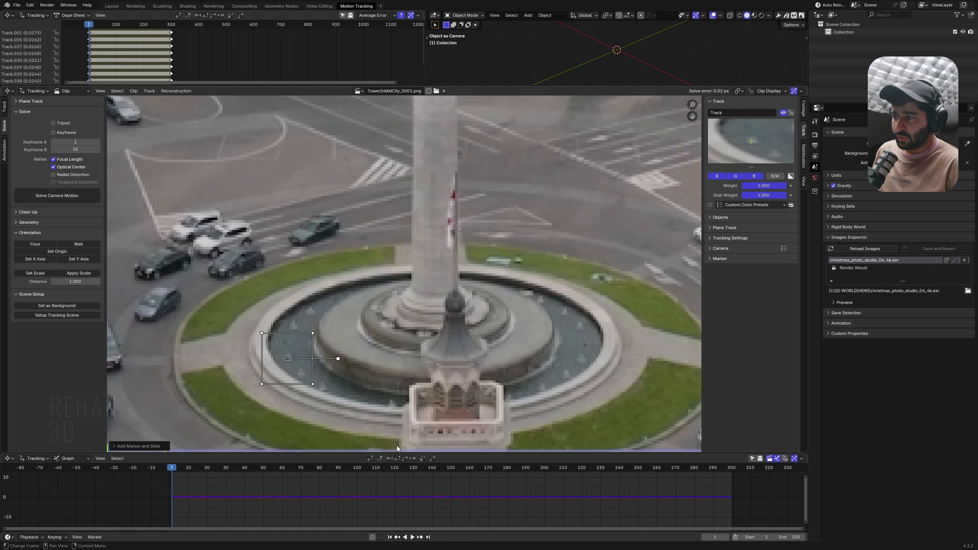
pyautogui.hotkey('shift', 'Right')
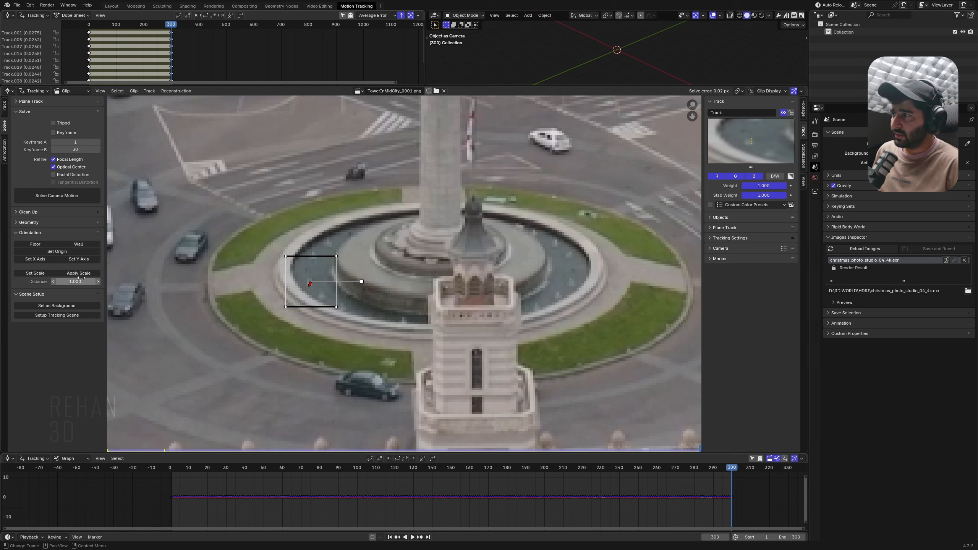
pyautogui.click(57, 196)
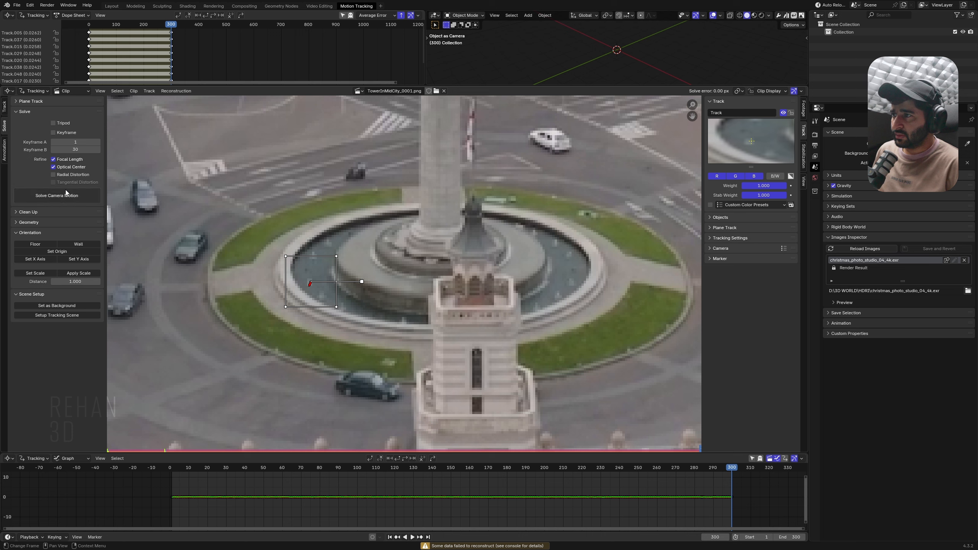
pyautogui.click(364, 319)
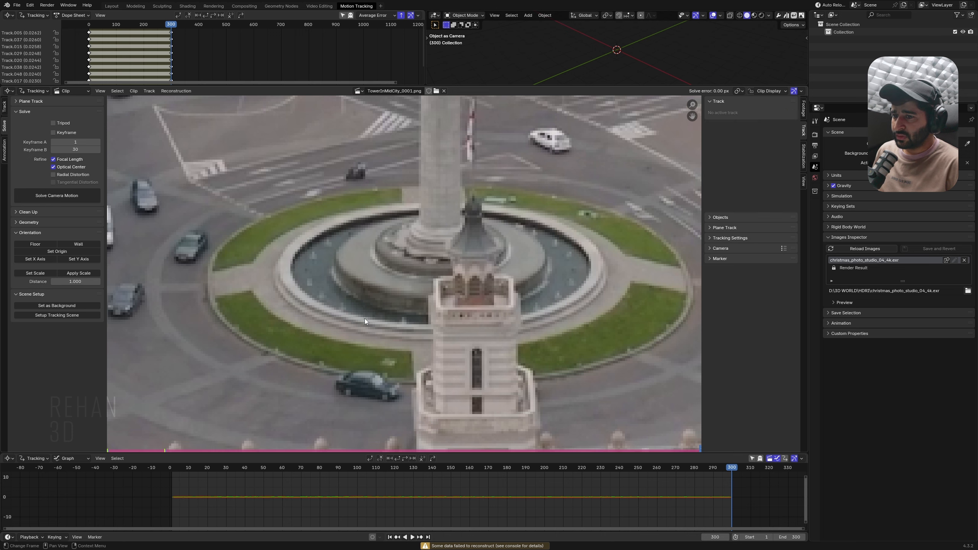
# Step: Try a marker in the fountain pool tracked backwards from frame 300, and check its motion after a new camera solve
pyautogui.keyDown('ctrl'); pyautogui.click(314, 255); pyautogui.keyUp('ctrl')
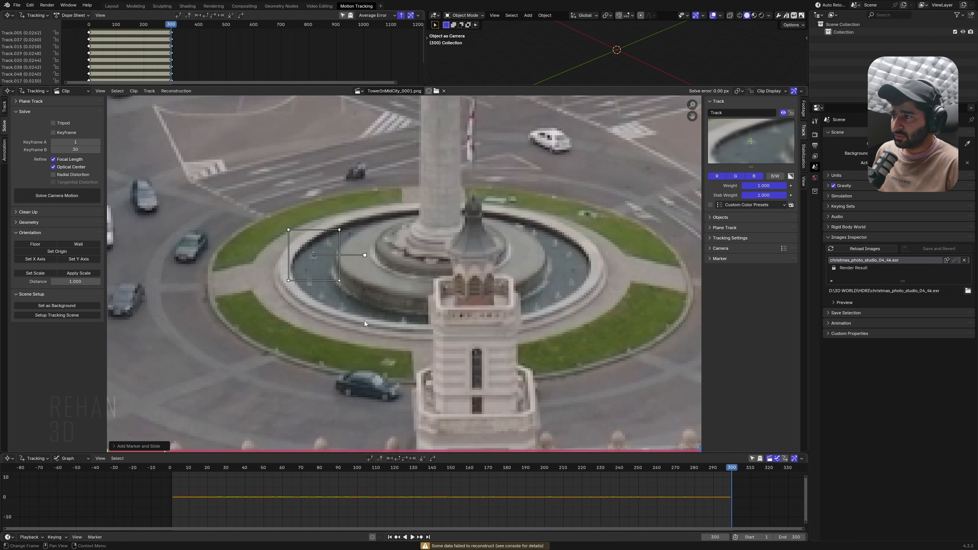
pyautogui.click(398, 460)
pyautogui.click(73, 198)
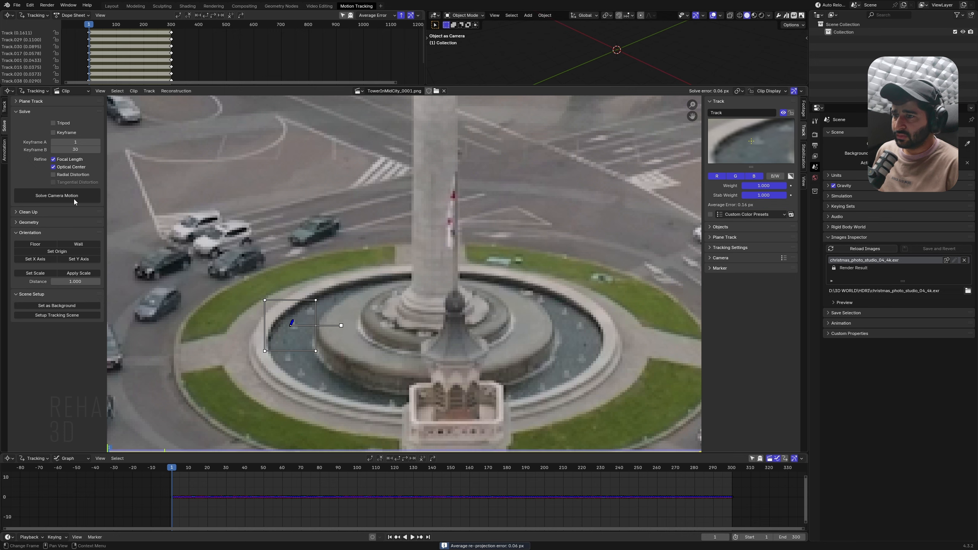
pyautogui.moveTo(176, 465); pyautogui.dragTo(248, 427)
pyautogui.press('x')
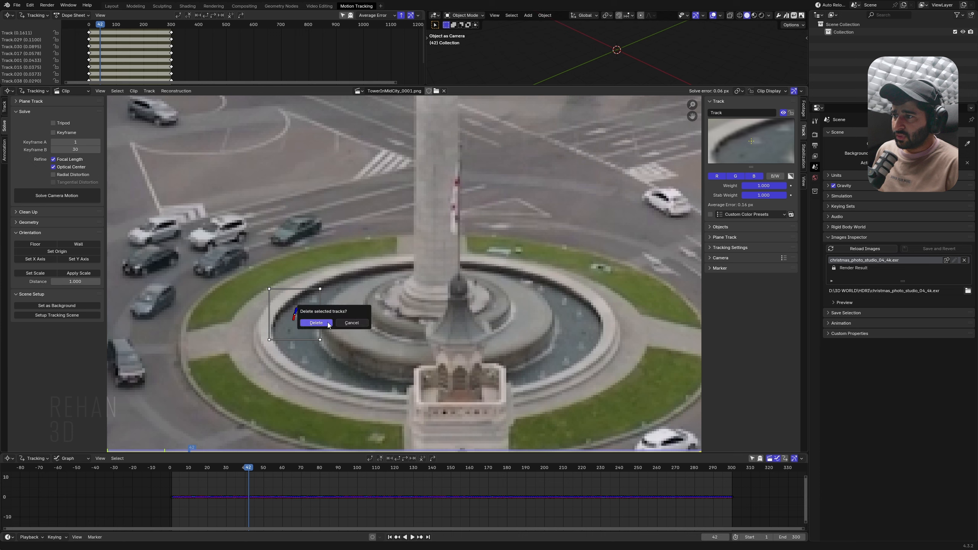
pyautogui.click(316, 323)
# Step: Try another marker near the fountain pool's edge, tracked from the last frame and included in a new solve
pyautogui.click(429, 538)
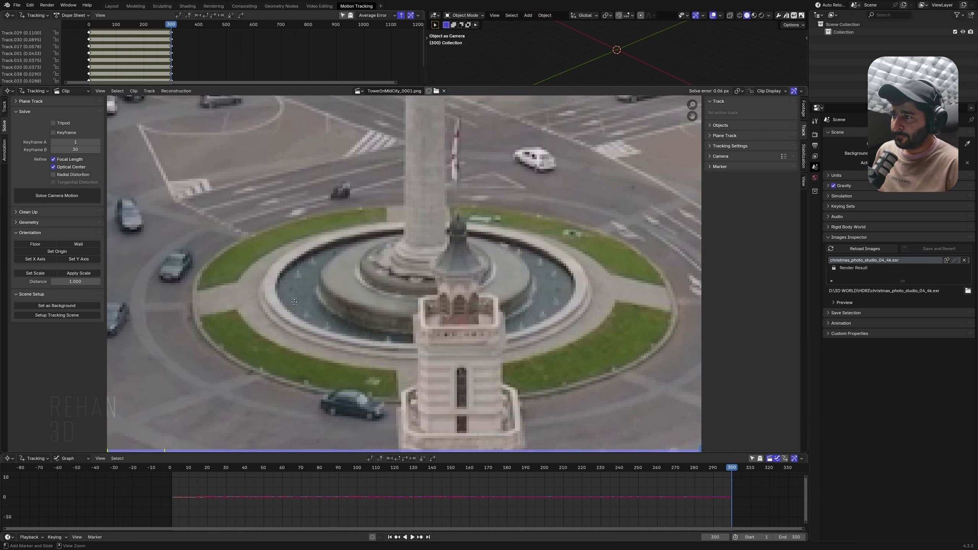
pyautogui.keyDown('ctrl'); pyautogui.click(295, 303); pyautogui.keyUp('ctrl')
pyautogui.hotkey('shift', 'Left')
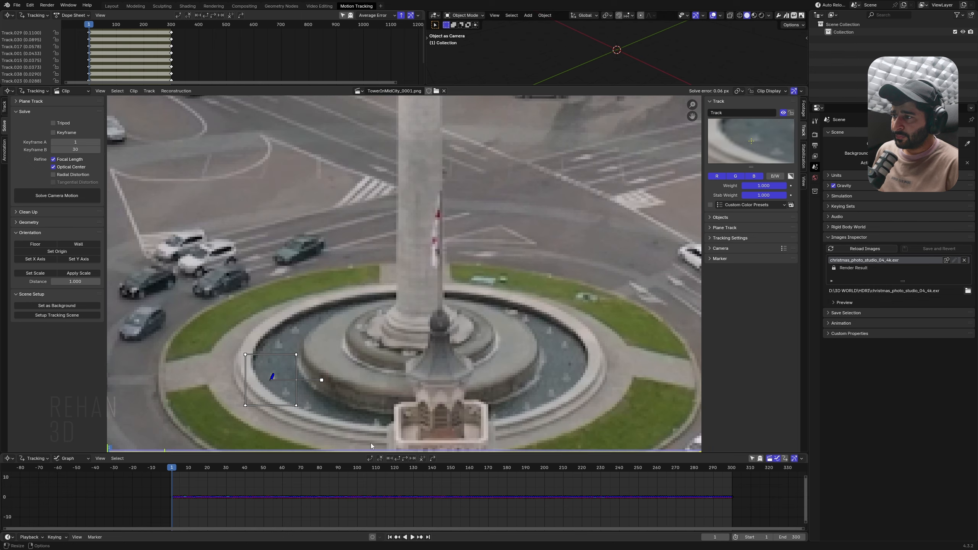
pyautogui.click(58, 196)
pyautogui.moveTo(191, 474); pyautogui.dragTo(261, 441)
pyautogui.press('x')
pyautogui.click(420, 327)
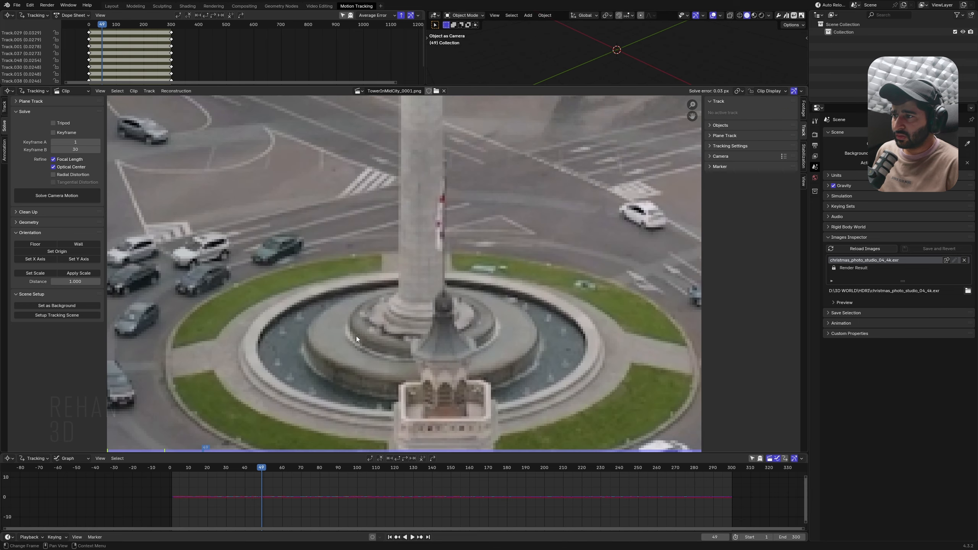
# Step: Add a marker on the monument's round stone base at frame 49, track it through the clip and solve the camera motion
pyautogui.keyDown('ctrl'); pyautogui.click(370, 330); pyautogui.keyUp('ctrl')
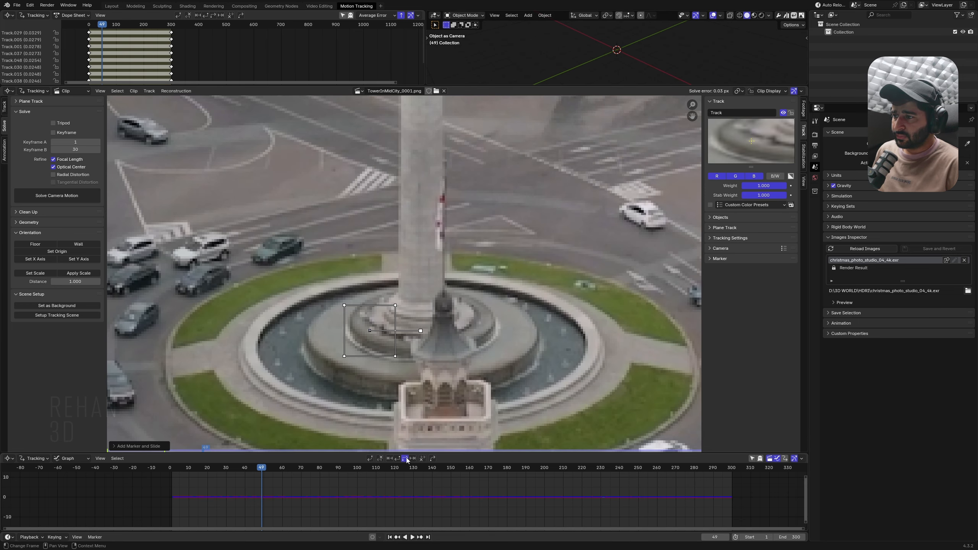
pyautogui.hotkey('ctrl', 't')
pyautogui.hotkey('shift', 'Left')
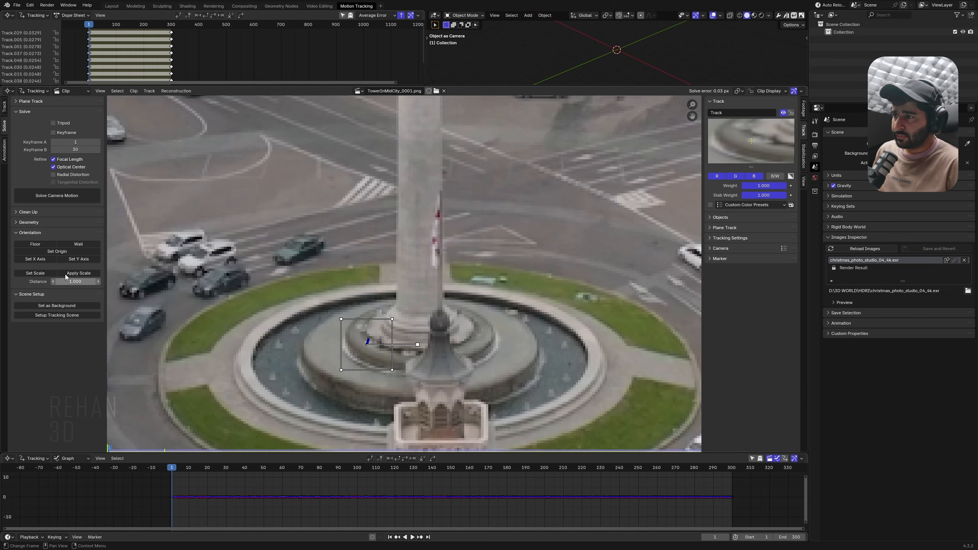
pyautogui.click(57, 196)
pyautogui.moveTo(180, 465); pyautogui.dragTo(633, 430)
# Step: Return to frame 1 and set up the tracking scene from the camera solve
pyautogui.scroll(-3, 401, 260)
pyautogui.moveTo(402, 260); pyautogui.dragTo(359, 328, button='middle')
pyautogui.click(390, 538)
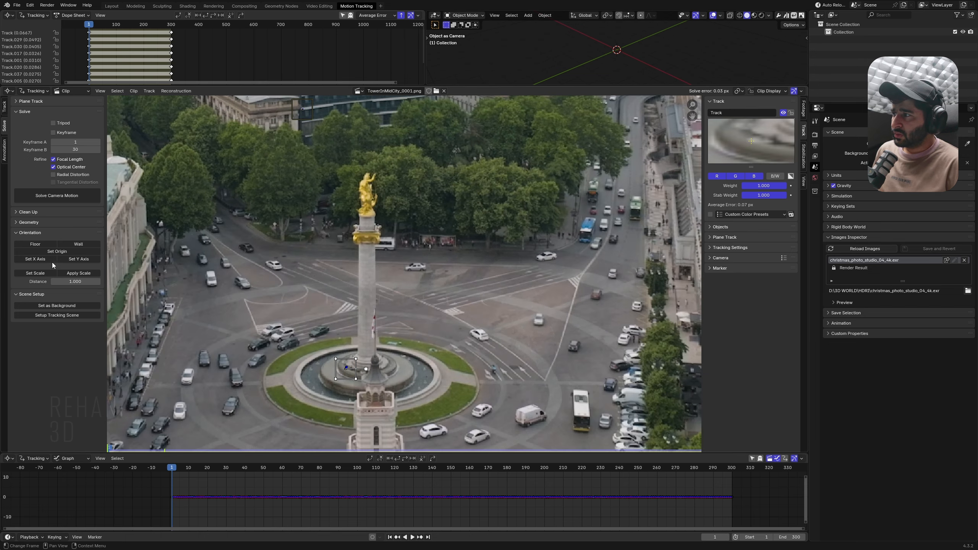
pyautogui.click(54, 314)
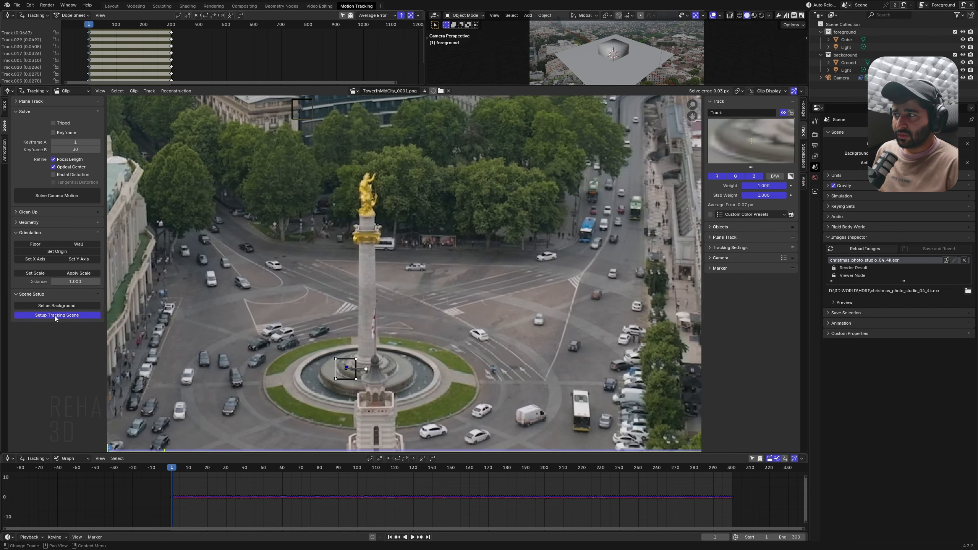
# Step: Enlarge the 3D view and set the scene origin to the track on the monument's base
pyautogui.moveTo(489, 86); pyautogui.dragTo(496, 236)
pyautogui.moveTo(345, 442); pyautogui.dragTo(365, 339, button='middle')
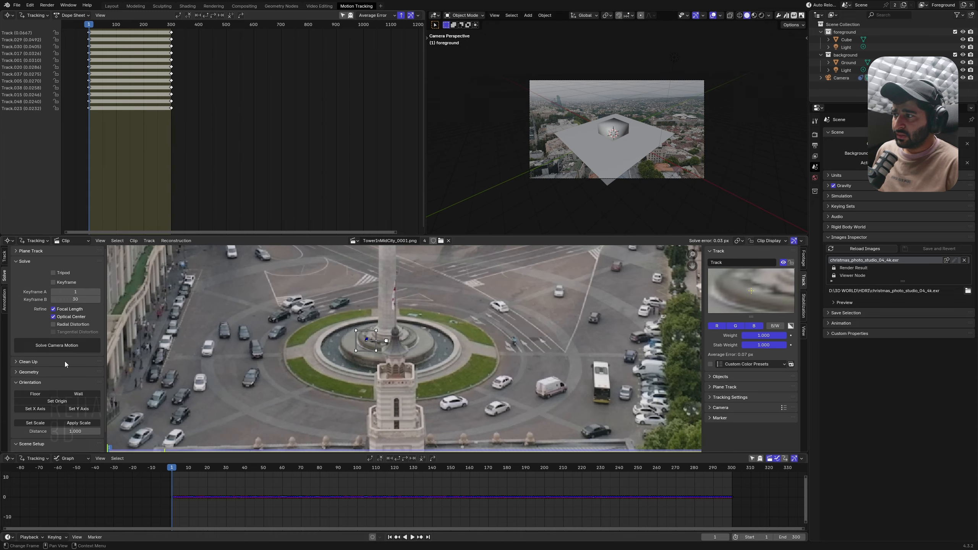
pyautogui.click(64, 402)
pyautogui.scroll(3, 603, 165)
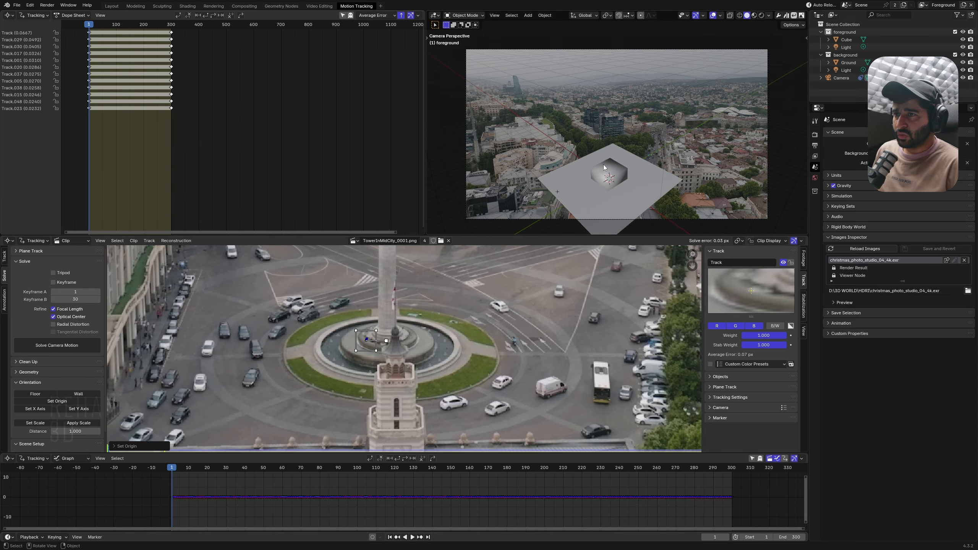
# Step: Set the scene scale from the monument-base track and the track near the glass office building, using a distance of 55
pyautogui.scroll(-2, 433, 359)
pyautogui.moveTo(455, 237); pyautogui.dragTo(453, 132)
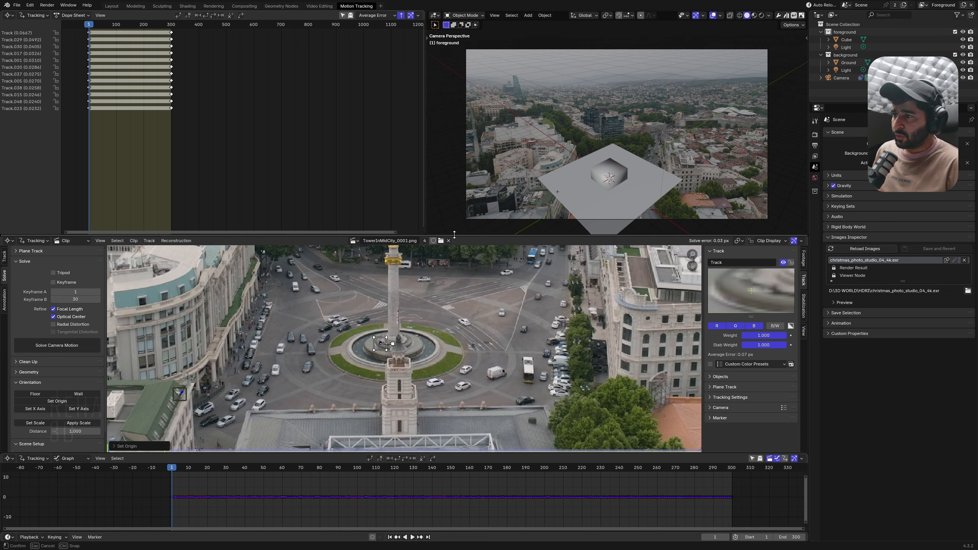
pyautogui.moveTo(428, 282); pyautogui.dragTo(426, 302, button='middle')
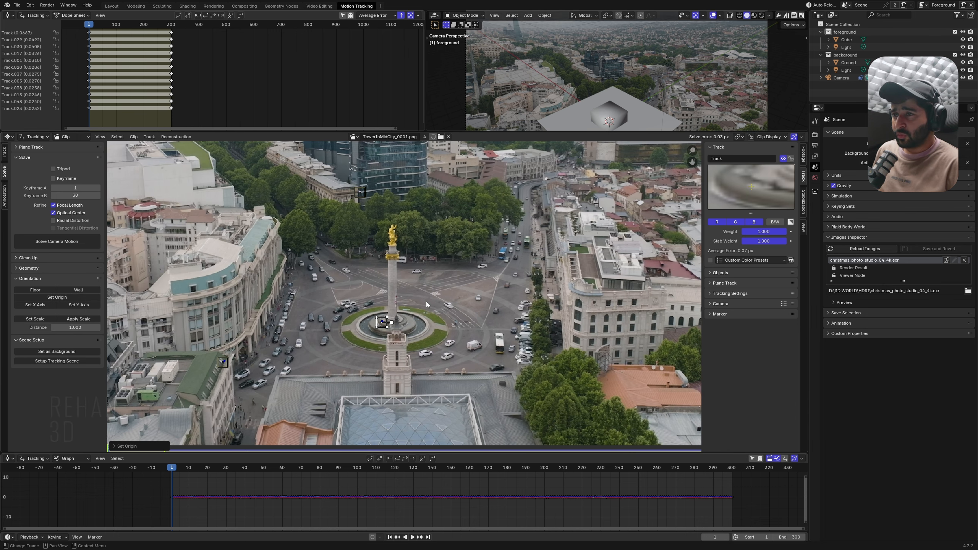
pyautogui.scroll(-2, 427, 302)
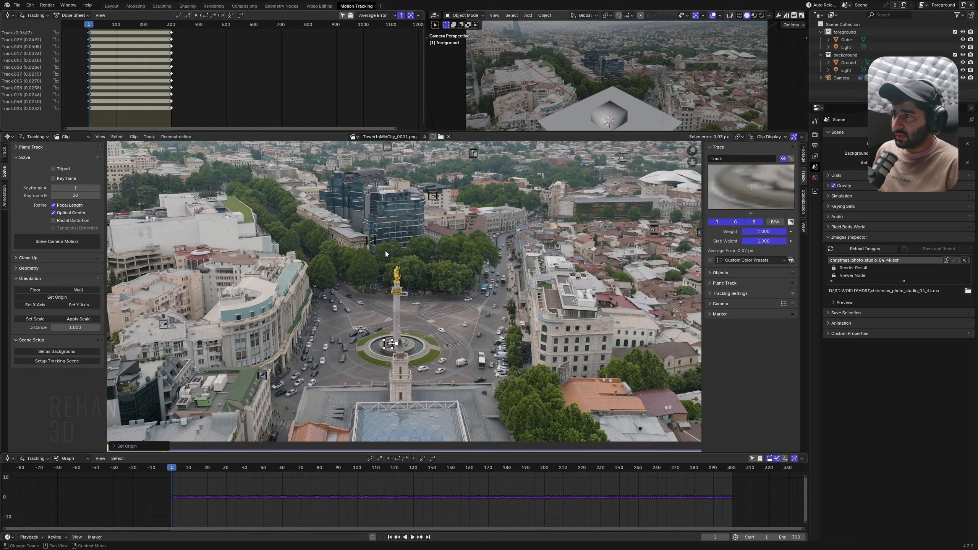
pyautogui.keyDown('shift'); pyautogui.click(372, 241); pyautogui.keyUp('shift')
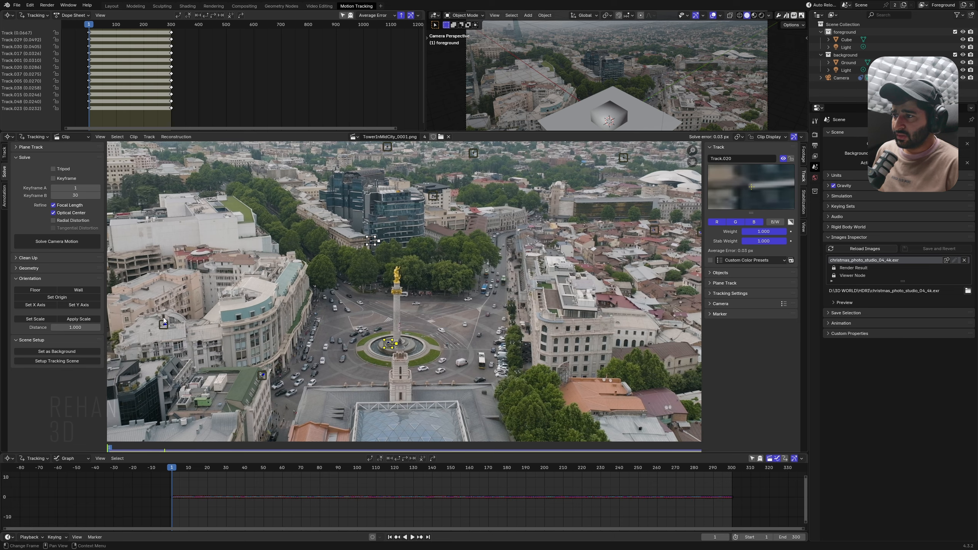
pyautogui.click(36, 319)
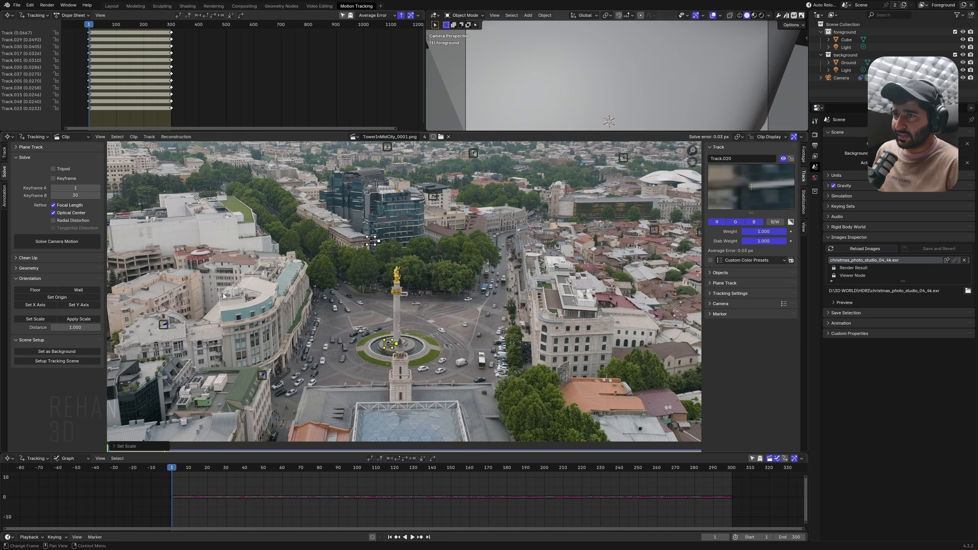
pyautogui.click(79, 326)
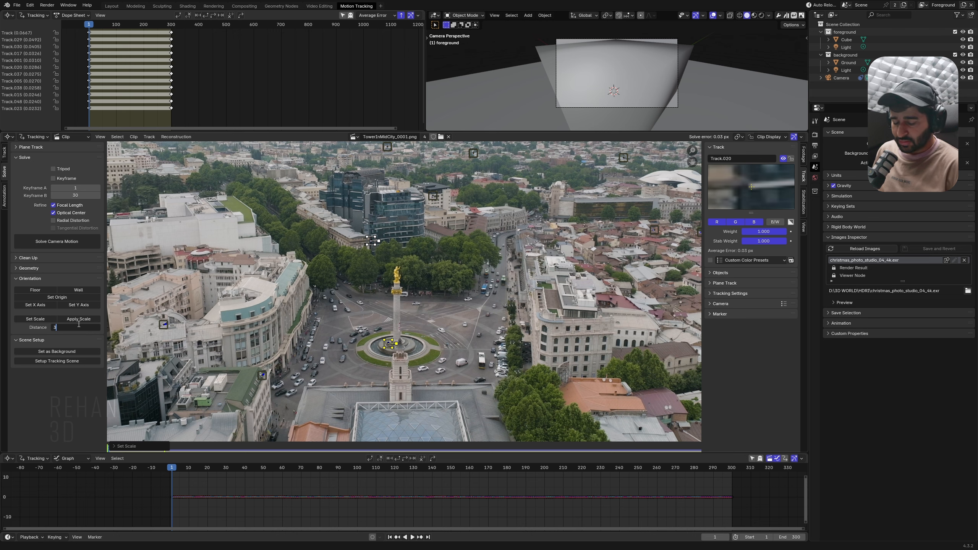
pyautogui.press('Return')
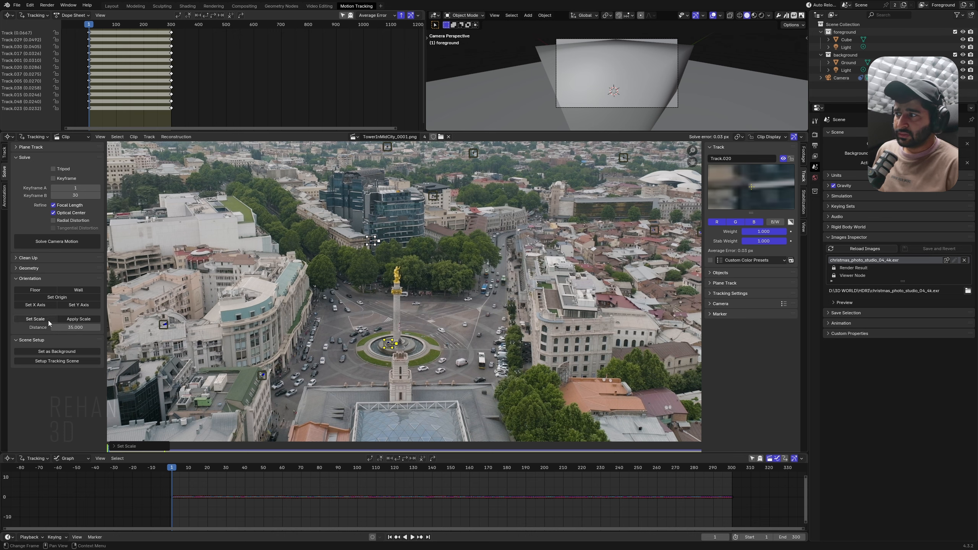
pyautogui.moveTo(627, 133); pyautogui.dragTo(463, 211)
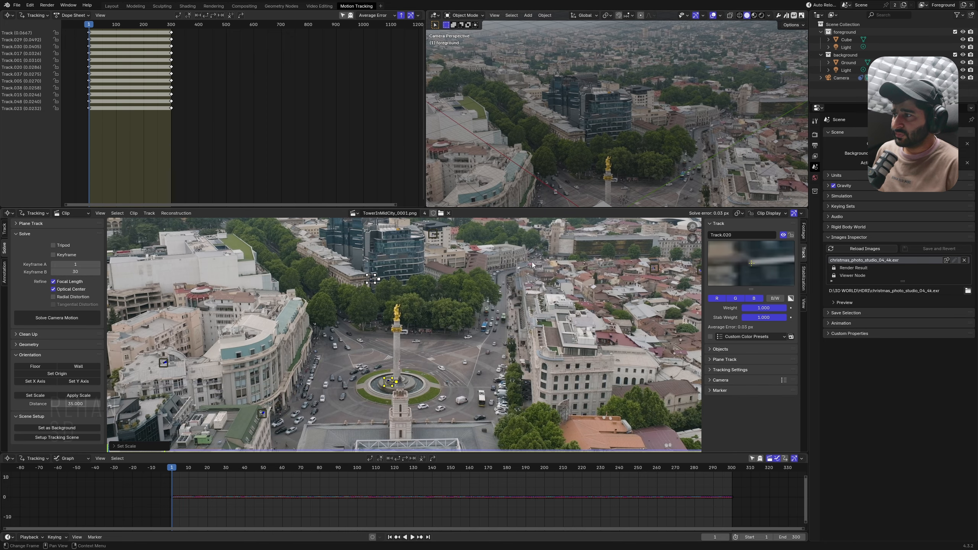
# Step: Switch to the Layout workspace and view the whole frame through the tracked camera
pyautogui.click(111, 6)
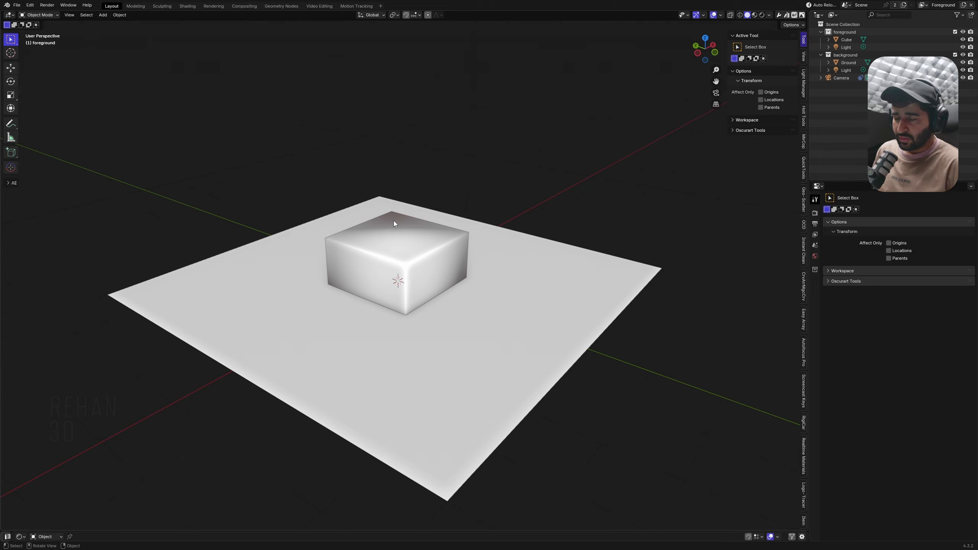
pyautogui.press('KP_0')
pyautogui.press('Home')
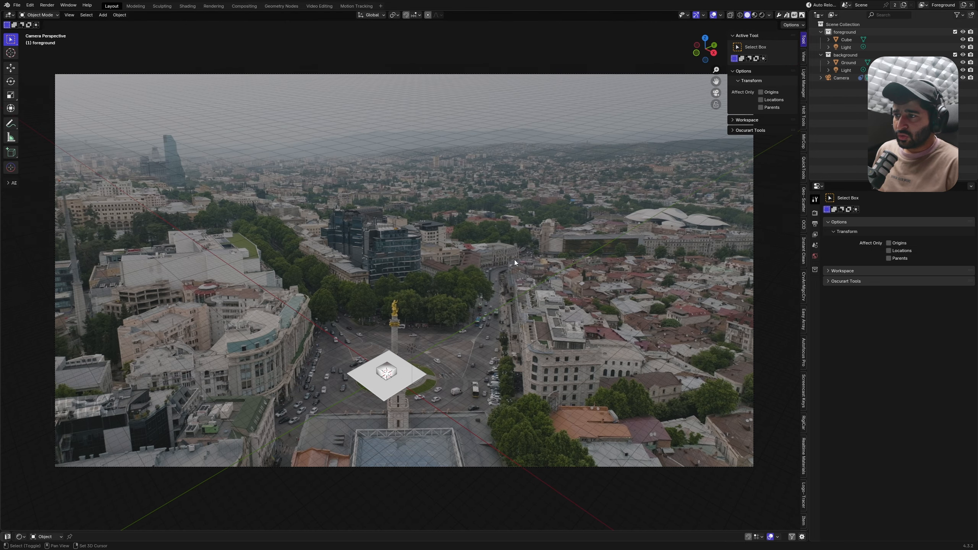
pyautogui.keyDown('shift'); pyautogui.moveTo(514, 260); pyautogui.dragTo(495, 256, button='middle'); pyautogui.keyUp('shift')
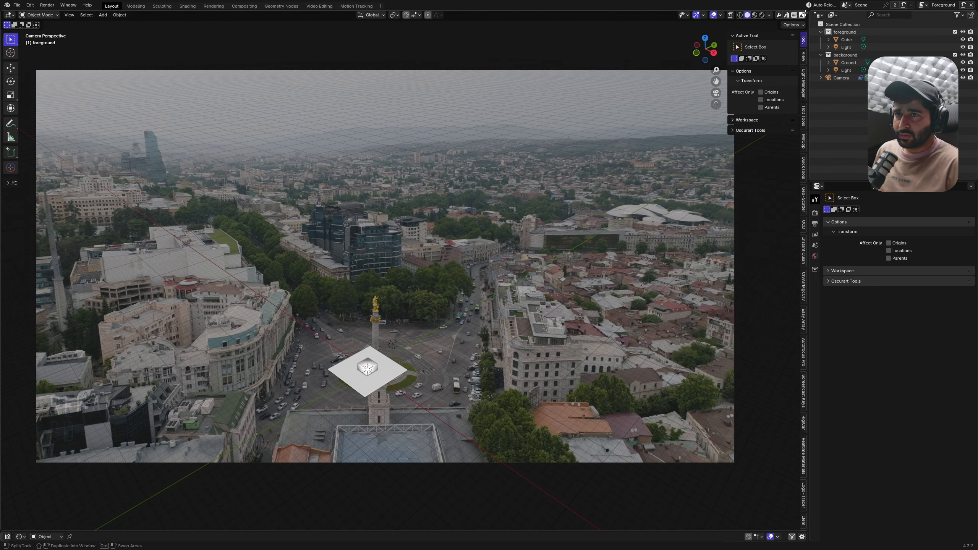
# Step: Split the 3D viewport into two side-by-side views, swap the areas and give them about equal width
pyautogui.moveTo(808, 11); pyautogui.dragTo(684, 119)
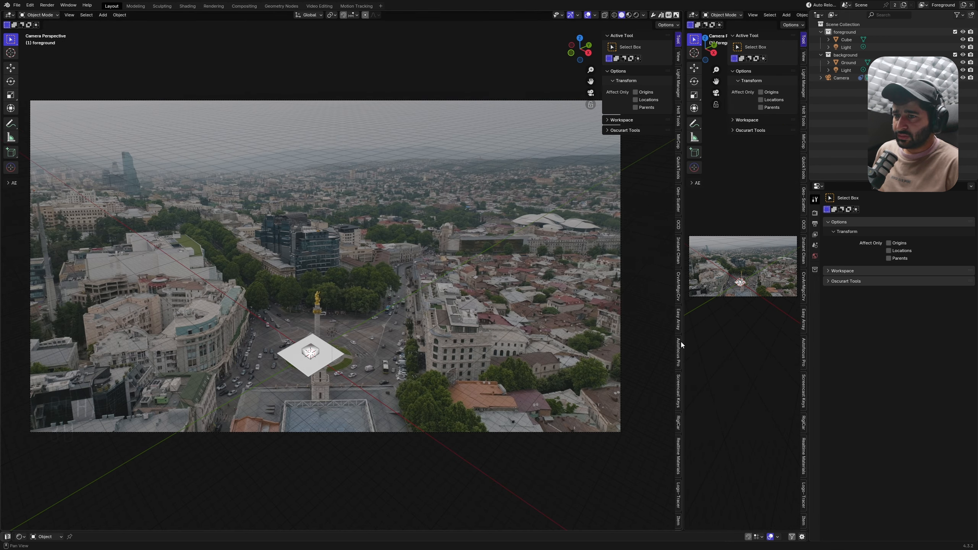
pyautogui.moveTo(684, 342); pyautogui.dragTo(562, 342)
pyautogui.keyDown('shift'); pyautogui.moveTo(252, 299); pyautogui.dragTo(261, 244, button='middle'); pyautogui.keyUp('shift')
pyautogui.scroll(2, 308, 309)
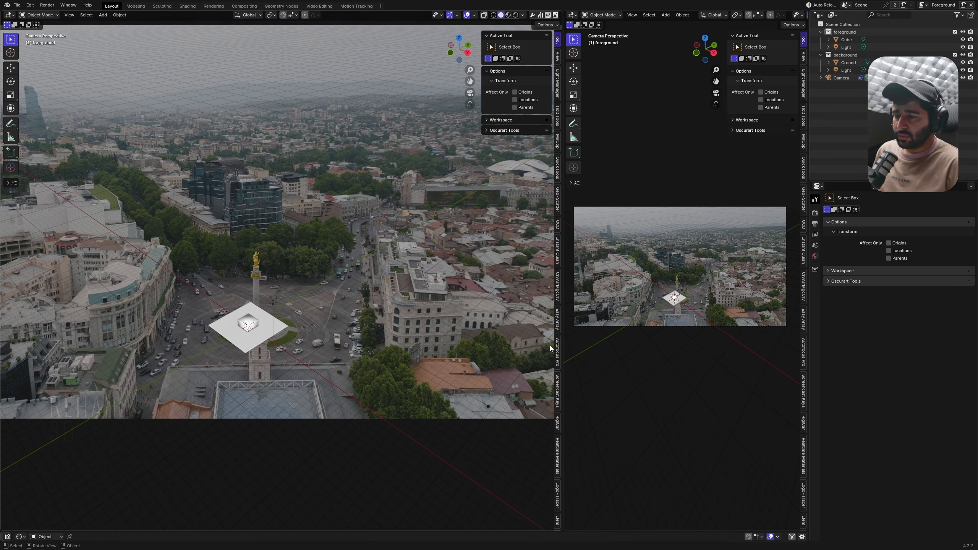
pyautogui.rightClick(562, 348)
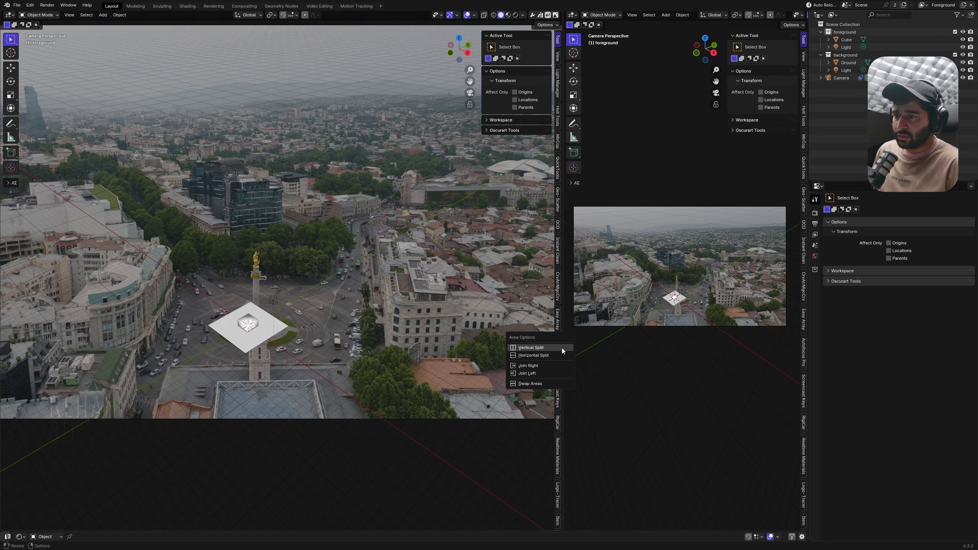
pyautogui.click(543, 384)
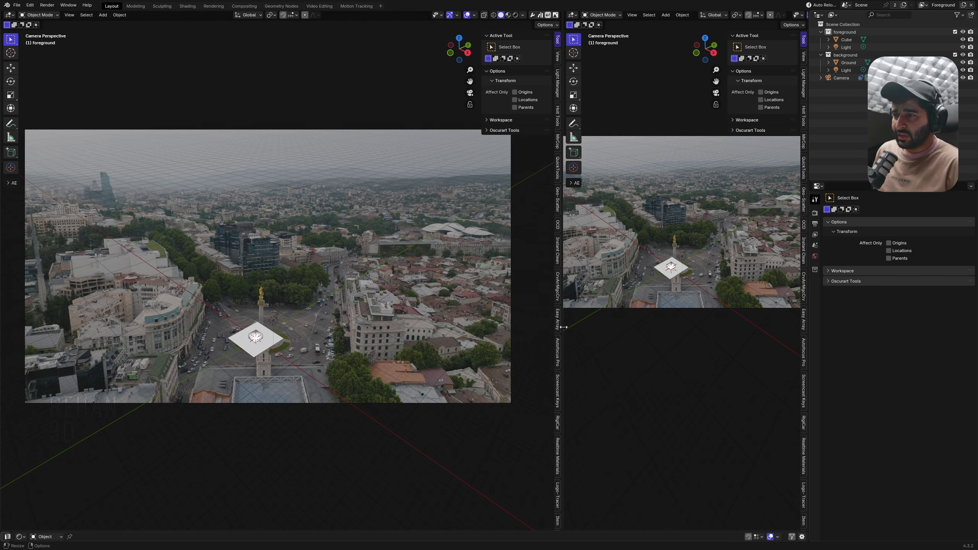
pyautogui.moveTo(563, 330); pyautogui.dragTo(407, 327)
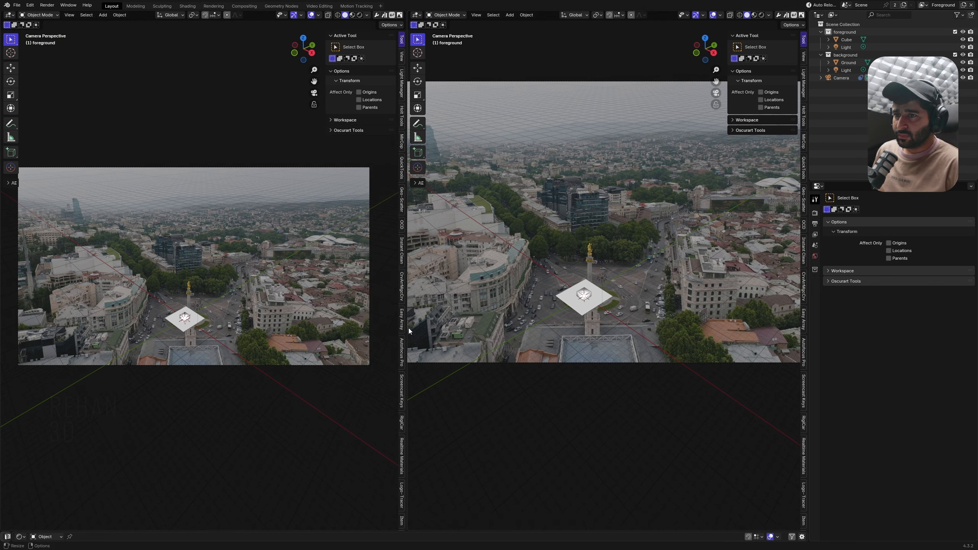
# Step: Enable Screencast Keys in the working viewport
pyautogui.click(804, 387)
pyautogui.moveTo(616, 293); pyautogui.dragTo(643, 274, button='middle')
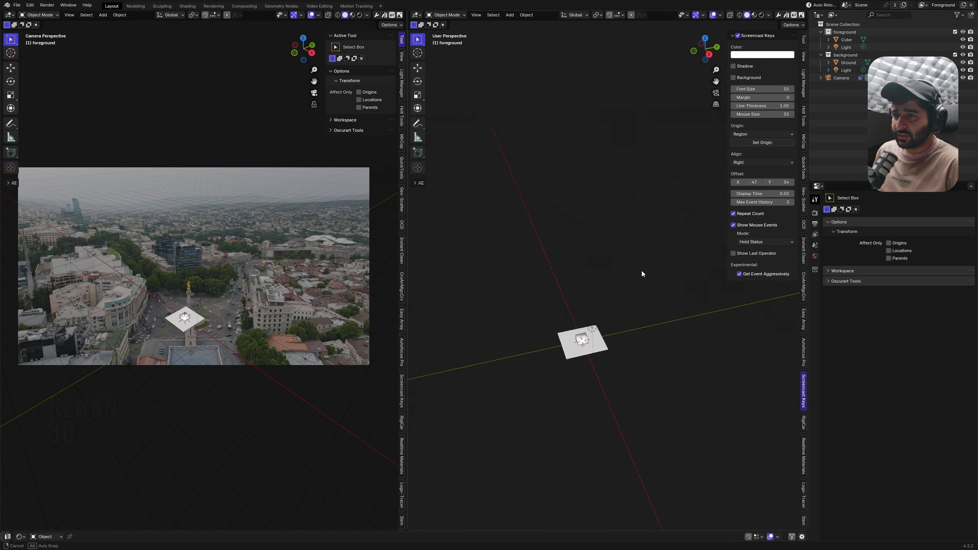
pyautogui.press('KP_0')
pyautogui.scroll(3, 670, 317)
pyautogui.keyDown('shift'); pyautogui.moveTo(501, 293); pyautogui.dragTo(586, 341, button='middle'); pyautogui.keyUp('shift')
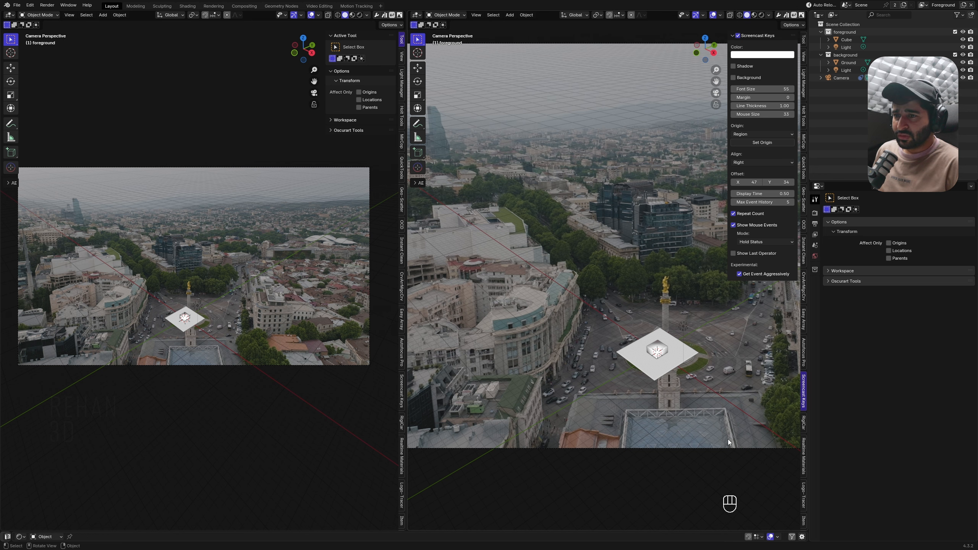
# Step: Declutter the camera viewport: hide its sidebar, toolbar and gizmos, and disable overlays including Text Info, 3D Cursor and Floor
pyautogui.scroll(2, 231, 238)
pyautogui.keyDown('shift'); pyautogui.moveTo(227, 231); pyautogui.dragTo(217, 220, button='middle'); pyautogui.keyUp('shift')
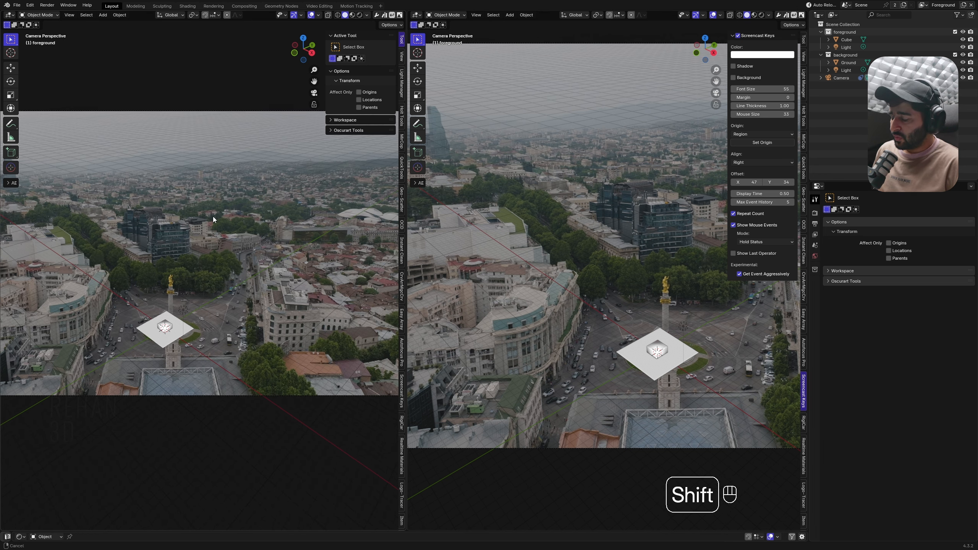
pyautogui.press('n')
pyautogui.press('t')
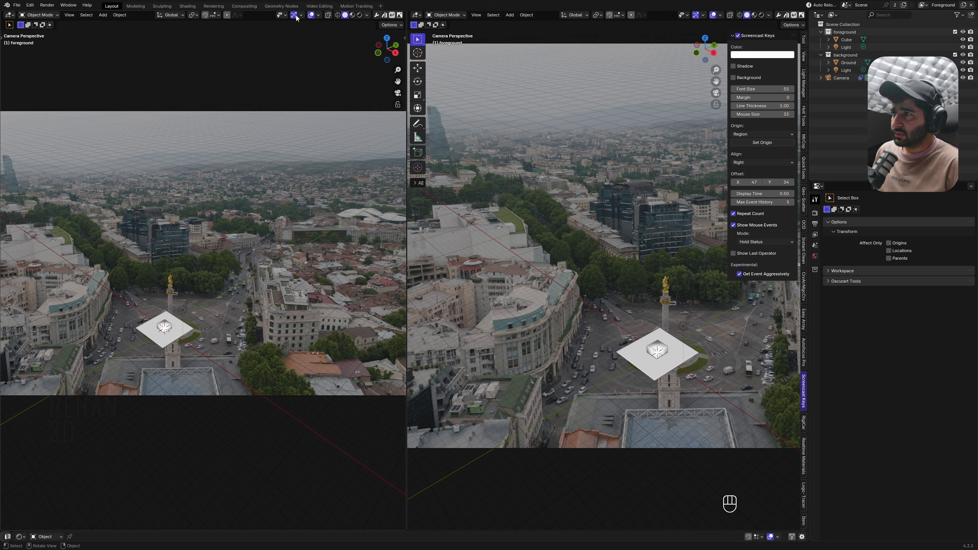
pyautogui.click(312, 15)
pyautogui.click(312, 15)
pyautogui.click(319, 15)
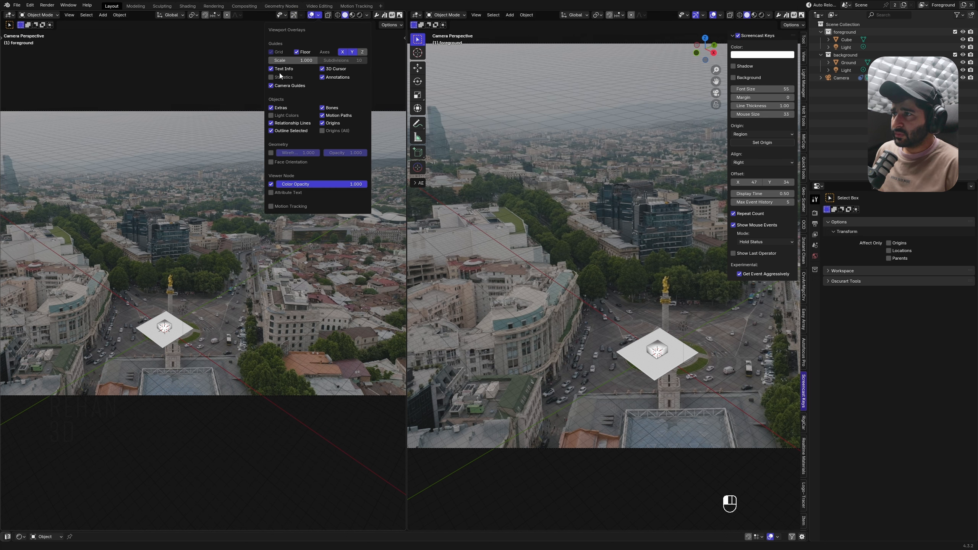
pyautogui.moveTo(322, 69); pyautogui.dragTo(322, 123)
pyautogui.click(296, 51)
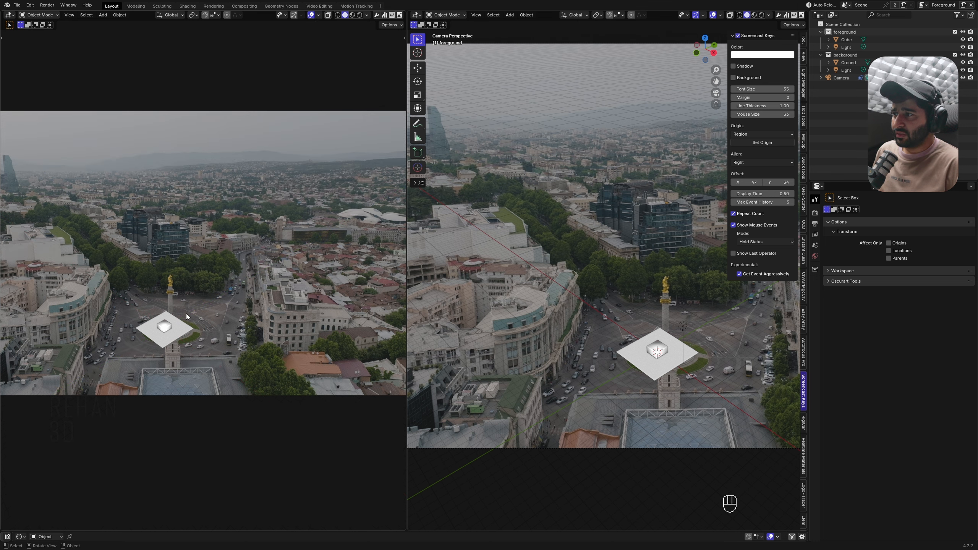
# Step: Add a plain axes empty at the scene origin and scale it up until its axes extend beyond the ground plane
pyautogui.keyDown('shift'); pyautogui.moveTo(631, 268); pyautogui.dragTo(601, 345, button='middle'); pyautogui.keyUp('shift')
pyautogui.scroll(-4, 624, 361)
pyautogui.scroll(-4, 651, 329)
pyautogui.hotkey('shift', 'a')
pyautogui.moveTo(600, 430)
pyautogui.click(639, 430)
pyautogui.press('s')
pyautogui.click(624, 346)
pyautogui.press('s')
pyautogui.click(637, 352)
pyautogui.moveTo(594, 347); pyautogui.dragTo(635, 335, button='middle')
pyautogui.press('s')
pyautogui.click(688, 378)
# Step: Select everything except the ground plane and parent it to the empty with the Object option
pyautogui.press('a')
pyautogui.moveTo(607, 380)
pyautogui.keyDown('shift'); pyautogui.mouseDown(button='middle')
pyautogui.moveTo(601, 440)
pyautogui.moveTo(604, 365)
pyautogui.mouseUp(button='middle'); pyautogui.keyUp('shift')
pyautogui.keyDown('ctrl'); pyautogui.moveTo(607, 335); pyautogui.dragTo(624, 341); pyautogui.keyUp('ctrl')
pyautogui.keyDown('shift'); pyautogui.moveTo(624, 342); pyautogui.dragTo(561, 423, button='middle'); pyautogui.keyUp('shift')
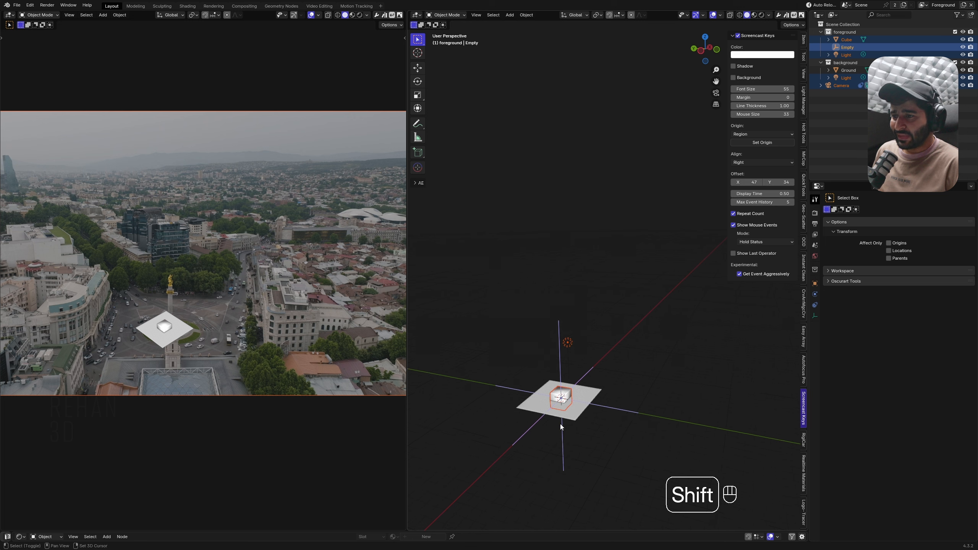
pyautogui.hotkey('ctrl', 'p')
pyautogui.click(624, 409)
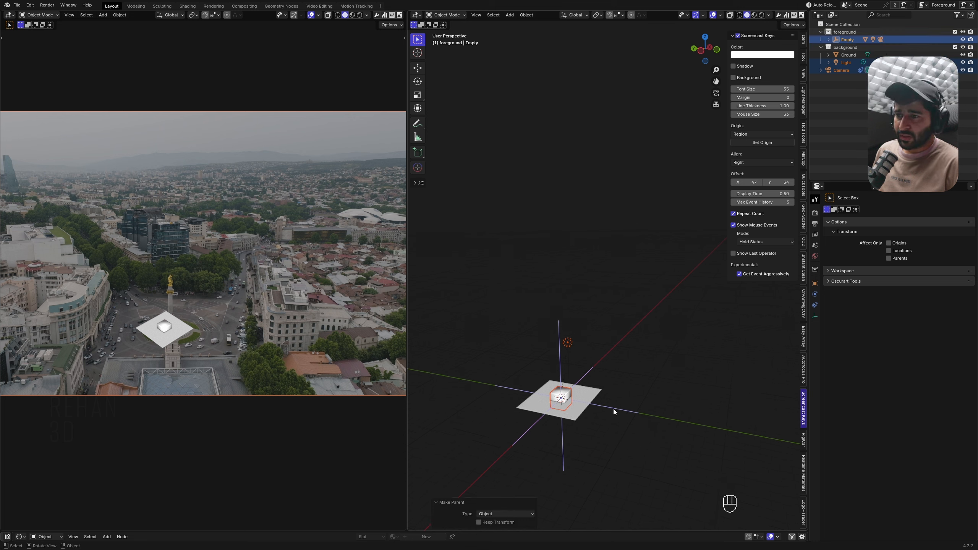
# Step: Select only the empty and rotate it 50° in the top view to line the camera up with the Y axis
pyautogui.scroll(-2, 610, 411)
pyautogui.press('g')
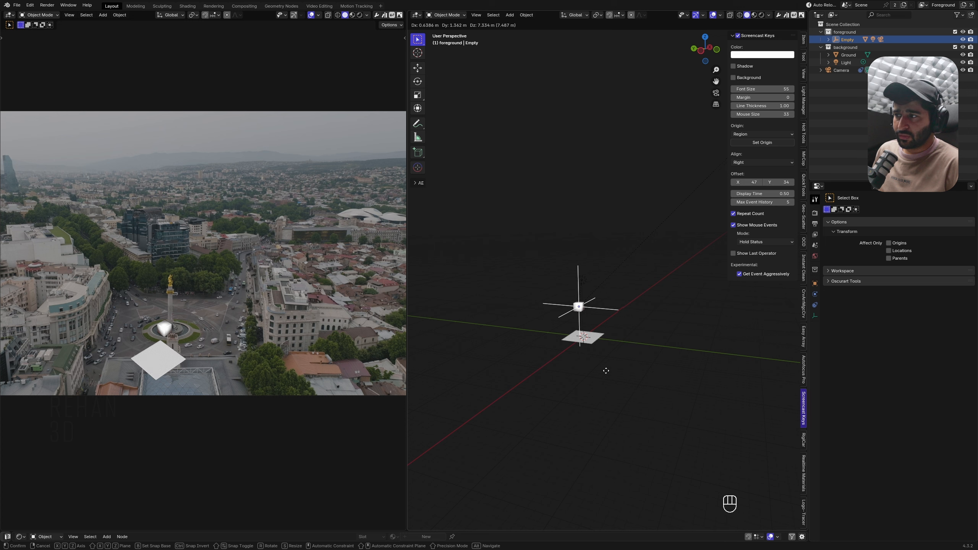
pyautogui.rightClick(610, 397)
pyautogui.moveTo(622, 367); pyautogui.dragTo(655, 376, button='middle')
pyautogui.scroll(-4, 585, 358)
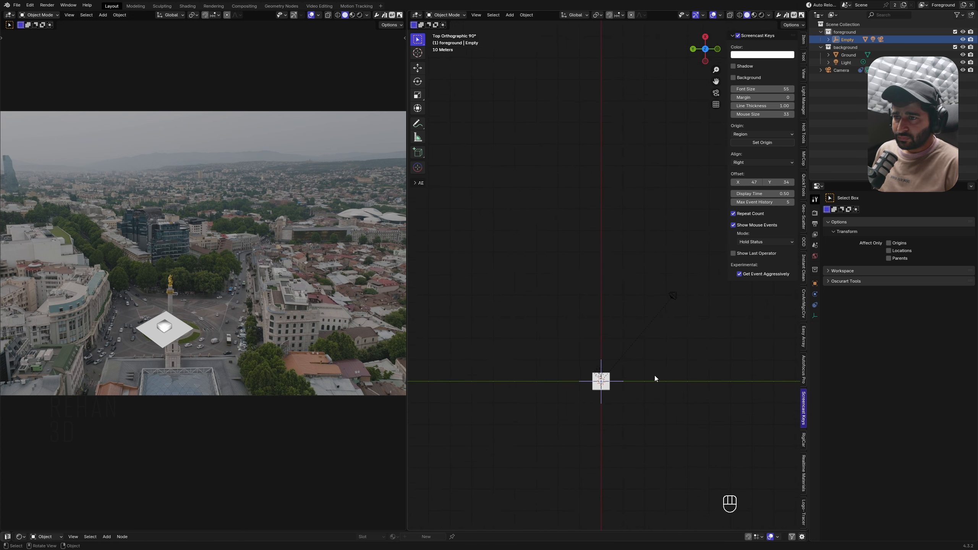
pyautogui.press('r')
pyautogui.keyDown('ctrl'); pyautogui.click(680, 431); pyautogui.keyUp('ctrl')
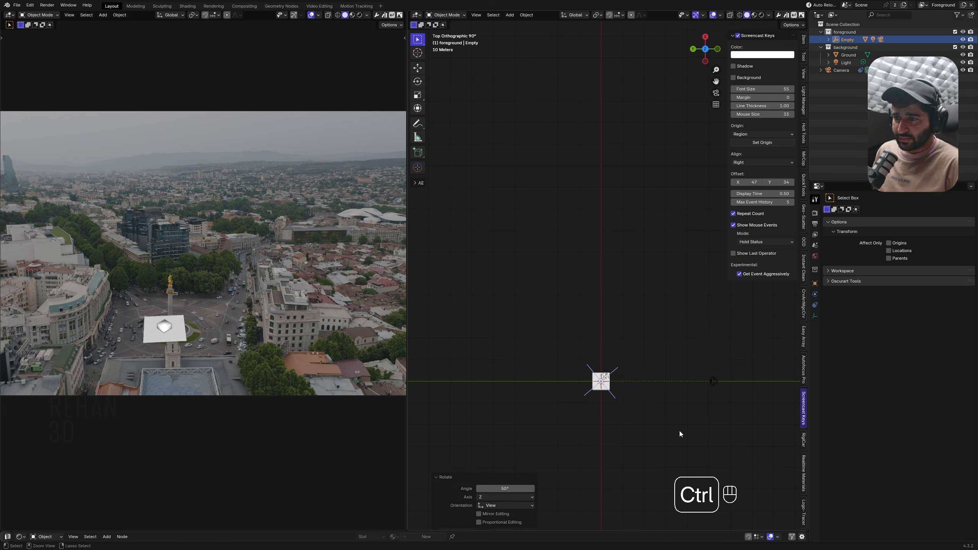
# Step: Examine the camera's alignment with the world axes from the front and top views, against the monument in the camera view
pyautogui.press('KP_1')
pyautogui.press('KP_7')
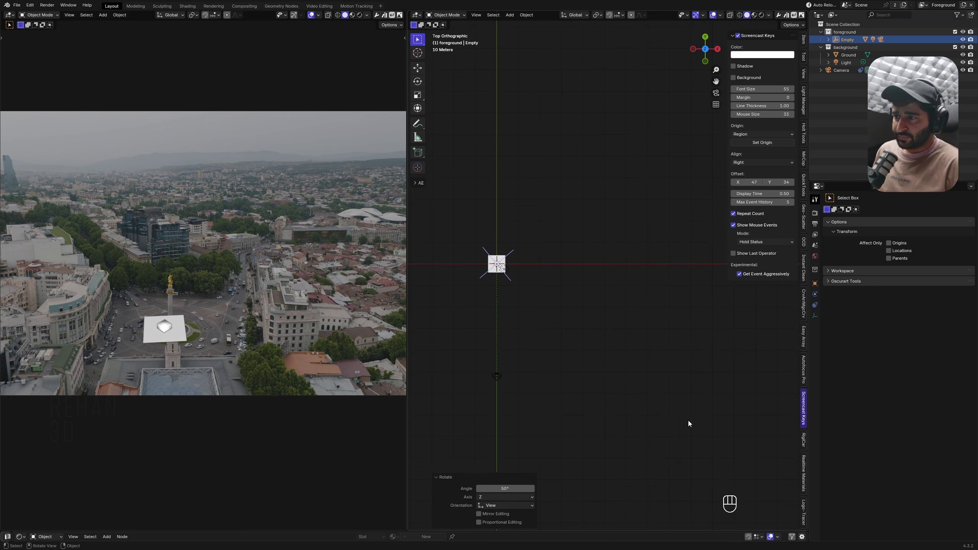
pyautogui.scroll(3, 632, 401)
pyautogui.keyDown('shift'); pyautogui.moveTo(519, 376); pyautogui.dragTo(657, 362, button='middle'); pyautogui.keyUp('shift')
pyautogui.press('KP_1')
pyautogui.press('KP_7')
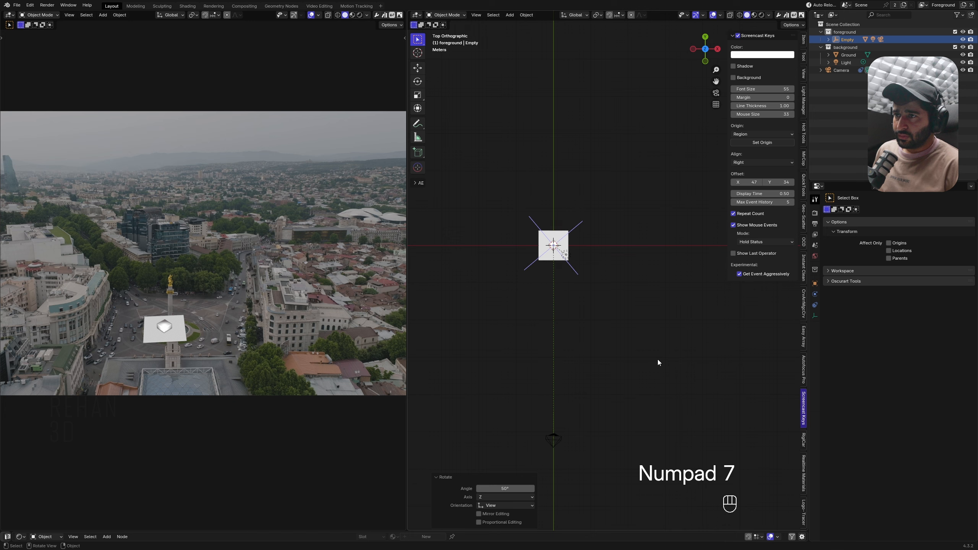
pyautogui.scroll(2, 657, 360)
pyautogui.scroll(3, 199, 291)
pyautogui.keyDown('shift'); pyautogui.moveTo(480, 301); pyautogui.dragTo(525, 314, button='middle'); pyautogui.keyUp('shift')
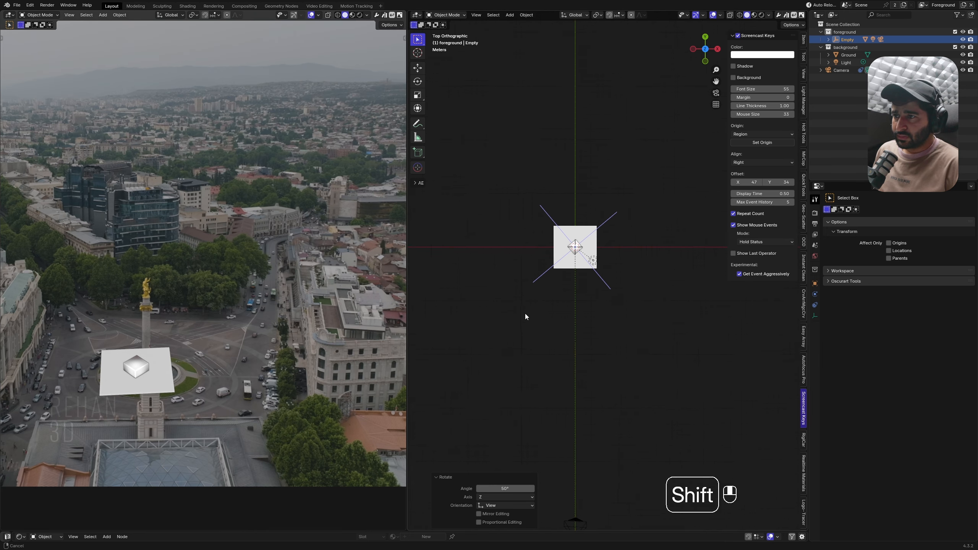
pyautogui.scroll(4, 584, 297)
pyautogui.keyDown('shift'); pyautogui.moveTo(584, 297); pyautogui.dragTo(627, 341, button='middle'); pyautogui.keyUp('shift')
pyautogui.scroll(2, 627, 341)
# Step: Activate the Move tool and rotate the empty by -3.8° in the right orthographic view to correct the camera's tilt
pyautogui.press('space')
pyautogui.moveTo(605, 265); pyautogui.dragTo(592, 269)
pyautogui.moveTo(592, 270); pyautogui.dragTo(617, 327, button='middle')
pyautogui.scroll(3, 655, 215)
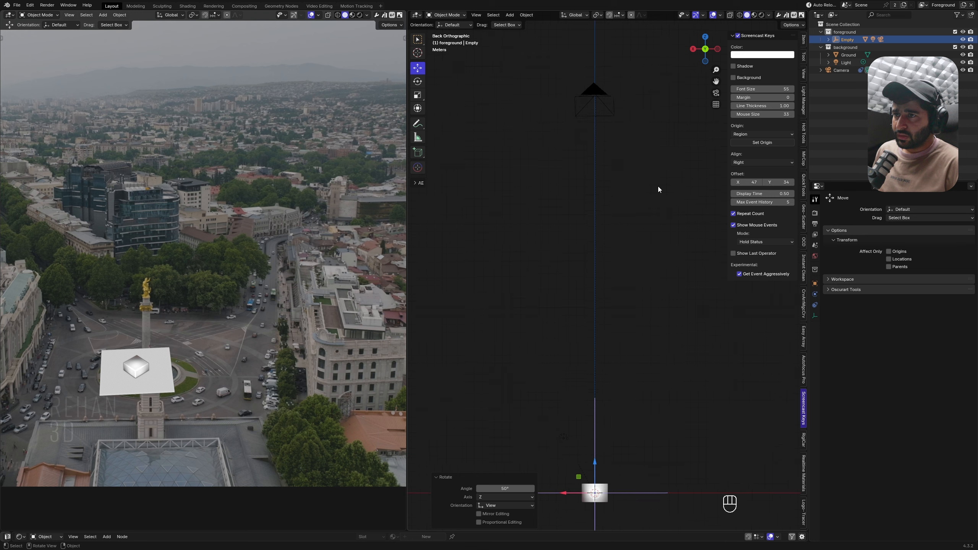
pyautogui.press('r')
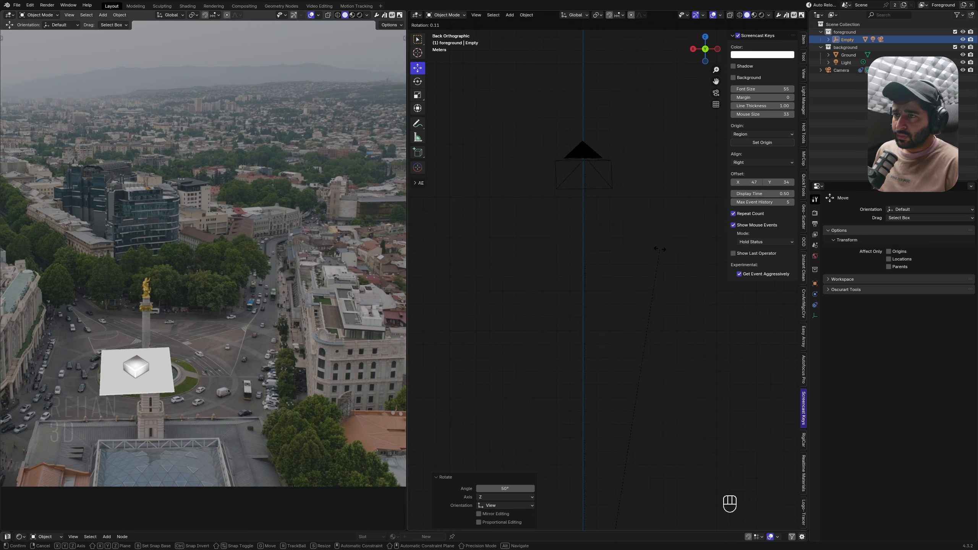
pyautogui.rightClick(674, 252)
pyautogui.scroll(-7, 531, 327)
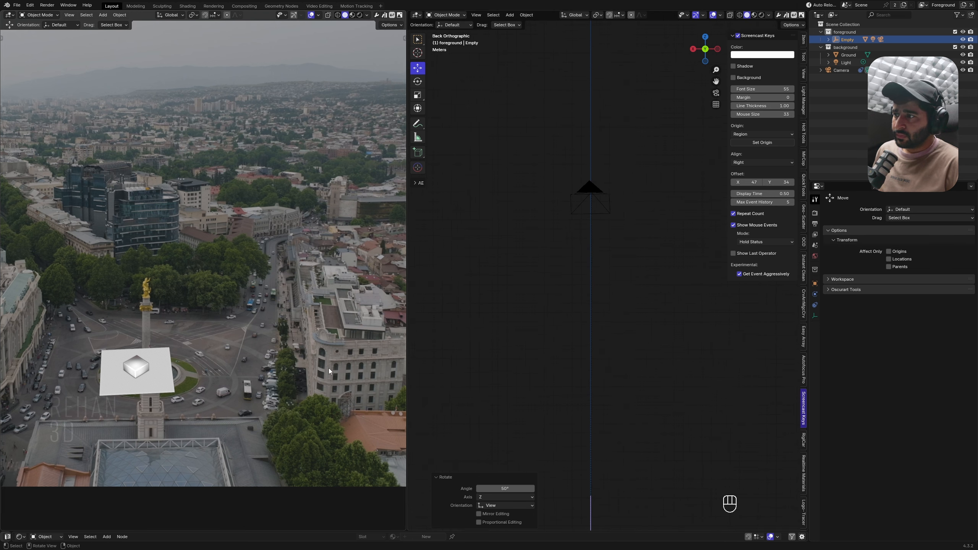
pyautogui.keyDown('alt'); pyautogui.moveTo(536, 354); pyautogui.dragTo(685, 378, button='middle'); pyautogui.keyUp('alt')
pyautogui.press('KP_1')
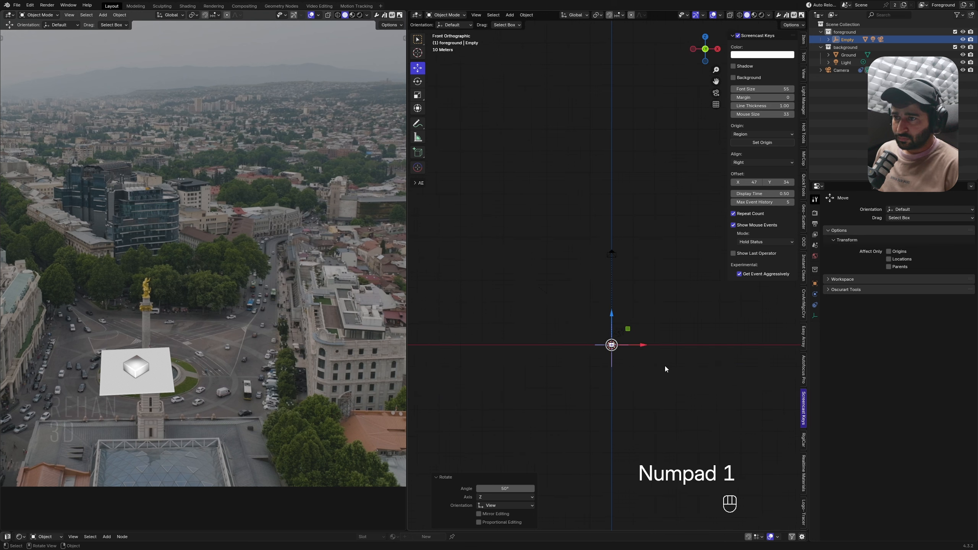
pyautogui.press('KP_3')
pyautogui.press('r')
pyautogui.click(685, 304)
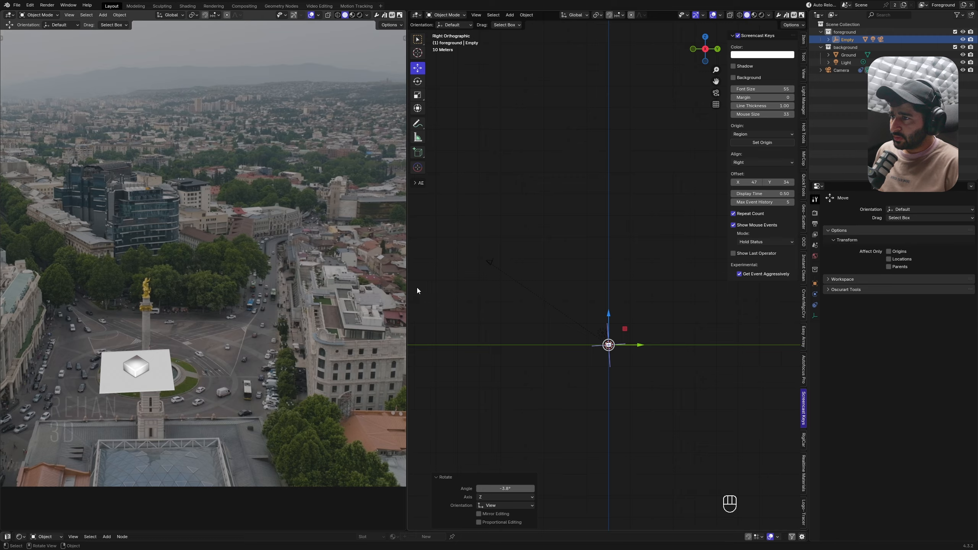
# Step: Enlarge the camera view and fine-tune the empty's tilt in the right orthographic view, rotating it -1.76° and adjusting once more
pyautogui.moveTo(407, 285); pyautogui.dragTo(530, 287)
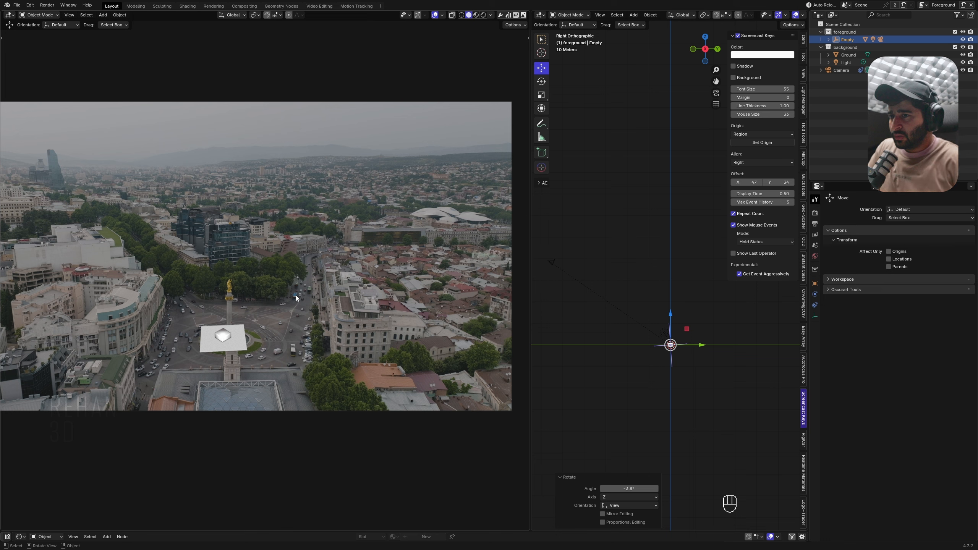
pyautogui.scroll(3, 733, 333)
pyautogui.press('r')
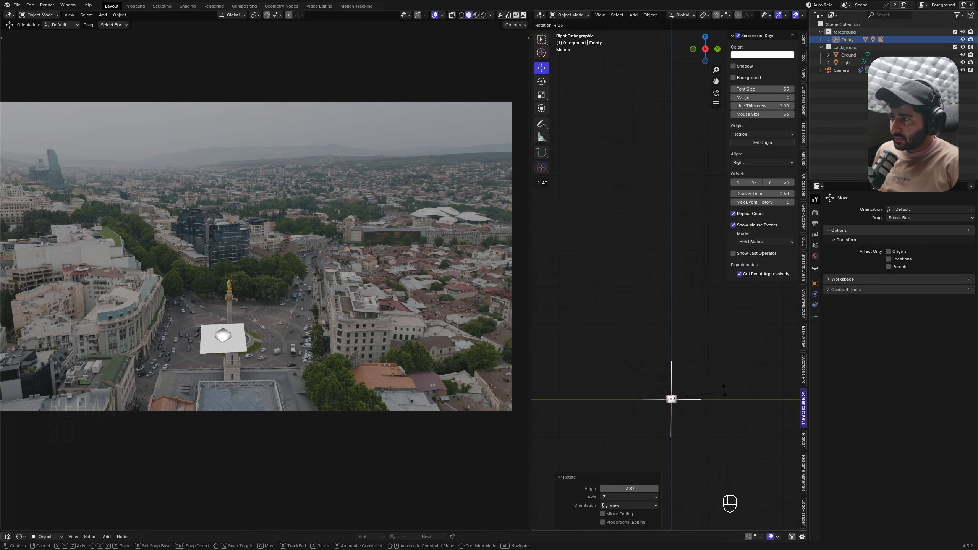
pyautogui.press('shift')
pyautogui.click(675, 277)
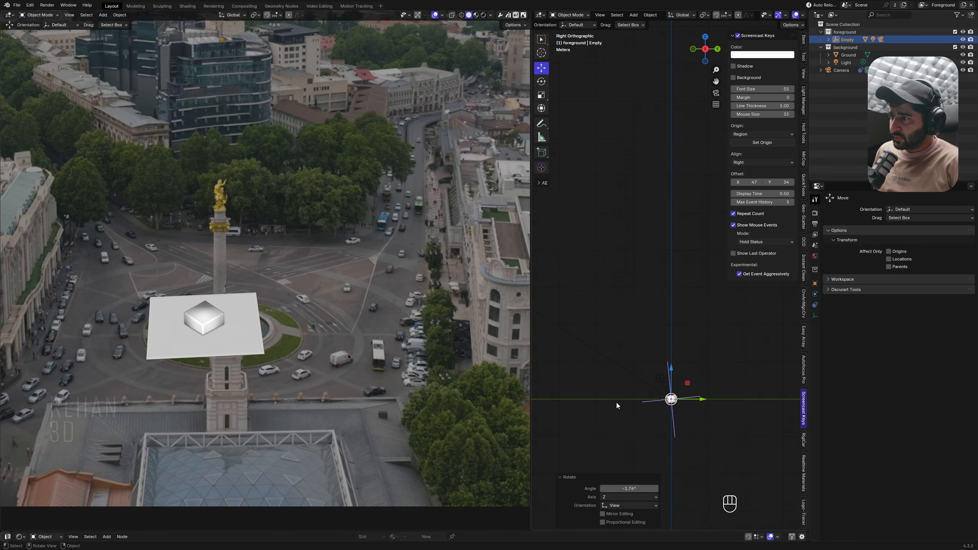
pyautogui.press('r')
pyautogui.press('shift')
pyautogui.click(732, 428)
# Step: Move the empty -0.974 m along the X axis to shift the ground plane over the monument's roundabout
pyautogui.keyDown('alt'); pyautogui.moveTo(718, 424); pyautogui.dragTo(678, 396, button='middle'); pyautogui.keyUp('alt')
pyautogui.moveTo(634, 360); pyautogui.dragTo(622, 359)
pyautogui.moveTo(622, 359); pyautogui.dragTo(643, 370, button='middle')
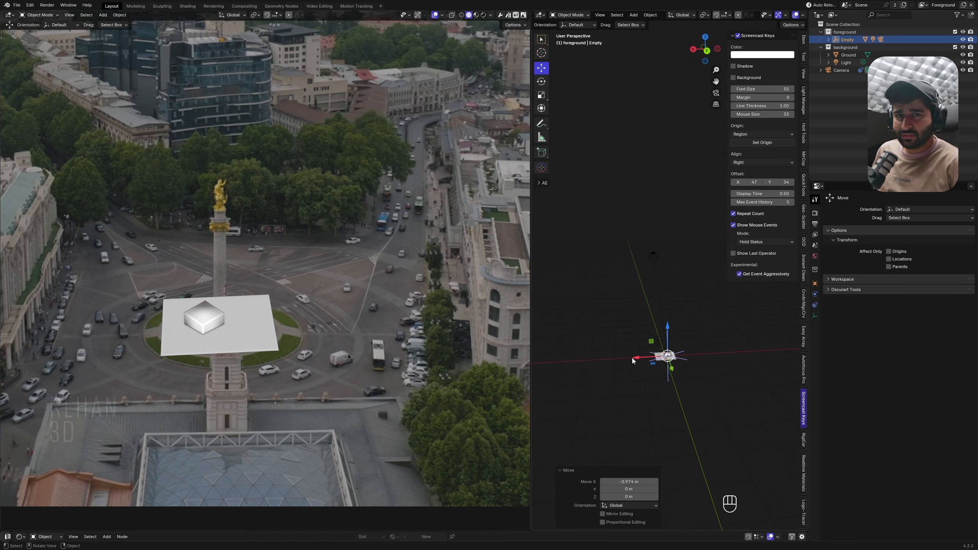
pyautogui.moveTo(630, 384)
pyautogui.mouseDown(button='middle')
pyautogui.moveTo(657, 385)
pyautogui.moveTo(631, 379)
pyautogui.mouseUp(button='middle')
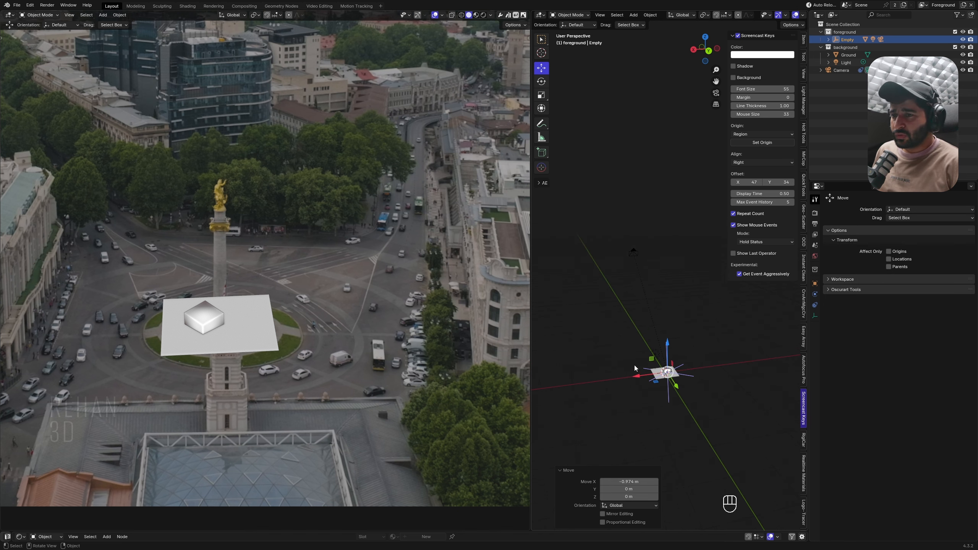
# Step: Examine how the ground plane lines up with the monument's square in the camera and perspective views
pyautogui.scroll(-3, 324, 293)
pyautogui.keyDown('shift'); pyautogui.moveTo(327, 292); pyautogui.dragTo(300, 317, button='middle'); pyautogui.keyUp('shift')
pyautogui.scroll(1, 299, 317)
pyautogui.scroll(2, 628, 383)
pyautogui.moveTo(631, 386); pyautogui.dragTo(663, 395, button='middle')
pyautogui.keyDown('shift'); pyautogui.moveTo(662, 395); pyautogui.dragTo(660, 379, button='middle'); pyautogui.keyUp('shift')
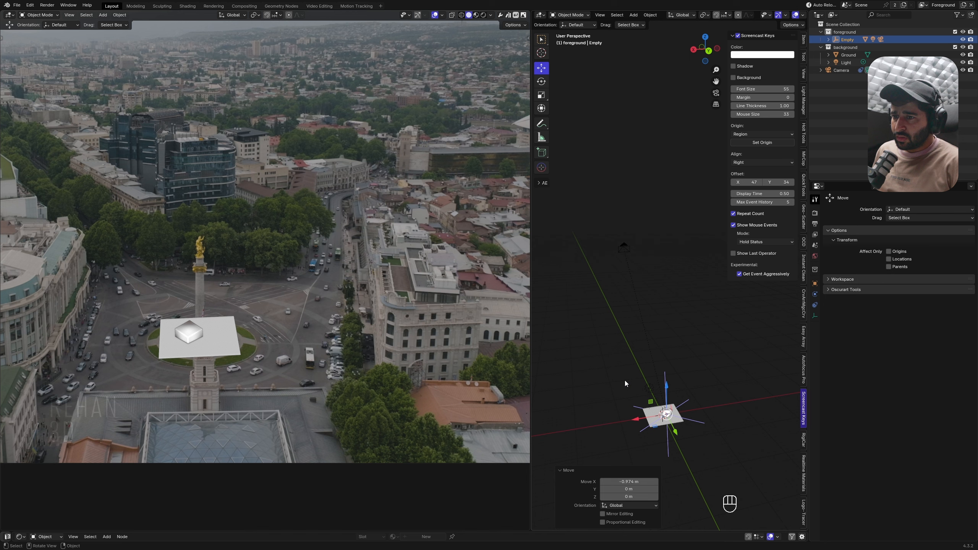
pyautogui.scroll(-2, 660, 379)
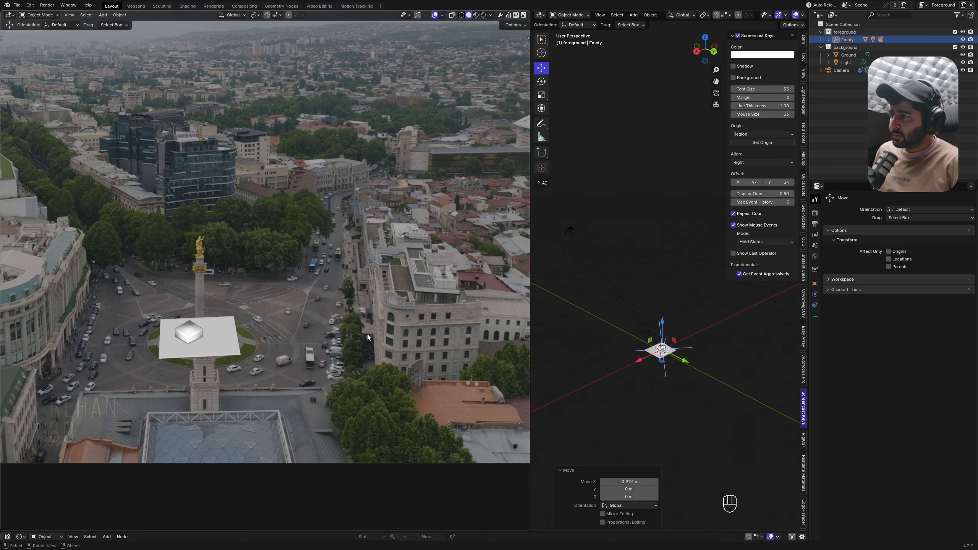
pyautogui.scroll(-3, 350, 339)
# Step: Set the opacity of the camera's TowerInMidCity background clip to 1.000
pyautogui.click(841, 70)
pyautogui.click(815, 316)
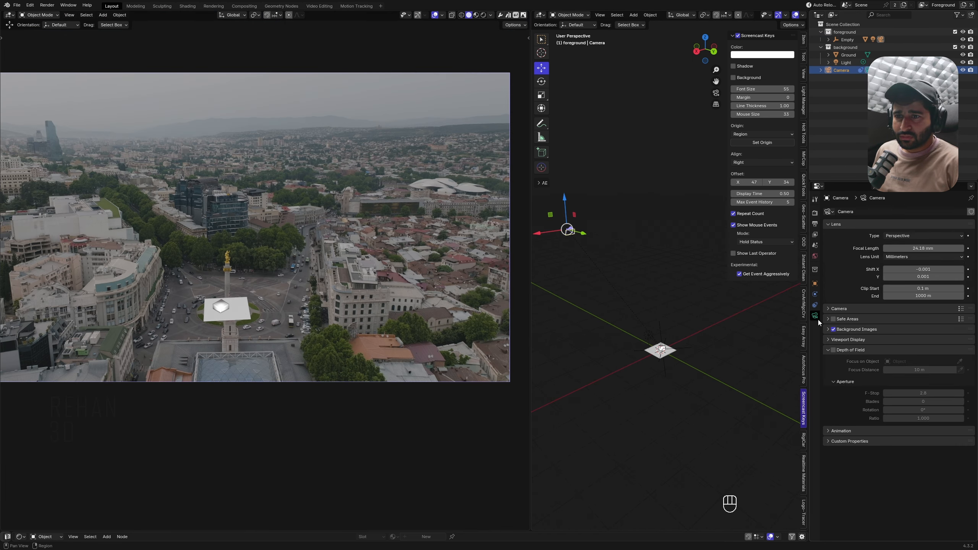
pyautogui.click(857, 329)
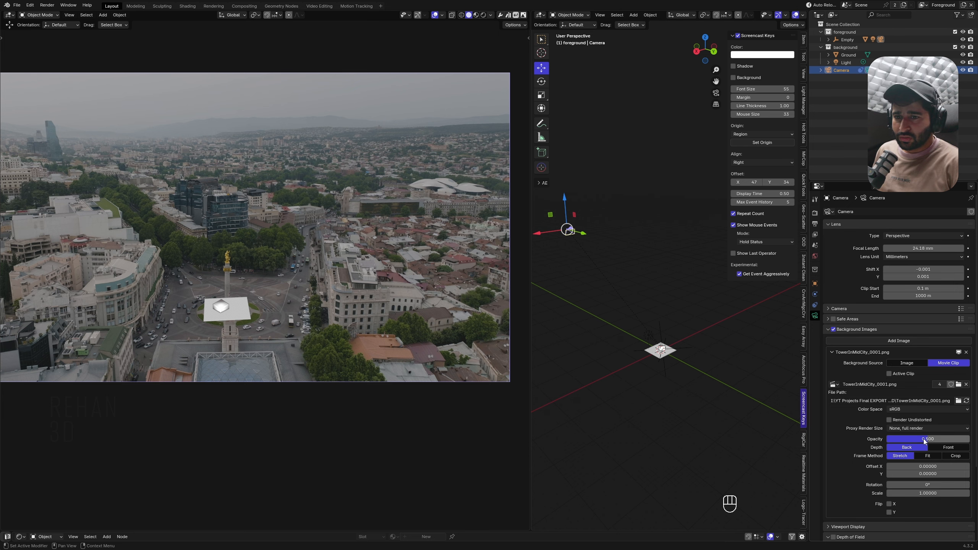
pyautogui.moveTo(922, 439); pyautogui.dragTo(956, 440)
pyautogui.scroll(1, 233, 333)
pyautogui.scroll(2, 232, 332)
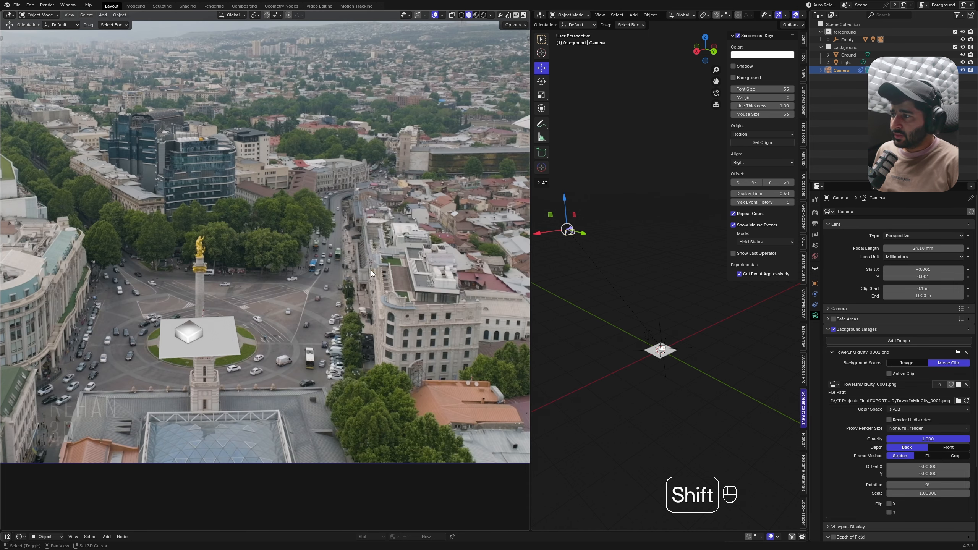
pyautogui.keyDown('shift'); pyautogui.moveTo(232, 332); pyautogui.dragTo(217, 342, button='middle'); pyautogui.keyUp('shift')
# Step: Narrow the camera view to give the perspective view more room, and frame the whole footage in it
pyautogui.moveTo(531, 306); pyautogui.dragTo(438, 300)
pyautogui.scroll(-2, 196, 241)
pyautogui.keyDown('shift'); pyautogui.moveTo(195, 239); pyautogui.dragTo(184, 262, button='middle'); pyautogui.keyUp('shift')
pyautogui.scroll(-2, 164, 257)
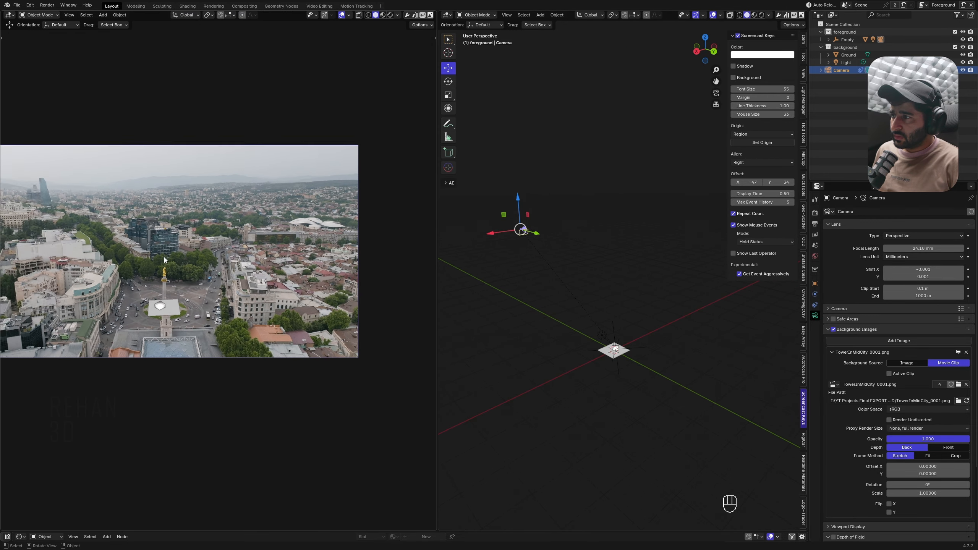
pyautogui.scroll(-1, 164, 258)
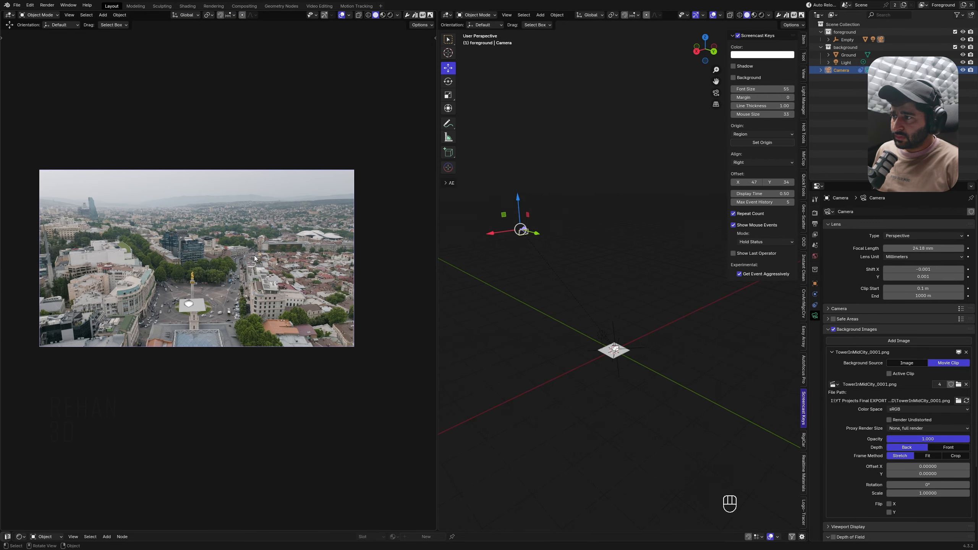
pyautogui.scroll(1, 184, 262)
pyautogui.moveTo(438, 297); pyautogui.dragTo(387, 296)
pyautogui.keyDown('shift'); pyautogui.moveTo(264, 292); pyautogui.dragTo(277, 292, button='middle'); pyautogui.keyUp('shift')
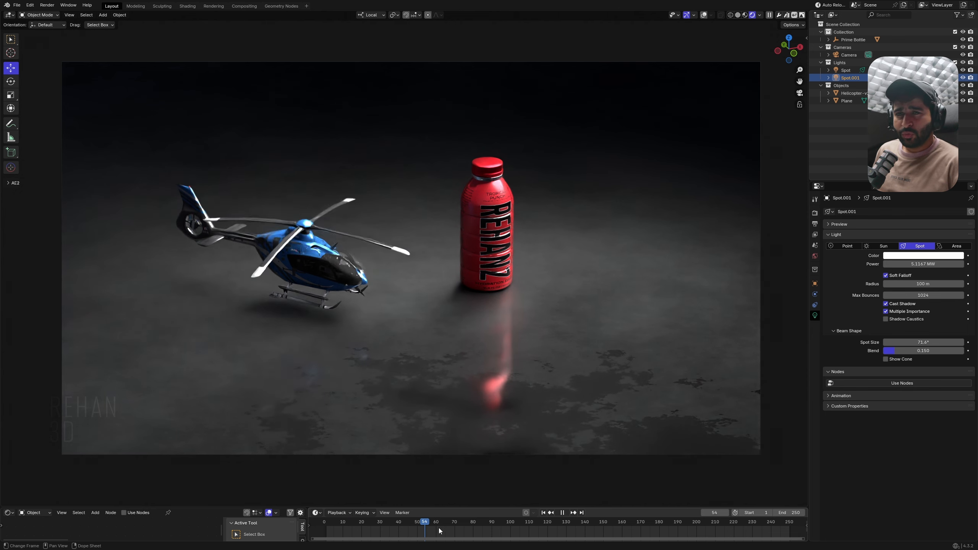
# Step: Stop playback in the helicopter scene, copy the red bottle with its parent empty, and paste it into the tracked scene
pyautogui.press('Escape')
pyautogui.click(489, 248)
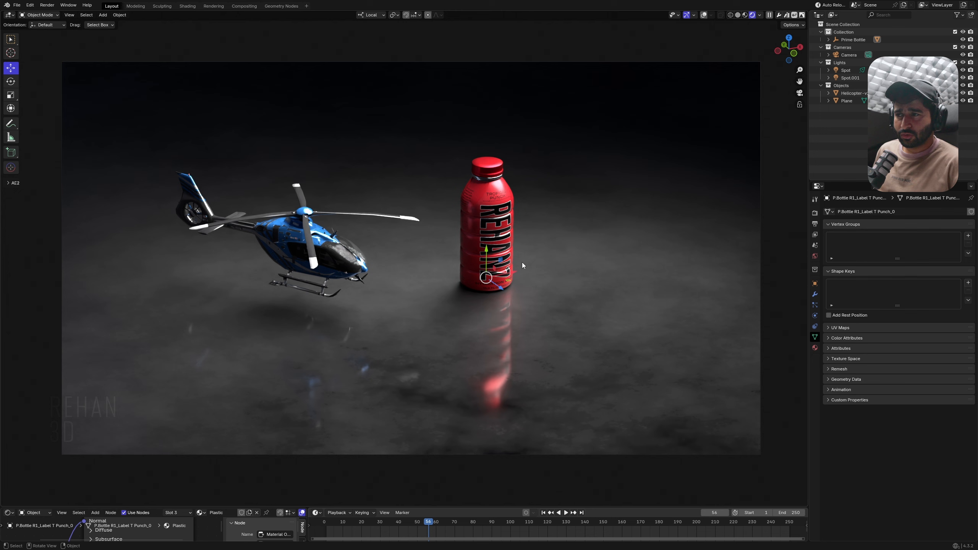
pyautogui.hotkey('ctrl', 'c')
pyautogui.click(510, 316)
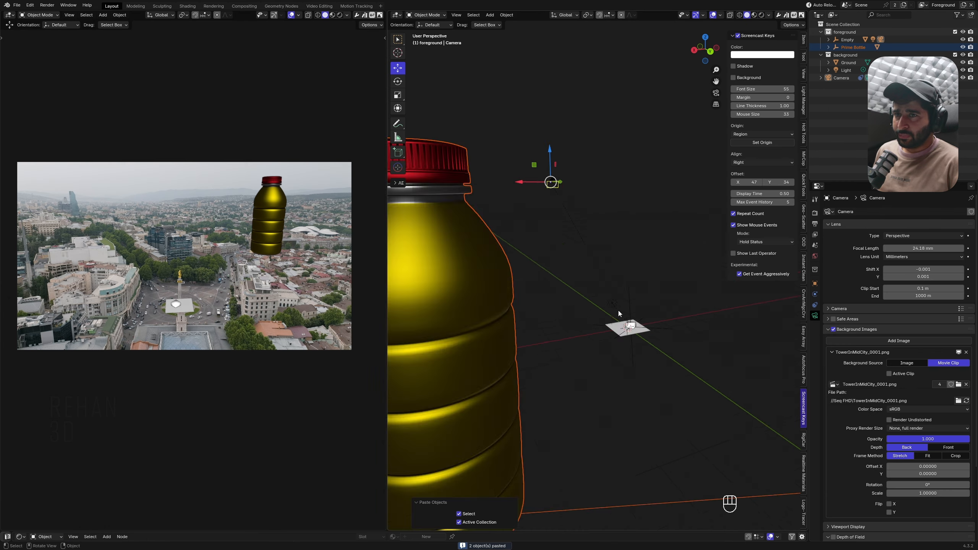
# Step: Clear the Prime Bottle empty's location and rotation, and switch the camera view to material preview shading
pyautogui.scroll(-4, 619, 314)
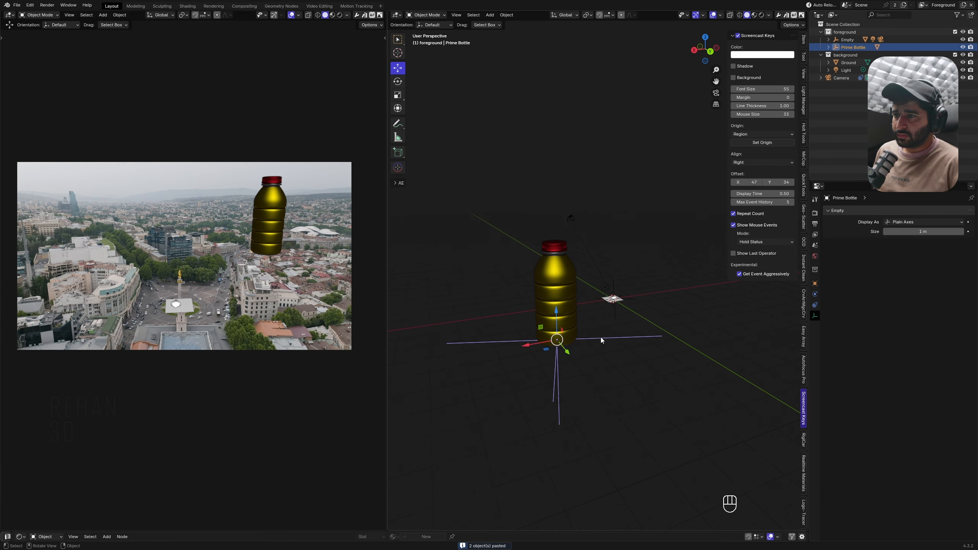
pyautogui.hotkey('alt', 'g')
pyautogui.hotkey('alt', 'r')
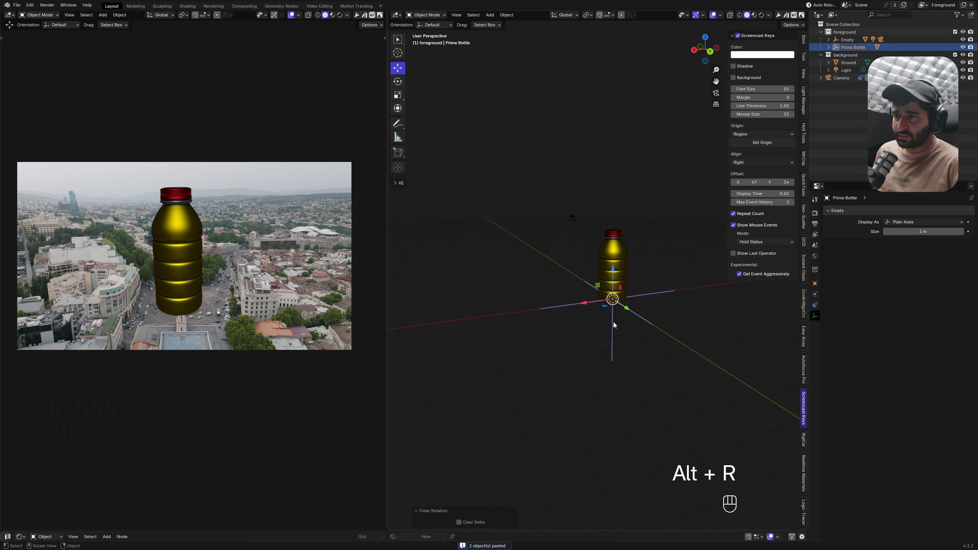
pyautogui.scroll(5, 613, 323)
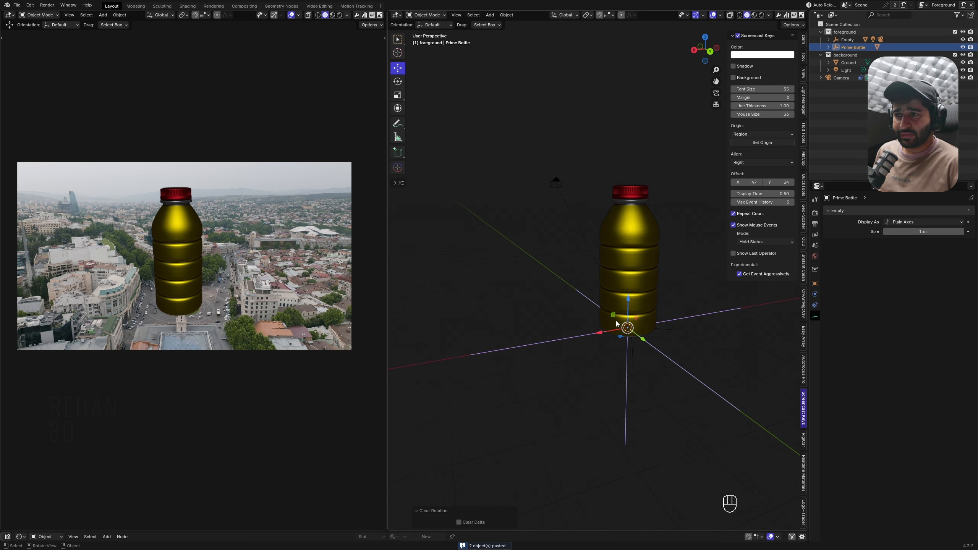
pyautogui.click(333, 15)
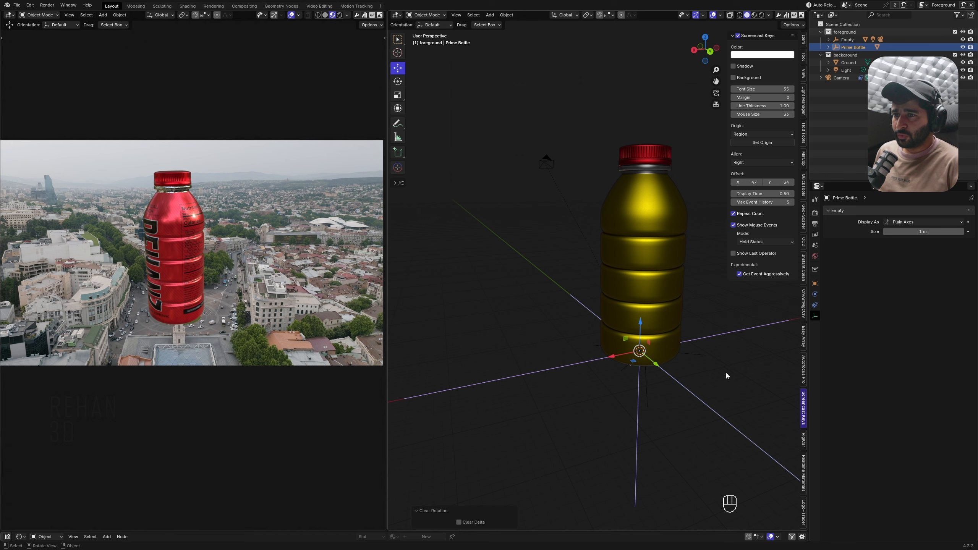
# Step: Rotate the Prime Bottle empty by -91.3° in the top view and scale it by 0.762
pyautogui.press('KP_7')
pyautogui.press('r')
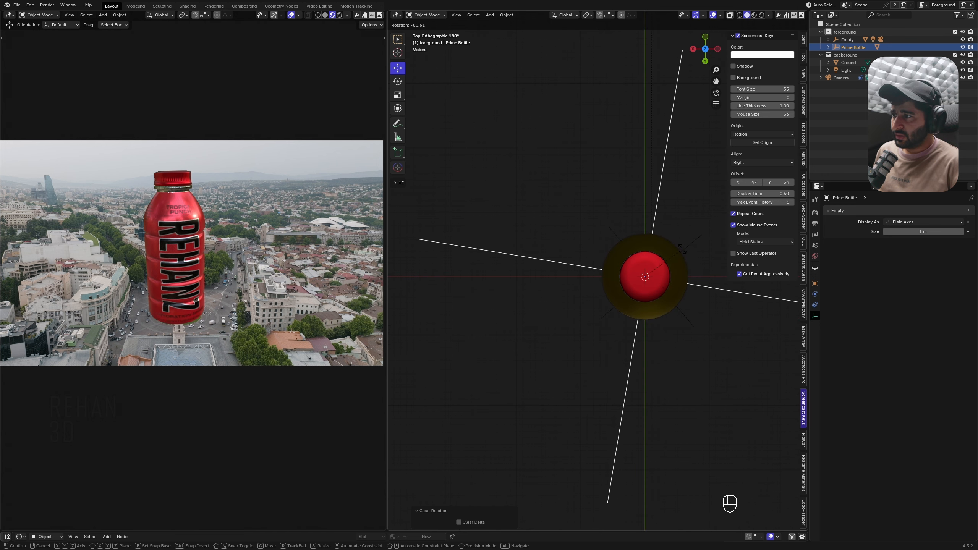
pyautogui.click(712, 410)
pyautogui.press('ctrl+KP_1')
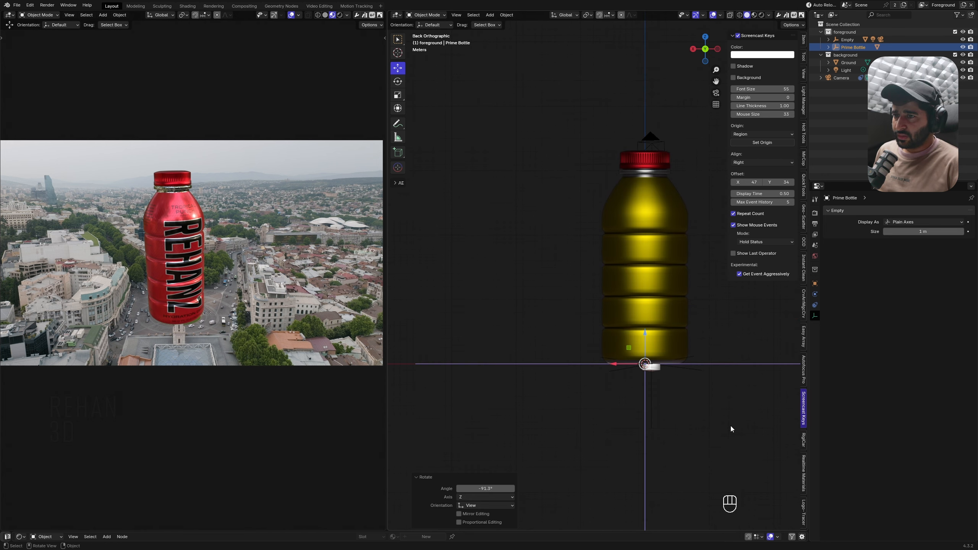
pyautogui.press('s')
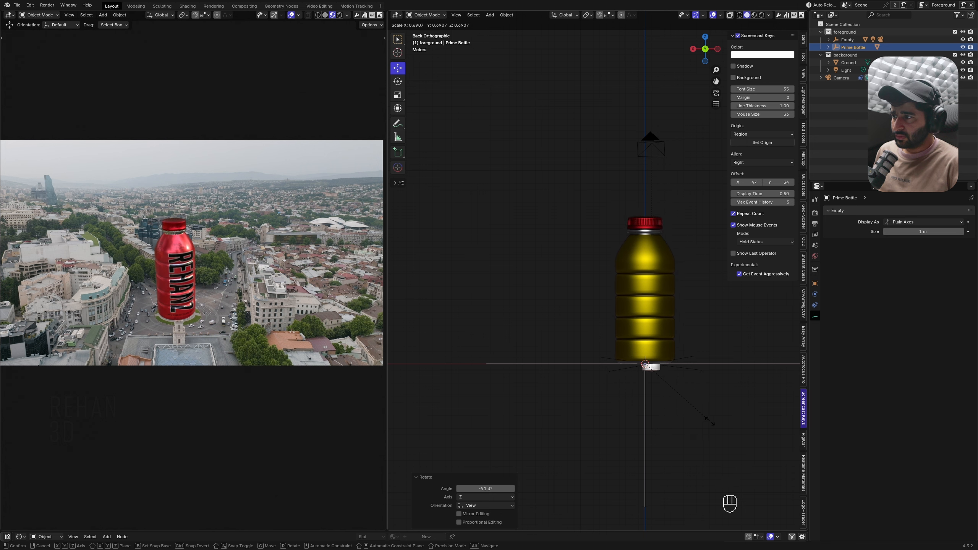
pyautogui.click(722, 422)
# Step: Shift the bottle along two axes to position its base over the monument's roundabout
pyautogui.scroll(2, 676, 387)
pyautogui.keyDown('alt'); pyautogui.moveTo(694, 399); pyautogui.dragTo(662, 289, button='middle'); pyautogui.keyUp('alt')
pyautogui.scroll(2, 684, 364)
pyautogui.scroll(2, 684, 364)
pyautogui.scroll(-3, 602, 389)
pyautogui.keyDown('alt'); pyautogui.moveTo(603, 389); pyautogui.dragTo(639, 445, button='middle'); pyautogui.keyUp('alt')
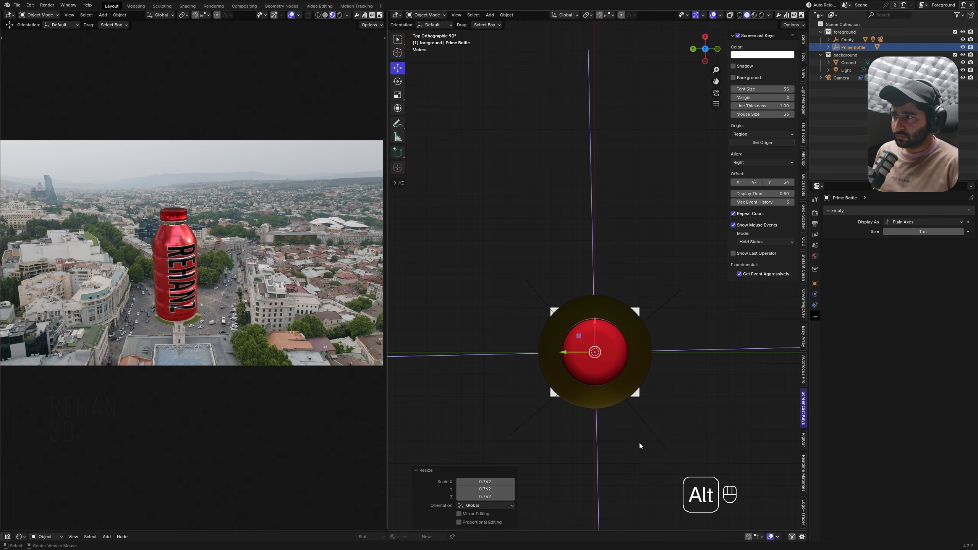
pyautogui.scroll(1, 614, 403)
pyautogui.scroll(2, 614, 397)
pyautogui.keyDown('ctrl'); pyautogui.scroll(-1, 584, 359); pyautogui.keyUp('ctrl')
pyautogui.keyDown('ctrl'); pyautogui.scroll(1, 584, 359); pyautogui.keyUp('ctrl')
pyautogui.keyDown('alt'); pyautogui.moveTo(584, 359); pyautogui.dragTo(536, 264, button='middle'); pyautogui.keyUp('alt')
pyautogui.keyDown('shift'); pyautogui.moveTo(538, 259); pyautogui.dragTo(621, 261); pyautogui.keyUp('shift')
pyautogui.keyDown('shift'); pyautogui.moveTo(517, 227); pyautogui.dragTo(519, 316); pyautogui.keyUp('shift')
# Step: Rescale the bottle to match the roundabout's size and move it -0.39525 m along Y in the right orthographic view
pyautogui.press('s')
pyautogui.click(554, 308)
pyautogui.moveTo(548, 267); pyautogui.dragTo(547, 267)
pyautogui.keyDown('alt'); pyautogui.moveTo(558, 304); pyautogui.dragTo(545, 287, button='middle'); pyautogui.keyUp('alt')
pyautogui.keyDown('shift'); pyautogui.moveTo(621, 399); pyautogui.dragTo(613, 399); pyautogui.keyUp('shift')
pyautogui.scroll(5, 242, 457)
pyautogui.keyDown('shift'); pyautogui.moveTo(243, 457); pyautogui.dragTo(258, 424, button='middle'); pyautogui.keyUp('shift')
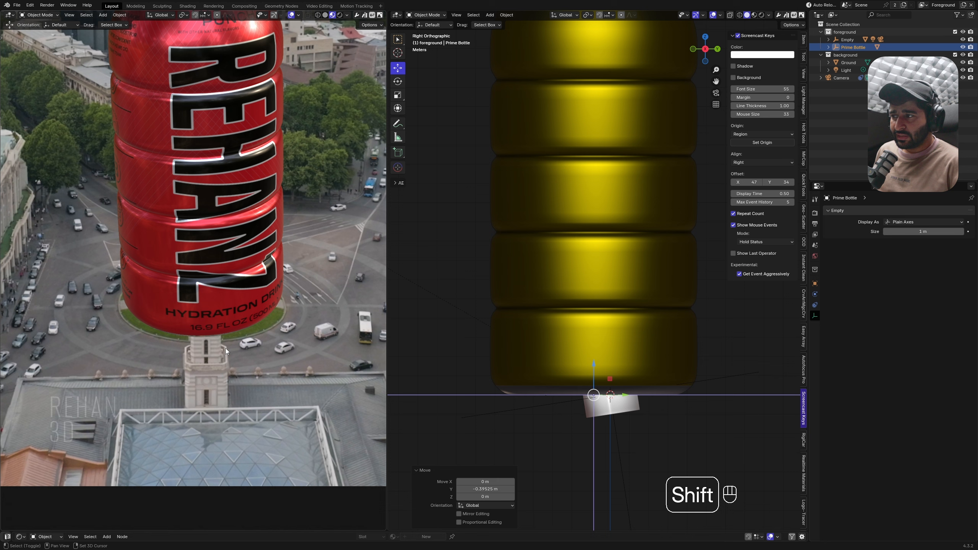
# Step: Hide the Prime Bottle empty and its bottle mesh, and examine the monument and roundabout in a wider camera view
pyautogui.click(828, 47)
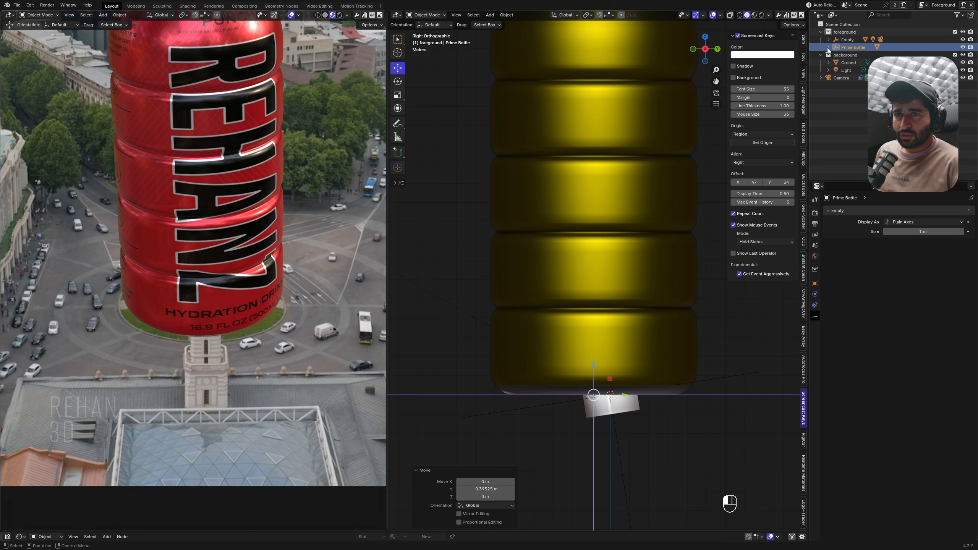
pyautogui.click(964, 48)
pyautogui.scroll(3, 202, 338)
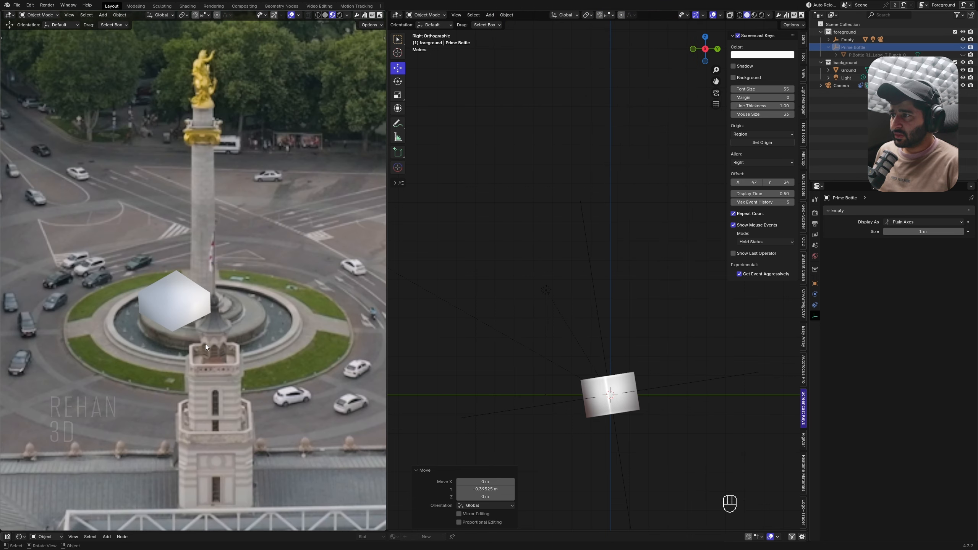
pyautogui.scroll(-2, 222, 364)
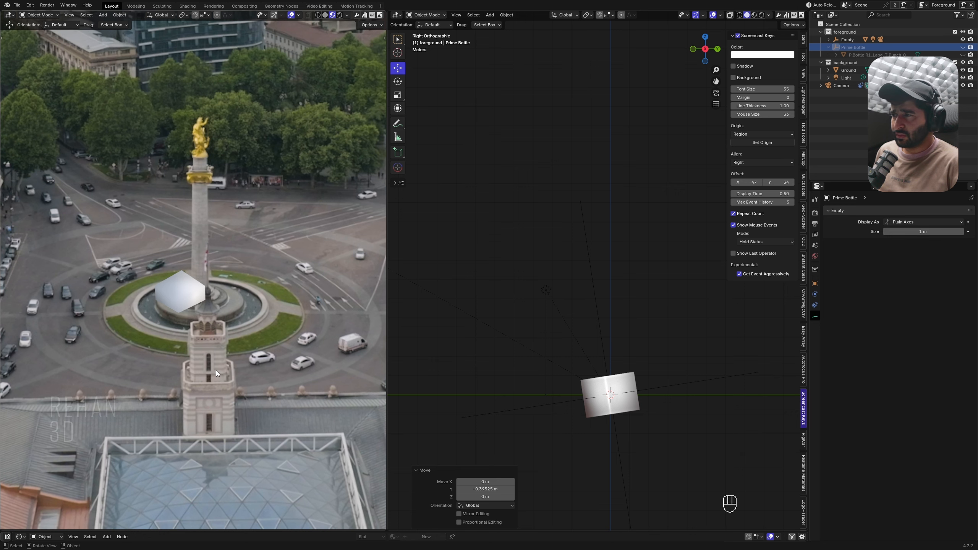
pyautogui.scroll(3, 221, 356)
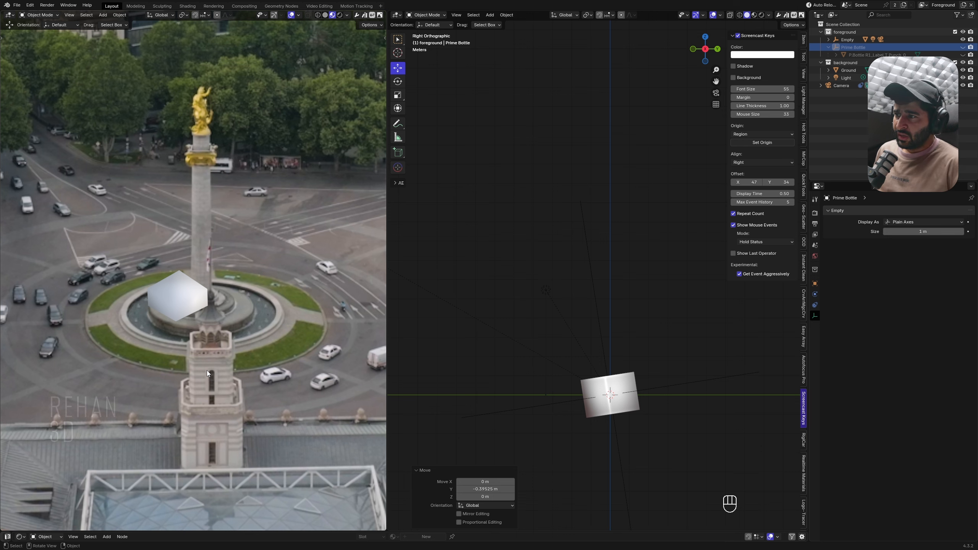
pyautogui.moveTo(388, 294); pyautogui.dragTo(460, 295)
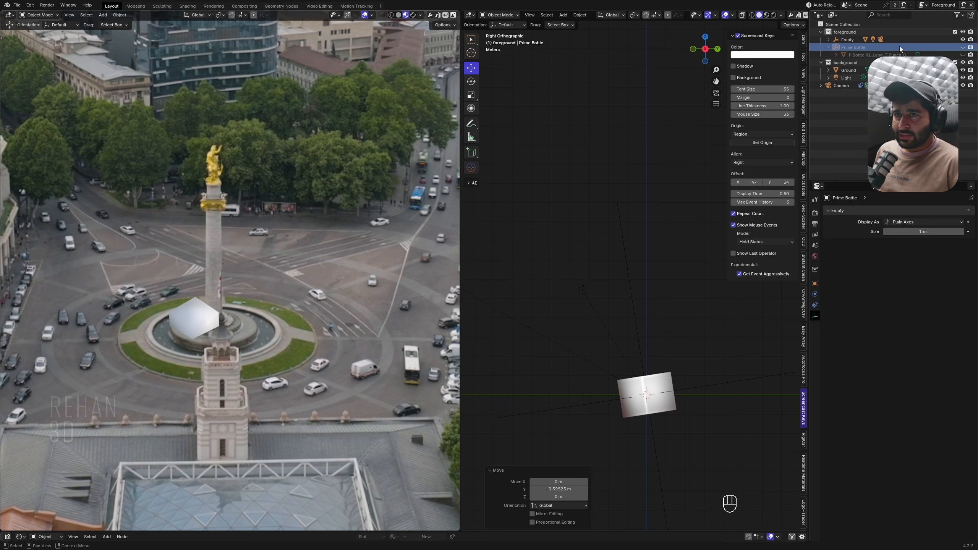
# Step: Unhide the Prime Bottle empty and its mesh, and frame the whole bottle in both views
pyautogui.moveTo(966, 47); pyautogui.dragTo(965, 54)
pyautogui.scroll(-2, 677, 325)
pyautogui.scroll(-3, 212, 295)
pyautogui.keyDown('shift'); pyautogui.moveTo(212, 295); pyautogui.dragTo(230, 374, button='middle'); pyautogui.keyUp('shift')
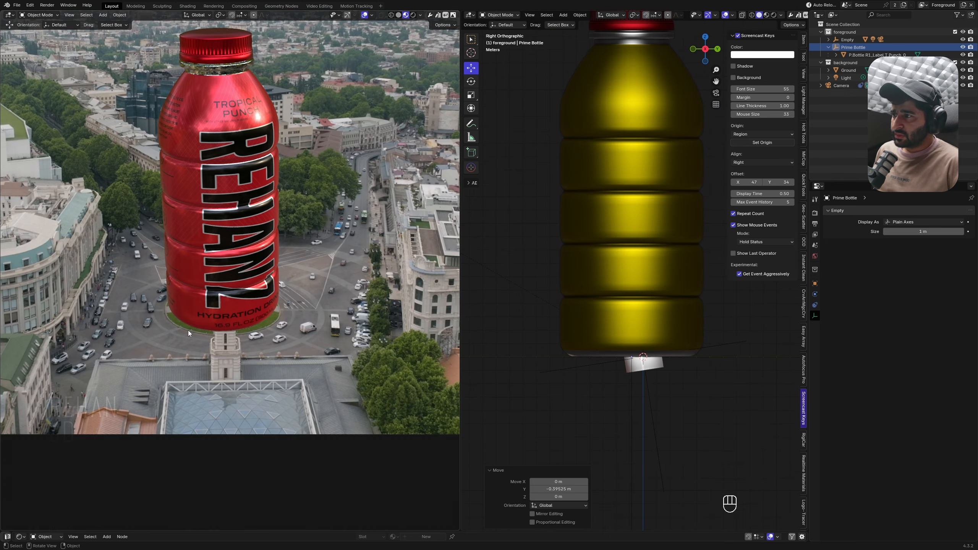
pyautogui.scroll(-1, 230, 374)
pyautogui.scroll(-2, 622, 356)
pyautogui.keyDown('shift'); pyautogui.moveTo(634, 342); pyautogui.dragTo(669, 350, button='middle'); pyautogui.keyUp('shift')
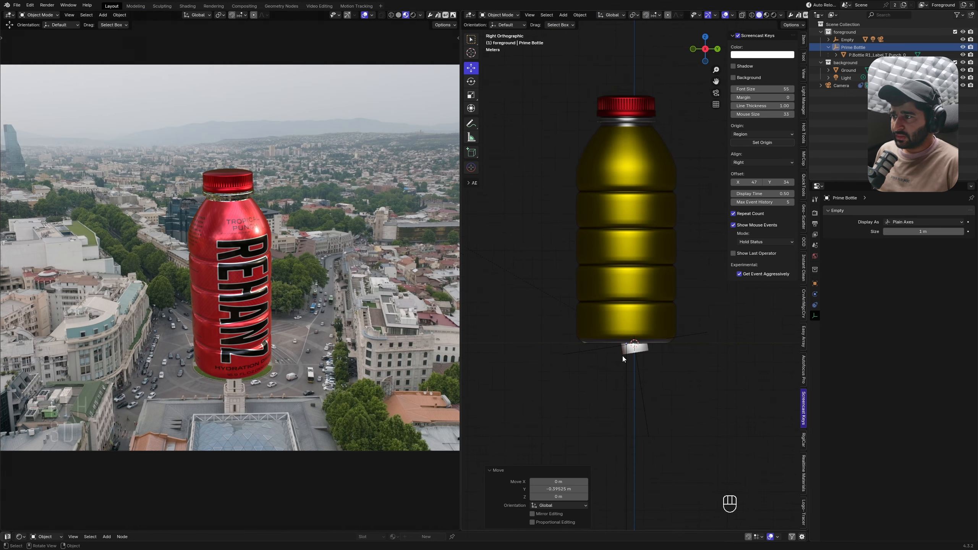
# Step: Select the ground plane and scale its whole mesh by about 4.95 in Edit Mode to cover the square
pyautogui.scroll(2, 670, 350)
pyautogui.click(675, 356)
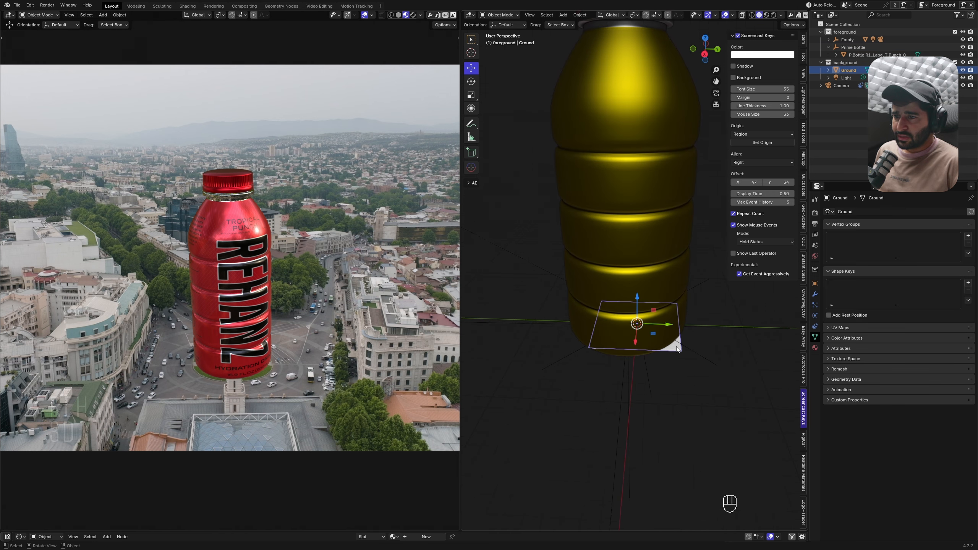
pyautogui.press('Tab')
pyautogui.press('a')
pyautogui.hotkey('alt', 's')
pyautogui.rightClick(682, 368)
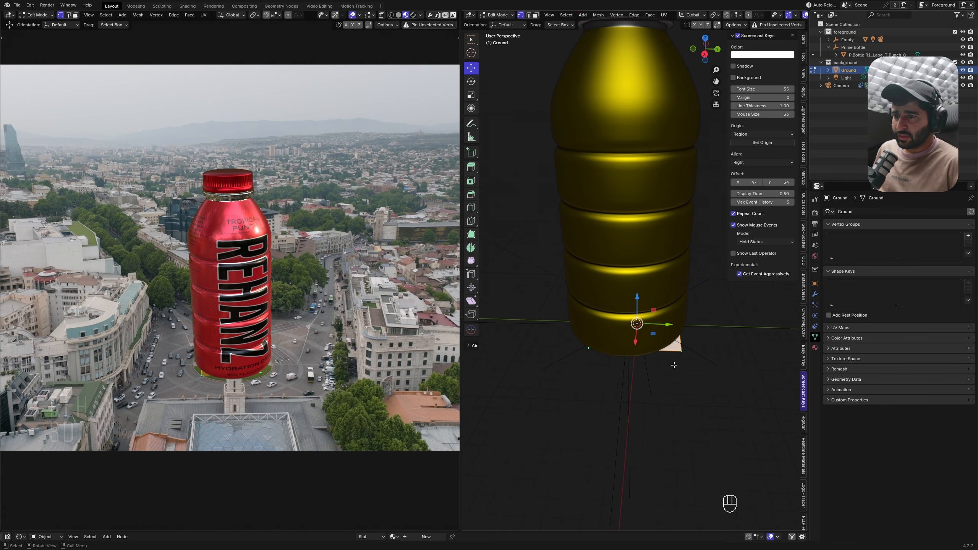
pyautogui.press('s')
pyautogui.click(730, 478)
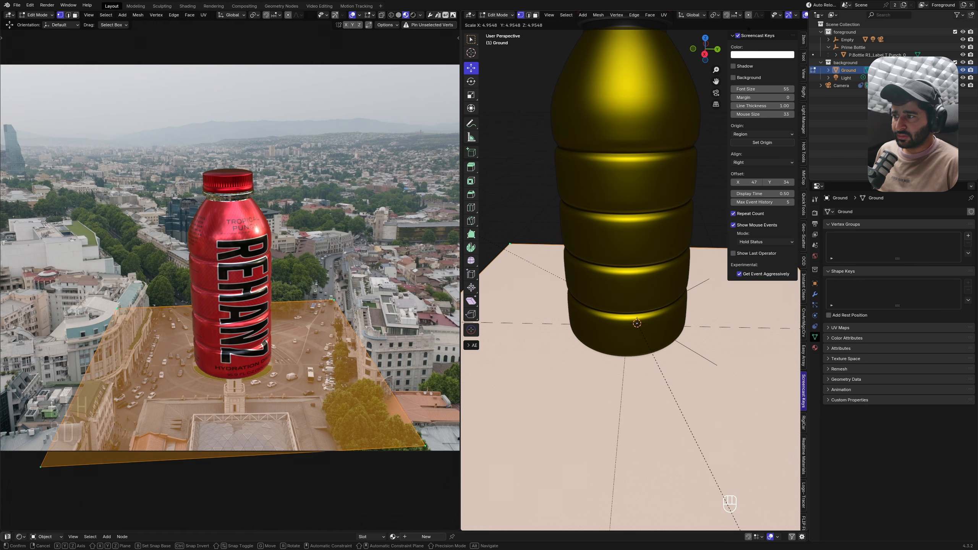
pyautogui.press('Tab')
# Step: Delete the background and foreground collections, leaving their objects directly in the scene, and save the file
pyautogui.click(847, 62)
pyautogui.hotkey('ctrl', 's')
pyautogui.press('Delete')
pyautogui.click(842, 33)
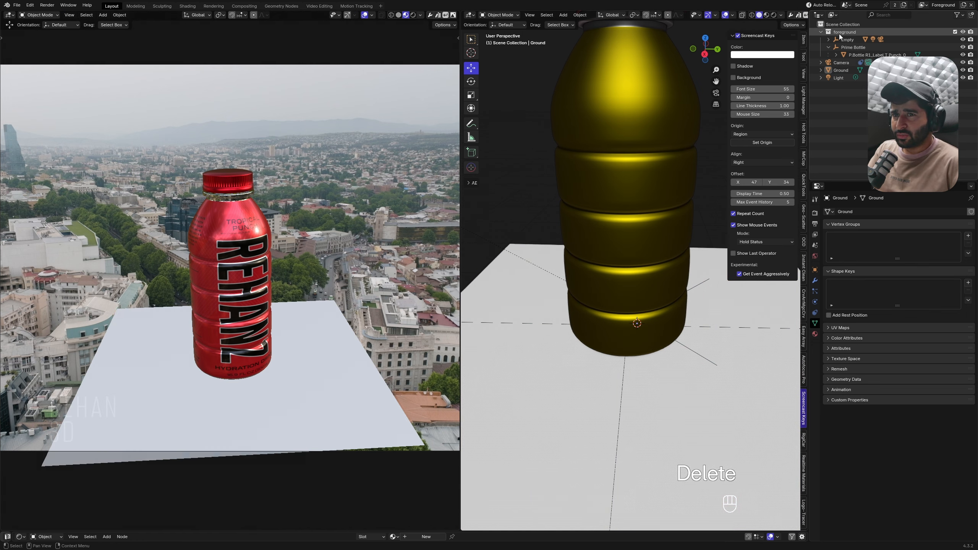
pyautogui.press('Delete')
pyautogui.press('a')
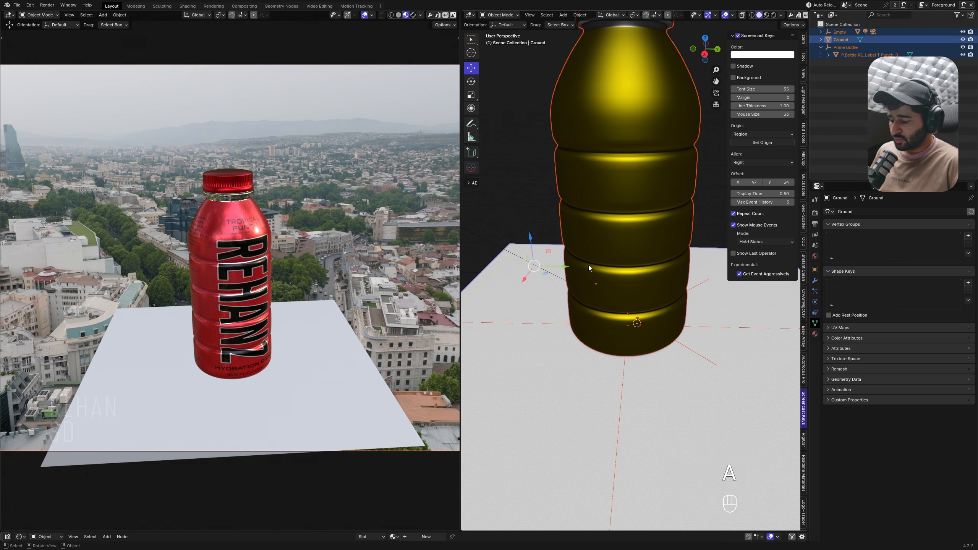
# Step: Select the ground plane and check the Shadow Catcher option in its object visibility settings
pyautogui.moveTo(597, 231); pyautogui.dragTo(604, 208, button='middle')
pyautogui.click(688, 244)
pyautogui.keyDown('shift'); pyautogui.moveTo(682, 232); pyautogui.dragTo(678, 259, button='middle'); pyautogui.keyUp('shift')
pyautogui.scroll(-1, 693, 209)
pyautogui.moveTo(693, 212); pyautogui.dragTo(675, 263, button='middle')
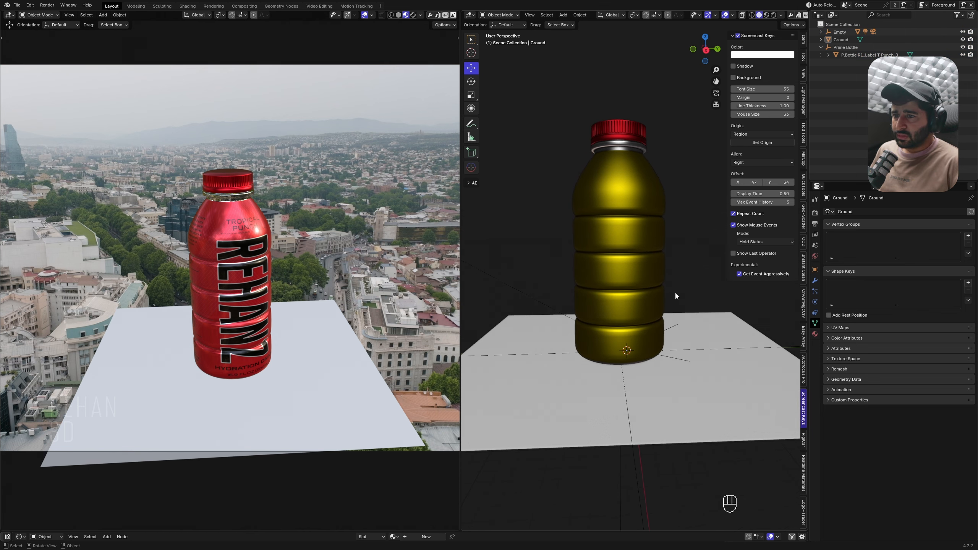
pyautogui.click(738, 368)
pyautogui.click(816, 270)
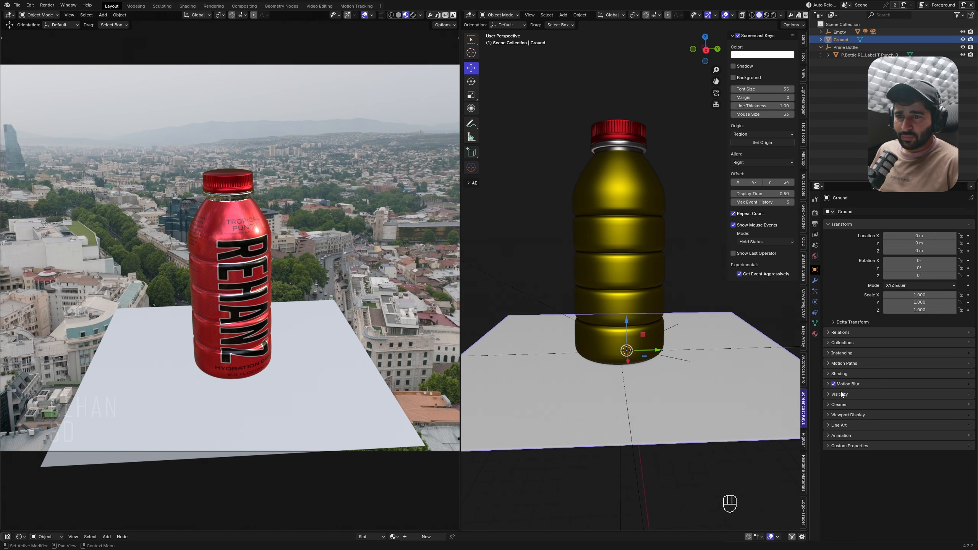
pyautogui.click(845, 395)
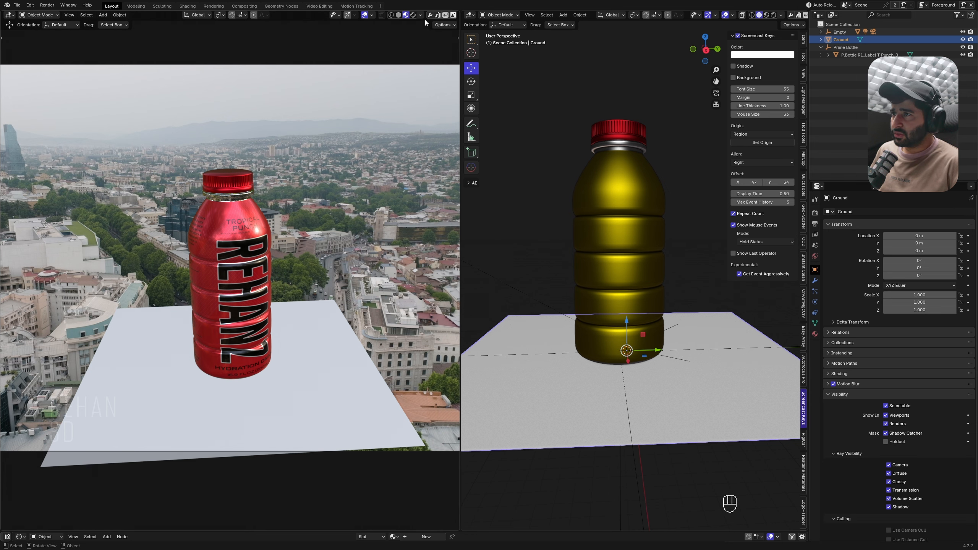
# Step: Switch the camera view to rendered shading and enable Transparent film in the render settings
pyautogui.click(413, 15)
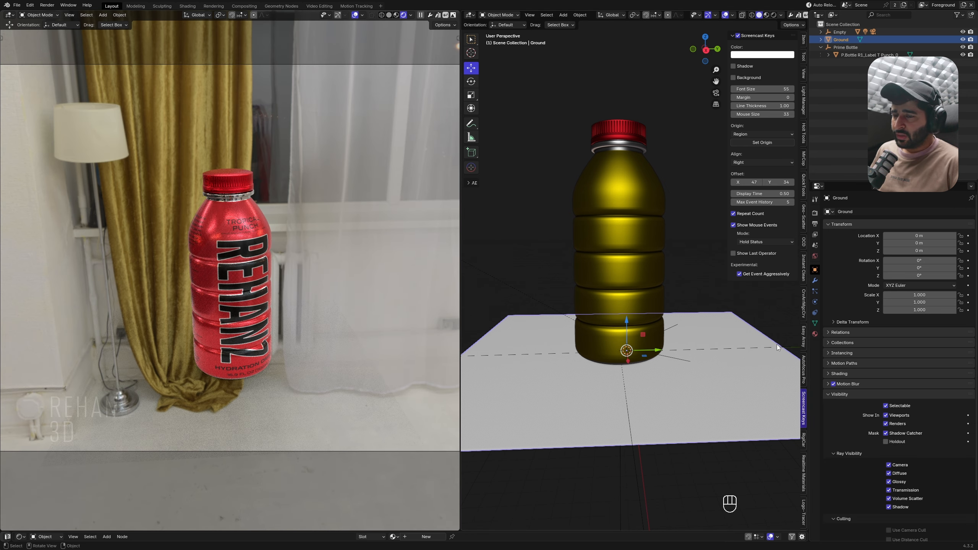
pyautogui.click(816, 213)
pyautogui.click(849, 443)
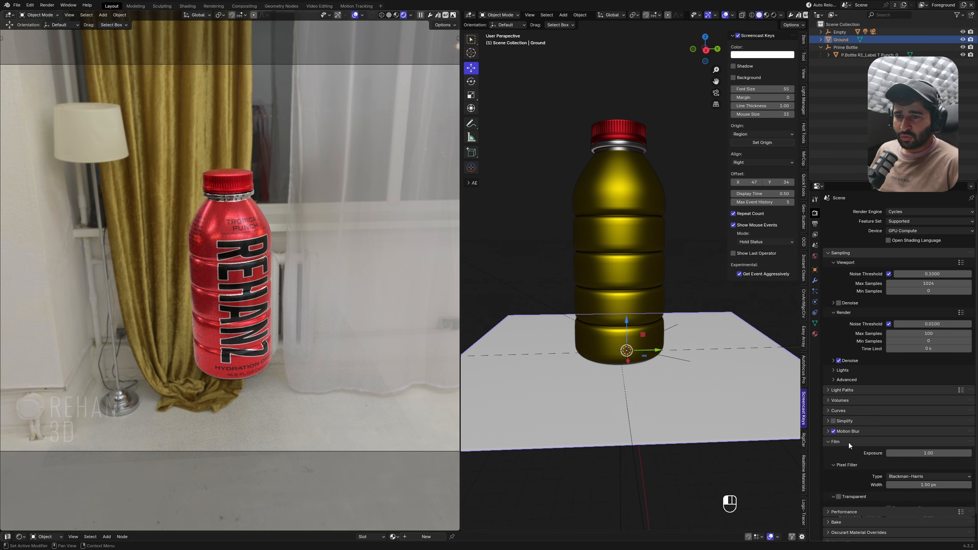
pyautogui.click(839, 496)
pyautogui.keyDown('shift'); pyautogui.moveTo(208, 283); pyautogui.dragTo(235, 253, button='middle'); pyautogui.keyUp('shift')
pyautogui.scroll(-2, 236, 259)
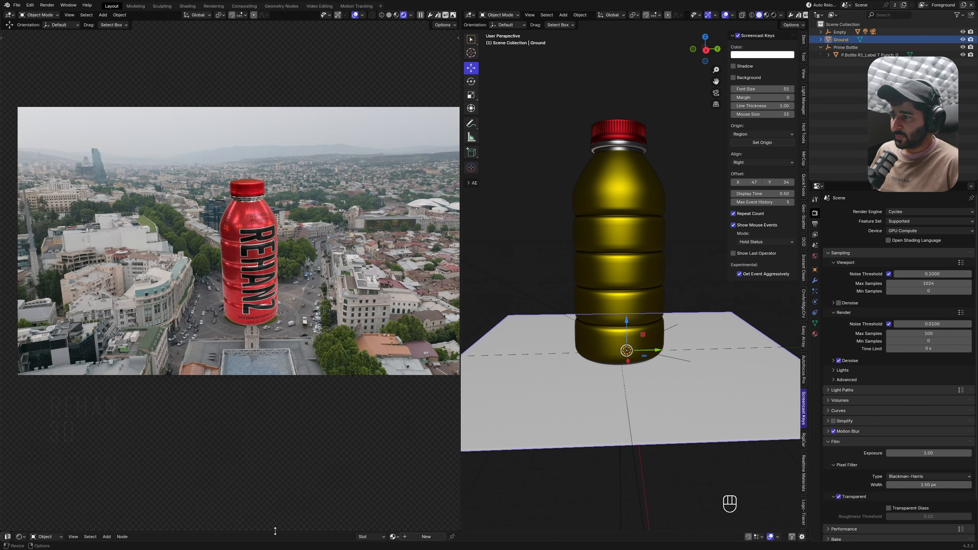
# Step: Split off a new area beneath the camera view and turn it into a Shader Editor showing the World nodes
pyautogui.moveTo(275, 532); pyautogui.dragTo(285, 493)
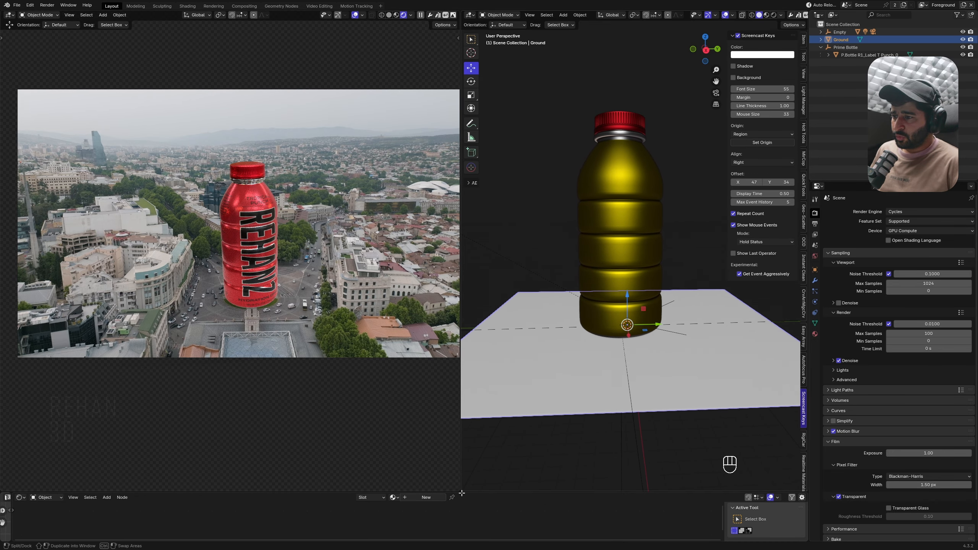
pyautogui.moveTo(461, 491); pyautogui.dragTo(454, 358)
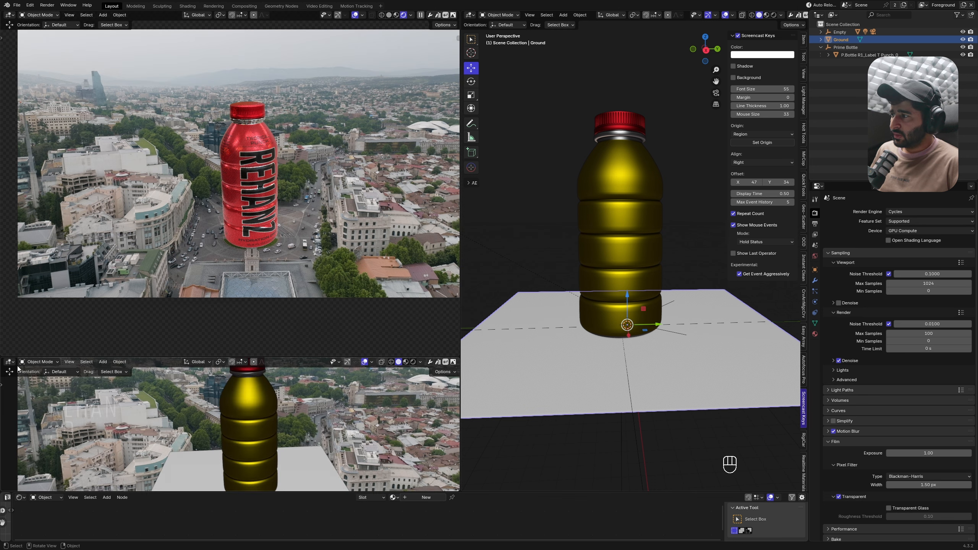
pyautogui.click(9, 361)
pyautogui.click(43, 432)
pyautogui.click(39, 362)
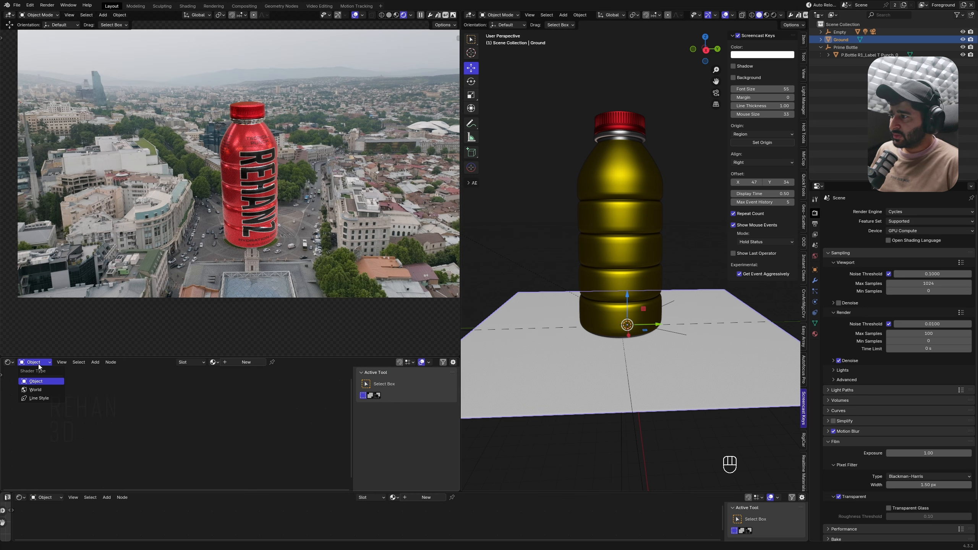
pyautogui.click(41, 389)
# Step: Delete the environment nodes that feed the world's Background node
pyautogui.press('Home')
pyautogui.moveTo(108, 388); pyautogui.dragTo(185, 429)
pyautogui.press('Delete')
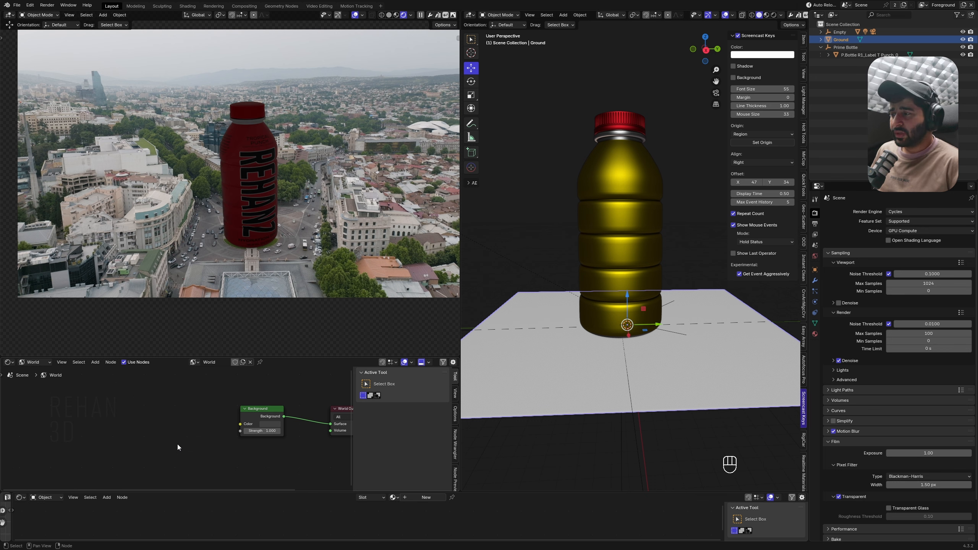
# Step: Find abandoned_slipway in the Poly Haven asset library and apply it to the scene as the world environment
pyautogui.click(8, 362)
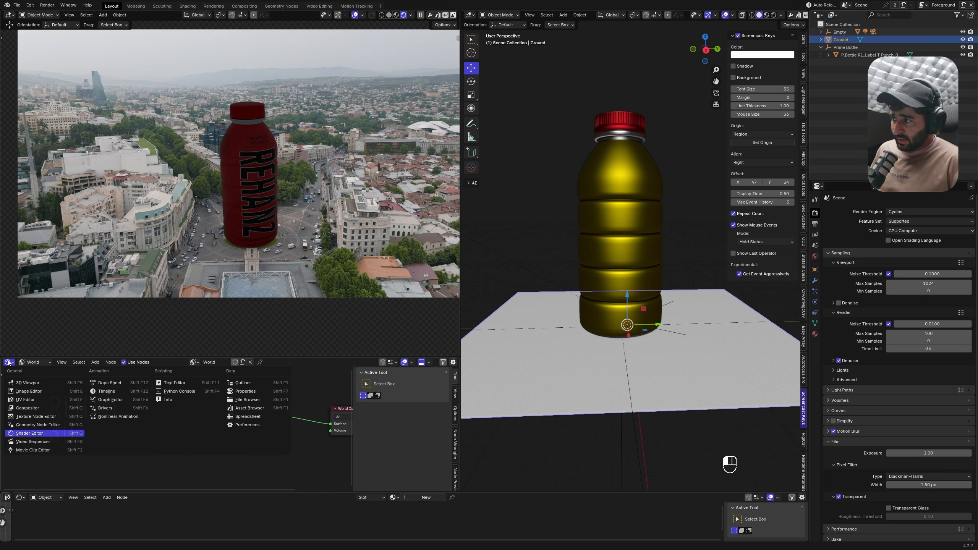
pyautogui.click(259, 407)
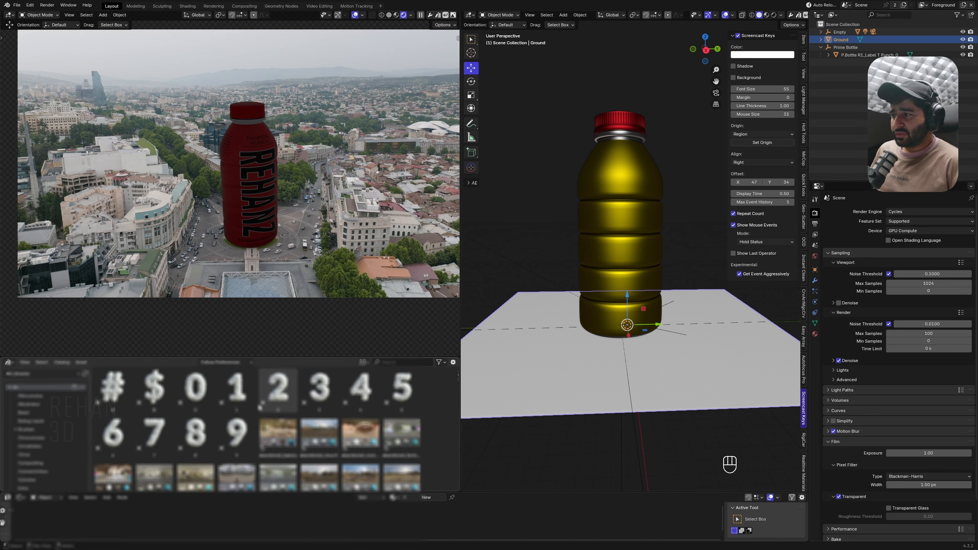
pyautogui.click(43, 373)
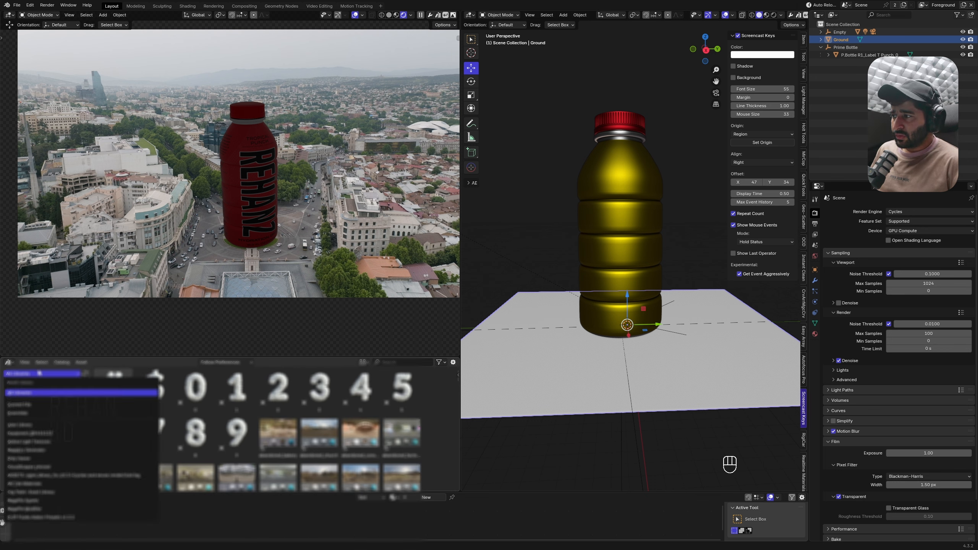
pyautogui.click(38, 459)
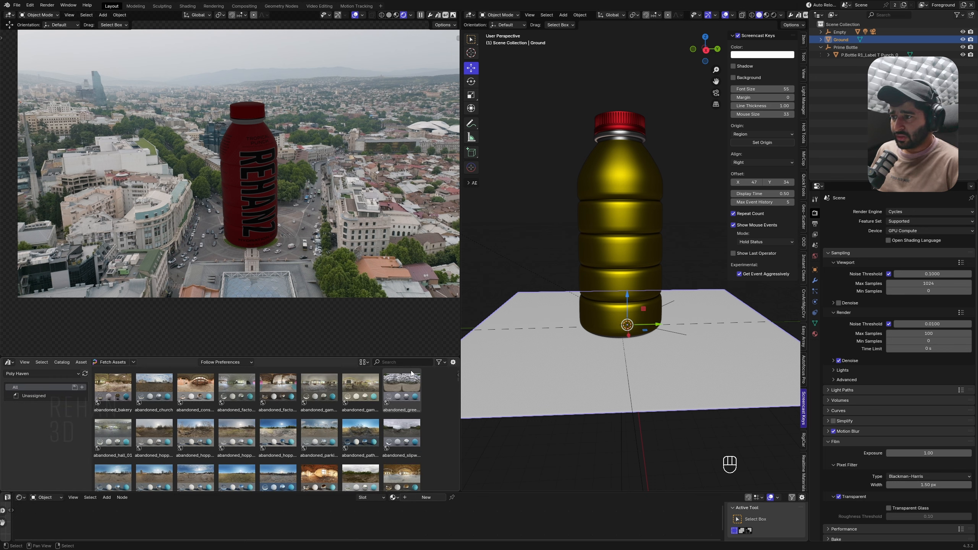
pyautogui.write('abandoned_slipway')
pyautogui.click(120, 397)
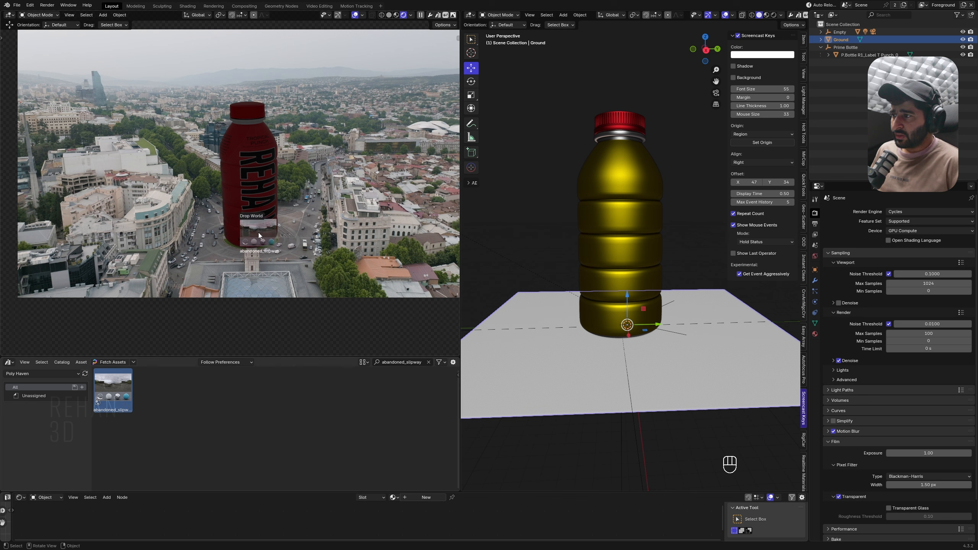
pyautogui.click(429, 363)
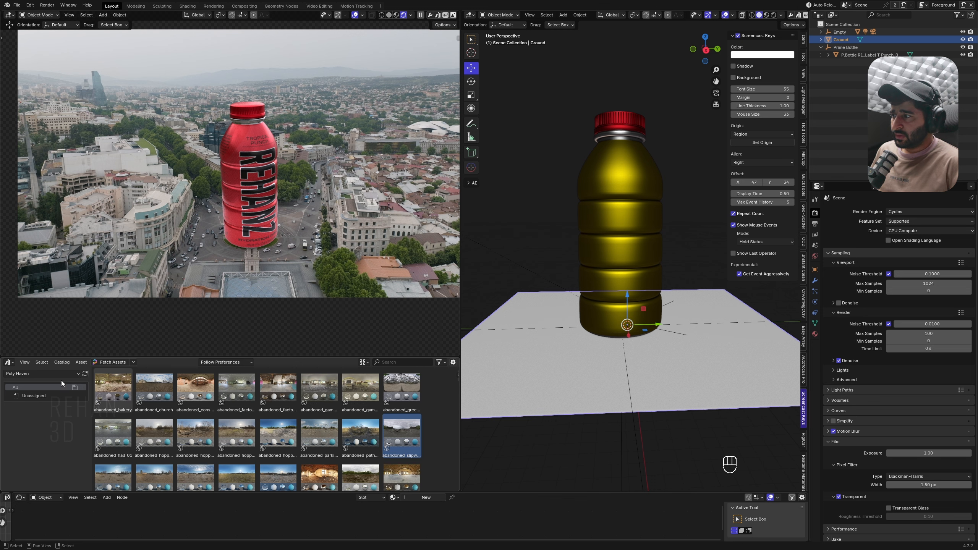
# Step: Return the asset area to the Shader Editor, and try a different strength on the abandoned_slipway node before undoing it
pyautogui.click(9, 362)
pyautogui.click(58, 433)
pyautogui.scroll(5, 131, 443)
pyautogui.moveTo(136, 451); pyautogui.dragTo(177, 458, button='middle')
pyautogui.scroll(2, 157, 454)
pyautogui.moveTo(115, 437); pyautogui.dragTo(158, 438)
pyautogui.hotkey('ctrl', 'z')
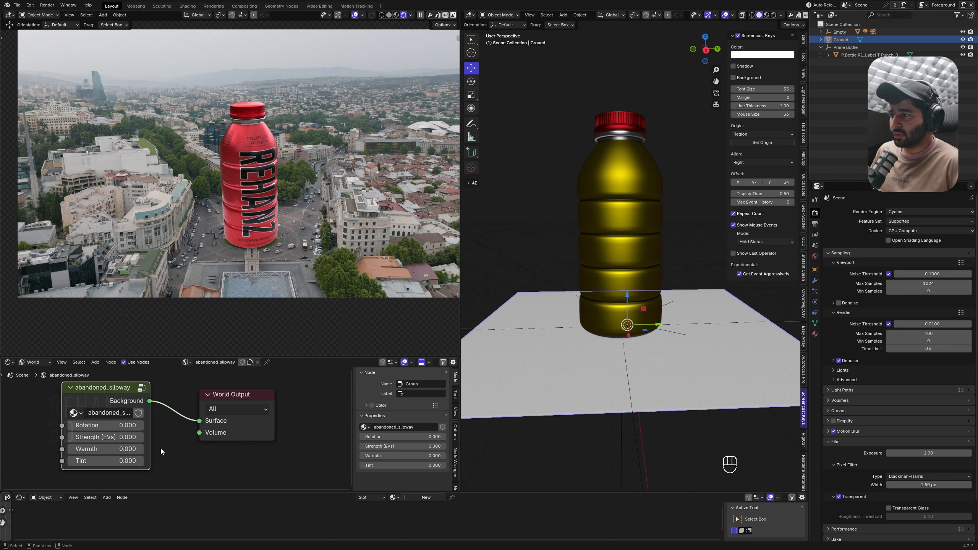
# Step: Detach the abandoned_slipway node and wire an Environment Texture through a Background node into the World Output
pyautogui.scroll(-1, 160, 449)
pyautogui.moveTo(160, 448); pyautogui.dragTo(241, 456, button='middle')
pyautogui.keyDown('alt'); pyautogui.moveTo(167, 411); pyautogui.dragTo(98, 445); pyautogui.keyUp('alt')
pyautogui.hotkey('shift', 'a')
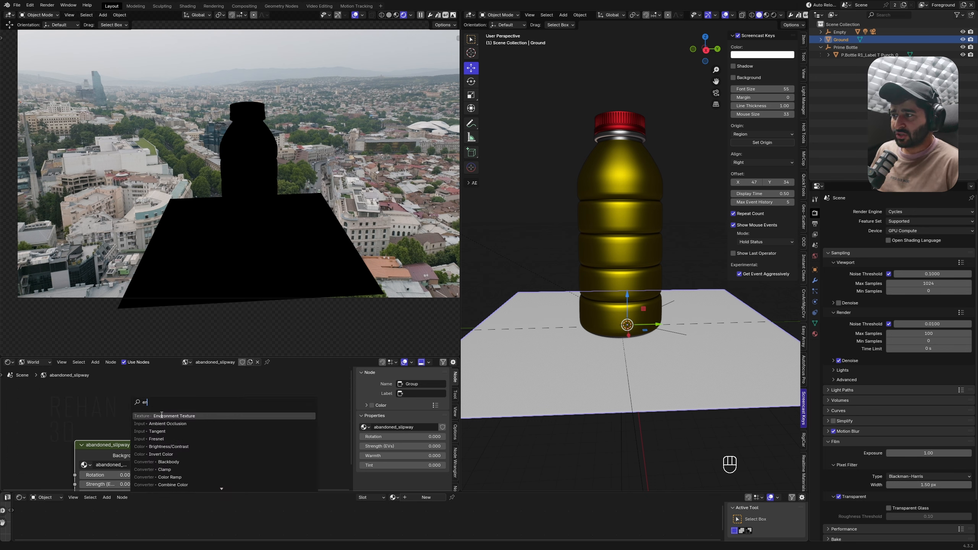
pyautogui.click(162, 416)
pyautogui.hotkey('shift', 'a')
pyautogui.write('back')
pyautogui.press('Return')
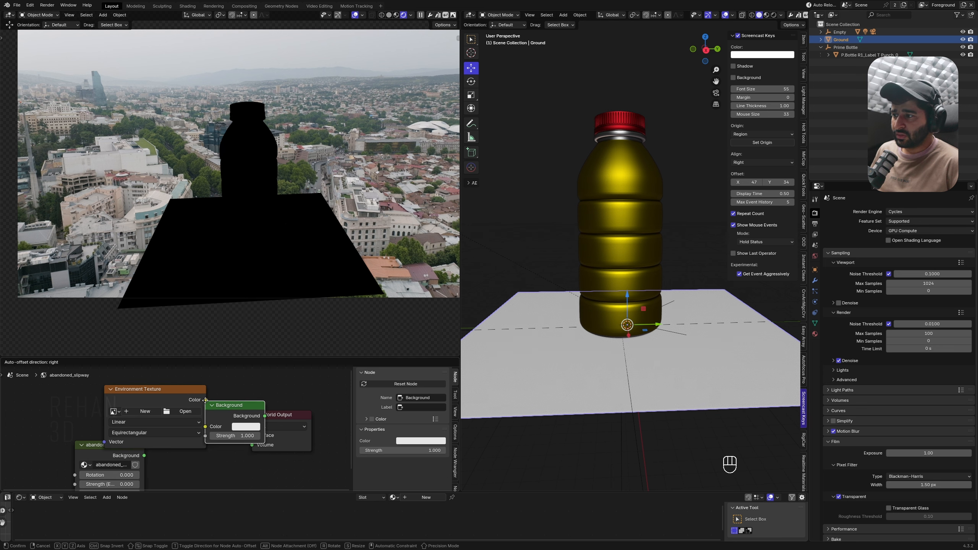
pyautogui.click(187, 393)
pyautogui.click(185, 407)
pyautogui.moveTo(248, 437); pyautogui.dragTo(252, 435)
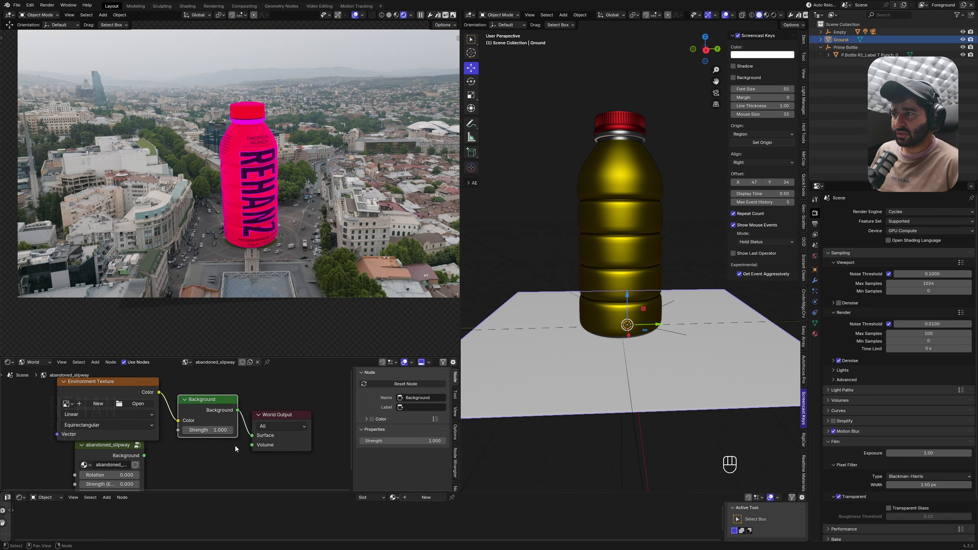
# Step: Delete the Environment Texture and Background nodes and reconnect the abandoned_slipway node to the World Output's Surface
pyautogui.moveTo(45, 401); pyautogui.dragTo(181, 412)
pyautogui.press('Delete')
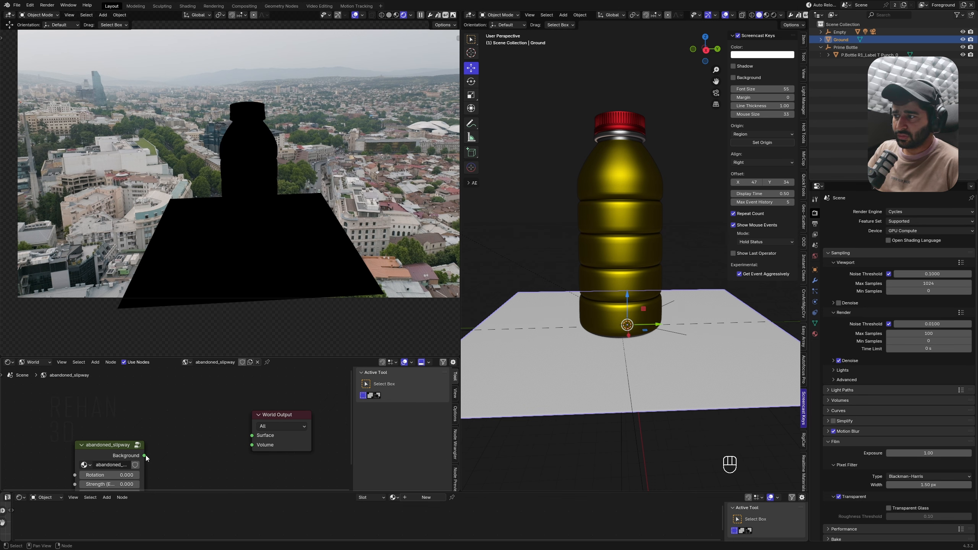
pyautogui.moveTo(259, 434); pyautogui.dragTo(259, 435)
pyautogui.moveTo(112, 451); pyautogui.dragTo(119, 432)
# Step: Set the abandoned_slipway environment node's strength to 0.5 EVs
pyautogui.doubleClick(121, 465)
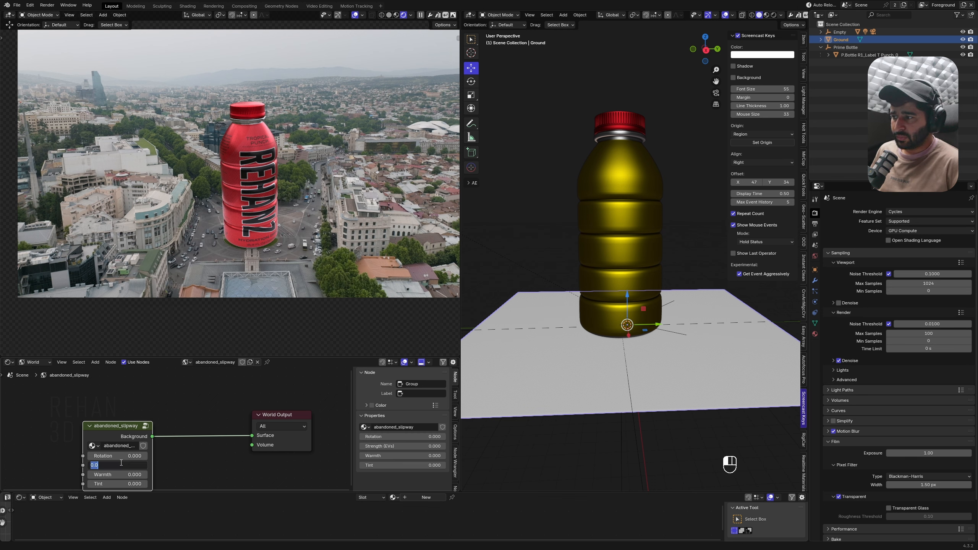
pyautogui.write('0.5')
pyautogui.press('Return')
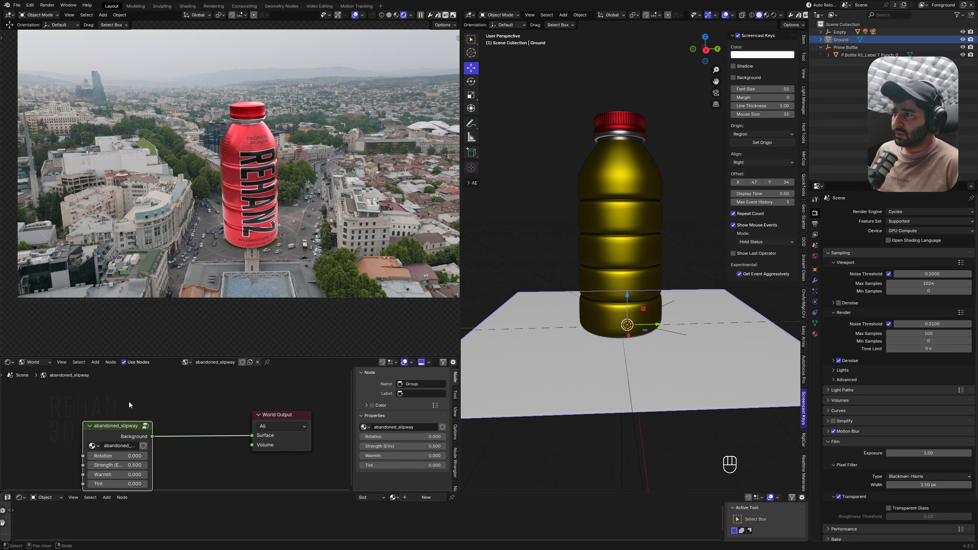
# Step: Switch the node editor to object shaders, shrink it to enlarge the camera view, and save the file
pyautogui.click(33, 362)
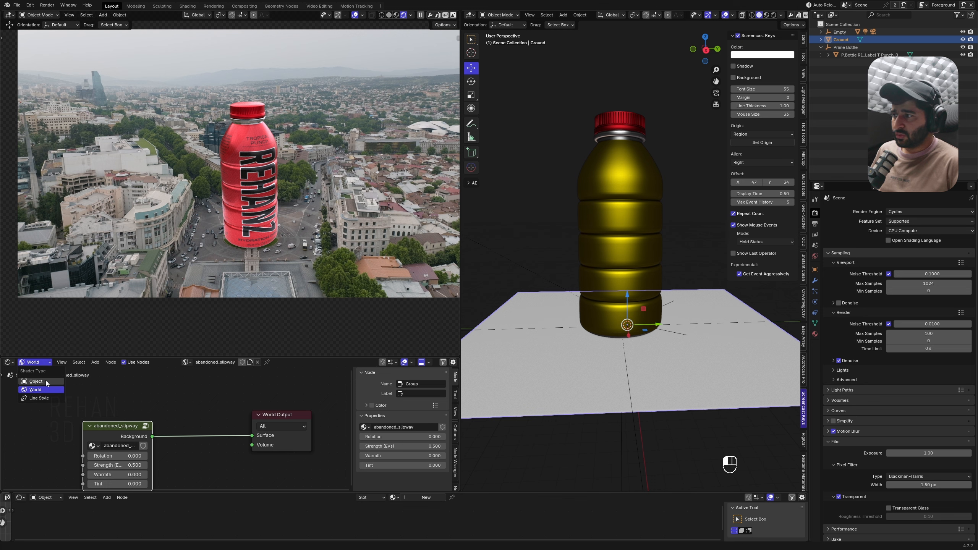
pyautogui.click(46, 382)
pyautogui.moveTo(206, 358); pyautogui.dragTo(206, 438)
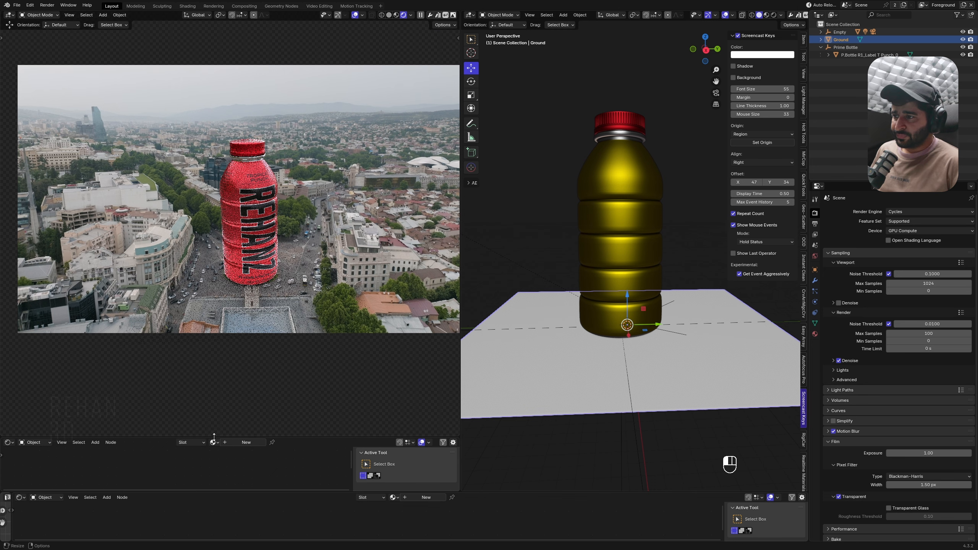
pyautogui.scroll(-3, 636, 365)
pyautogui.hotkey('ctrl', 's')
# Step: Add a plane at the scene origin and raise it above the bottle's cap
pyautogui.hotkey('shift', 'a')
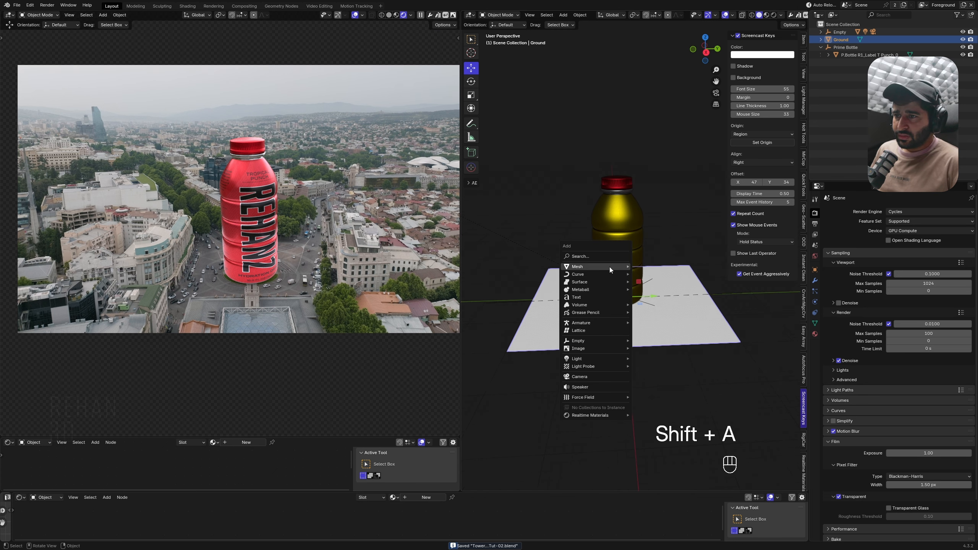
pyautogui.click(648, 268)
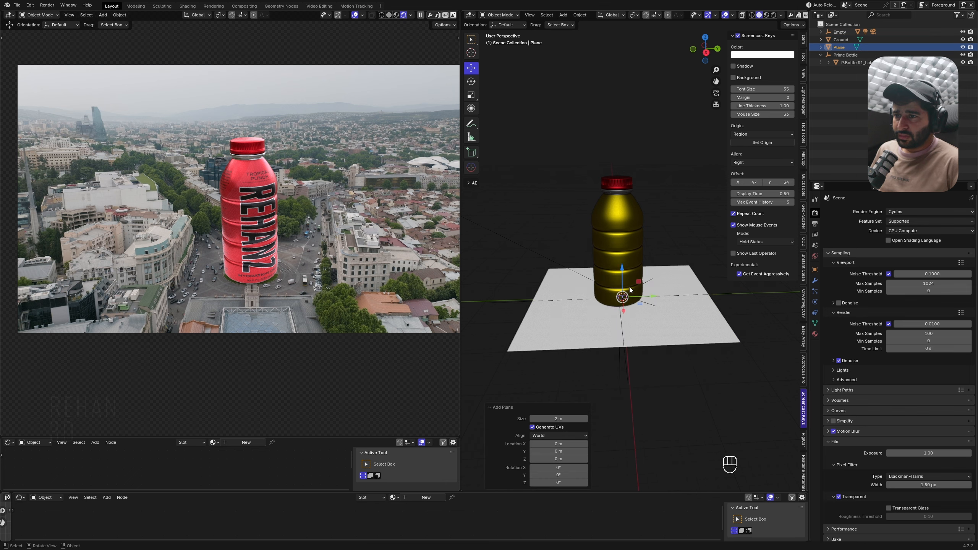
pyautogui.press('g')
pyautogui.middleClick(631, 266)
pyautogui.click(631, 167)
pyautogui.keyDown('alt'); pyautogui.moveTo(631, 169); pyautogui.dragTo(631, 219, button='middle'); pyautogui.keyUp('alt')
# Step: Enlarge the new plane by successive scale factors of about 5.708, 2.615 and 1.075 to cover most of the ground
pyautogui.press('s')
pyautogui.click(703, 400)
pyautogui.press('s')
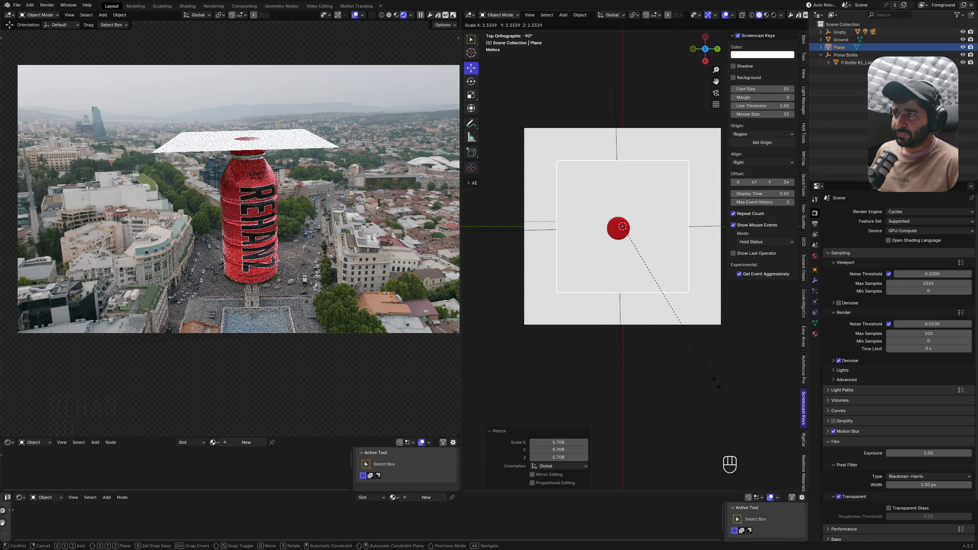
pyautogui.click(720, 394)
pyautogui.press('s')
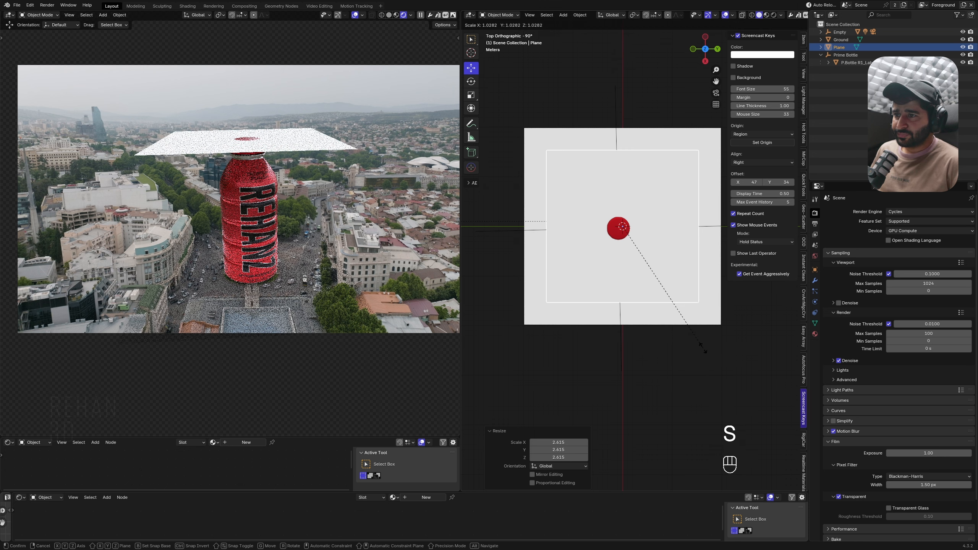
pyautogui.click(673, 324)
# Step: Fine-tune the plane's height along Z at the top of the bottle's cap in the right orthographic view
pyautogui.keyDown('alt'); pyautogui.moveTo(663, 328); pyautogui.dragTo(659, 277, button='middle'); pyautogui.keyUp('alt')
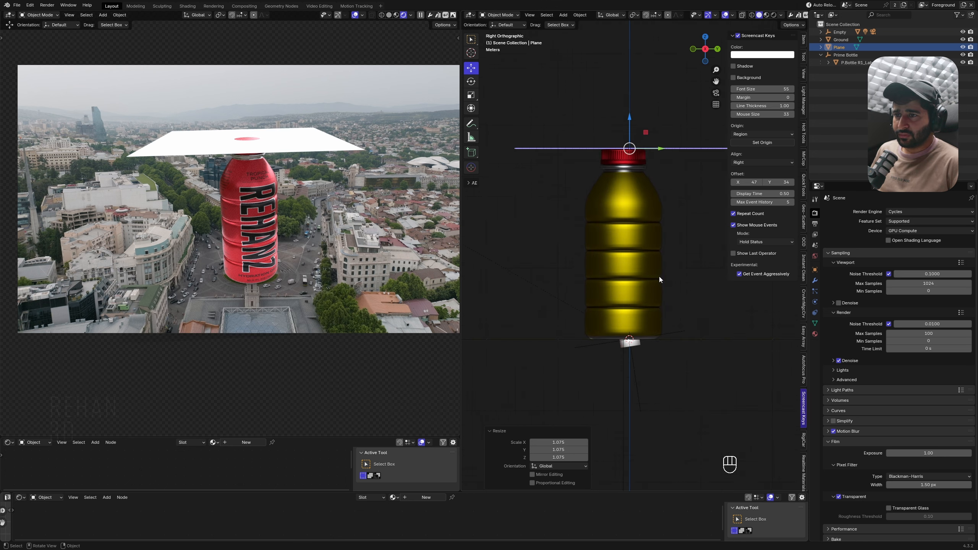
pyautogui.press('g')
pyautogui.press('z')
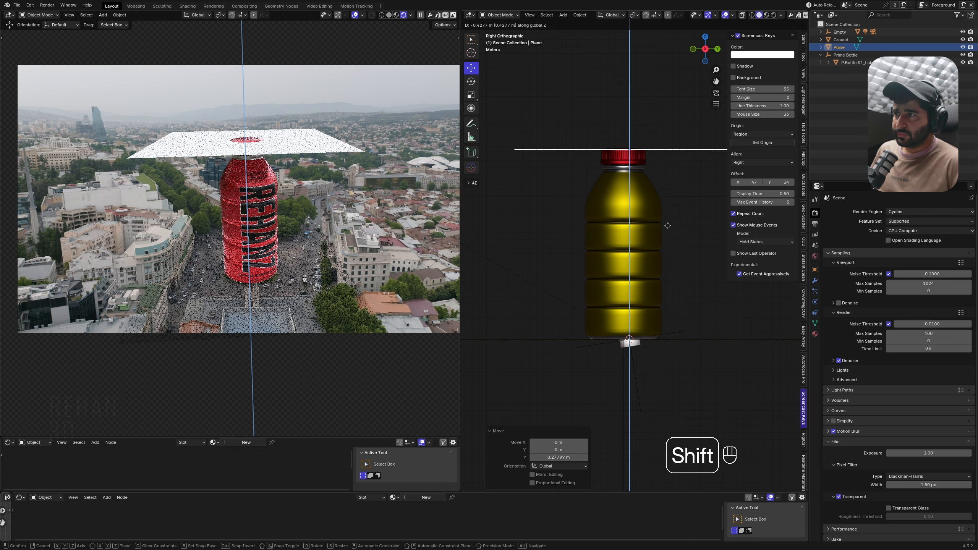
pyautogui.click(669, 215)
# Step: Subdivide the whole overhead plane five times in Edit Mode with one cut each
pyautogui.keyDown('alt'); pyautogui.moveTo(647, 224); pyautogui.dragTo(638, 266, button='middle'); pyautogui.keyUp('alt')
pyautogui.press('Tab')
pyautogui.press('1')
pyautogui.rightClick(641, 277)
pyautogui.click(641, 286)
pyautogui.rightClick(641, 286)
pyautogui.click(640, 286)
pyautogui.rightClick(641, 286)
pyautogui.click(641, 286)
pyautogui.rightClick(640, 286)
pyautogui.click(640, 286)
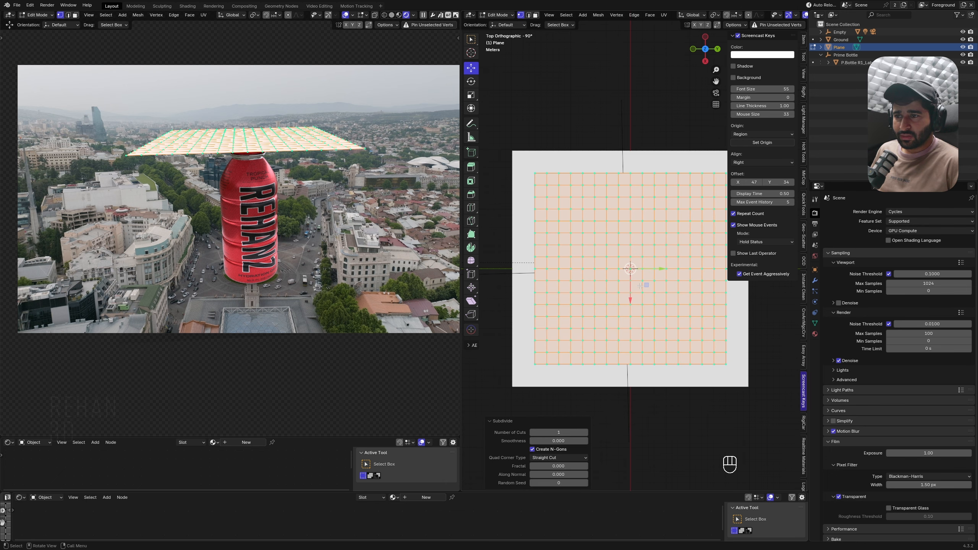
pyautogui.rightClick(640, 286)
pyautogui.click(641, 286)
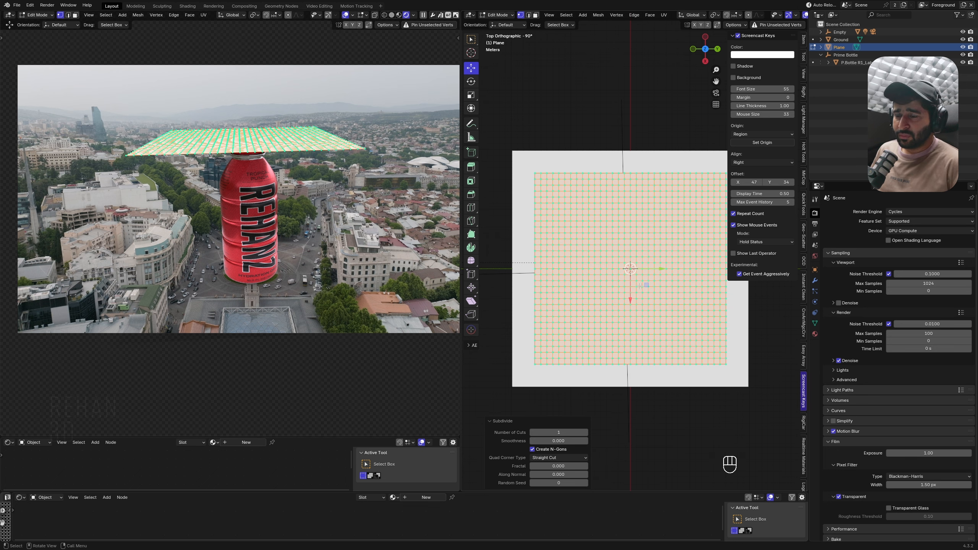
# Step: Undo the last subdivision of the overhead plane, subdivide it again with one cut and return to Object Mode
pyautogui.scroll(1, 640, 286)
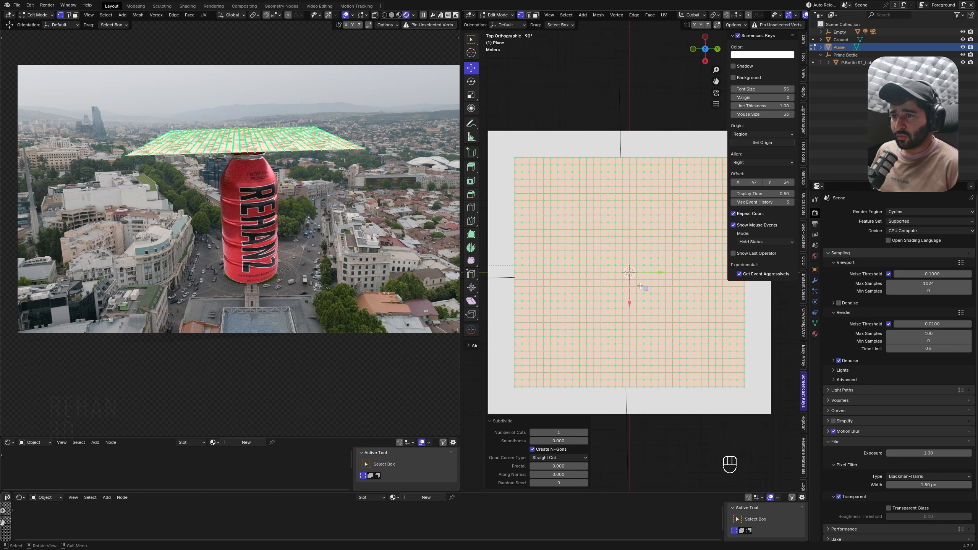
pyautogui.hotkey('ctrl', 'z')
pyautogui.moveTo(641, 286); pyautogui.dragTo(608, 265, button='middle')
pyautogui.scroll(-2, 643, 182)
pyautogui.press('Tab')
pyautogui.scroll(3, 658, 247)
pyautogui.press('Tab')
pyautogui.rightClick(643, 264)
pyautogui.click(643, 264)
pyautogui.scroll(-5, 643, 264)
pyautogui.press('Tab')
pyautogui.scroll(3, 613, 261)
pyautogui.scroll(-3, 636, 233)
pyautogui.scroll(1, 608, 265)
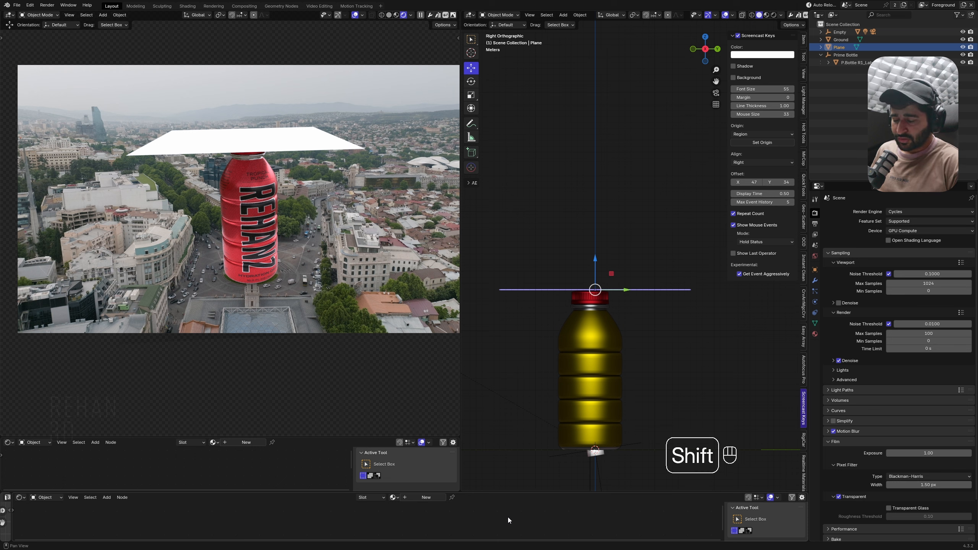
# Step: Switch the lower editor to the Timeline and play back the tracked shot from frame 1
pyautogui.hotkey('shift', 'F12')
pyautogui.hotkey('shift', 'F12')
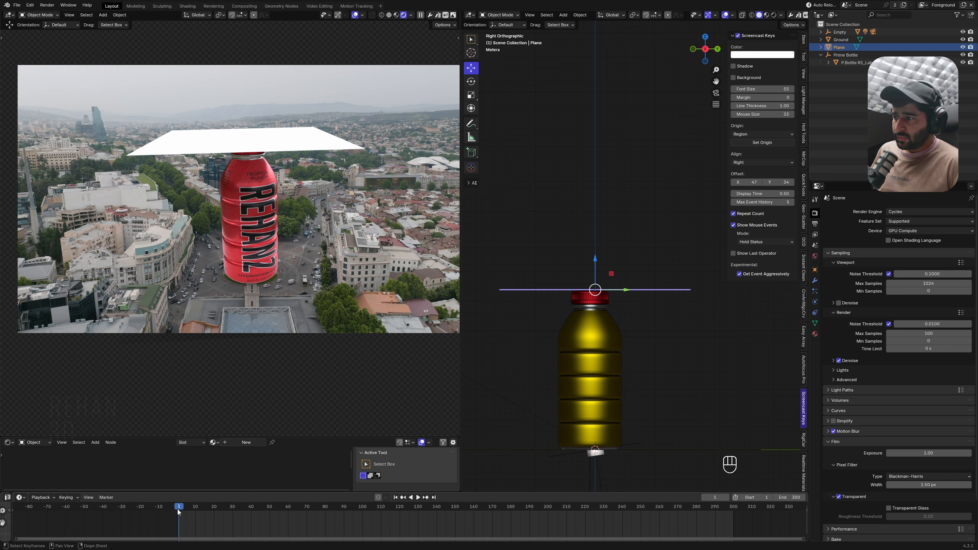
pyautogui.press('space')
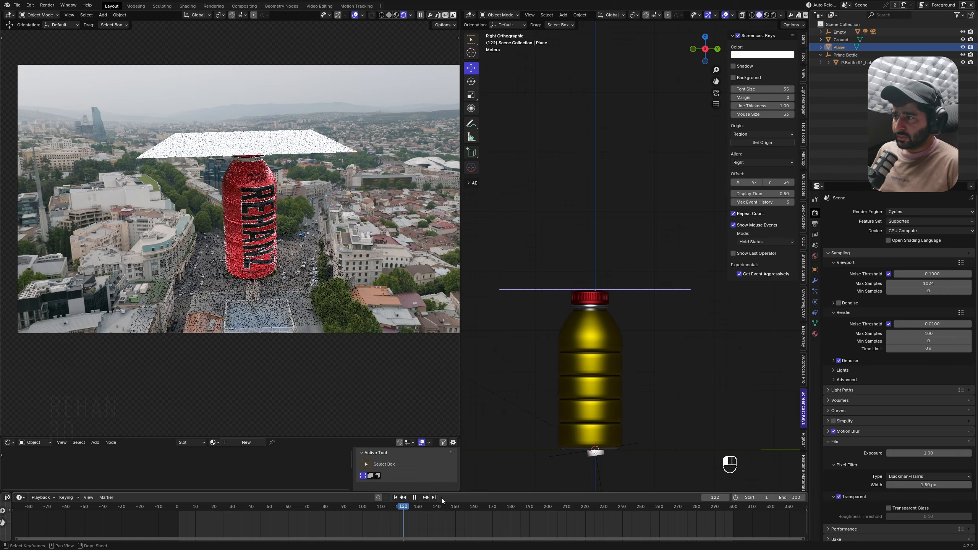
pyautogui.press('space')
# Step: Hide the overhead plane in the viewports, review the bottle's tracking through the shot and return to frame 1
pyautogui.click(963, 47)
pyautogui.scroll(5, 237, 285)
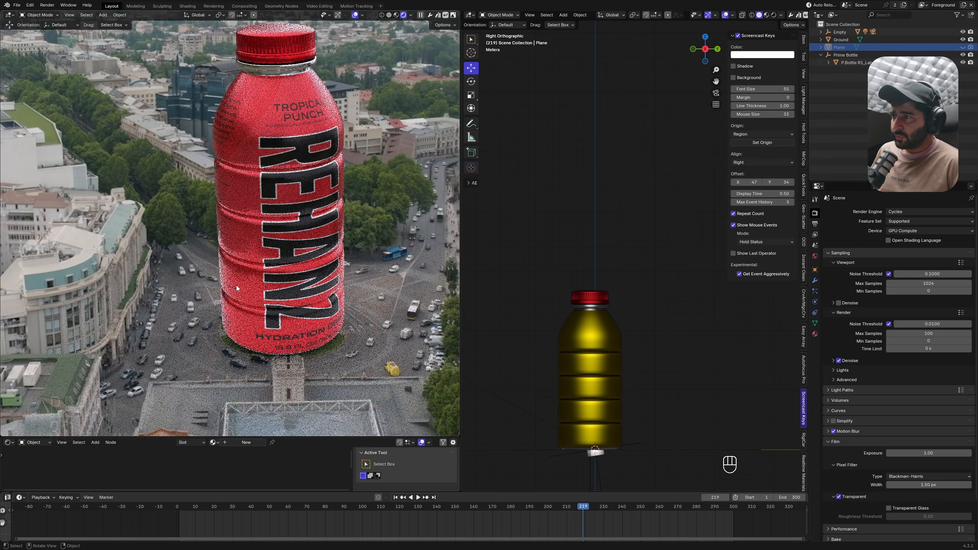
pyautogui.click(347, 511)
pyautogui.press('space')
pyautogui.moveTo(347, 511); pyautogui.dragTo(192, 530)
pyautogui.click(397, 498)
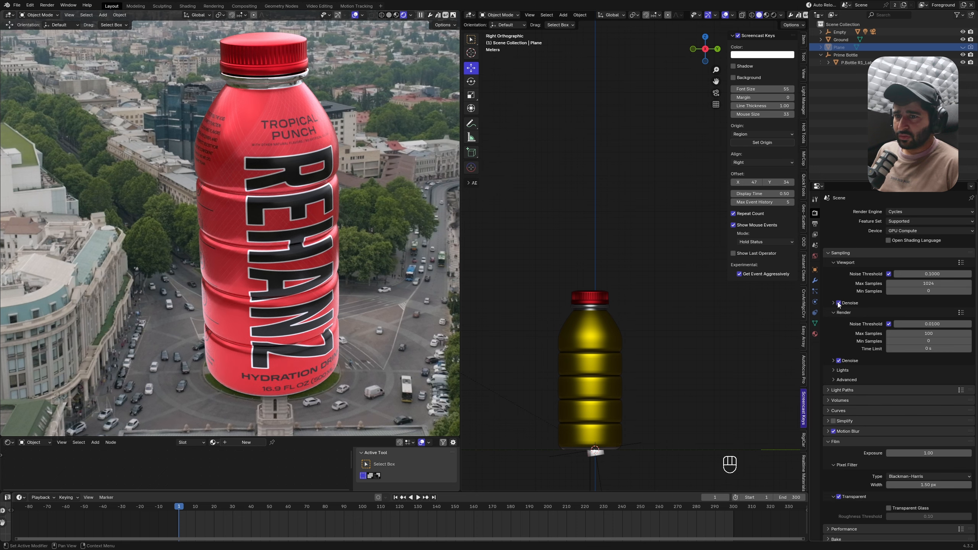
# Step: Turn on viewport denoising and save the TowerInMidCity-Tut-02 file
pyautogui.scroll(-5, 324, 232)
pyautogui.keyDown('shift'); pyautogui.moveTo(320, 228); pyautogui.dragTo(321, 254, button='middle'); pyautogui.keyUp('shift')
pyautogui.scroll(2, 320, 257)
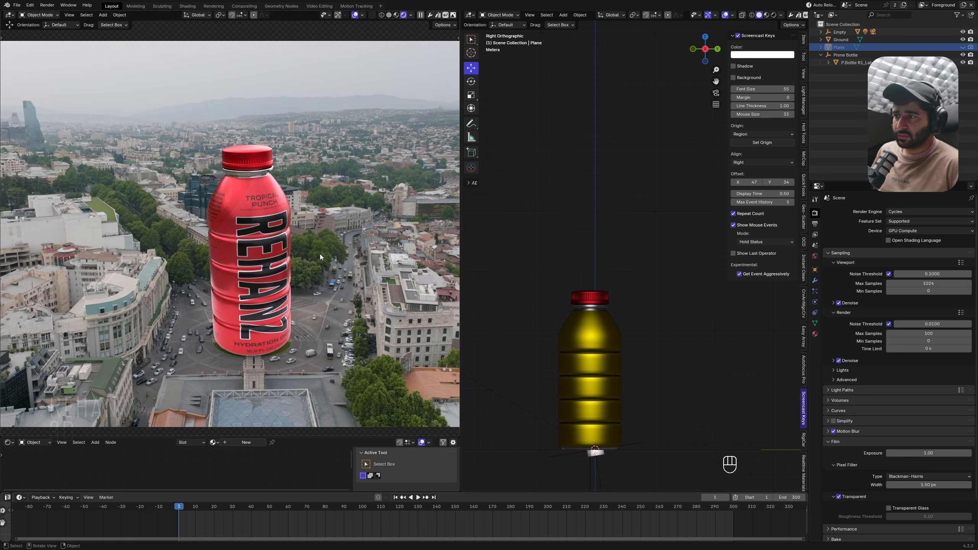
pyautogui.hotkey('ctrl', 's')
# Step: Unhide the overhead plane and move it into a new collection named CLOTH
pyautogui.keyDown('shift'); pyautogui.moveTo(619, 346); pyautogui.dragTo(603, 316, button='middle'); pyautogui.keyUp('shift')
pyautogui.scroll(-2, 603, 314)
pyautogui.moveTo(586, 274); pyautogui.dragTo(607, 304, button='middle')
pyautogui.click(618, 417)
pyautogui.keyDown('alt'); pyautogui.moveTo(618, 417); pyautogui.dragTo(594, 436, button='middle'); pyautogui.keyUp('alt')
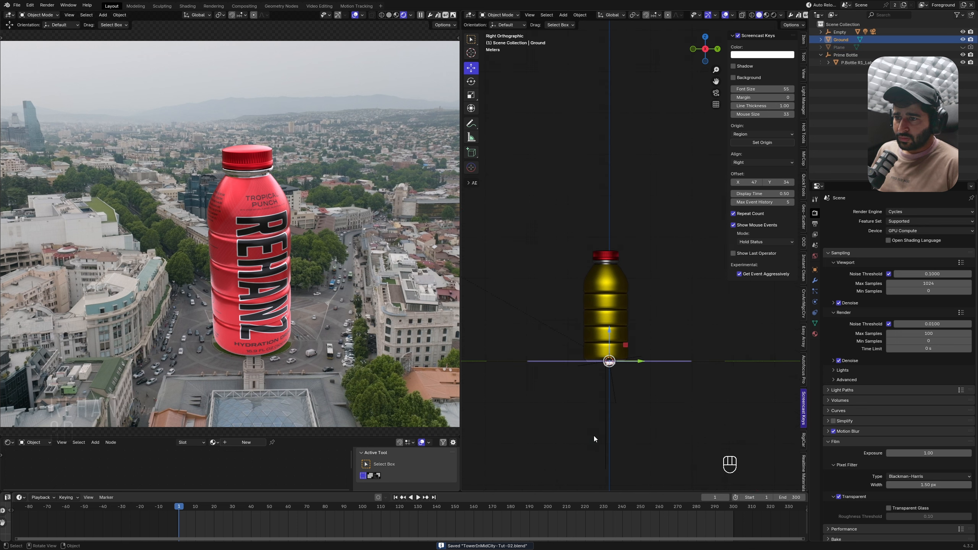
pyautogui.click(963, 47)
pyautogui.click(839, 47)
pyautogui.press('m')
pyautogui.click(603, 239)
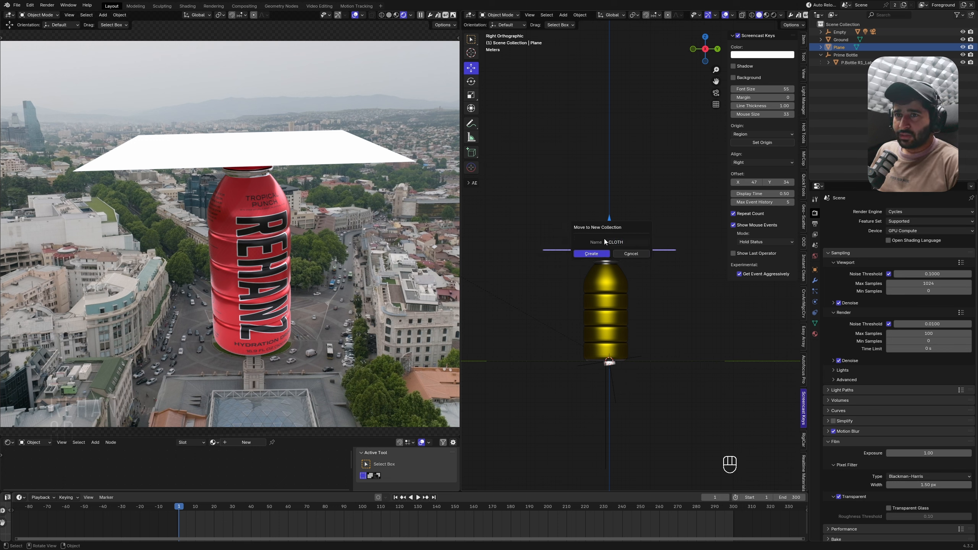
pyautogui.press('Return')
# Step: Select the four faces at the centre of the overhead plane in Edit Mode
pyautogui.scroll(1, 604, 238)
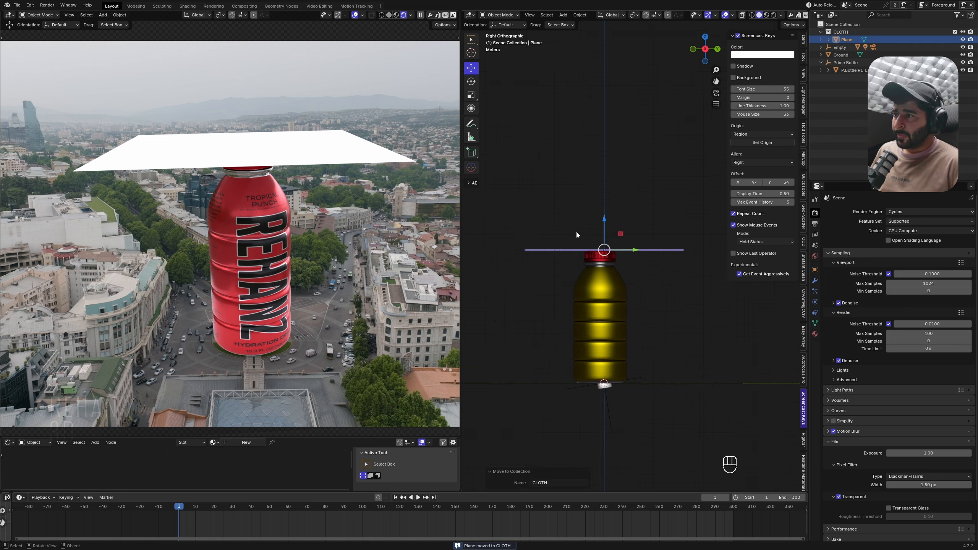
pyautogui.scroll(1, 577, 232)
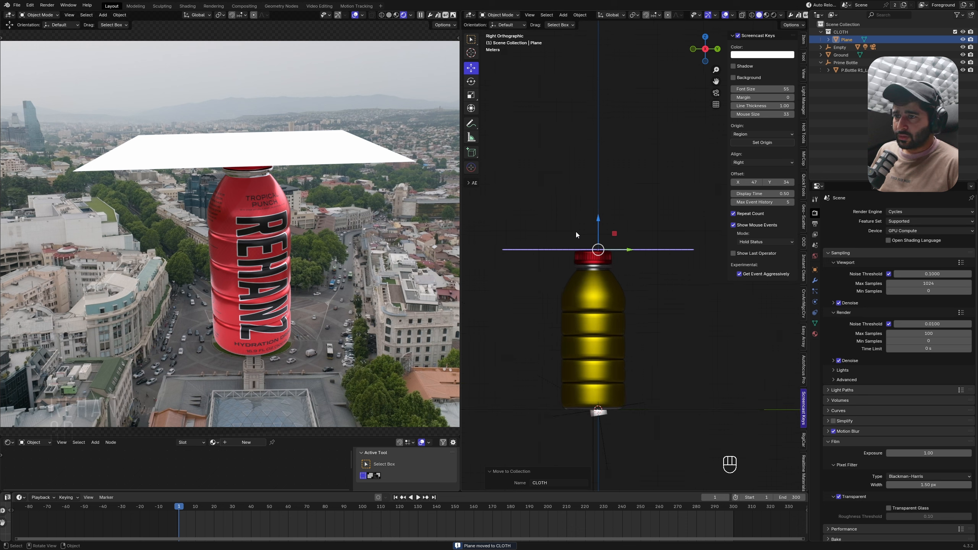
pyautogui.scroll(1, 576, 232)
pyautogui.press('Tab')
pyautogui.keyDown('alt'); pyautogui.moveTo(576, 231); pyautogui.dragTo(613, 304, button='middle'); pyautogui.keyUp('alt')
pyautogui.scroll(-2, 614, 305)
pyautogui.scroll(6, 614, 304)
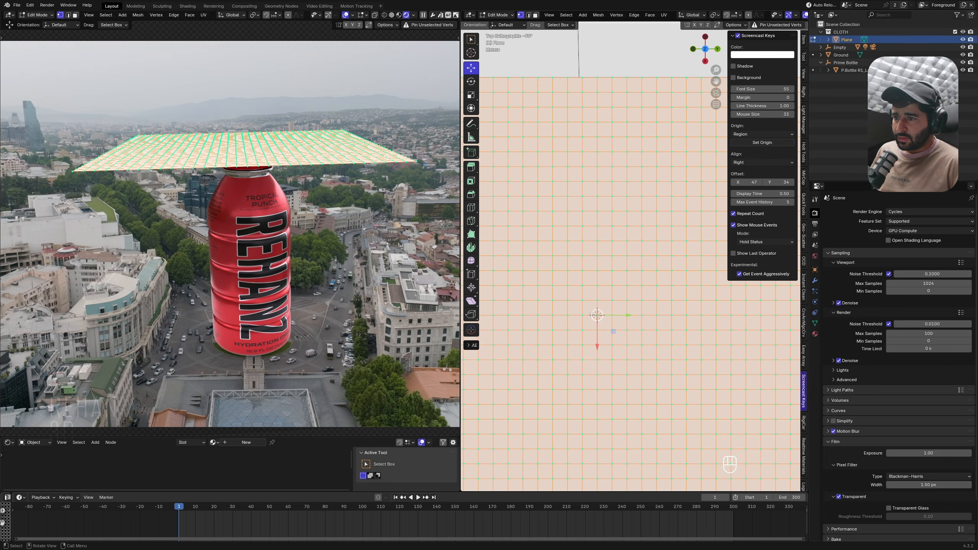
pyautogui.click(603, 326)
pyautogui.scroll(1, 606, 326)
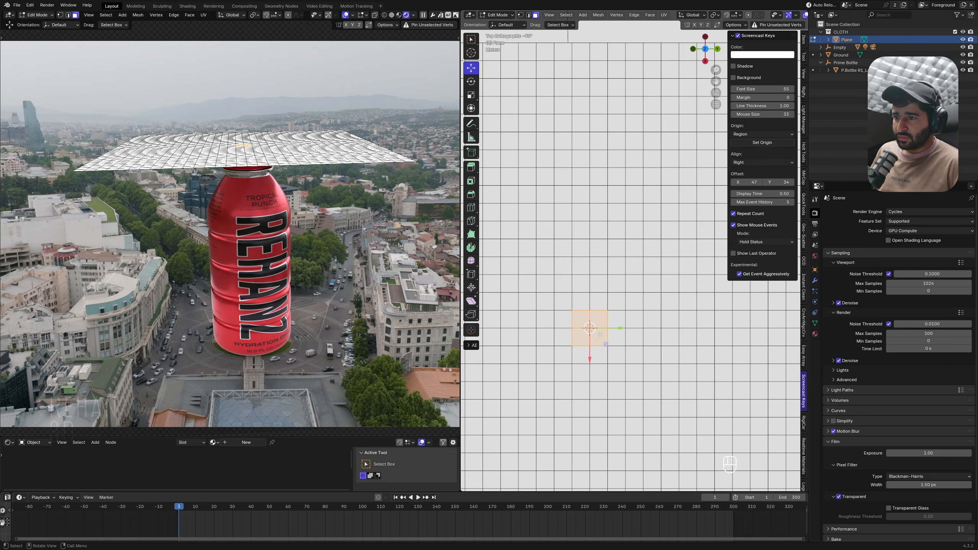
pyautogui.scroll(1, 600, 335)
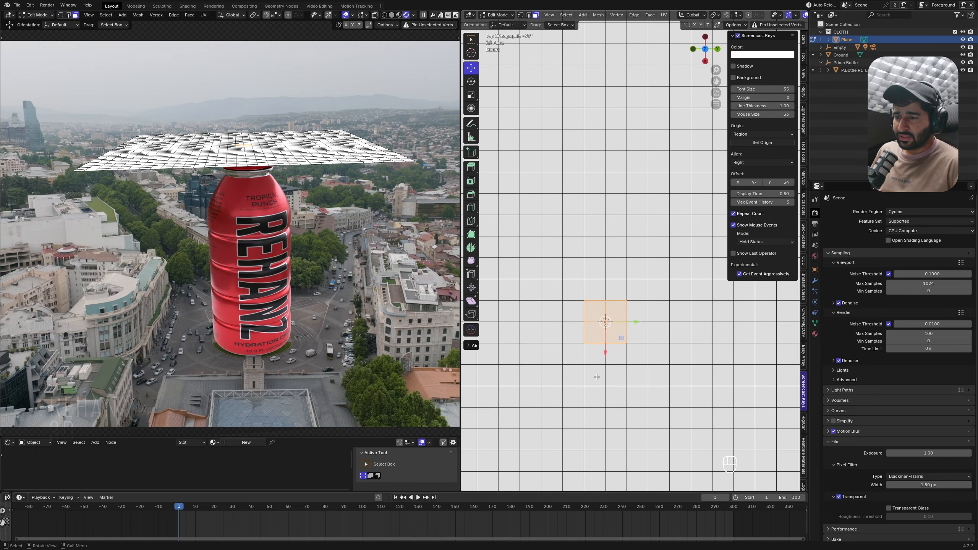
pyautogui.moveTo(597, 377); pyautogui.dragTo(618, 320, button='middle')
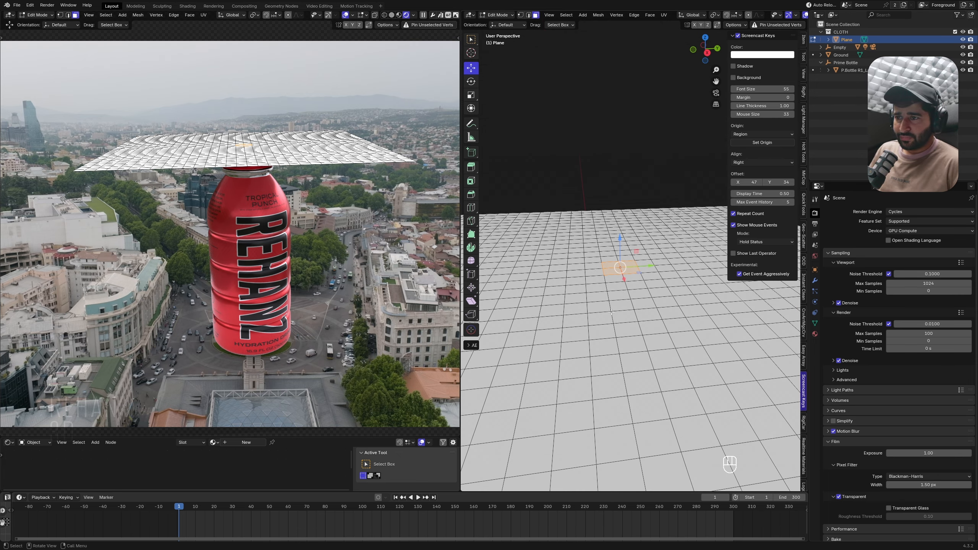
pyautogui.moveTo(611, 312); pyautogui.dragTo(615, 312, button='middle')
# Step: Hook the selected central faces to a new object and rename that empty Hook EMPTY
pyautogui.press('F3')
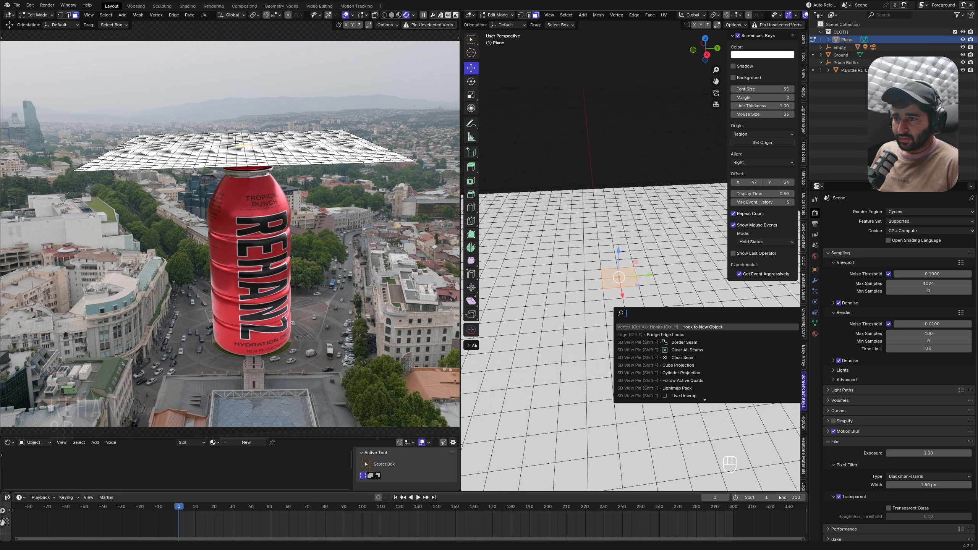
pyautogui.write('HOOK')
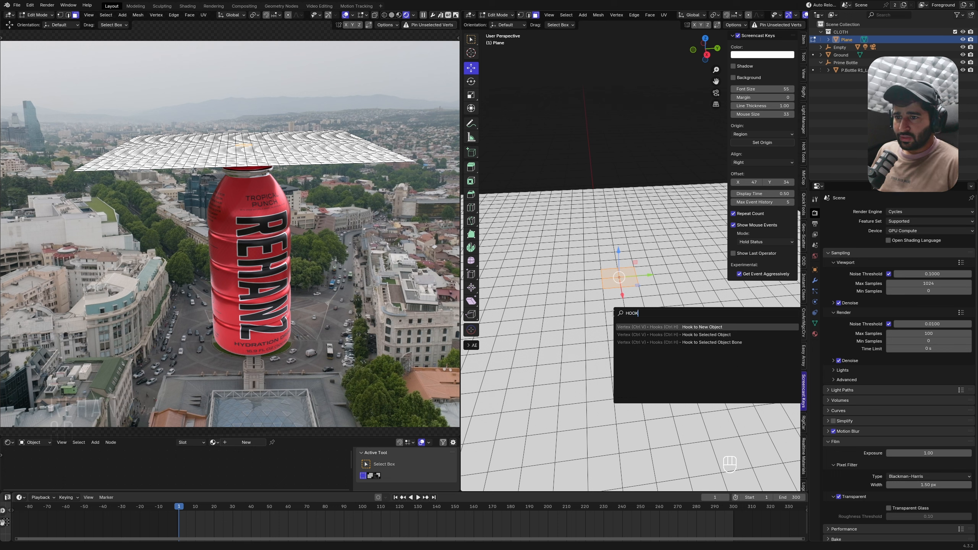
pyautogui.click(718, 327)
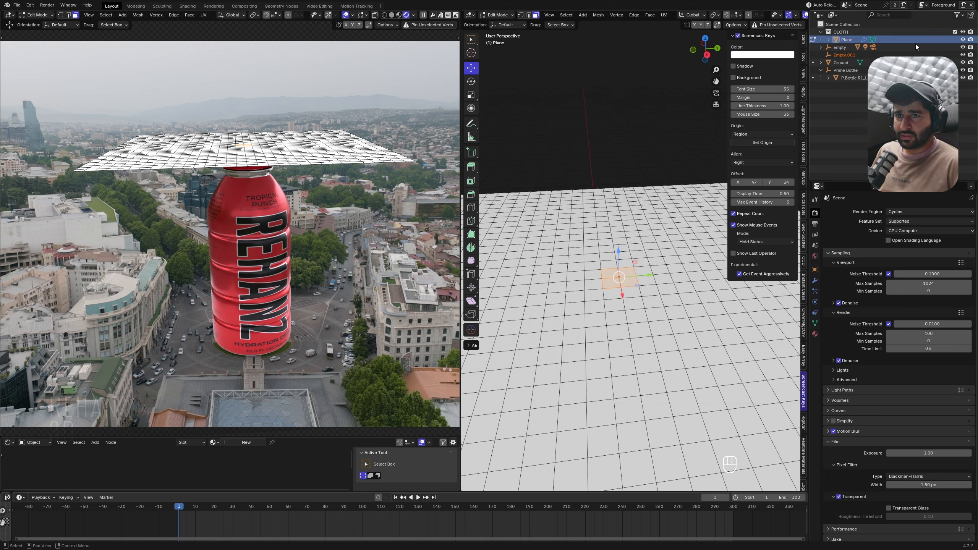
pyautogui.doubleClick(843, 55)
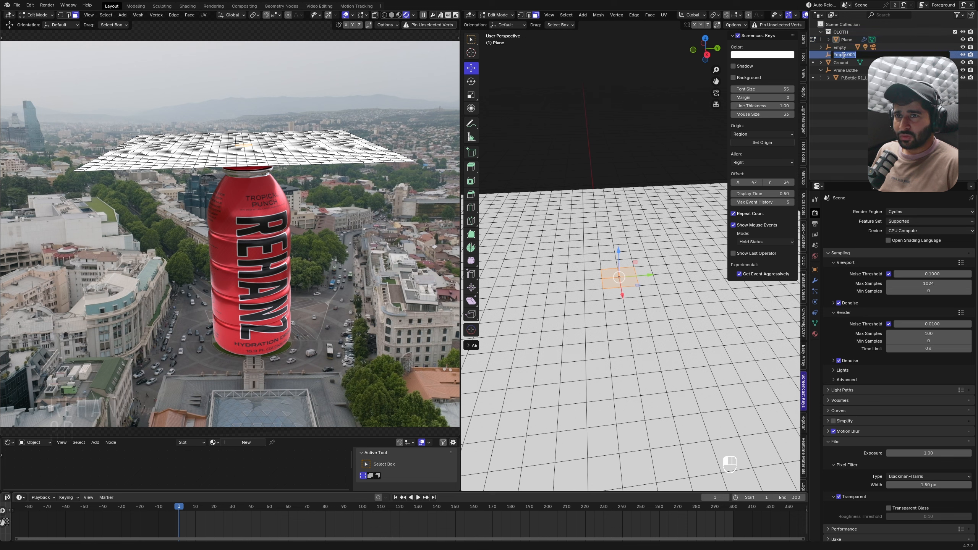
pyautogui.write('Hook EMPTY')
pyautogui.press('Return')
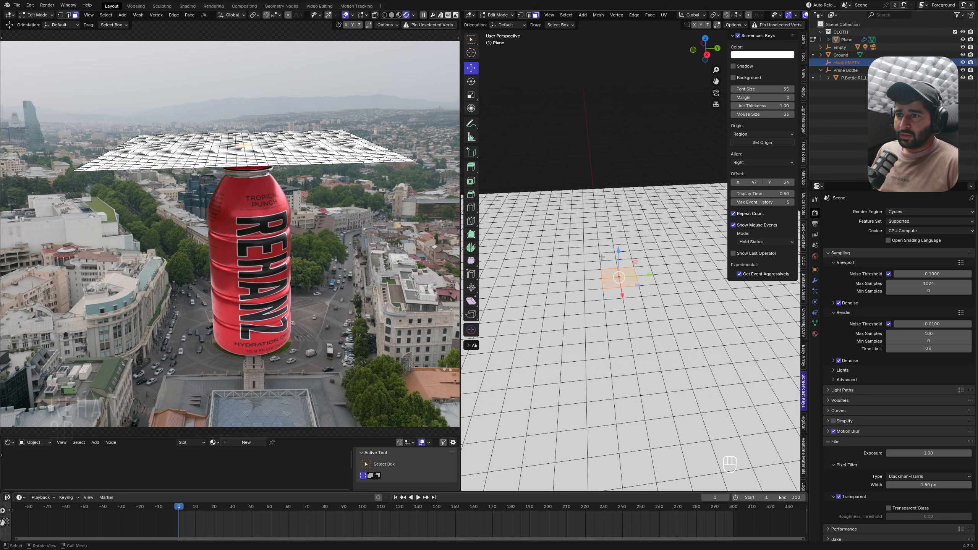
# Step: Assign the central faces to a new vertex group on the plane with weight 1.000 and return to Object Mode
pyautogui.moveTo(602, 258); pyautogui.dragTo(630, 296, button='middle')
pyautogui.click(816, 323)
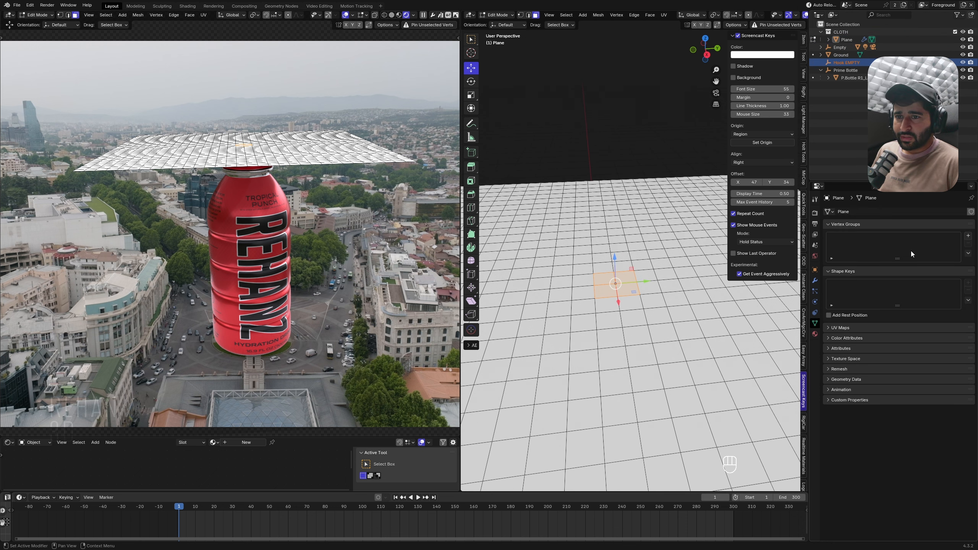
pyautogui.click(969, 236)
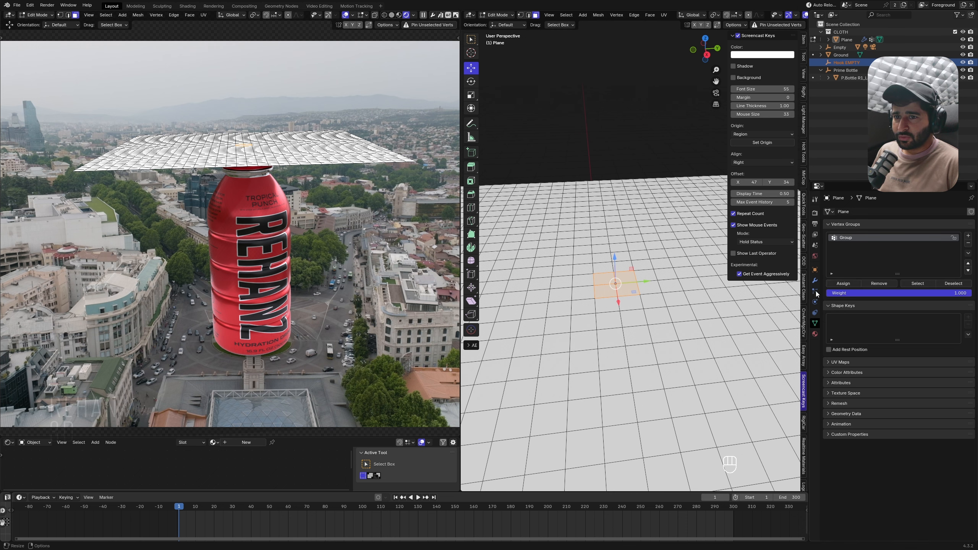
pyautogui.click(844, 284)
pyautogui.press('Tab')
# Step: Add Cloth physics to the overhead plane
pyautogui.click(816, 280)
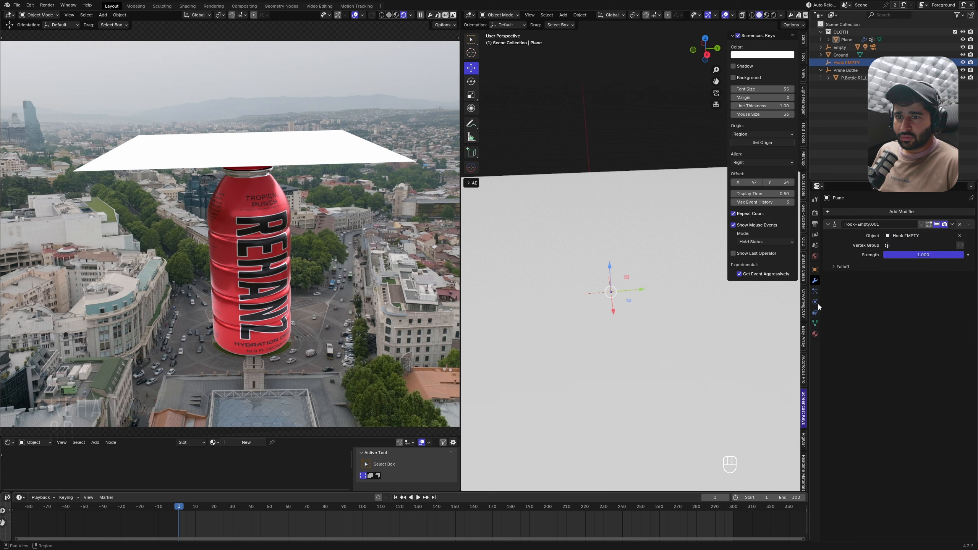
pyautogui.click(816, 291)
pyautogui.click(815, 302)
pyautogui.click(816, 312)
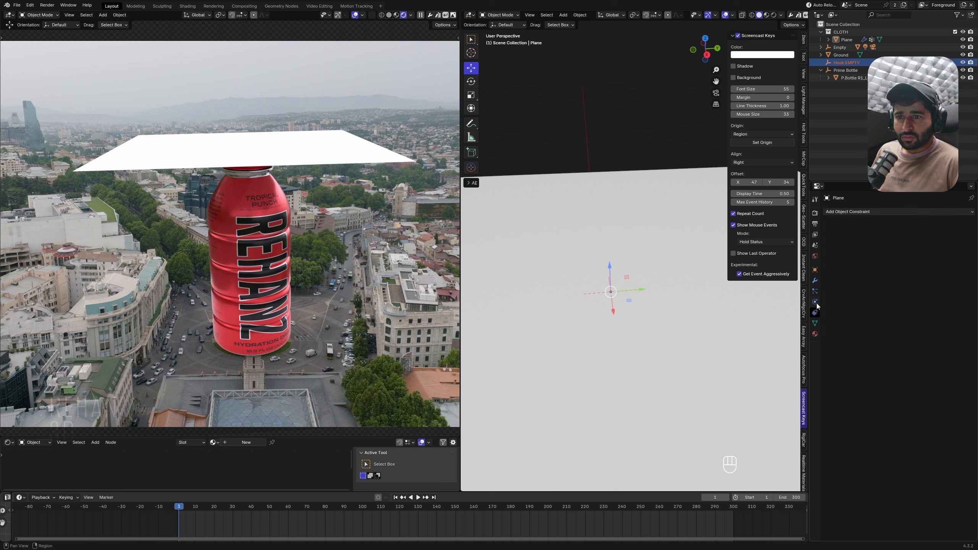
pyautogui.click(815, 302)
pyautogui.click(815, 291)
pyautogui.click(816, 303)
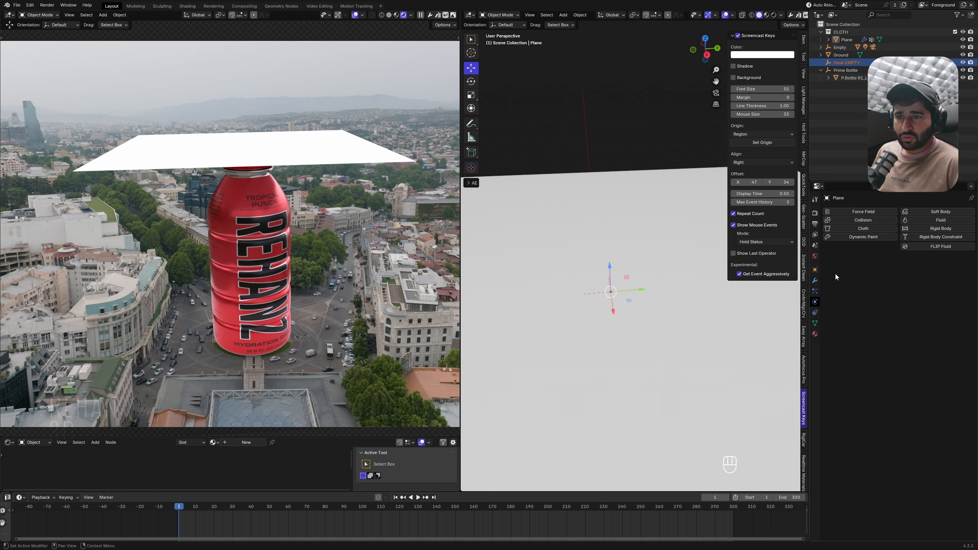
pyautogui.click(853, 228)
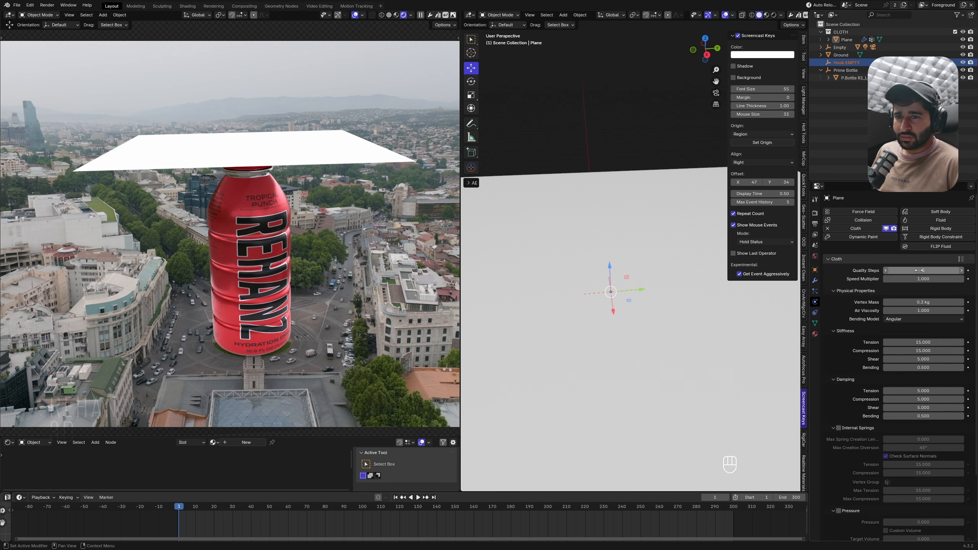
# Step: Set the cloth's pin group to the vertex group named Group in its shape settings
pyautogui.scroll(-5, 863, 341)
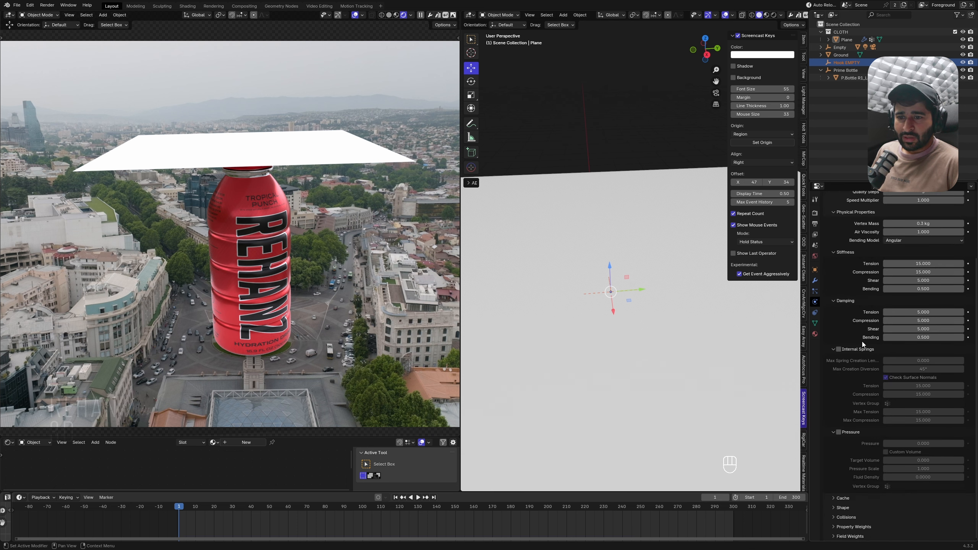
pyautogui.click(851, 499)
pyautogui.click(849, 508)
pyautogui.scroll(-4, 853, 480)
pyautogui.click(889, 460)
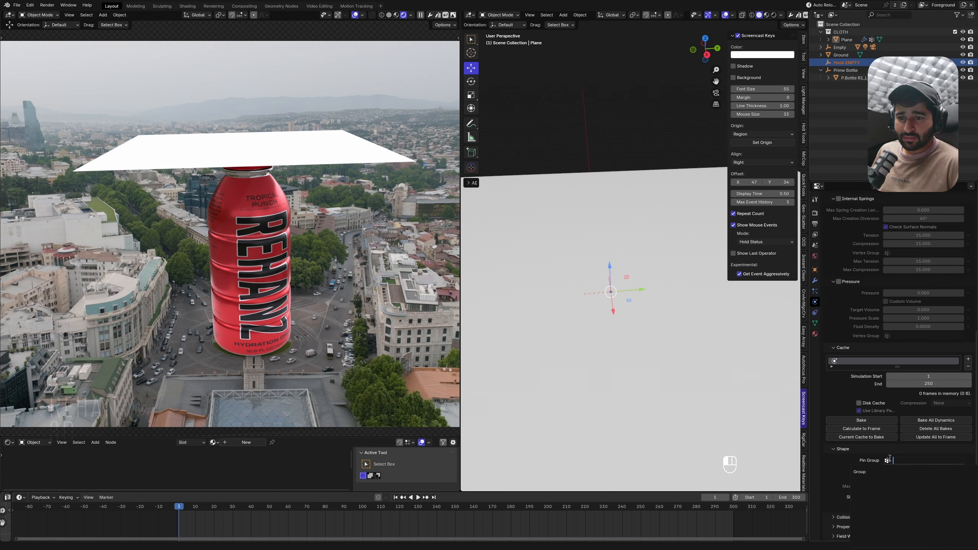
pyautogui.click(879, 472)
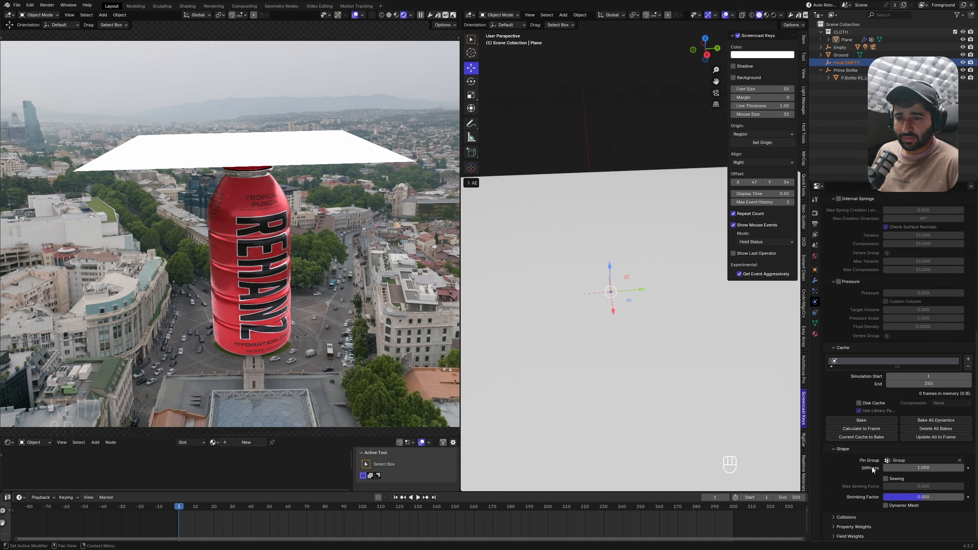
# Step: Enable self collisions in the cloth's collision settings
pyautogui.click(847, 517)
pyautogui.scroll(-4, 858, 504)
pyautogui.click(833, 517)
pyautogui.click(839, 517)
pyautogui.scroll(-2, 863, 495)
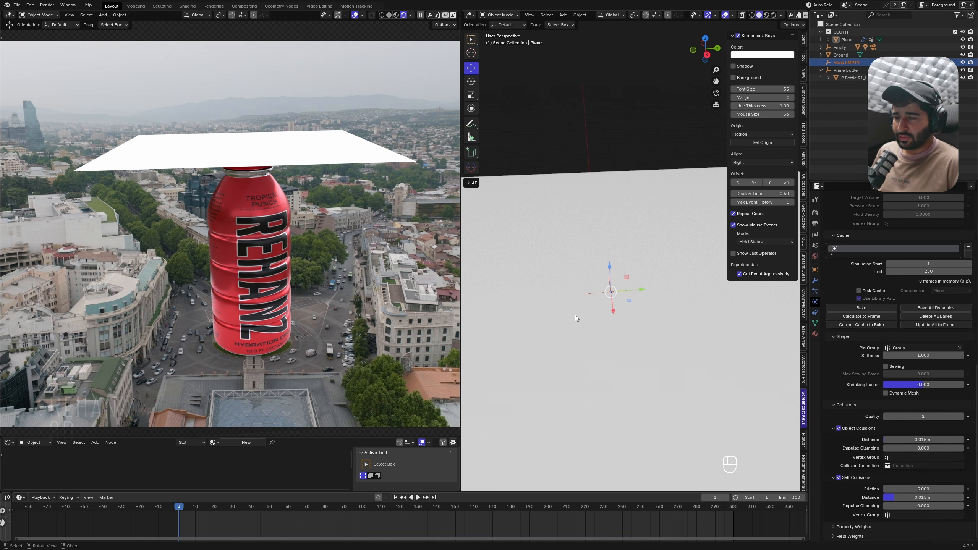
# Step: Copy the blue helicopter from the other Blender file and paste it into the city scene
pyautogui.scroll(-6, 581, 308)
pyautogui.keyDown('alt'); pyautogui.moveTo(574, 287); pyautogui.dragTo(577, 290, button='middle'); pyautogui.keyUp('alt')
pyautogui.moveTo(615, 254); pyautogui.dragTo(646, 304, button='middle')
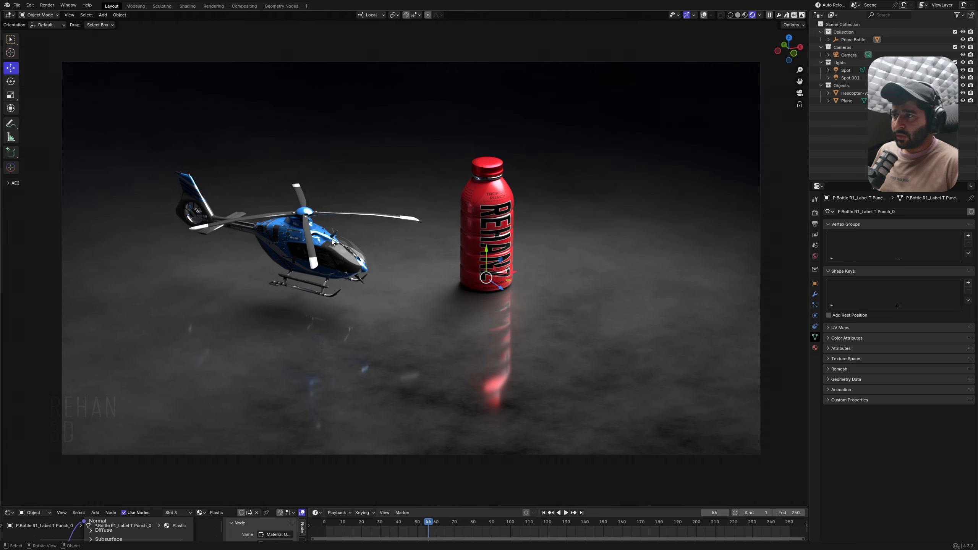
pyautogui.keyDown('alt'); pyautogui.moveTo(323, 256); pyautogui.dragTo(352, 259, button='middle'); pyautogui.keyUp('alt')
pyautogui.moveTo(114, 123); pyautogui.dragTo(440, 302)
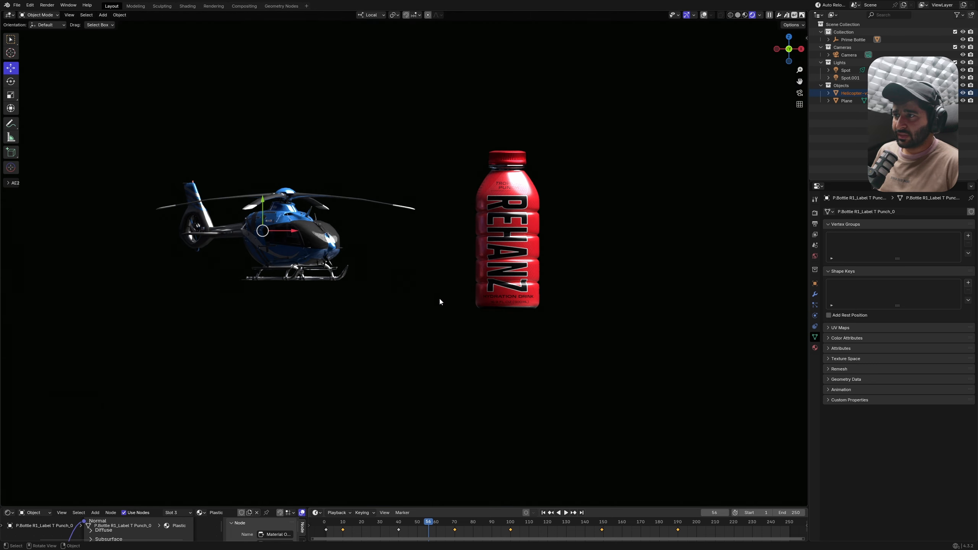
pyautogui.rightClick(419, 281)
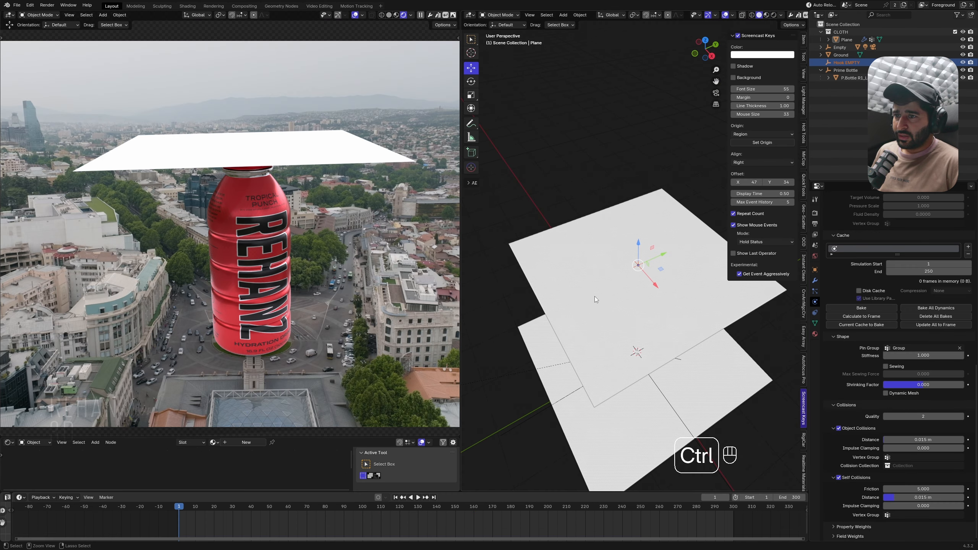
pyautogui.hotkey('ctrl', 'v')
# Step: Select the pasted helicopter and set the camera viewport to solid shading
pyautogui.keyDown('alt'); pyautogui.moveTo(620, 275); pyautogui.dragTo(641, 206, button='middle'); pyautogui.keyUp('alt')
pyautogui.scroll(-4, 638, 210)
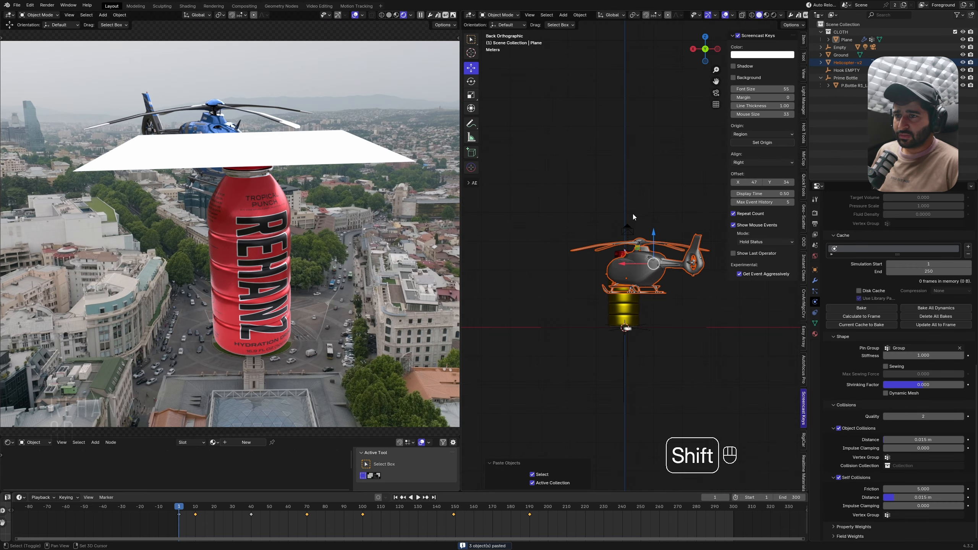
pyautogui.click(652, 276)
pyautogui.press('g')
pyautogui.rightClick(610, 188)
pyautogui.moveTo(609, 189); pyautogui.dragTo(634, 200, button='middle')
pyautogui.press('z')
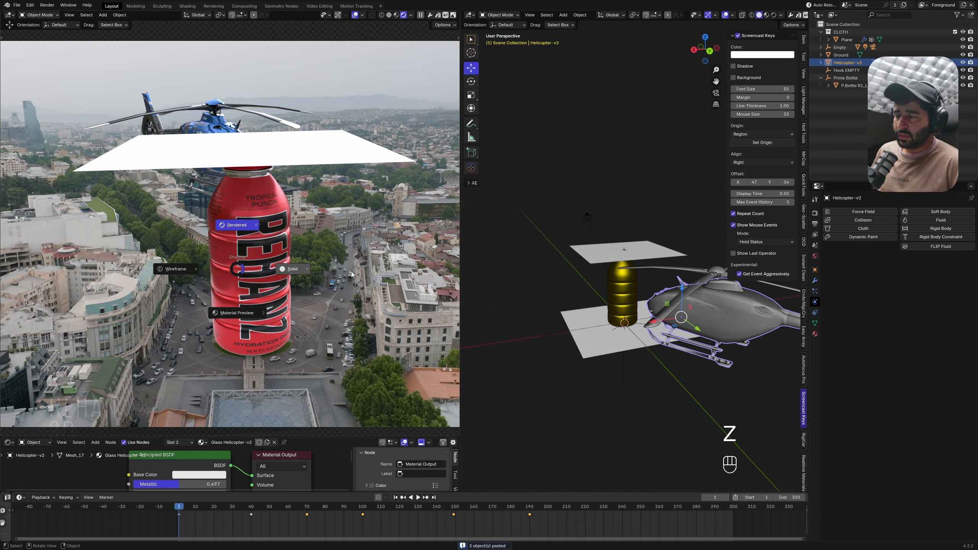
pyautogui.click(351, 274)
# Step: Play the animation and inspect the helicopter beside the cloth simulation in material preview shading
pyautogui.hotkey('shift', 'space')
pyautogui.keyDown('shift'); pyautogui.moveTo(688, 367); pyautogui.dragTo(603, 341, button='middle'); pyautogui.keyUp('shift')
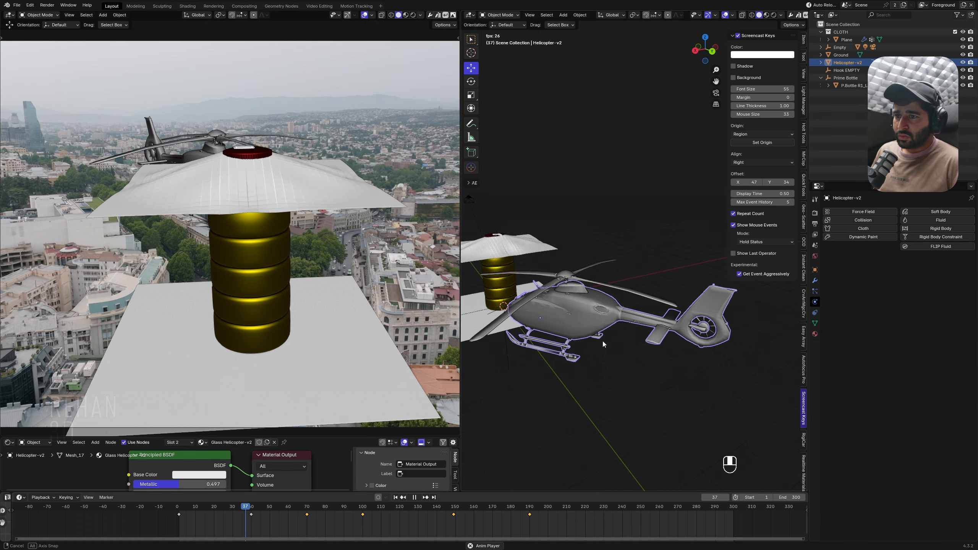
pyautogui.press('z')
pyautogui.click(675, 414)
pyautogui.scroll(4, 654, 402)
pyautogui.moveTo(667, 411)
pyautogui.mouseDown(button='middle')
pyautogui.moveTo(654, 405)
pyautogui.moveTo(670, 382)
pyautogui.mouseUp(button='middle')
pyautogui.scroll(-4, 655, 393)
pyautogui.hotkey('shift', 'space')
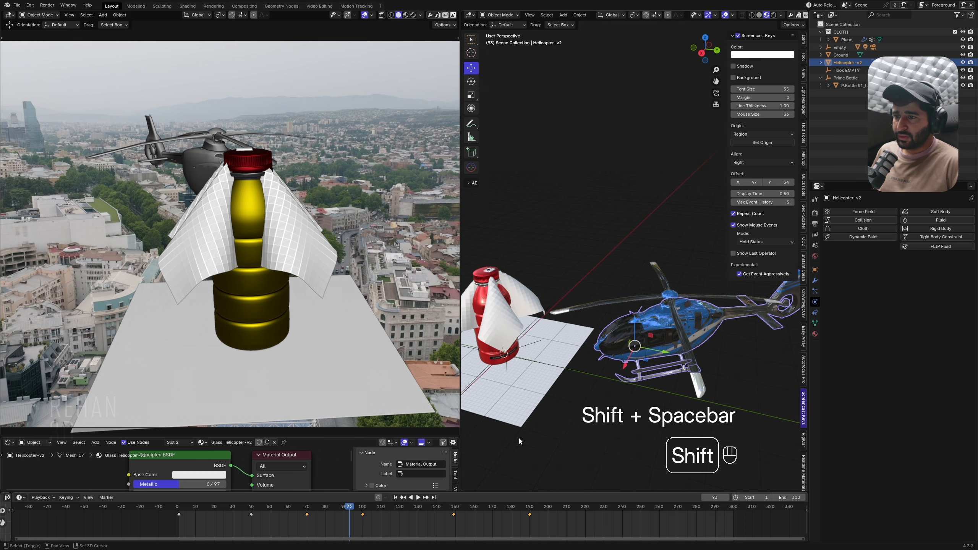
# Step: Return to the first frame and clear the helicopter's location and rotation
pyautogui.click(395, 498)
pyautogui.scroll(-3, 673, 309)
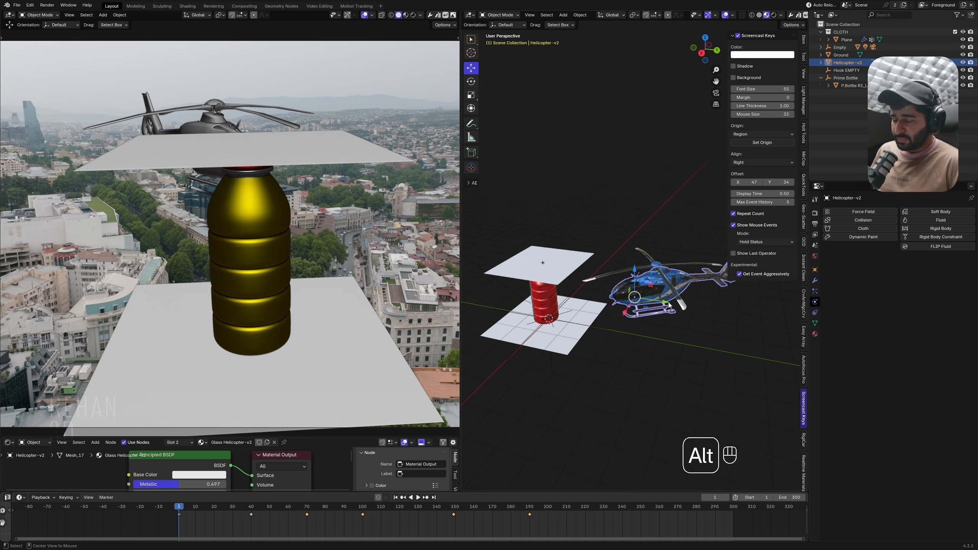
pyautogui.hotkey('alt', 'g')
pyautogui.hotkey('alt', 'r')
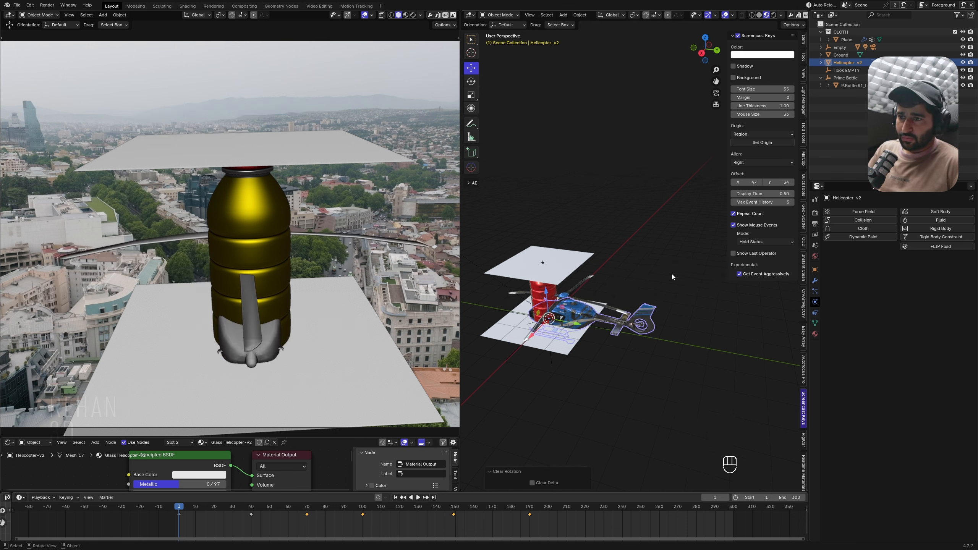
# Step: Isolate the helicopter in local view and look at it from the right side
pyautogui.press('KP_Divide')
pyautogui.keyDown('alt'); pyautogui.moveTo(591, 291); pyautogui.dragTo(632, 318, button='middle'); pyautogui.keyUp('alt')
pyautogui.scroll(1, 609, 326)
pyautogui.scroll(1, 632, 318)
pyautogui.hotkey('shift', 'a')
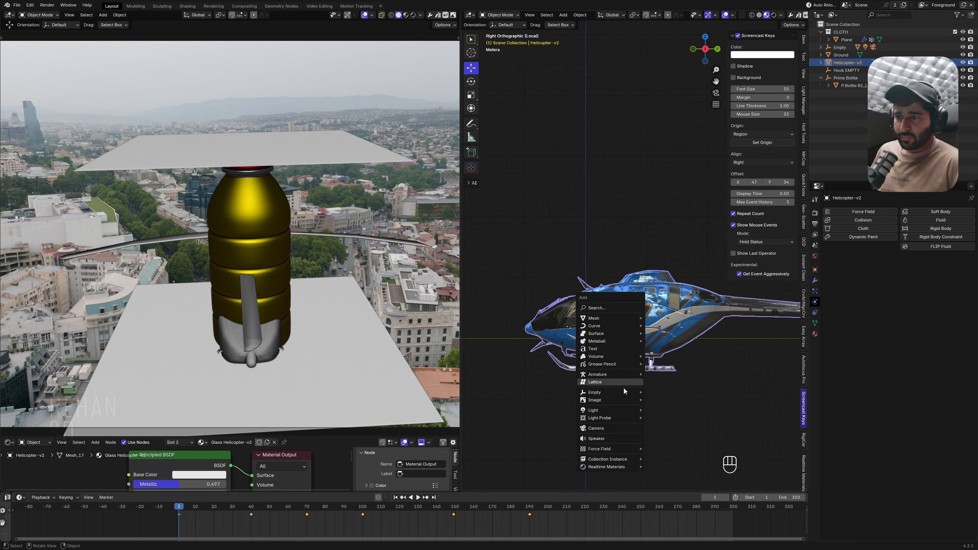
pyautogui.click(680, 392)
pyautogui.press('s')
pyautogui.click(683, 416)
pyautogui.press('s')
pyautogui.click(694, 423)
pyautogui.scroll(-2, 625, 359)
pyautogui.scroll(1, 612, 346)
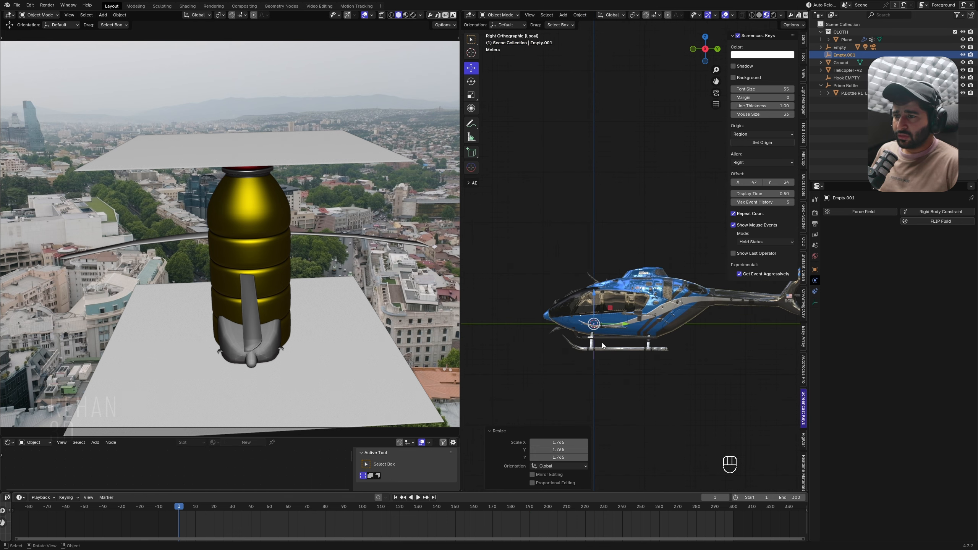
pyautogui.press('s')
pyautogui.click(638, 374)
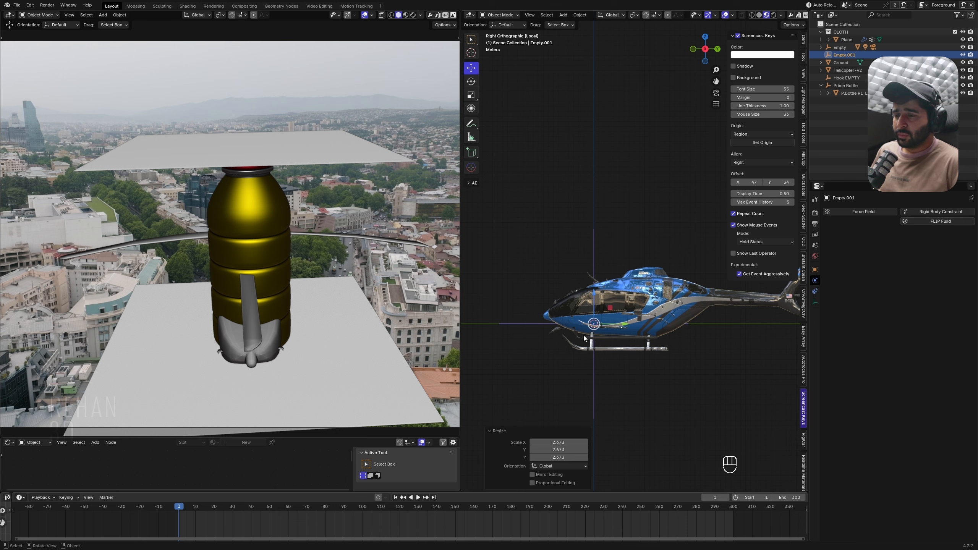
pyautogui.press('s')
pyautogui.moveTo(585, 338); pyautogui.dragTo(638, 368, button='middle')
pyautogui.click(636, 368)
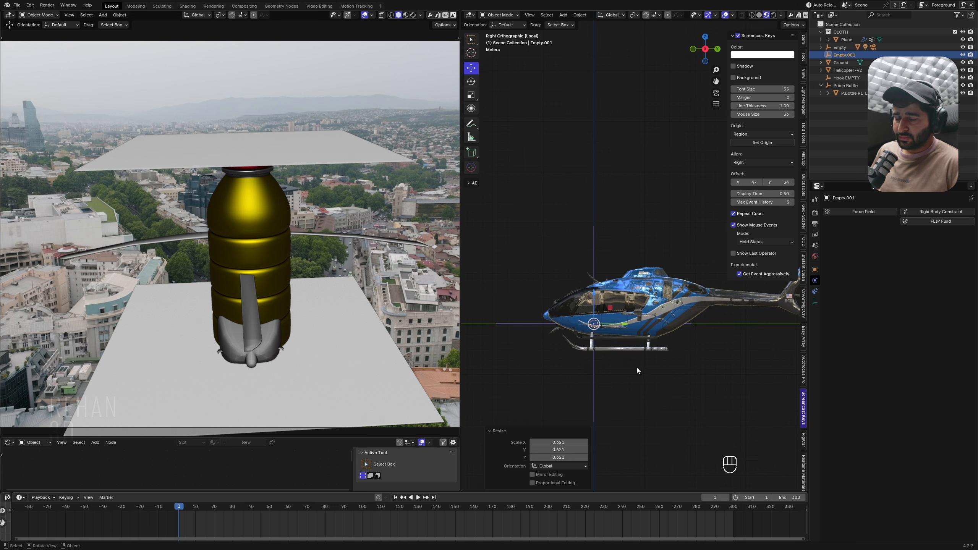
pyautogui.press('Delete')
# Step: Add a sphere empty at the helicopter's origin and scale it up until it encloses most of the fuselage
pyautogui.hotkey('shift', 'a')
pyautogui.moveTo(637, 367)
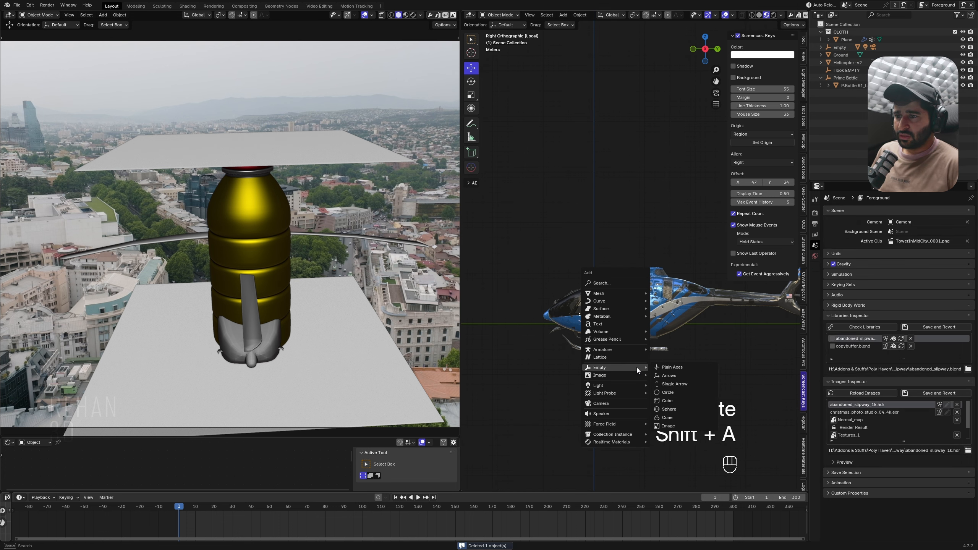
pyautogui.click(669, 408)
pyautogui.press('s')
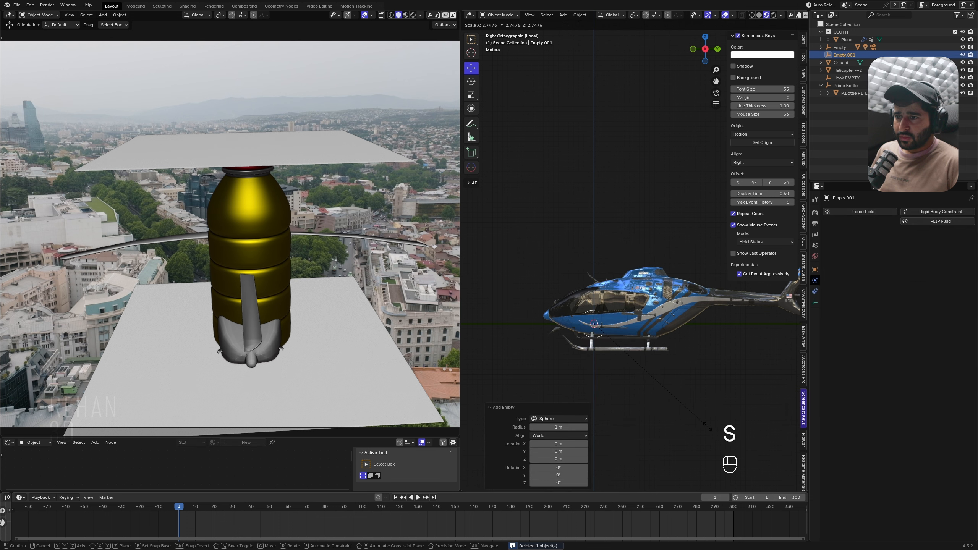
pyautogui.click(672, 419)
pyautogui.press('s')
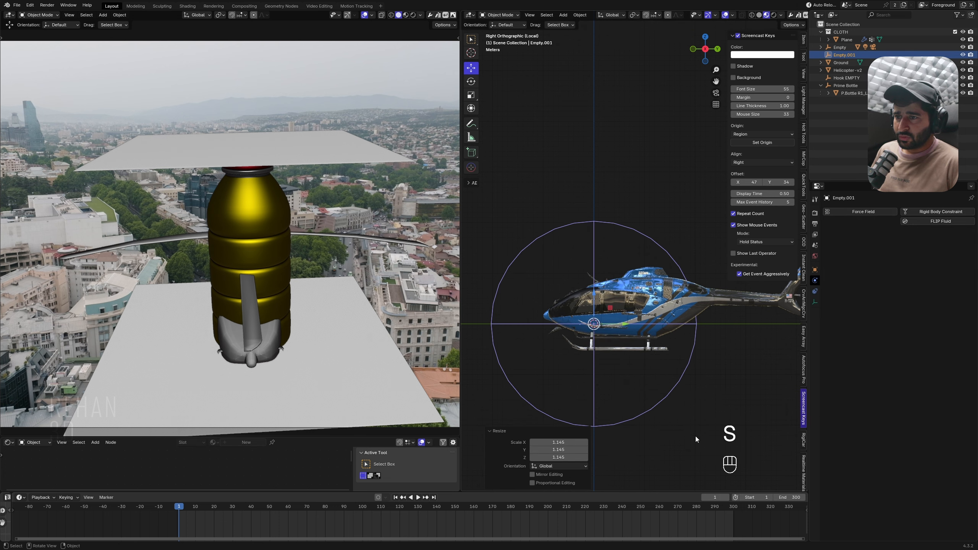
pyautogui.click(670, 415)
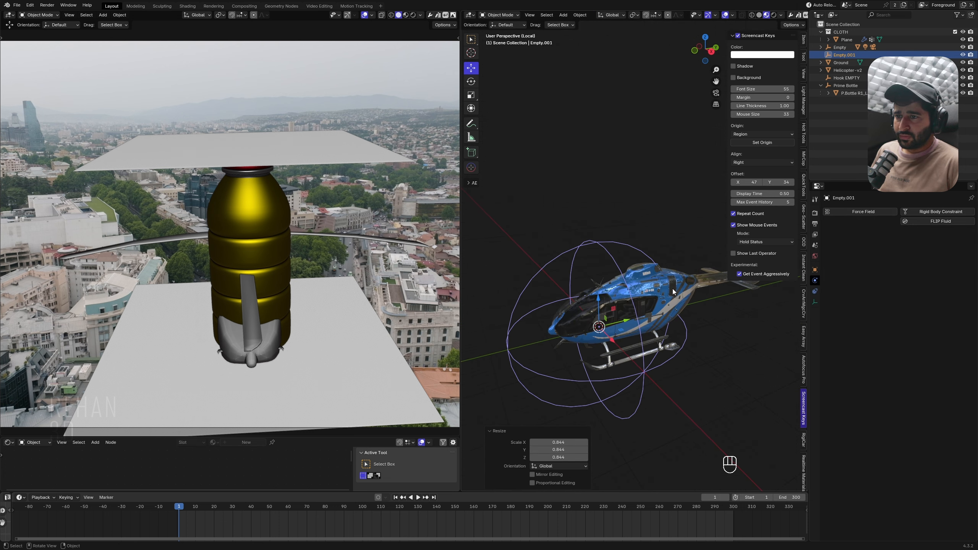
# Step: Leave local view and parent Helicopter-v2 to the sphere empty, keeping its transform
pyautogui.moveTo(673, 292); pyautogui.dragTo(639, 267, button='middle')
pyautogui.press('/')
pyautogui.scroll(3, 651, 270)
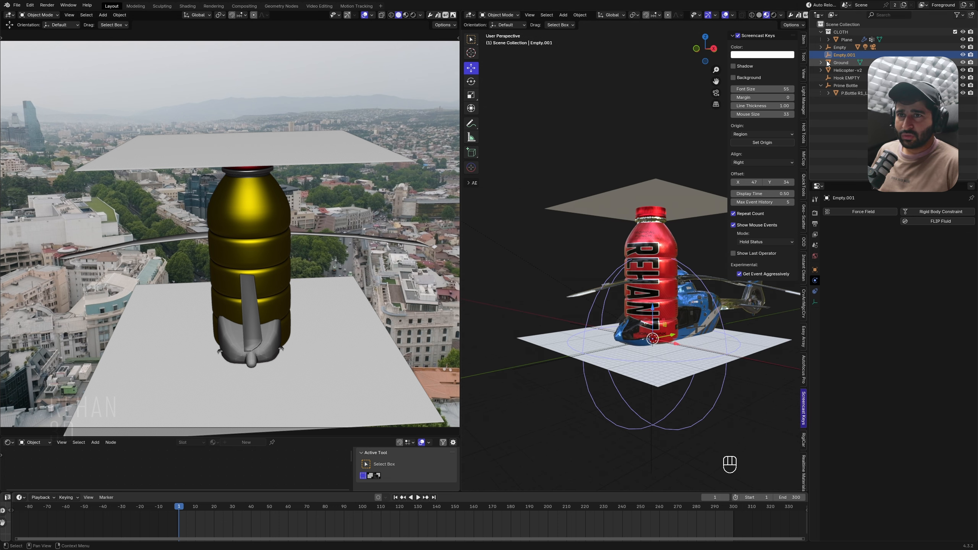
pyautogui.click(847, 71)
pyautogui.keyDown('shift'); pyautogui.click(691, 405); pyautogui.keyUp('shift')
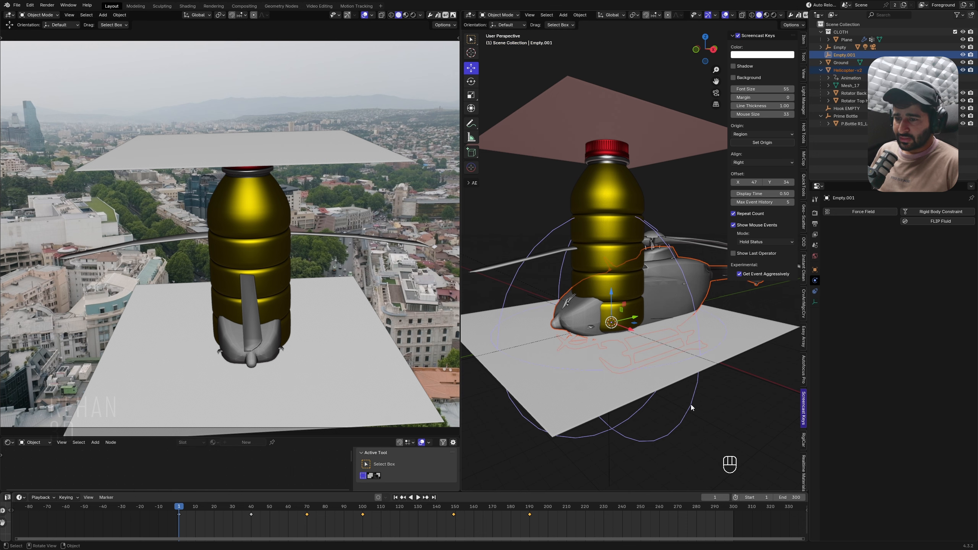
pyautogui.hotkey('ctrl', 'p')
pyautogui.click(691, 405)
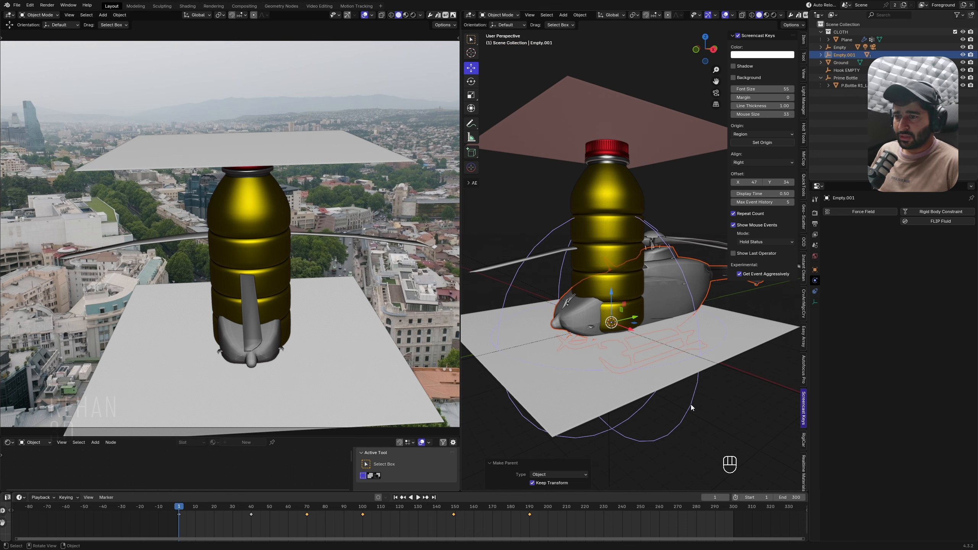
# Step: Move the sphere empty with its parented helicopter up above the bottle
pyautogui.scroll(-2, 690, 407)
pyautogui.press('g')
pyautogui.click(655, 377)
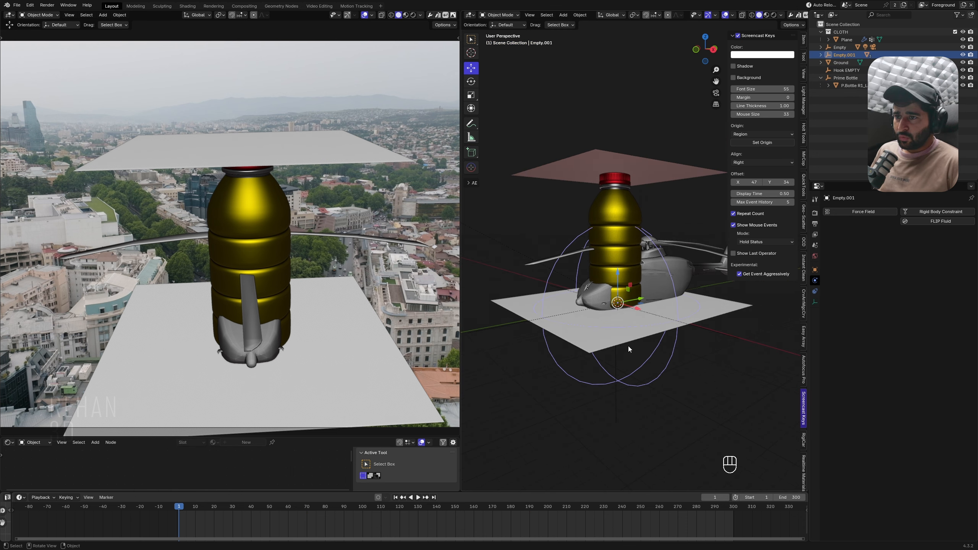
pyautogui.press('g')
pyautogui.click(639, 220)
# Step: Delete all of the helicopter's keyframes and return to the first frame
pyautogui.hotkey('shift', 'space')
pyautogui.moveTo(621, 248); pyautogui.dragTo(641, 255, button='middle')
pyautogui.press('a')
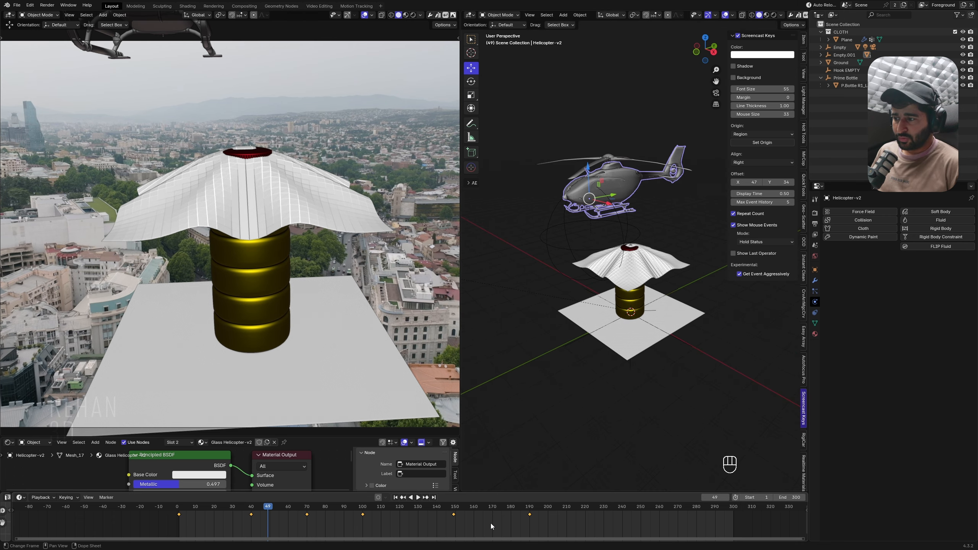
pyautogui.click(395, 497)
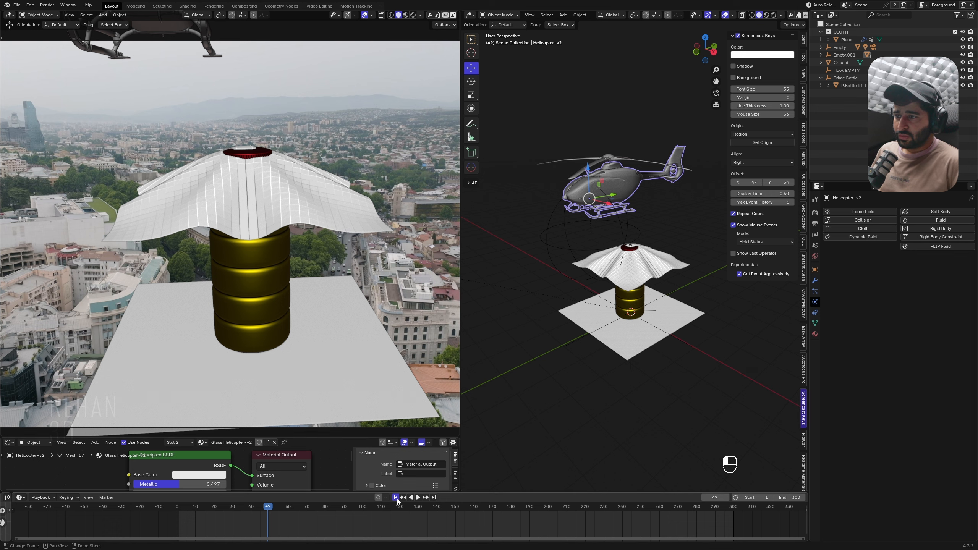
# Step: Lower the helicopter onto its sphere empty and move the empty by about -9.78 m in X, 1.25 m in Y and 34.64 m in Z
pyautogui.keyDown('alt'); pyautogui.moveTo(522, 342); pyautogui.dragTo(546, 338, button='middle'); pyautogui.keyUp('alt')
pyautogui.keyDown('alt'); pyautogui.moveTo(630, 254); pyautogui.dragTo(604, 252, button='middle'); pyautogui.keyUp('alt')
pyautogui.press('KP_Decimal')
pyautogui.press('g')
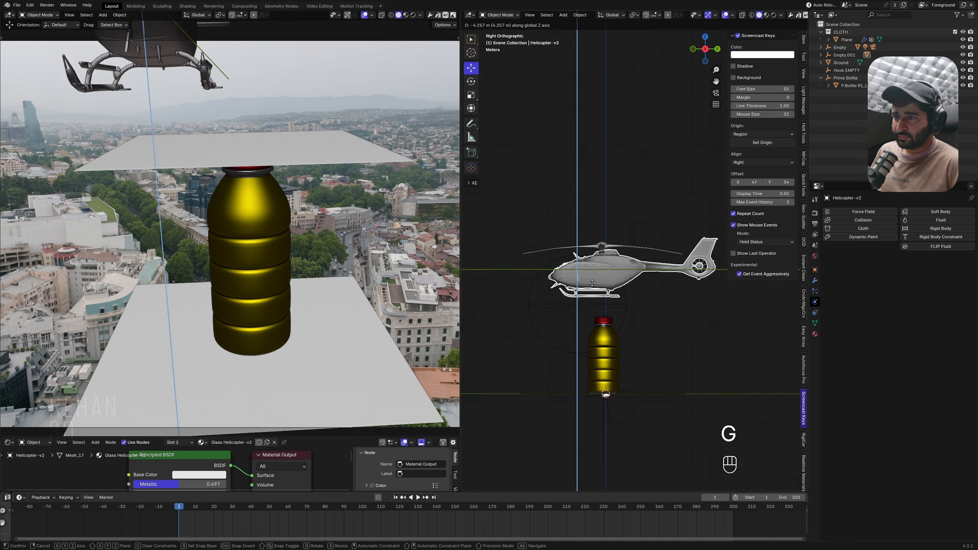
pyautogui.keyDown('shift'); pyautogui.click(589, 294); pyautogui.keyUp('shift')
# Step: Play the animation to check the helicopter's position above the draping cloth
pyautogui.hotkey('shift', 'space')
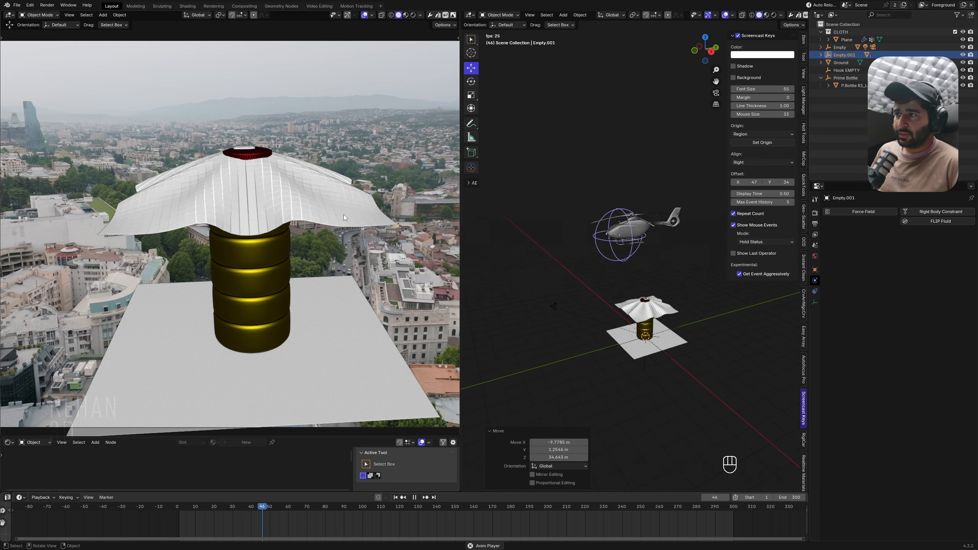
pyautogui.scroll(3, 582, 248)
pyautogui.moveTo(651, 245); pyautogui.dragTo(636, 272, button='middle')
pyautogui.press('g')
pyautogui.rightClick(594, 262)
# Step: Rename the sphere empty to Helicopter`` and rewind the stopped animation to the first frame
pyautogui.press('F2')
pyautogui.write('Helicopter``')
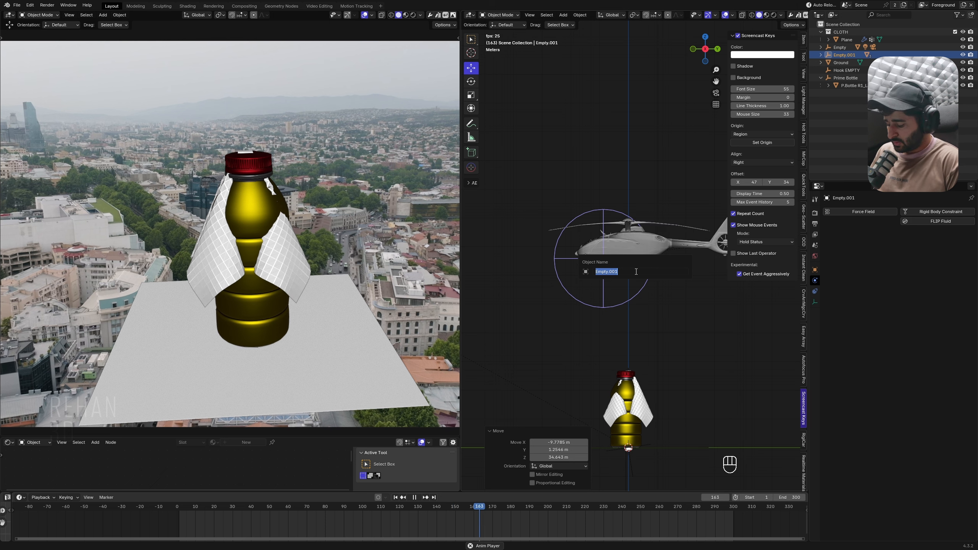
pyautogui.press('Return')
pyautogui.hotkey('shift', 'space')
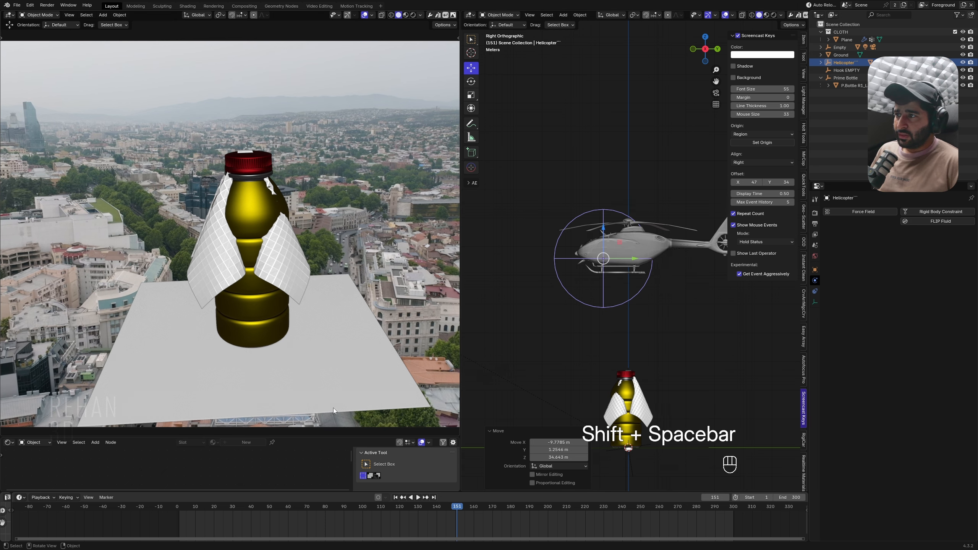
pyautogui.click(396, 498)
# Step: Rotate the helicopter's parent empty 90° about the vertical axis in top view
pyautogui.scroll(-3, 556, 285)
pyautogui.keyDown('shift'); pyautogui.moveTo(574, 275); pyautogui.dragTo(580, 308, button='middle'); pyautogui.keyUp('shift')
pyautogui.scroll(4, 593, 358)
pyautogui.scroll(-5, 613, 367)
pyautogui.scroll(-5, 227, 299)
pyautogui.keyDown('shift'); pyautogui.moveTo(265, 262); pyautogui.dragTo(244, 294, button='middle'); pyautogui.keyUp('shift')
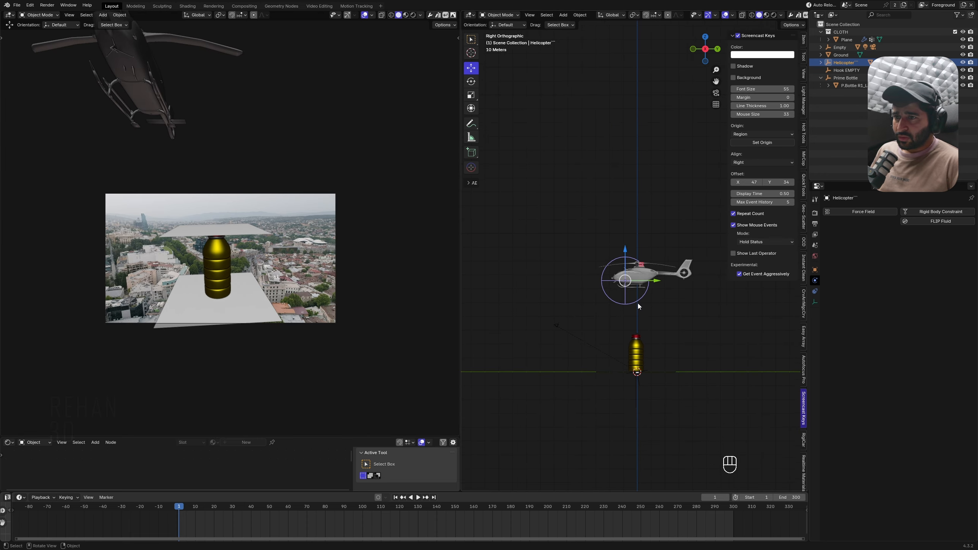
pyautogui.keyDown('alt'); pyautogui.moveTo(637, 305); pyautogui.dragTo(649, 330, button='middle'); pyautogui.keyUp('alt')
pyautogui.scroll(1, 547, 315)
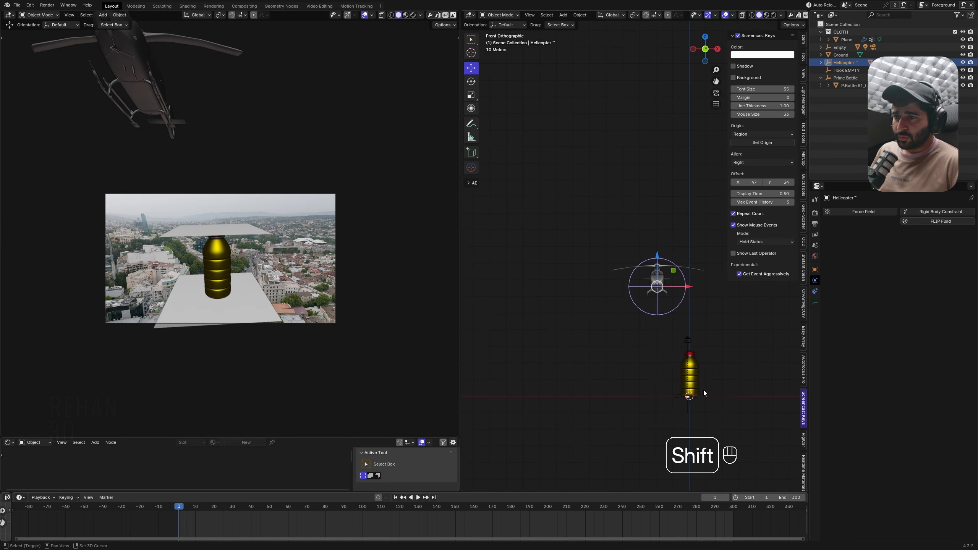
pyautogui.keyDown('alt'); pyautogui.moveTo(704, 390); pyautogui.dragTo(693, 411, button='middle'); pyautogui.keyUp('alt')
pyautogui.keyDown('shift'); pyautogui.moveTo(660, 380); pyautogui.dragTo(618, 394, button='middle'); pyautogui.keyUp('shift')
pyautogui.press('r')
pyautogui.keyDown('ctrl'); pyautogui.click(558, 398); pyautogui.keyUp('ctrl')
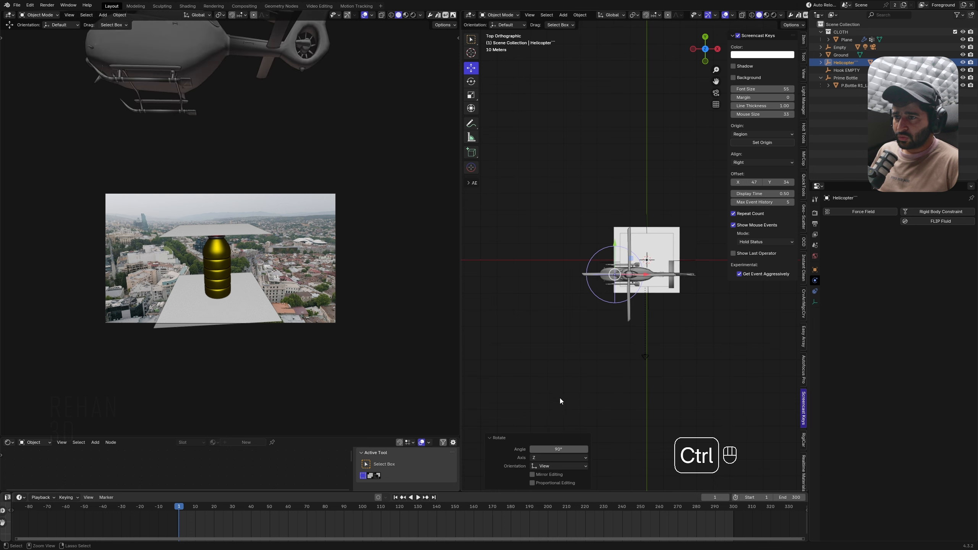
# Step: Move the helicopter's parent empty well off to the tail side of the bottle along X
pyautogui.keyDown('shift'); pyautogui.moveTo(604, 332); pyautogui.dragTo(536, 365, button='middle'); pyautogui.keyUp('shift')
pyautogui.press('g')
pyautogui.click(548, 330)
pyautogui.keyDown('alt'); pyautogui.moveTo(548, 328); pyautogui.dragTo(544, 287, button='middle'); pyautogui.keyUp('alt')
pyautogui.press('g')
pyautogui.click(691, 333)
# Step: Scale the helicopter's parent empty down in two passes, the second by a factor of about 0.646
pyautogui.scroll(-2, 692, 347)
pyautogui.press('s')
pyautogui.click(700, 332)
pyautogui.keyDown('alt'); pyautogui.moveTo(699, 334); pyautogui.dragTo(702, 377, button='middle'); pyautogui.keyUp('alt')
pyautogui.press('s')
pyautogui.click(711, 336)
pyautogui.keyDown('alt'); pyautogui.moveTo(711, 337); pyautogui.dragTo(735, 346, button='middle'); pyautogui.keyUp('alt')
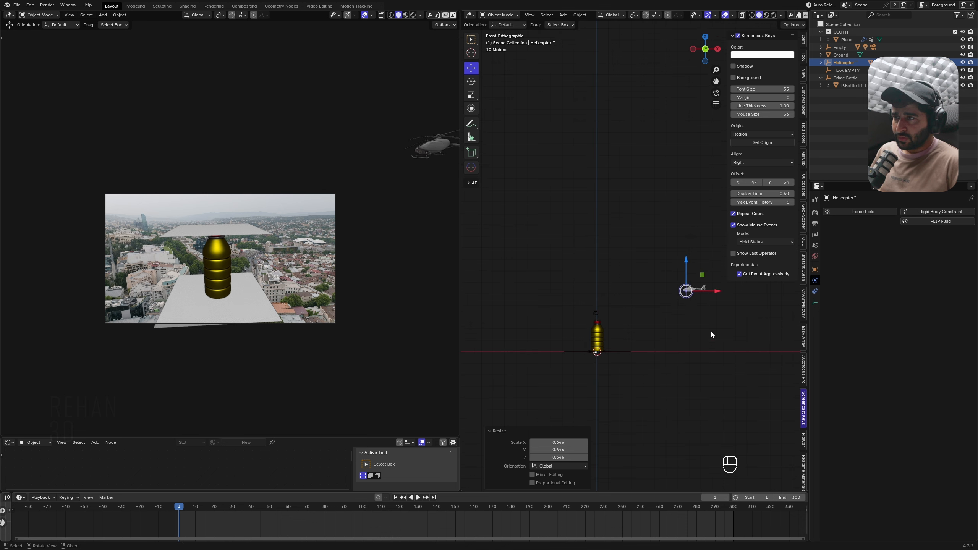
# Step: Move the helicopter back over the bottle cap, about -80.77 m in X and 0.33 m in Z
pyautogui.press('g')
pyautogui.click(629, 340)
pyautogui.scroll(5, 608, 351)
pyautogui.keyDown('shift'); pyautogui.moveTo(597, 356); pyautogui.dragTo(720, 220, button='middle'); pyautogui.keyUp('shift')
pyautogui.scroll(5, 714, 225)
pyautogui.scroll(4, 377, 277)
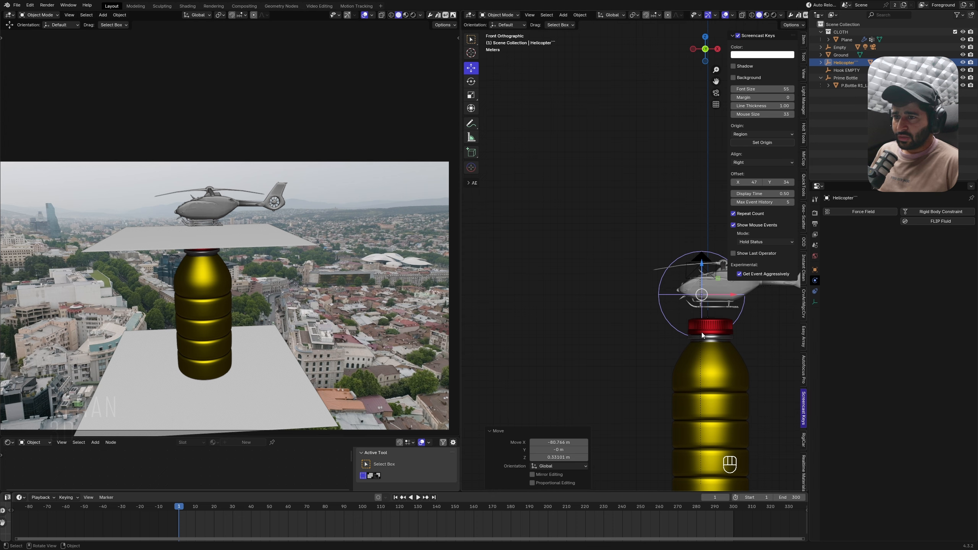
# Step: Center the helicopter over the bottle in top view by moving it about 0.79 m in X and -2.78 m in Y
pyautogui.keyDown('alt'); pyautogui.moveTo(684, 334); pyautogui.dragTo(655, 290, button='middle'); pyautogui.keyUp('alt')
pyautogui.press('g')
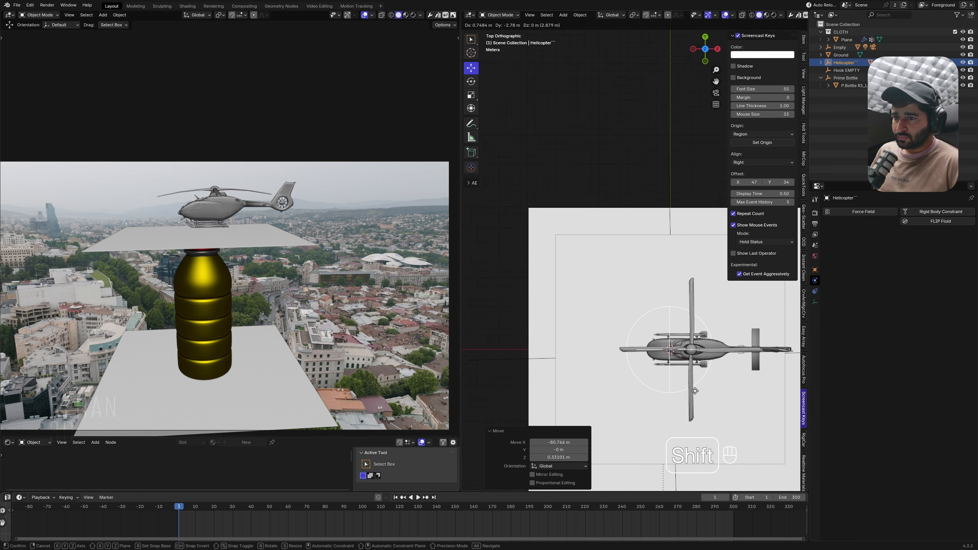
pyautogui.click(698, 391)
pyautogui.keyDown('alt'); pyautogui.moveTo(698, 391); pyautogui.dragTo(689, 356, button='middle'); pyautogui.keyUp('alt')
pyautogui.scroll(2, 242, 366)
pyautogui.scroll(-1, 295, 312)
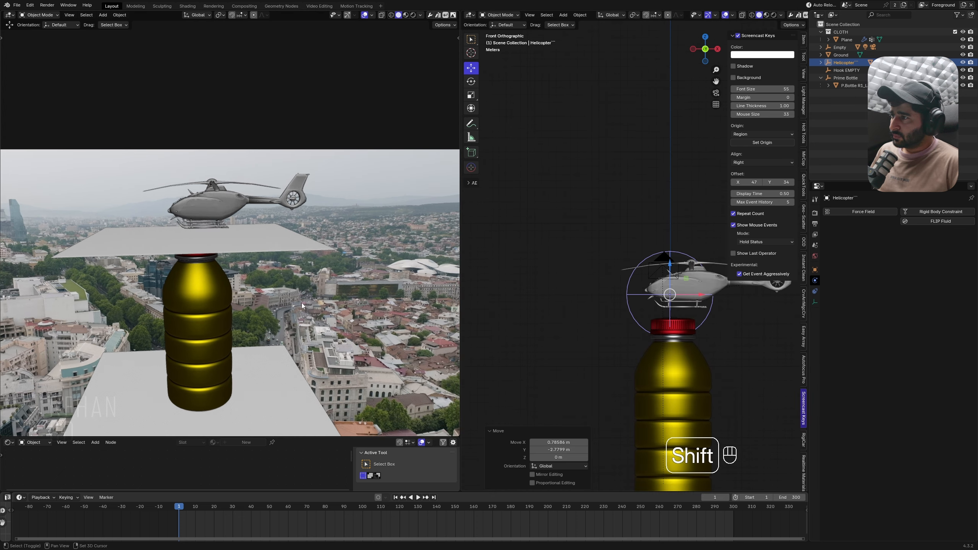
# Step: Set the camera viewport to rendered shading and scale the helicopter's parent empty by about 1.057
pyautogui.keyDown('shift'); pyautogui.moveTo(296, 312); pyautogui.dragTo(313, 309, button='middle'); pyautogui.keyUp('shift')
pyautogui.click(412, 16)
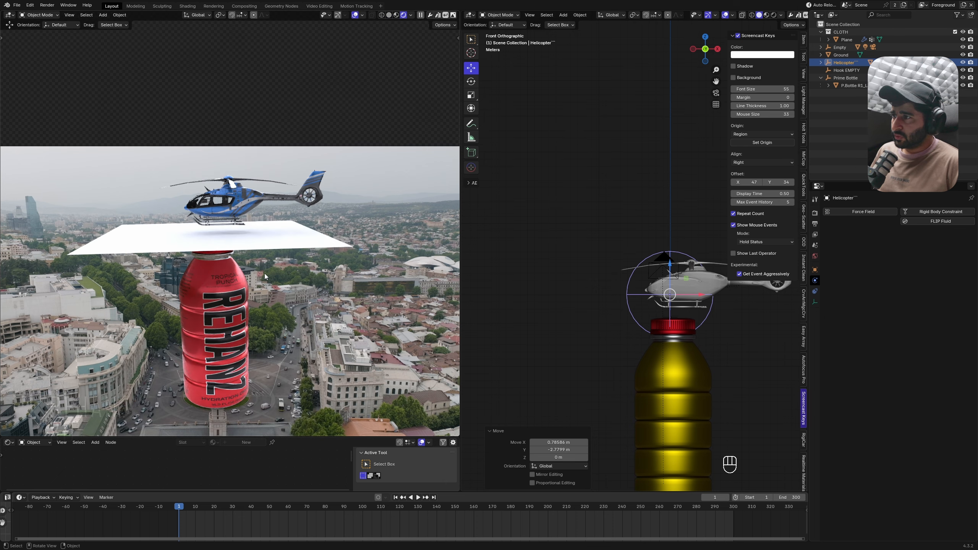
pyautogui.scroll(-1, 264, 274)
pyautogui.press('s')
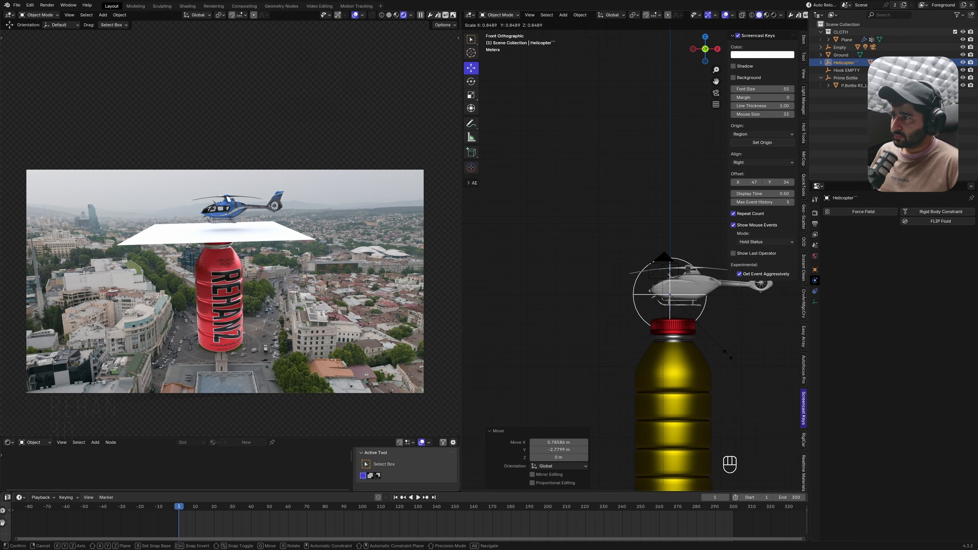
pyautogui.click(746, 363)
pyautogui.scroll(2, 698, 319)
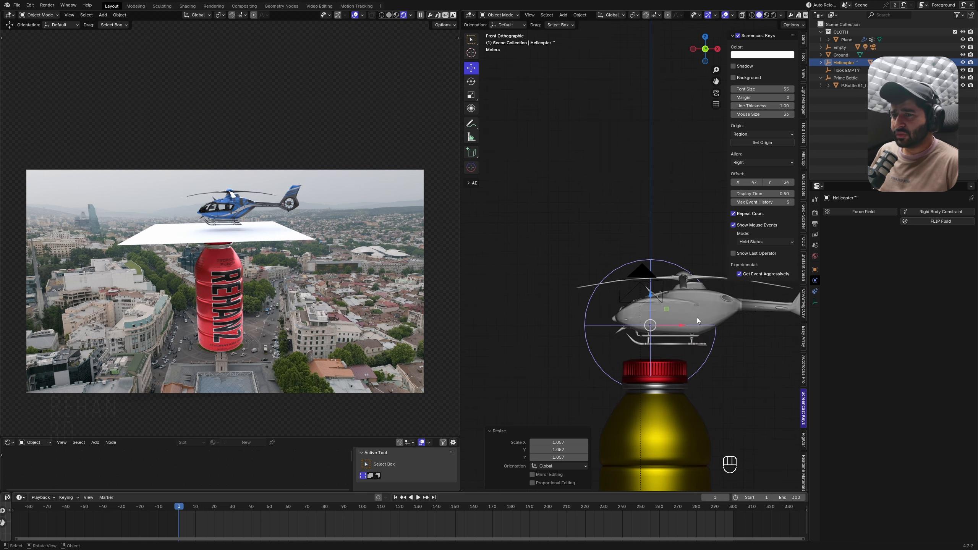
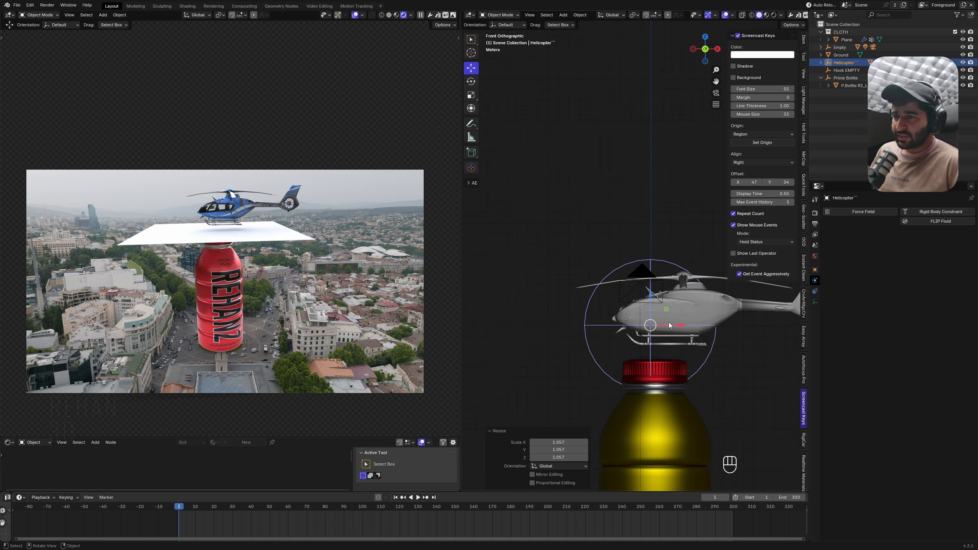
# Step: Lower the helicopter's parent empty about 1.27 m along Z toward the bottle cap
pyautogui.moveTo(652, 302)
pyautogui.mouseDown()
pyautogui.moveTo(656, 316)
pyautogui.moveTo(654, 303)
pyautogui.mouseUp()
pyautogui.scroll(-2, 632, 328)
pyautogui.keyDown('shift'); pyautogui.moveTo(616, 346); pyautogui.dragTo(542, 328, button='middle'); pyautogui.keyUp('shift')
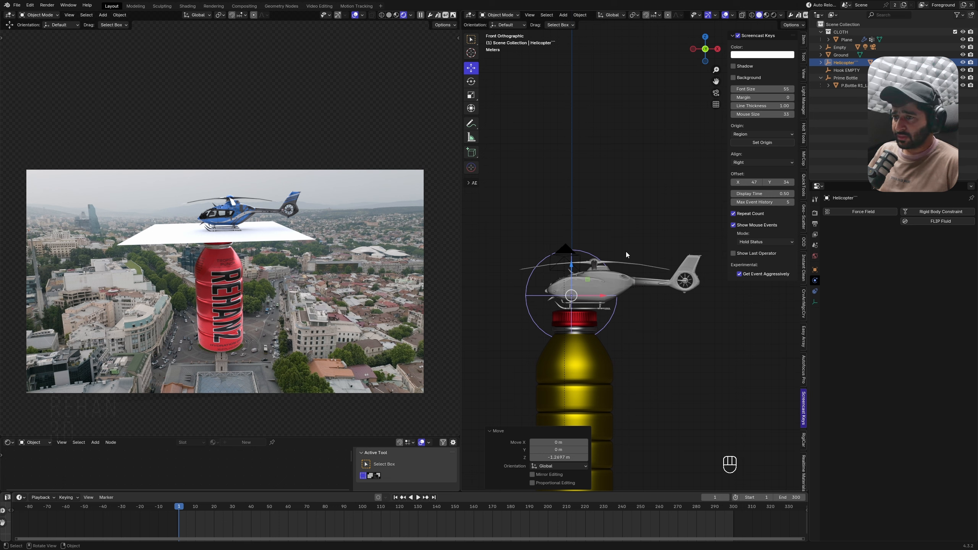
# Step: Keyframe the helicopter's location, rotation and scale, and shift that keyframe to frame 60
pyautogui.press('i')
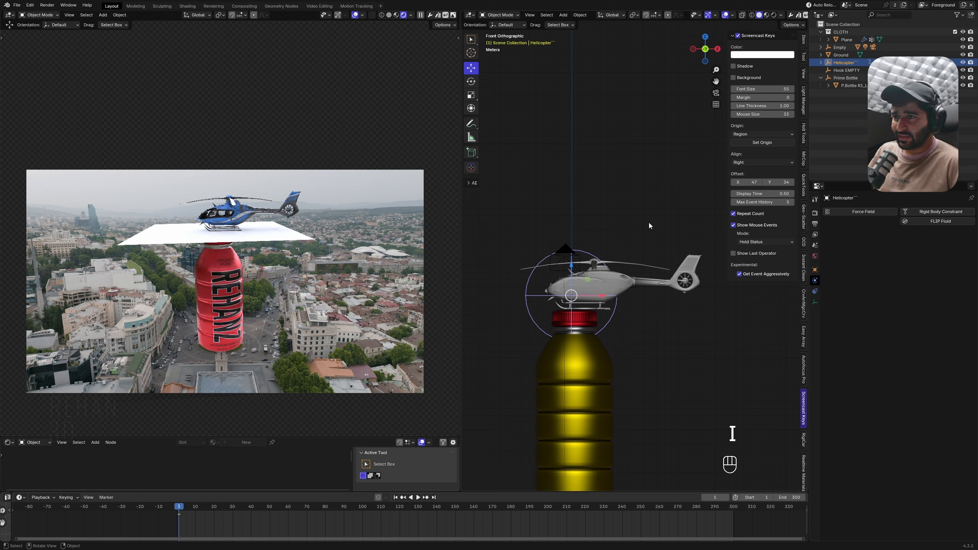
pyautogui.click(805, 41)
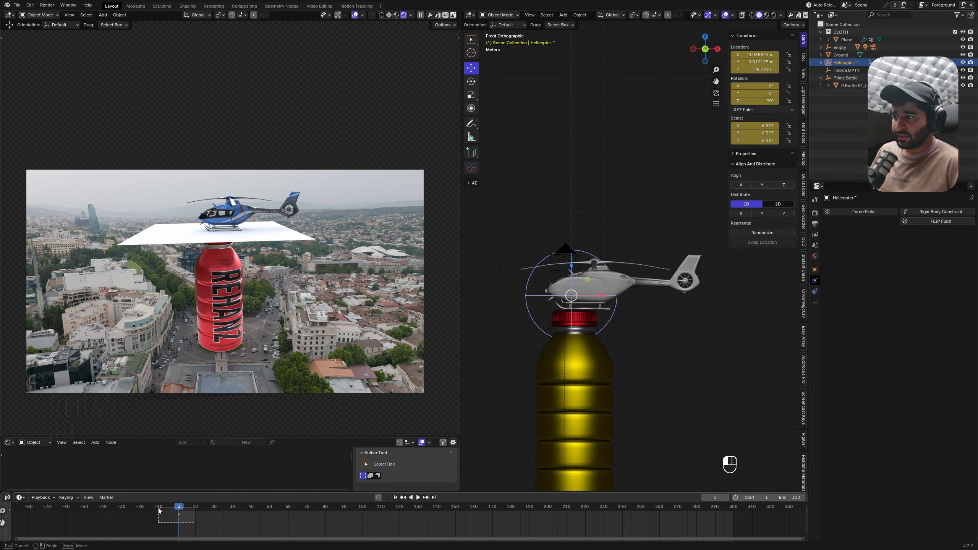
pyautogui.moveTo(179, 516); pyautogui.dragTo(326, 521)
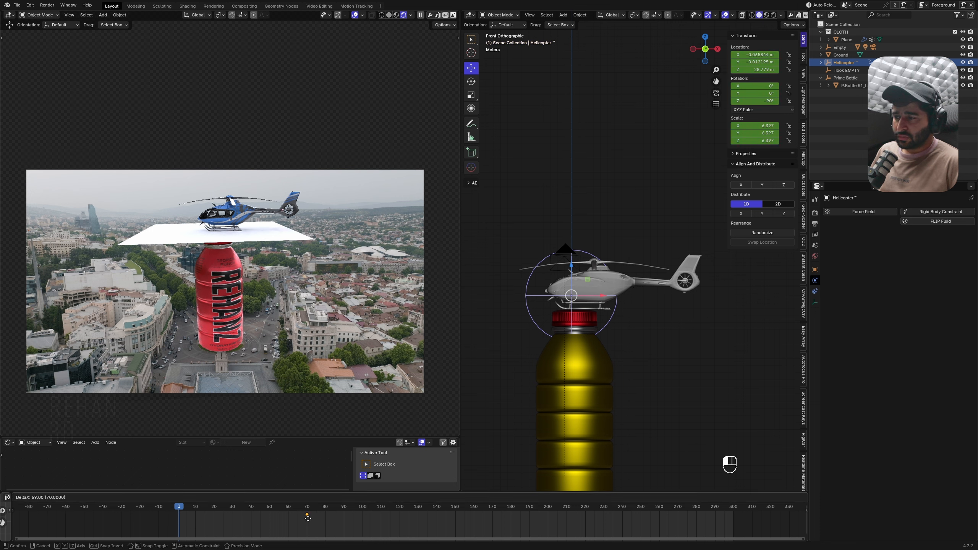
pyautogui.moveTo(291, 524); pyautogui.dragTo(292, 524)
# Step: At frame 1, move the helicopter along X to about 61.4 m, rotate it -22.7° in front view, and keyframe that start pose
pyautogui.scroll(-3, 539, 345)
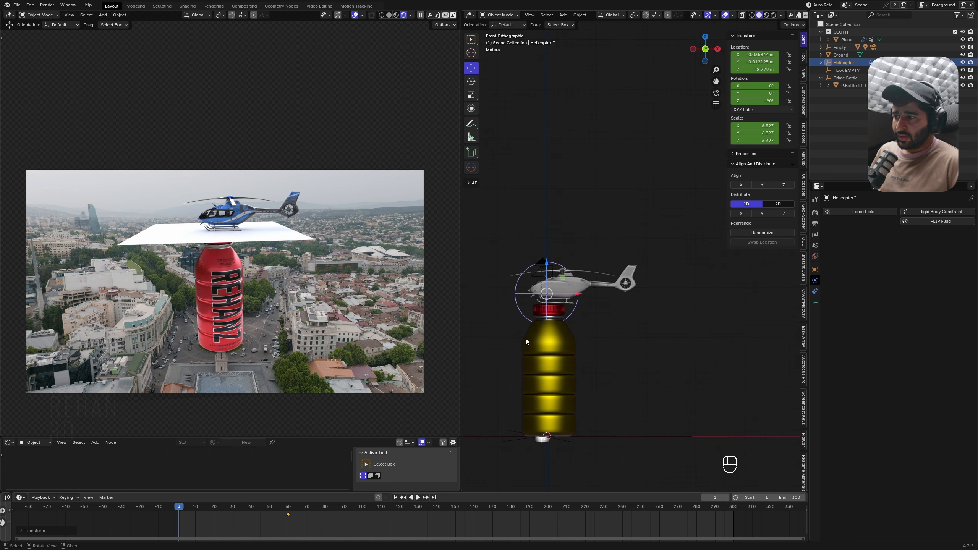
pyautogui.press('g')
pyautogui.press('x')
pyautogui.click(735, 345)
pyautogui.scroll(-3, 732, 346)
pyautogui.keyDown('shift'); pyautogui.moveTo(712, 349); pyautogui.dragTo(613, 362, button='middle'); pyautogui.keyUp('shift')
pyautogui.press('g')
pyautogui.press('x')
pyautogui.click(696, 365)
pyautogui.press('r')
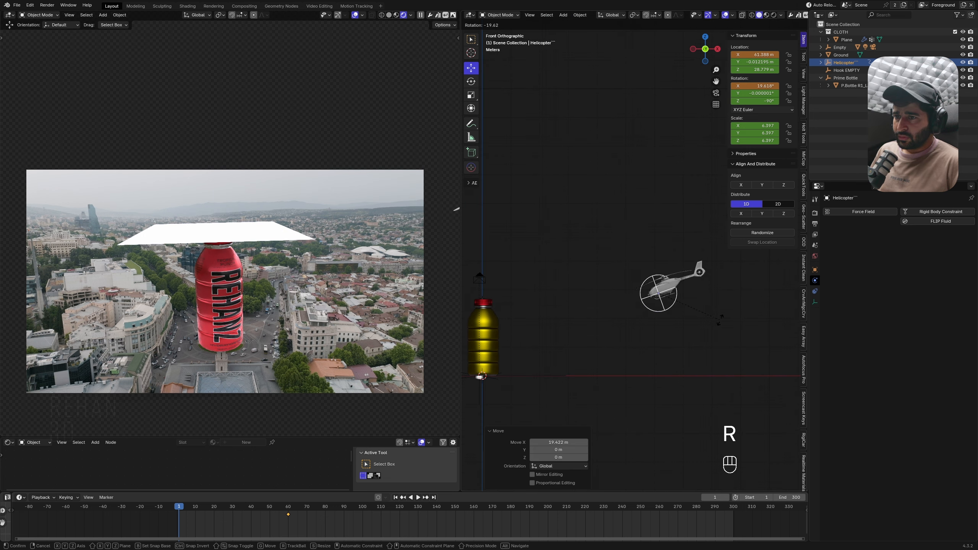
pyautogui.click(726, 319)
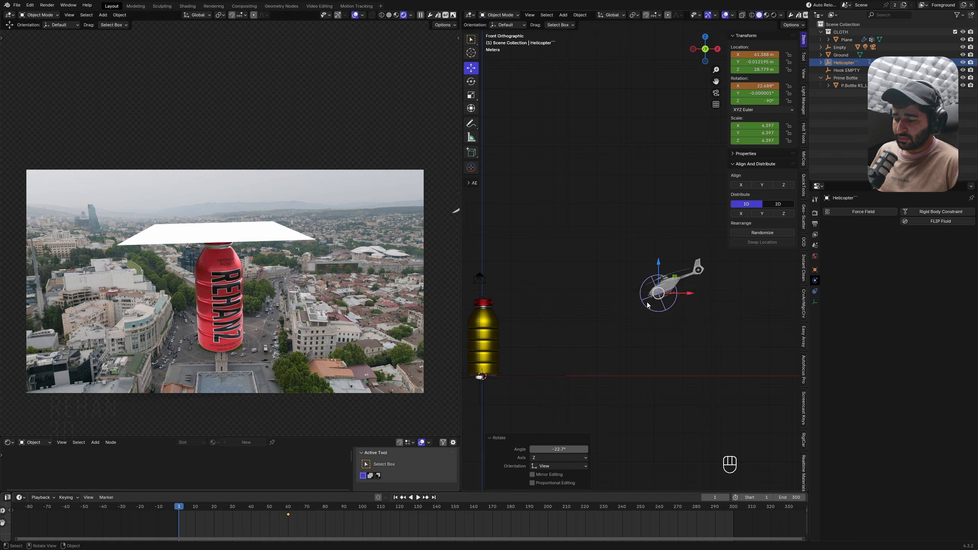
# Step: Play back the helicopter's fly-in from frame 1 and check its timing against the falling cloth
pyautogui.hotkey('shift', 'space')
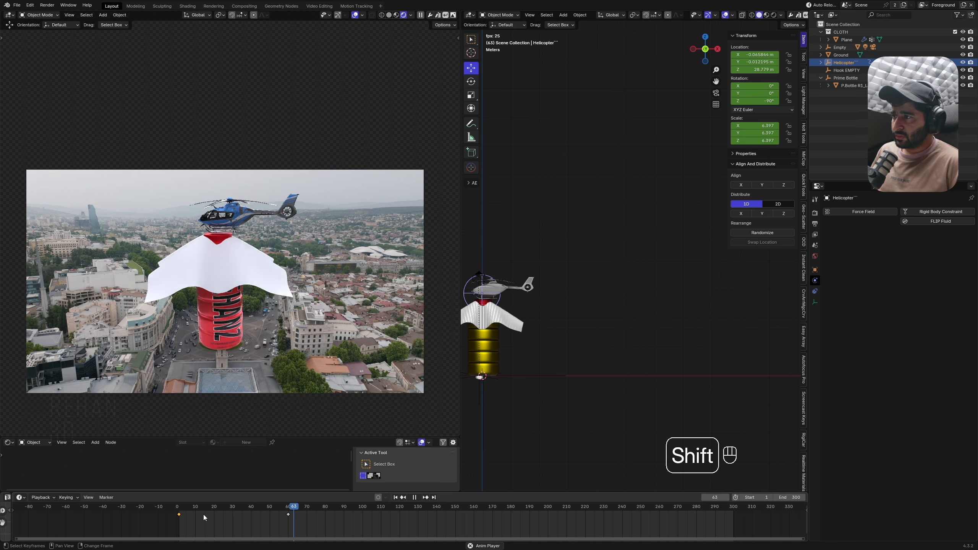
pyautogui.hotkey('shift', 'space')
pyautogui.moveTo(289, 515); pyautogui.dragTo(327, 519)
pyautogui.scroll(2, 327, 520)
pyautogui.moveTo(327, 519); pyautogui.dragTo(359, 516, button='middle')
pyautogui.moveTo(359, 516); pyautogui.dragTo(314, 523)
pyautogui.hotkey('shift', 'space')
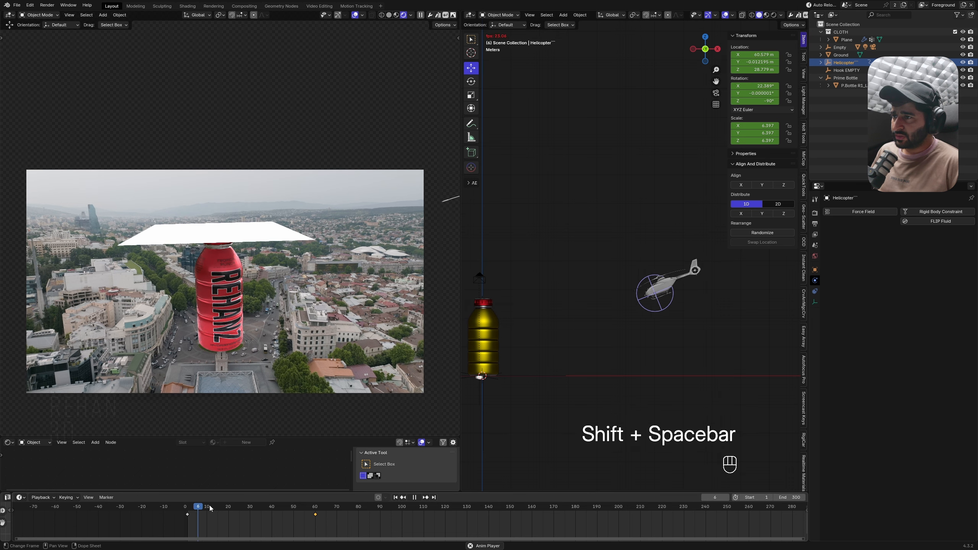
pyautogui.hotkey('shift', 'space')
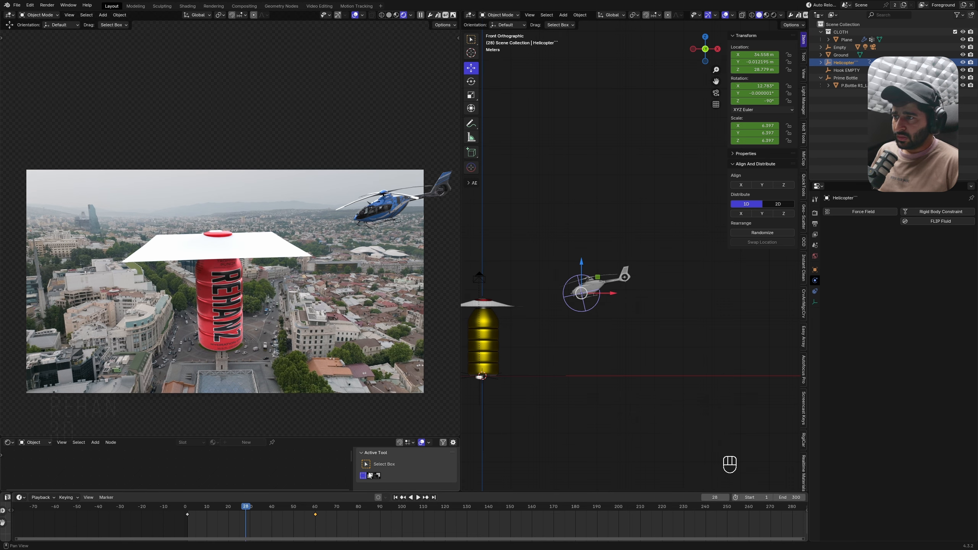
# Step: At frame 1, move the helicopter about -4.24 m in X and -0.07 m in Z, rekey it, and enable auto keying
pyautogui.click(396, 498)
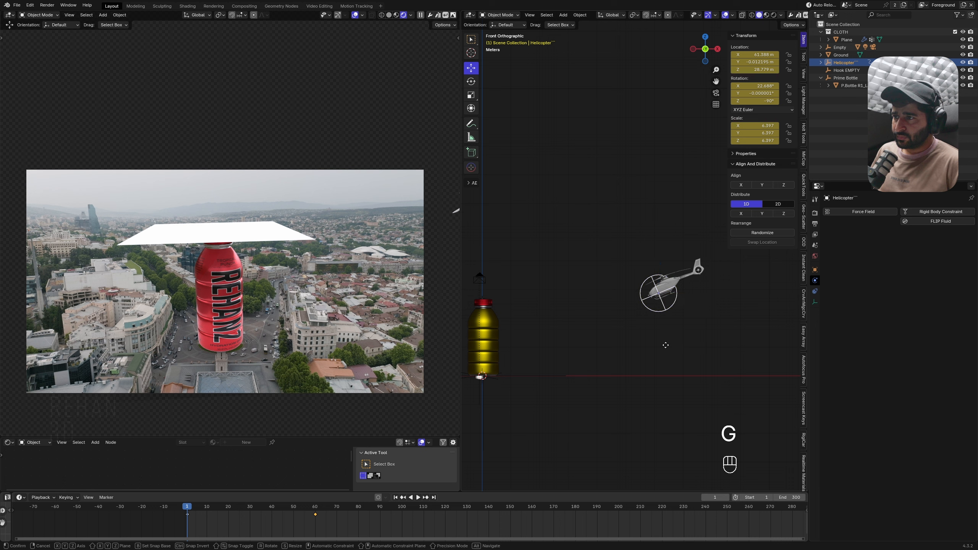
pyautogui.press('shift')
pyautogui.click(588, 351)
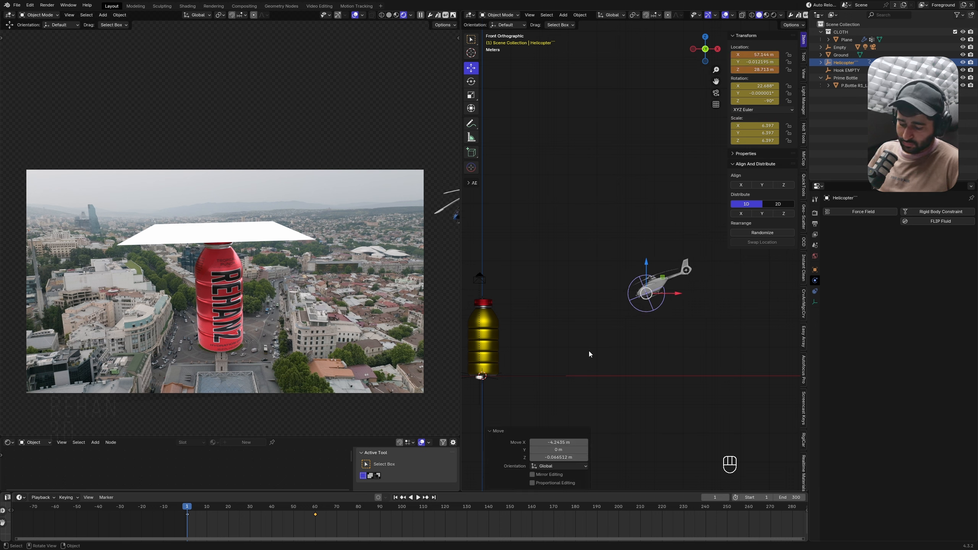
pyautogui.press('i')
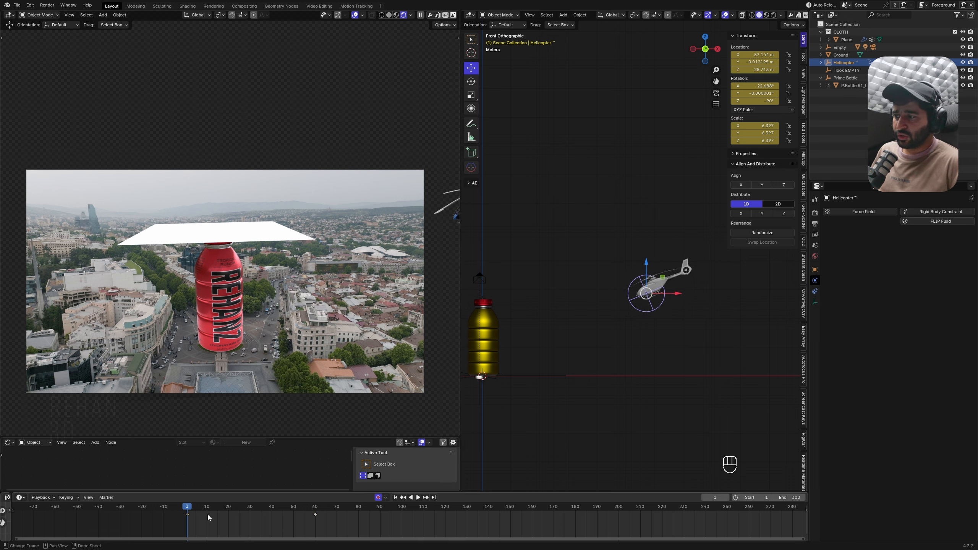
# Step: At frame 60, rotate the helicopter 3.25° in front view and move it about -0.4 m in X and 0.16 m in Z
pyautogui.moveTo(207, 517); pyautogui.dragTo(315, 515)
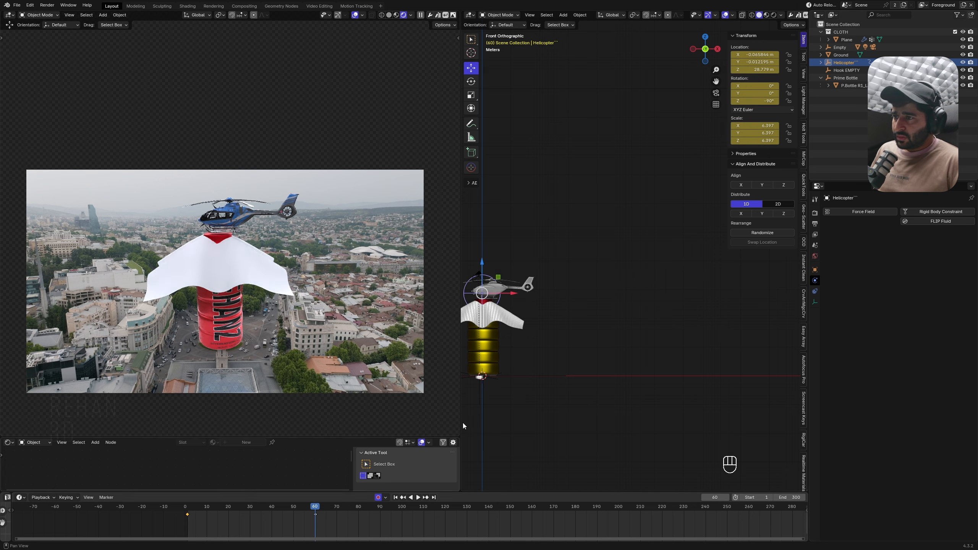
pyautogui.scroll(2, 499, 349)
pyautogui.keyDown('shift'); pyautogui.moveTo(499, 349); pyautogui.dragTo(676, 331, button='middle'); pyautogui.keyUp('shift')
pyautogui.scroll(5, 613, 394)
pyautogui.keyDown('shift'); pyautogui.moveTo(606, 396); pyautogui.dragTo(688, 351, button='middle'); pyautogui.keyUp('shift')
pyautogui.scroll(3, 688, 351)
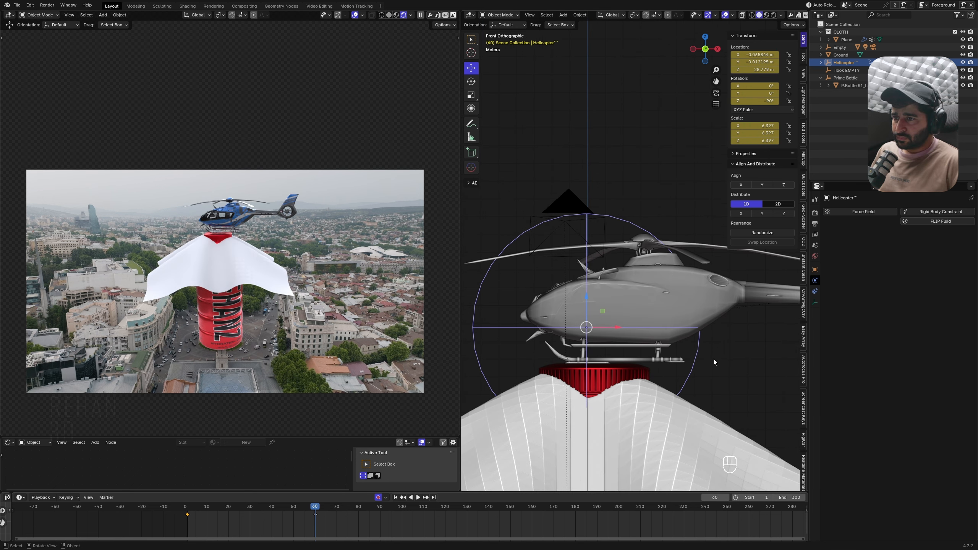
pyautogui.press('r')
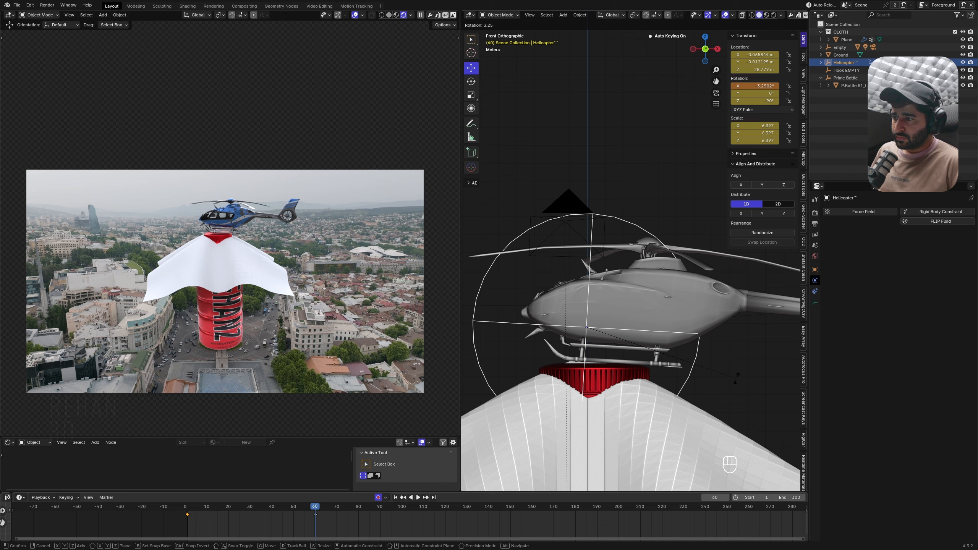
pyautogui.click(736, 378)
pyautogui.press('g')
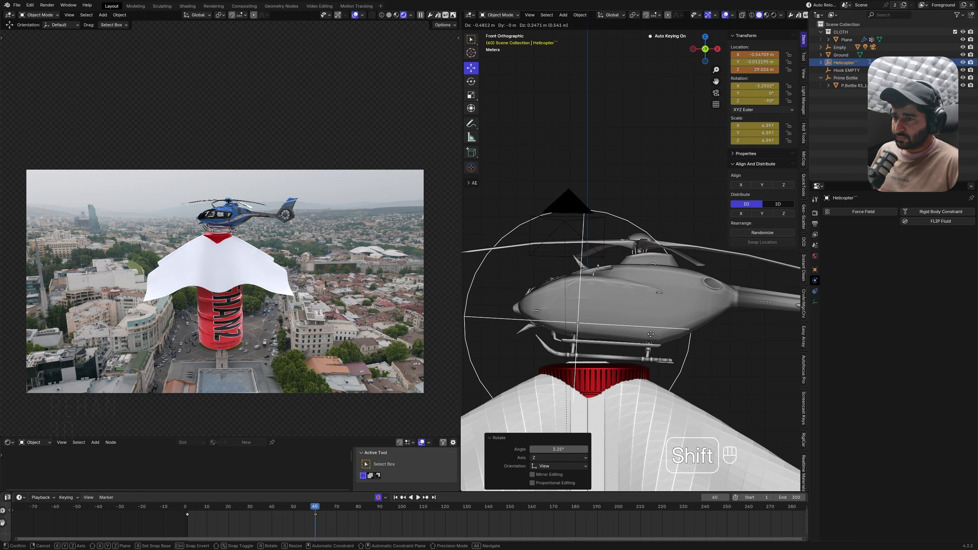
pyautogui.click(666, 349)
# Step: At frame 70, lower the helicopter about 0.17 m and shift it about 0.03 m in X
pyautogui.press('space')
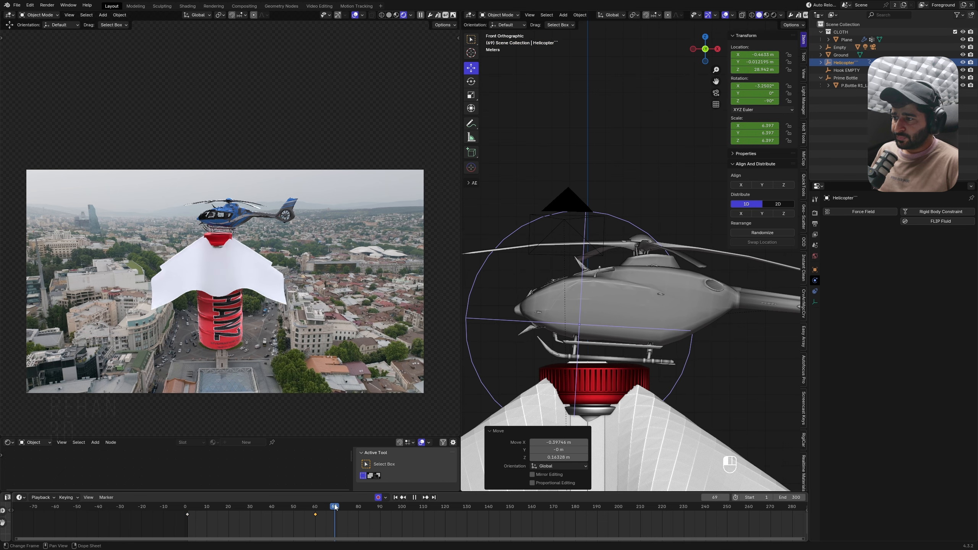
pyautogui.press('g')
pyautogui.click(591, 389)
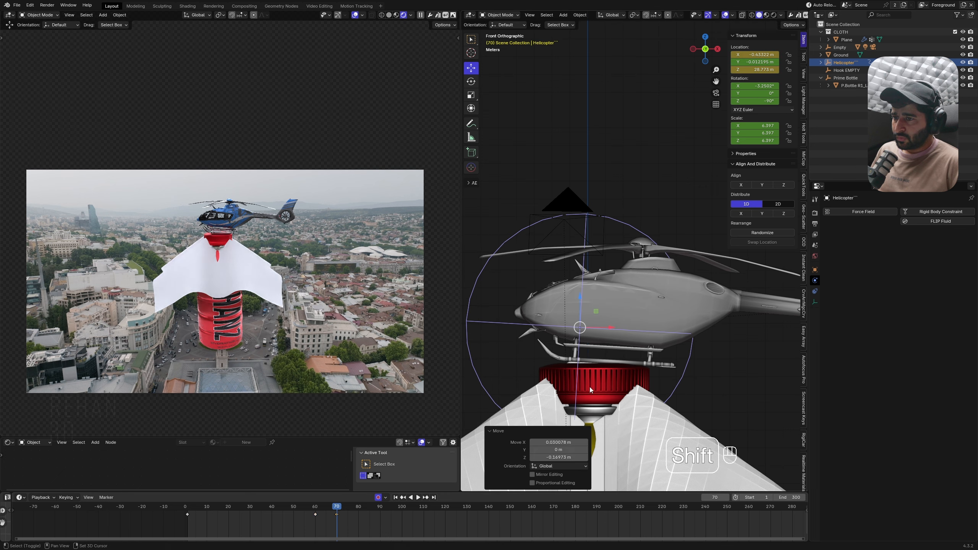
# Step: Set the camera viewport to solid shading and rotate the helicopter about -7.51° in front view at frame 90
pyautogui.moveTo(339, 509); pyautogui.dragTo(259, 508)
pyautogui.hotkey('shift', 'space')
pyautogui.hotkey('shift', 'space')
pyautogui.press('z')
pyautogui.moveTo(371, 508); pyautogui.dragTo(381, 509)
pyautogui.press('r')
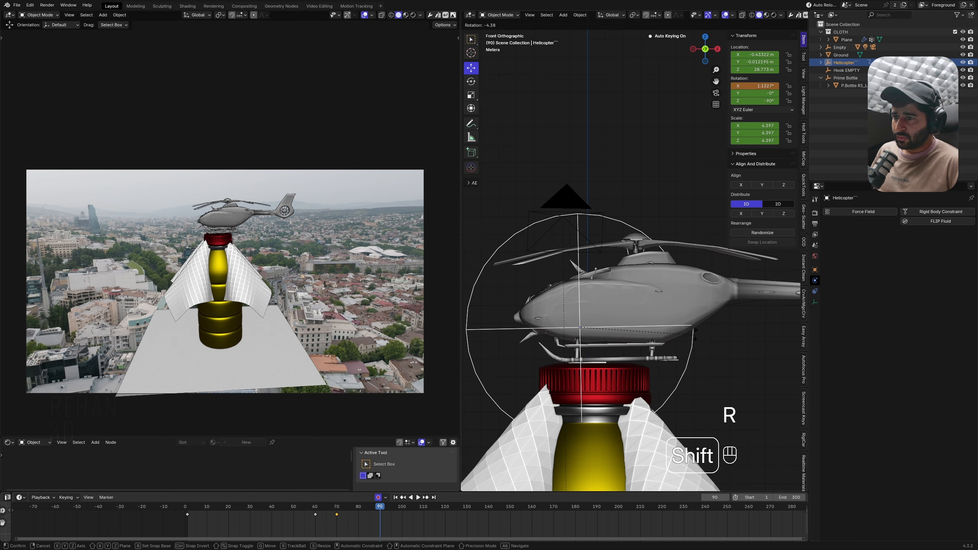
pyautogui.click(580, 129)
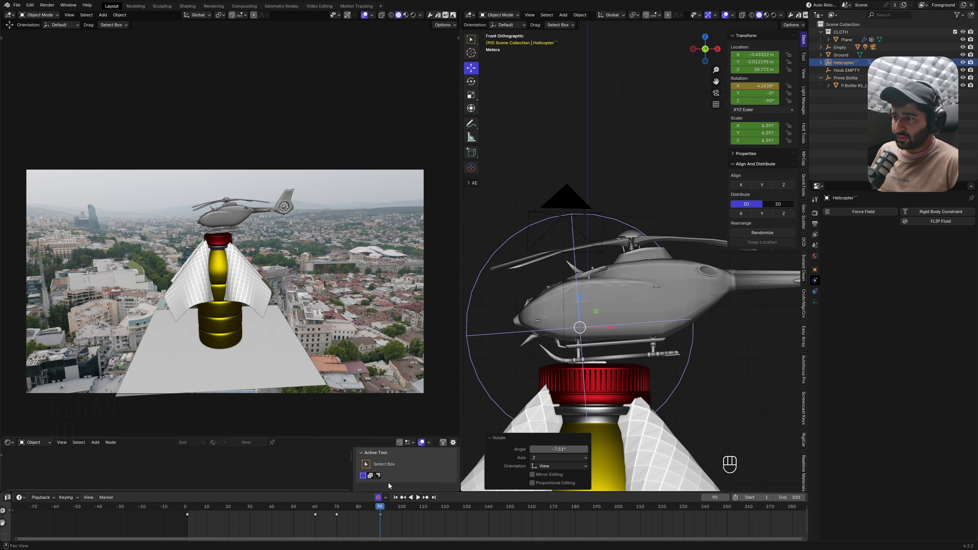
# Step: Review the hover, and raise the helicopter about 0.81 m along Z at frame 60
pyautogui.moveTo(380, 508); pyautogui.dragTo(285, 508)
pyautogui.hotkey('shift', 'space')
pyautogui.hotkey('shift', 'space')
pyautogui.click(314, 509)
pyautogui.hotkey('shift', 'space')
pyautogui.press('Escape')
pyautogui.press('g')
pyautogui.press('z')
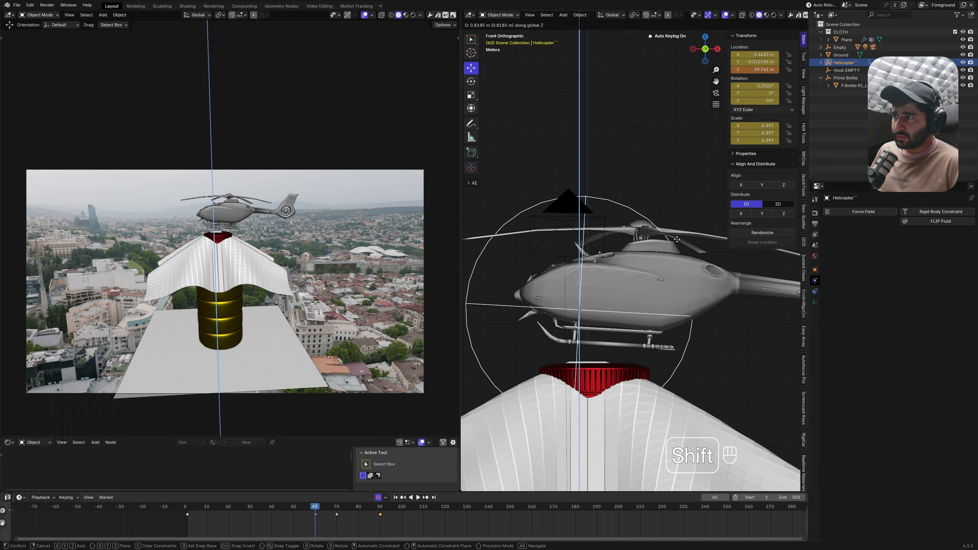
pyautogui.click(679, 262)
# Step: Replay the hover from frame 60 and move the frame 90 keyframe earlier to about frame 86
pyautogui.hotkey('shift', 'space')
pyautogui.hotkey('shift', 'space')
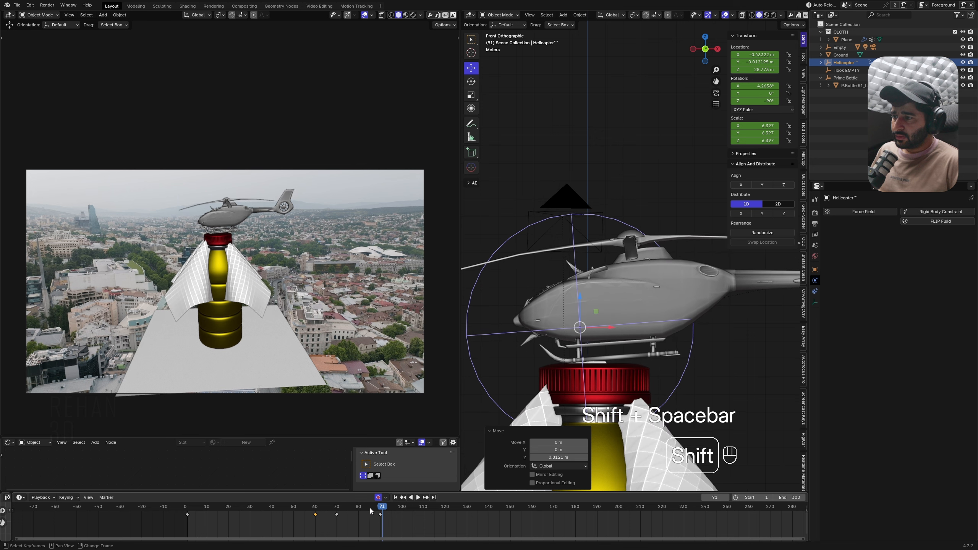
pyautogui.click(313, 508)
pyautogui.hotkey('shift', 'space')
pyautogui.hotkey('shift', 'space')
pyautogui.moveTo(380, 515); pyautogui.dragTo(617, 511)
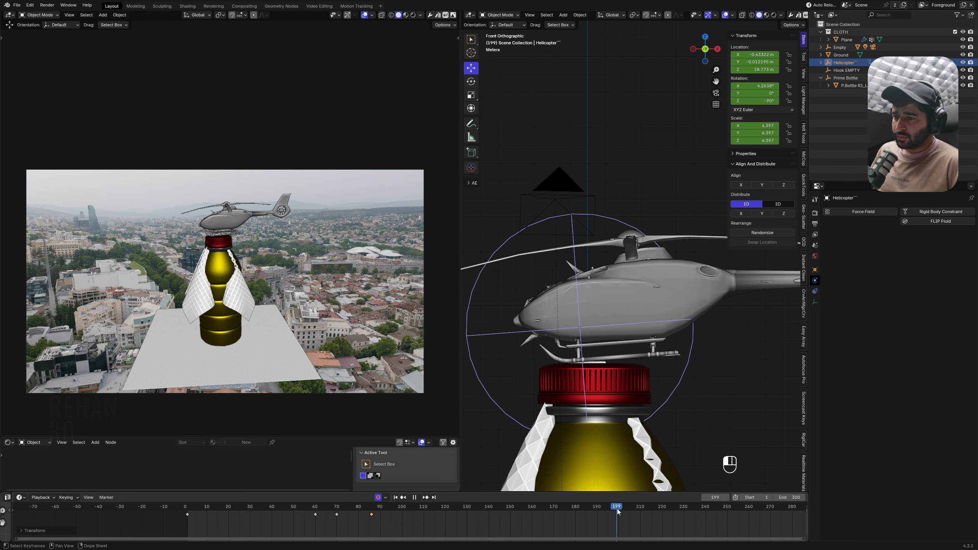
# Step: At frame 200, move the helicopter about -64 m along X so it flies past the bottle
pyautogui.scroll(-5, 589, 244)
pyautogui.keyDown('shift'); pyautogui.moveTo(681, 380); pyautogui.dragTo(710, 396, button='middle'); pyautogui.keyUp('shift')
pyautogui.press('g')
pyautogui.press('x')
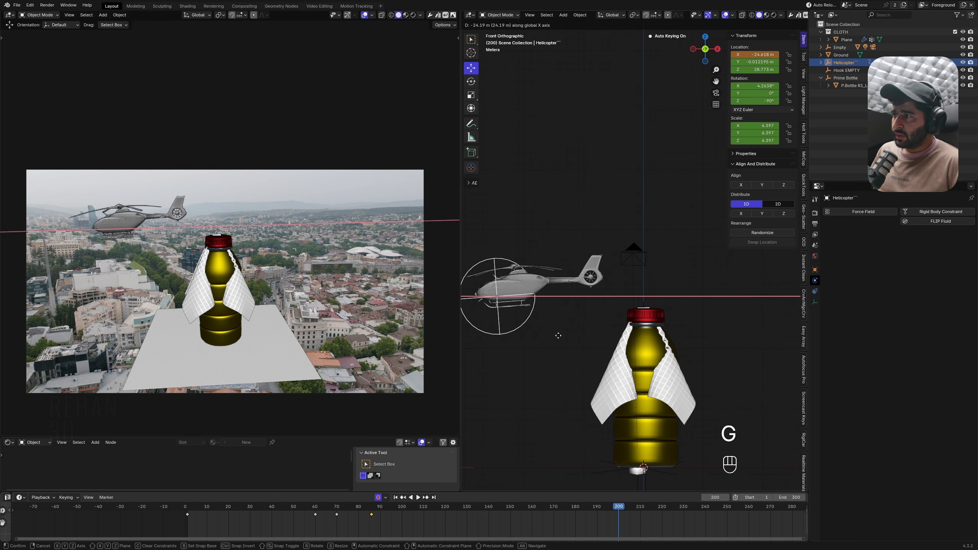
pyautogui.click(665, 327)
# Step: At frame 200, raise the helicopter about 1.6 m and rotate it about -20° in front view
pyautogui.scroll(-5, 644, 327)
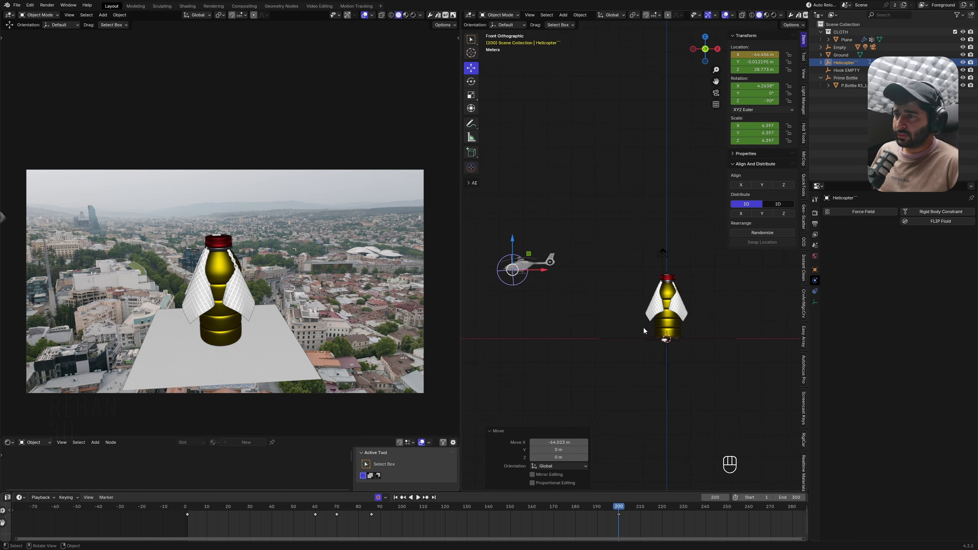
pyautogui.press('g')
pyautogui.click(550, 286)
pyautogui.press('r')
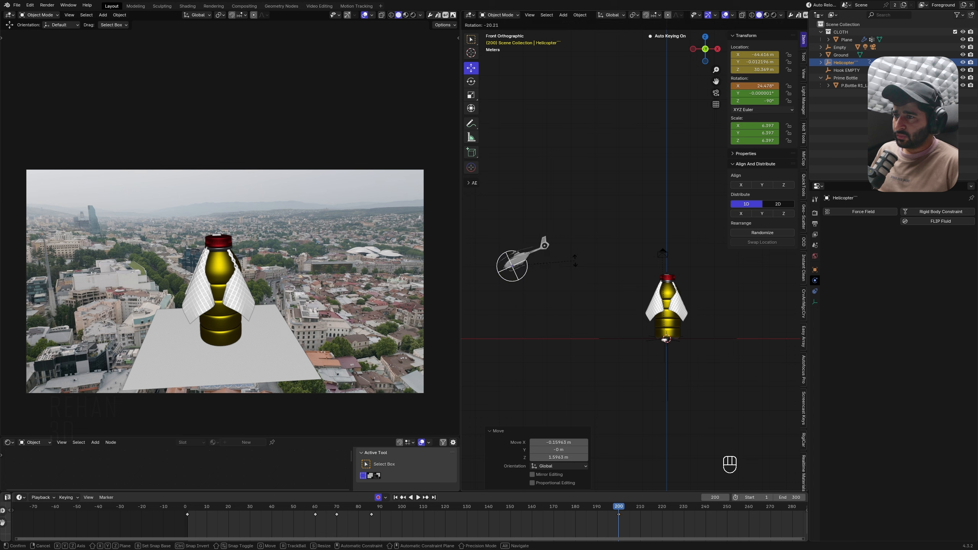
pyautogui.click(576, 264)
# Step: Review the full flight, and lower the helicopter about 0.27 m along Z at frame 60
pyautogui.hotkey('shift', 'space')
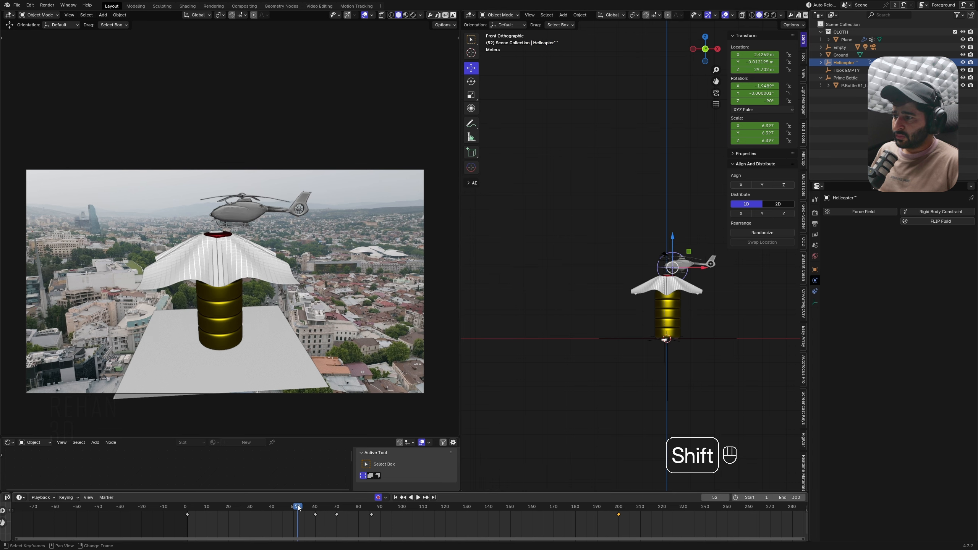
pyautogui.click(201, 510)
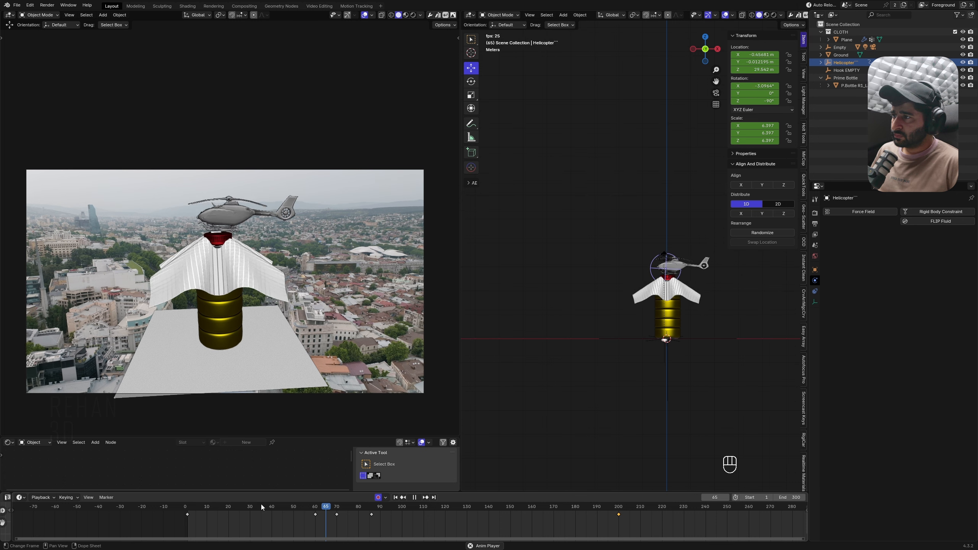
pyautogui.click(317, 508)
pyautogui.hotkey('shift', 'space')
pyautogui.click(316, 509)
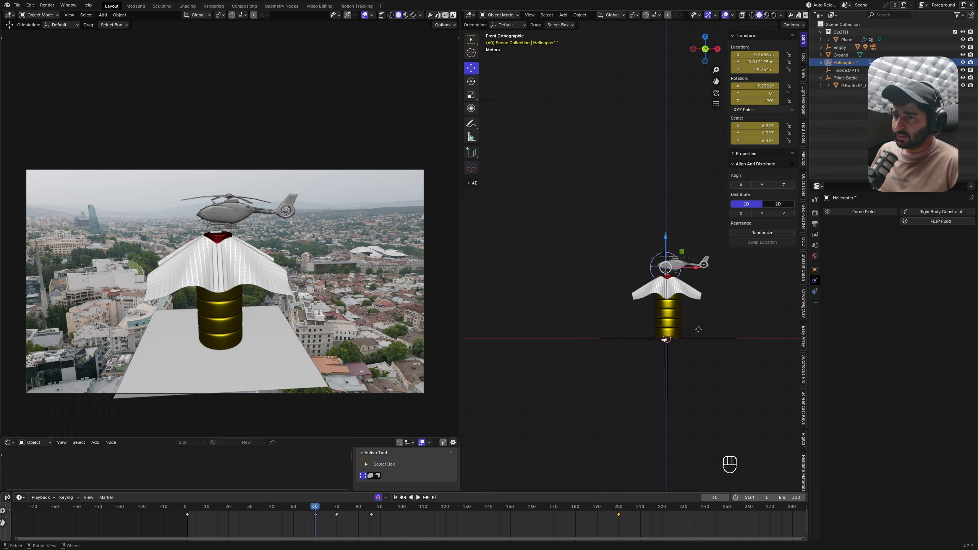
pyautogui.press('g')
pyautogui.middleClick(692, 342)
pyautogui.click(693, 339)
# Step: Review the hover, copy the frame 70 keyframe to frame 79, and delay the following rotation keyframe to about frame 94
pyautogui.hotkey('shift', 'space')
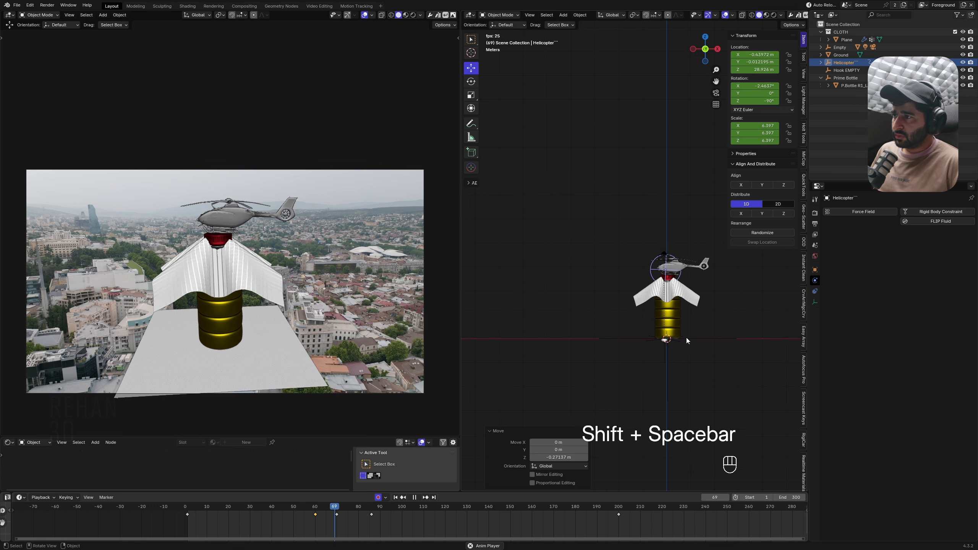
pyautogui.click(314, 510)
pyautogui.hotkey('shift', 'space')
pyautogui.hotkey('shift', 'space')
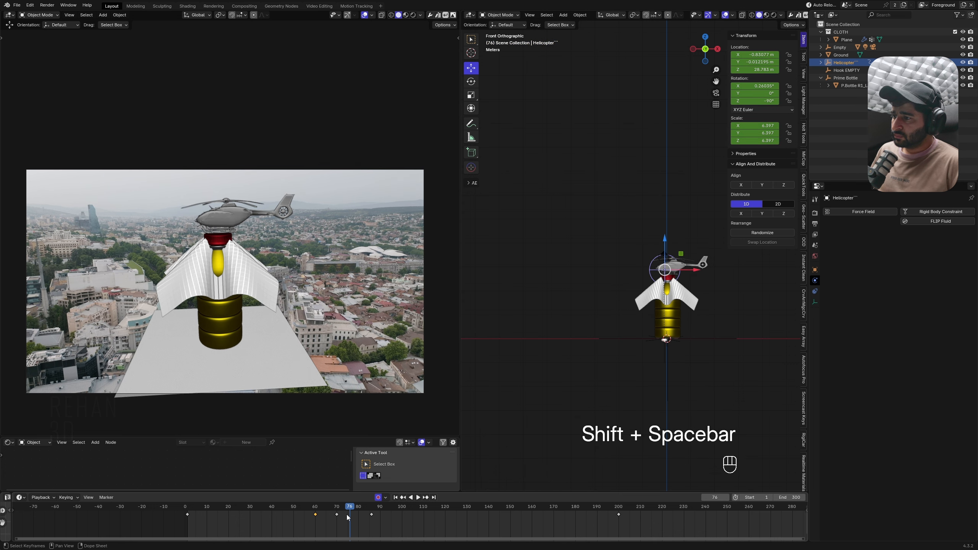
pyautogui.moveTo(326, 514); pyautogui.dragTo(328, 516)
pyautogui.scroll(2, 346, 518)
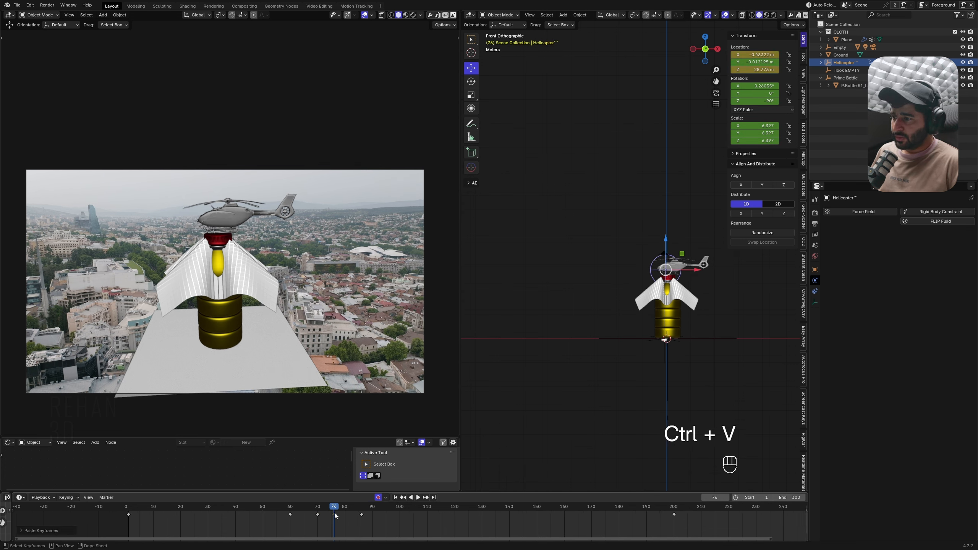
pyautogui.moveTo(337, 514); pyautogui.dragTo(359, 515)
# Step: Review the hover, and rotate the helicopter slightly in front view at frame 79
pyautogui.click(286, 510)
pyautogui.hotkey('shift', 'space')
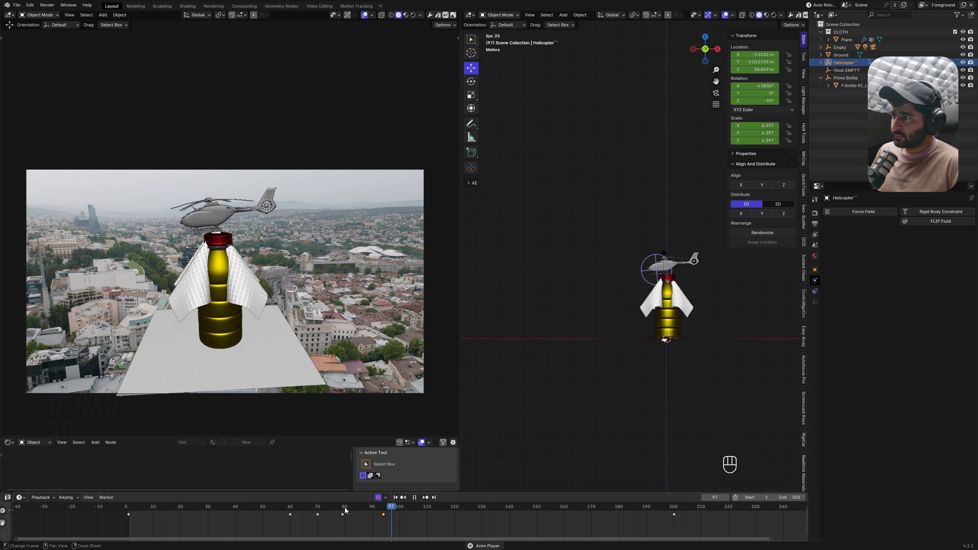
pyautogui.click(300, 506)
pyautogui.hotkey('shift', 'space')
pyautogui.click(343, 506)
pyautogui.scroll(8, 705, 337)
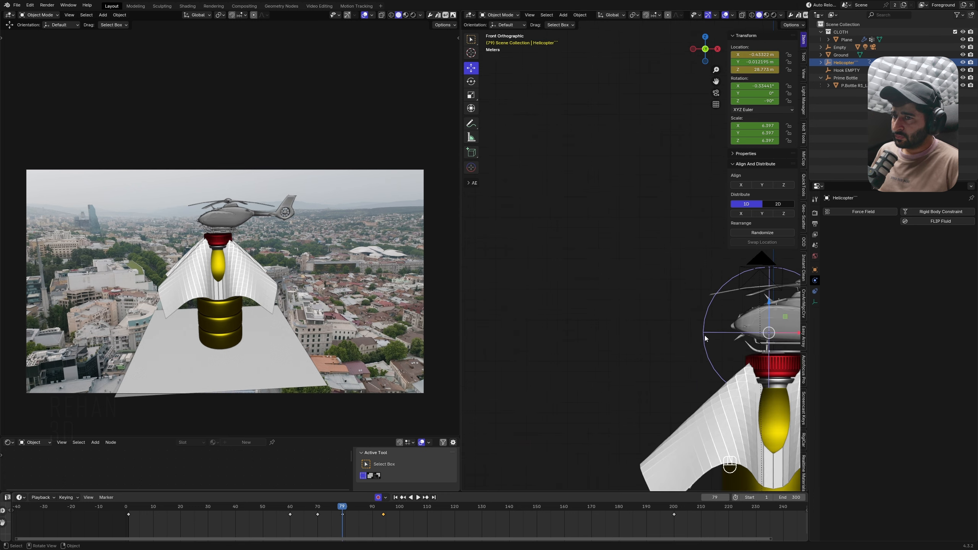
pyautogui.keyDown('shift'); pyautogui.moveTo(705, 338); pyautogui.dragTo(544, 325, button='middle'); pyautogui.keyUp('shift')
pyautogui.scroll(4, 578, 347)
pyautogui.press('r')
pyautogui.click(704, 406)
# Step: Replay the approach, and rotate the helicopter about 4.16° in front view at frame 60
pyautogui.hotkey('shift', 'space')
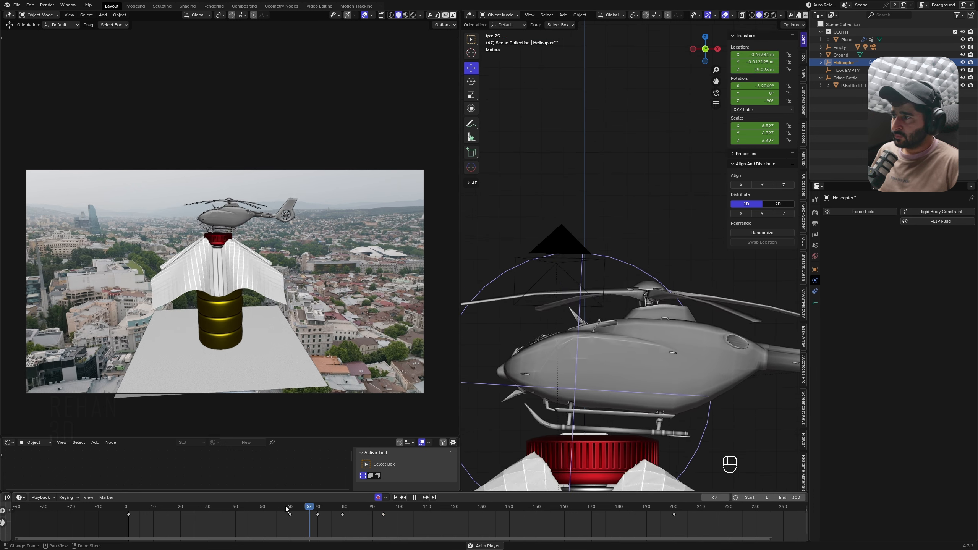
pyautogui.click(279, 507)
pyautogui.click(257, 508)
pyautogui.click(203, 509)
pyautogui.hotkey('shift', 'space')
pyautogui.press('r')
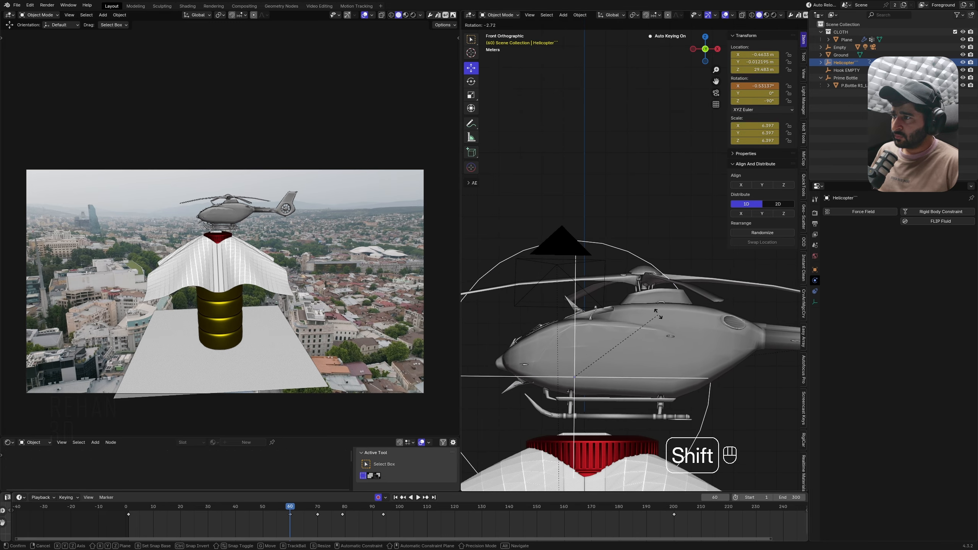
pyautogui.click(527, 336)
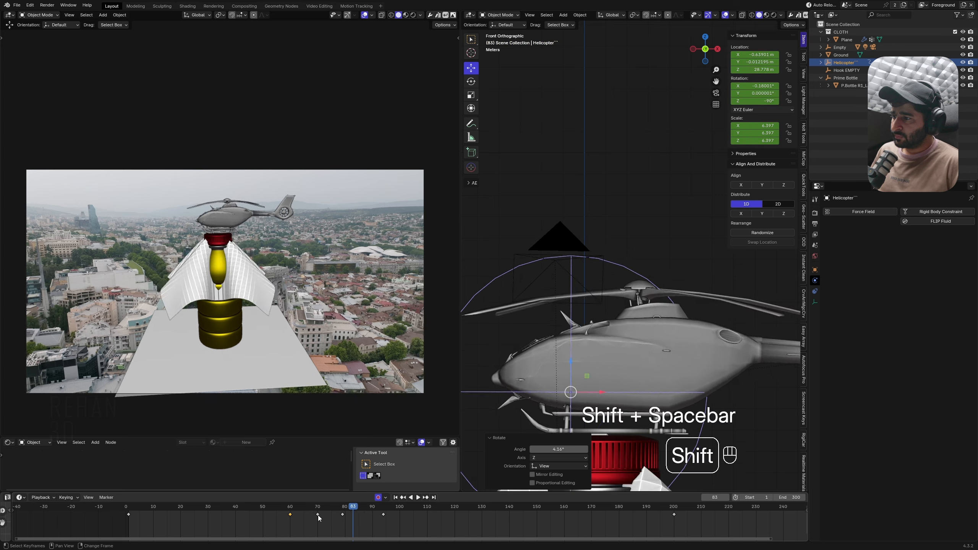
# Step: Check the motion around the hover, and lower the helicopter about 0.21 m along Z at frame 60
pyautogui.keyDown('shift'); pyautogui.moveTo(319, 509); pyautogui.dragTo(284, 509); pyautogui.keyUp('shift')
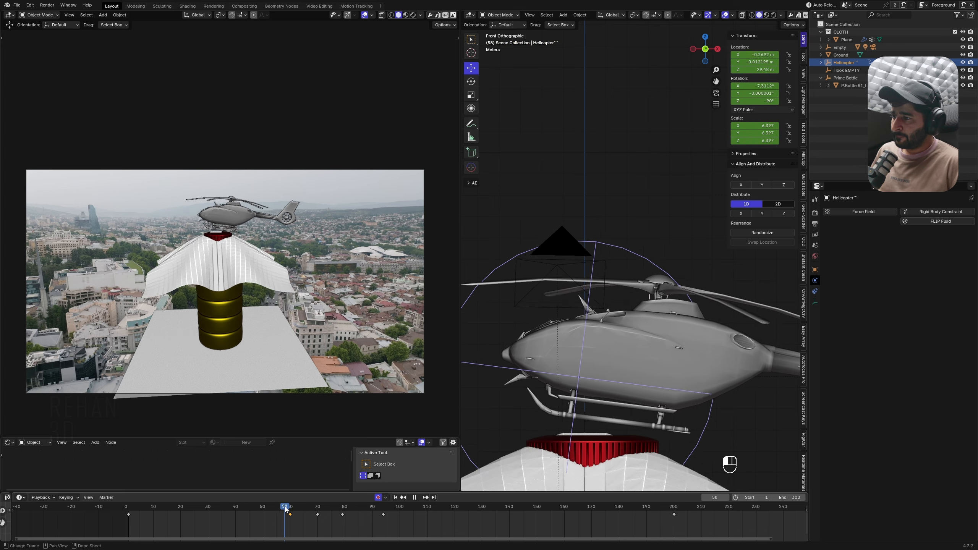
pyautogui.press('g')
pyautogui.press('z')
pyautogui.keyDown('shift'); pyautogui.click(555, 422); pyautogui.keyUp('shift')
pyautogui.hotkey('shift', 'space')
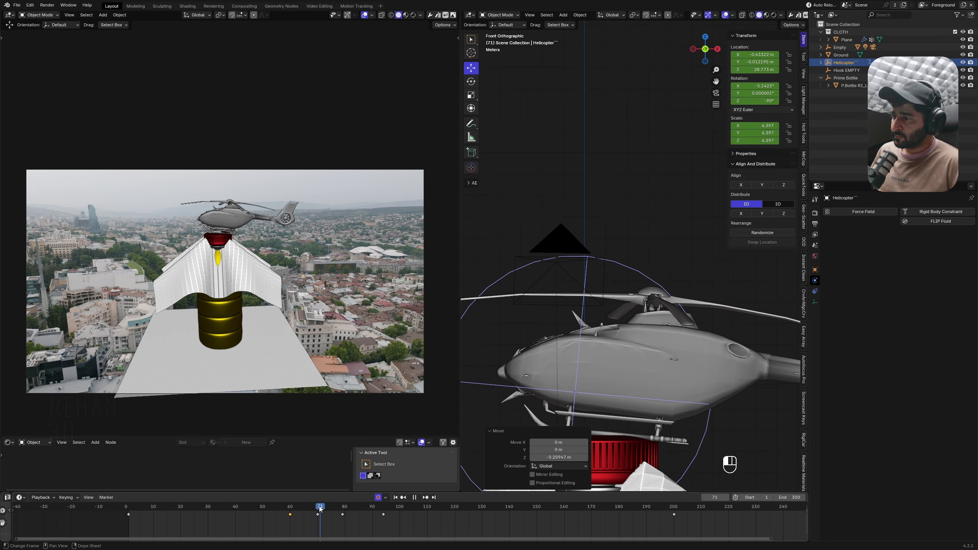
# Step: At frame 79, adjust the helicopter's rotation again in front view and replay the fly-in
pyautogui.moveTo(319, 505); pyautogui.dragTo(342, 505)
pyautogui.press('r')
pyautogui.click(641, 374)
pyautogui.hotkey('shift', 'space')
pyautogui.click(275, 509)
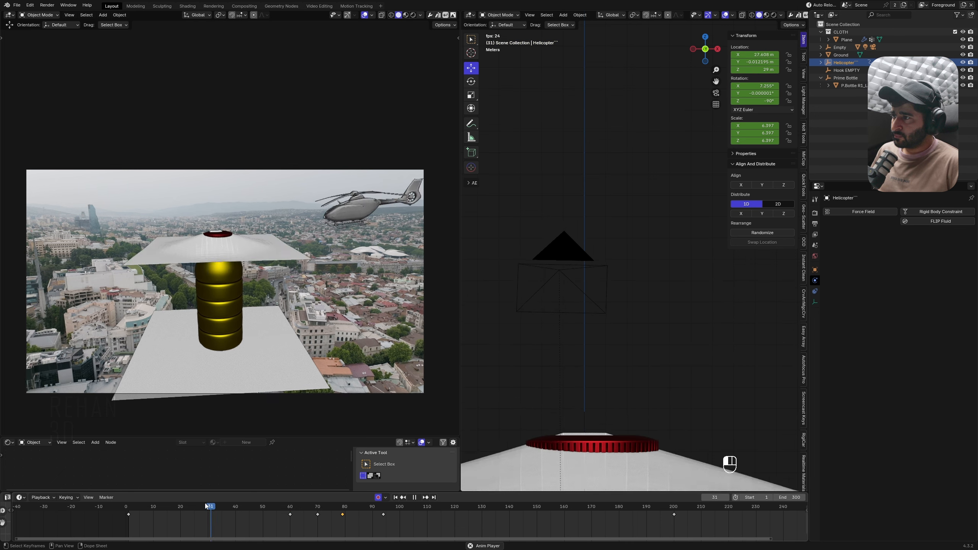
pyautogui.press('g')
pyautogui.press('z')
pyautogui.keyDown('shift'); pyautogui.click(555, 417); pyautogui.keyUp('shift')
# Step: Delay the helicopter keyframes at frames 70, 79 and 94 by about 20 frames, to frames 90, 99 and 114
pyautogui.click(301, 506)
pyautogui.hotkey('shift', 'space')
pyautogui.click(250, 507)
pyautogui.hotkey('shift', 'space')
pyautogui.moveTo(429, 533); pyautogui.dragTo(306, 508)
pyautogui.press('g')
pyautogui.click(369, 513)
pyautogui.click(283, 508)
pyautogui.hotkey('shift', 'space')
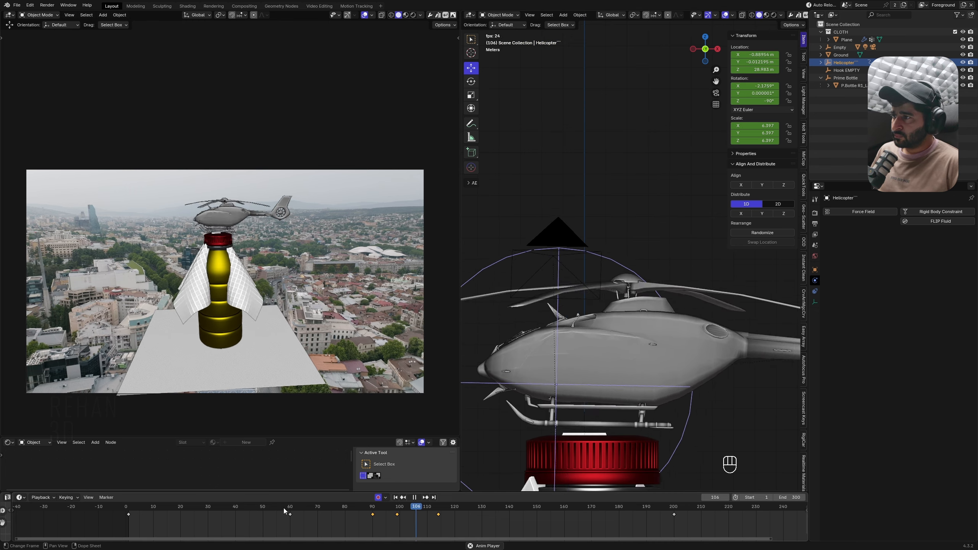
# Step: Review the retimed flight from the first frame, examining the hover and departure in the camera view up close
pyautogui.scroll(-3, 408, 517)
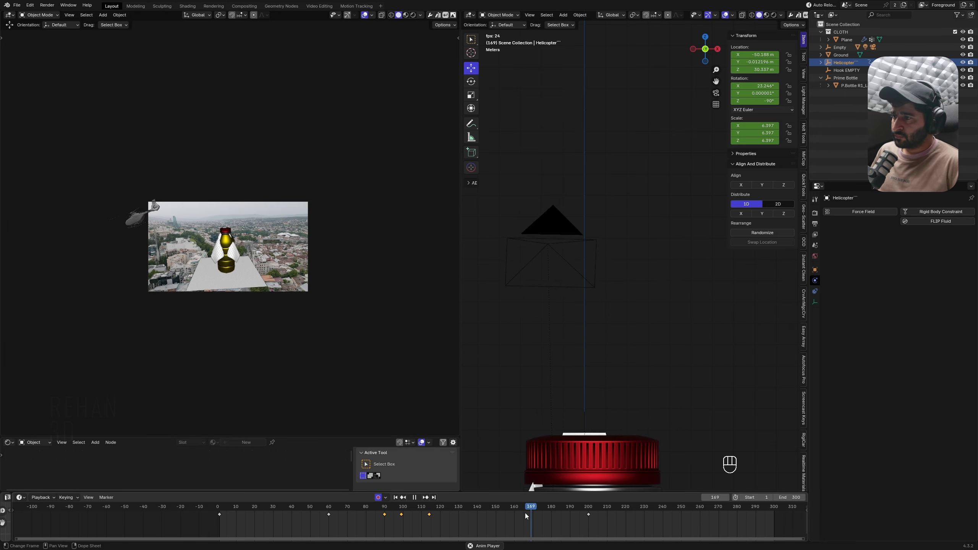
pyautogui.keyDown('shift'); pyautogui.moveTo(549, 513); pyautogui.dragTo(193, 527, button='right'); pyautogui.keyUp('shift')
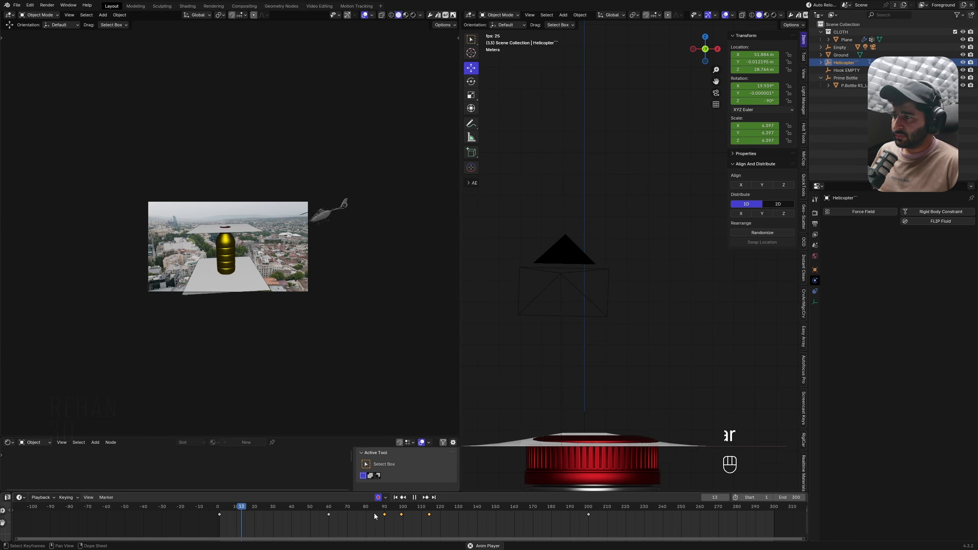
pyautogui.scroll(4, 266, 251)
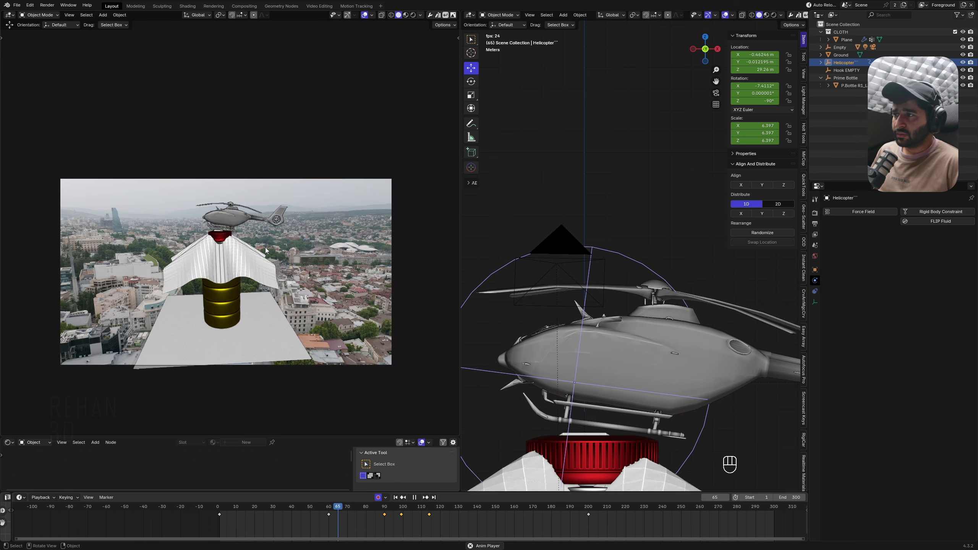
pyautogui.scroll(4, 266, 251)
pyautogui.hotkey('shift', 'space')
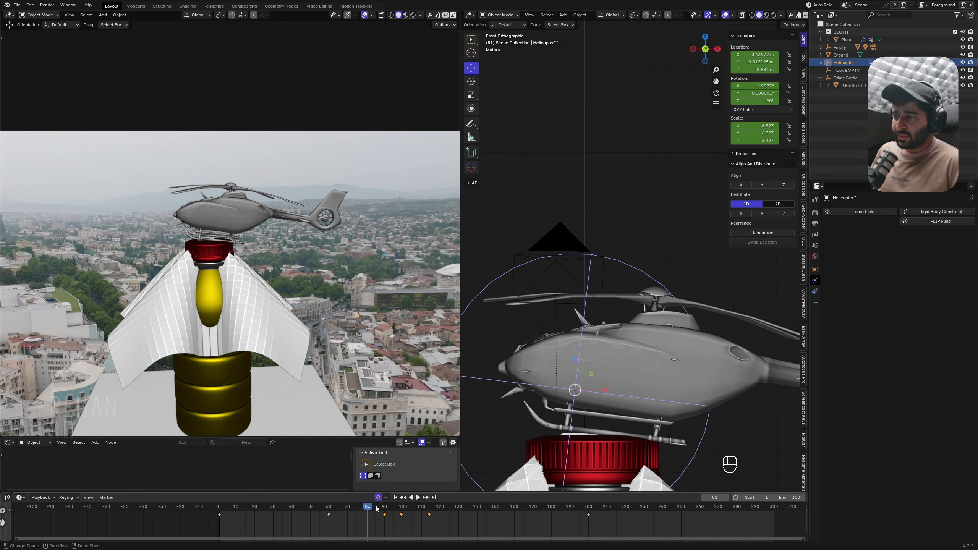
pyautogui.hotkey('shift', 'Left')
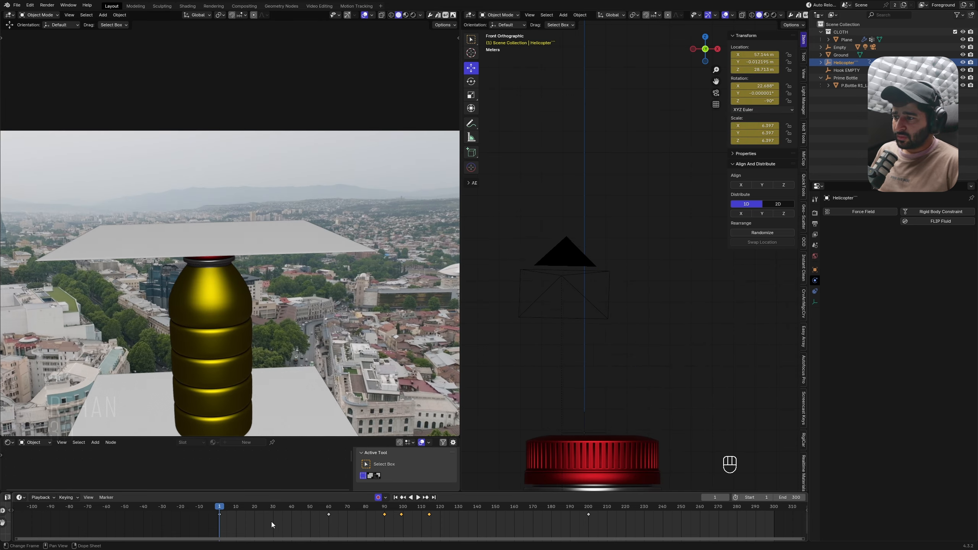
pyautogui.moveTo(218, 510); pyautogui.dragTo(389, 499)
pyautogui.click(395, 498)
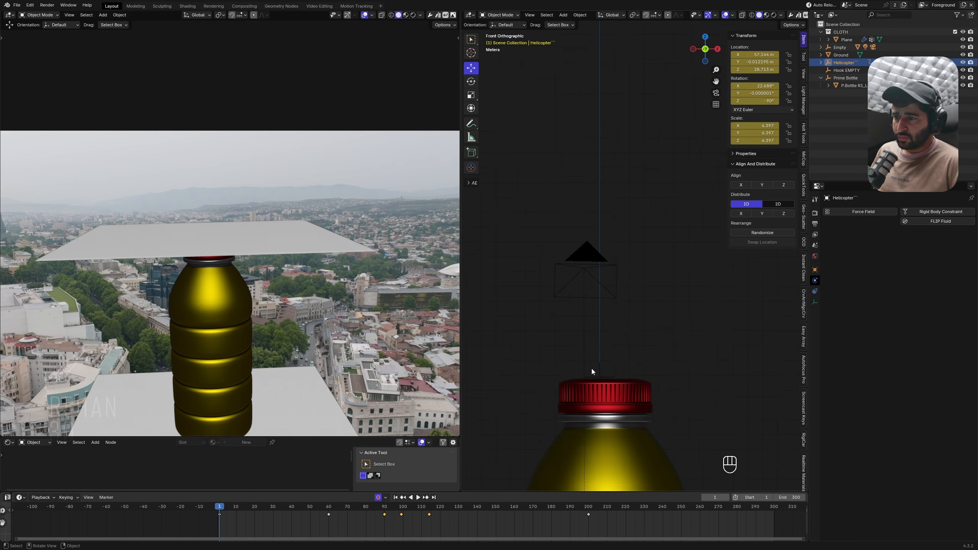
pyautogui.press('space')
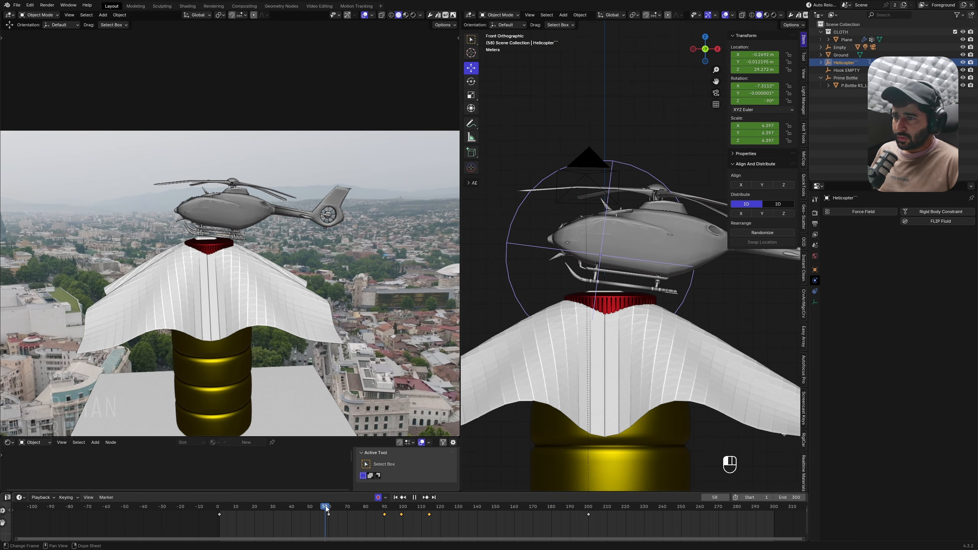
# Step: At frame 90, turn off the viewport display of the Cloth modifier on the cloth plane
pyautogui.moveTo(384, 510)
pyautogui.mouseDown()
pyautogui.moveTo(399, 509)
pyautogui.moveTo(375, 504)
pyautogui.moveTo(384, 511)
pyautogui.mouseUp()
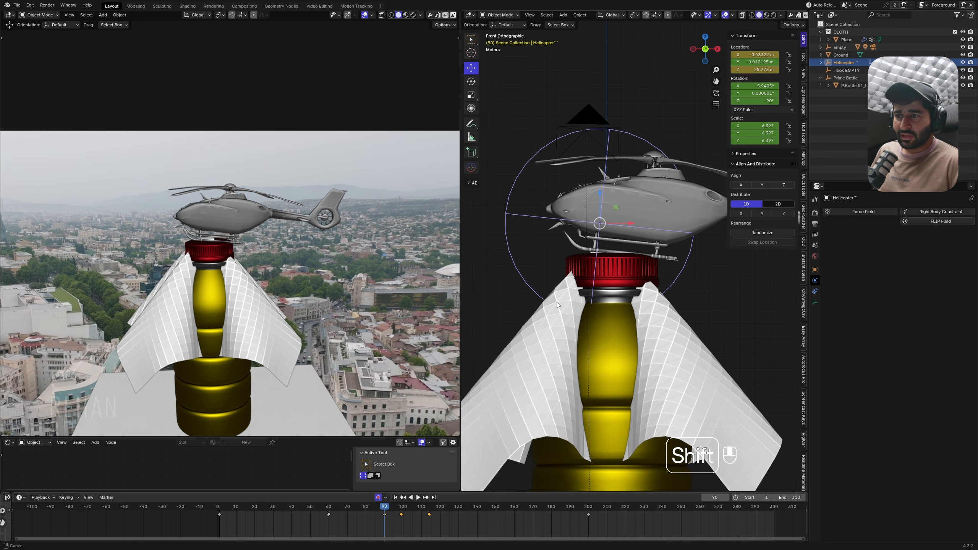
pyautogui.scroll(2, 580, 354)
pyautogui.click(847, 70)
pyautogui.scroll(-2, 651, 338)
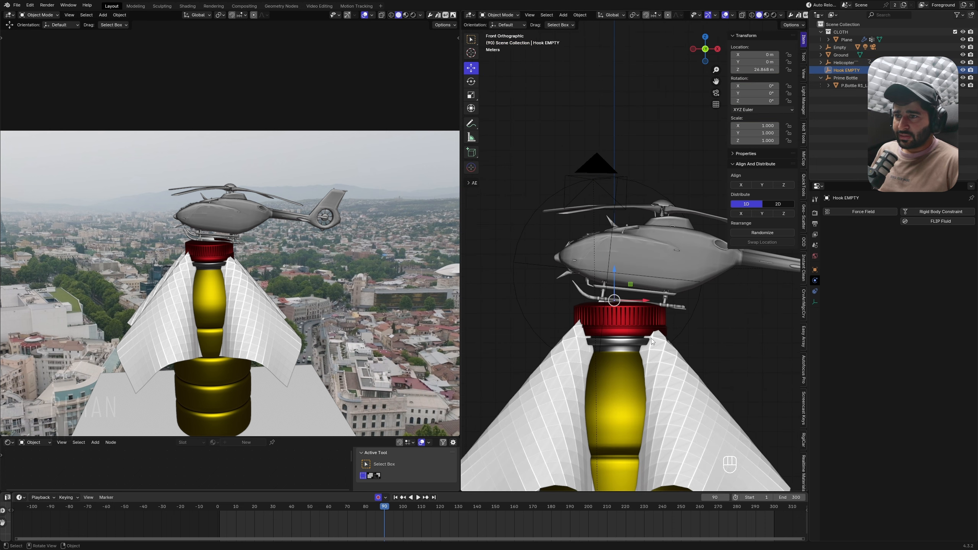
pyautogui.moveTo(647, 311); pyautogui.dragTo(557, 459, button='middle')
pyautogui.click(620, 413)
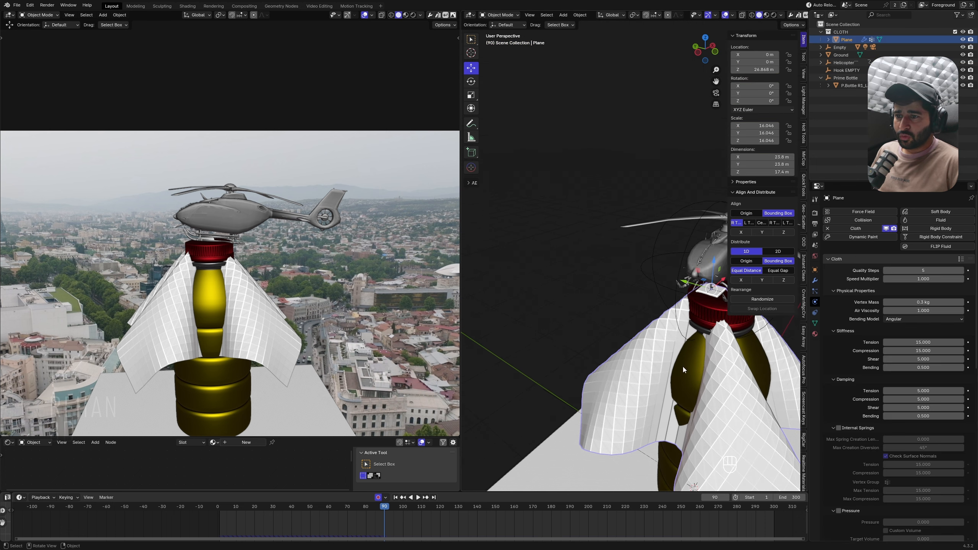
pyautogui.click(815, 281)
pyautogui.click(937, 277)
pyautogui.moveTo(655, 309); pyautogui.dragTo(545, 454, button='middle')
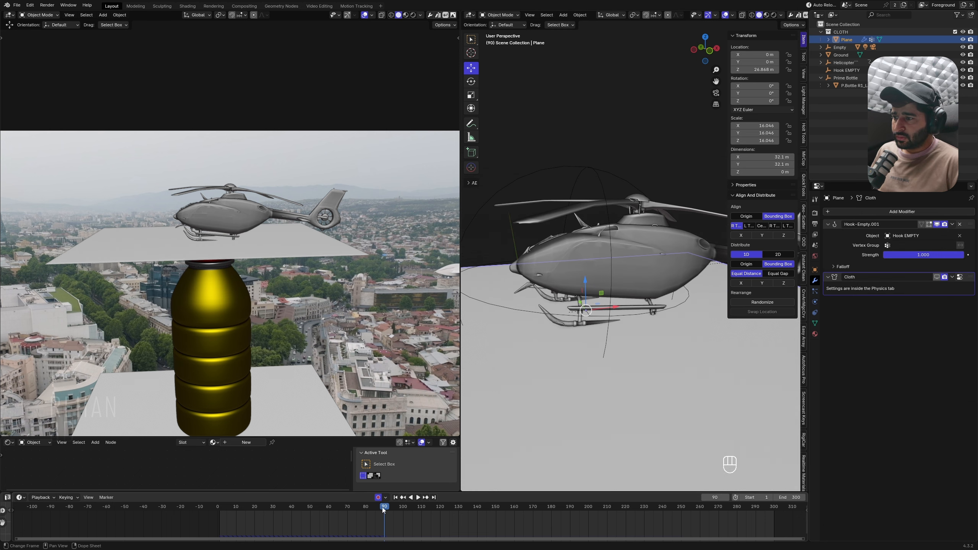
# Step: Select Hook EMPTY and test how moving it pulls the hooked part of the cloth
pyautogui.click(849, 70)
pyautogui.press('g')
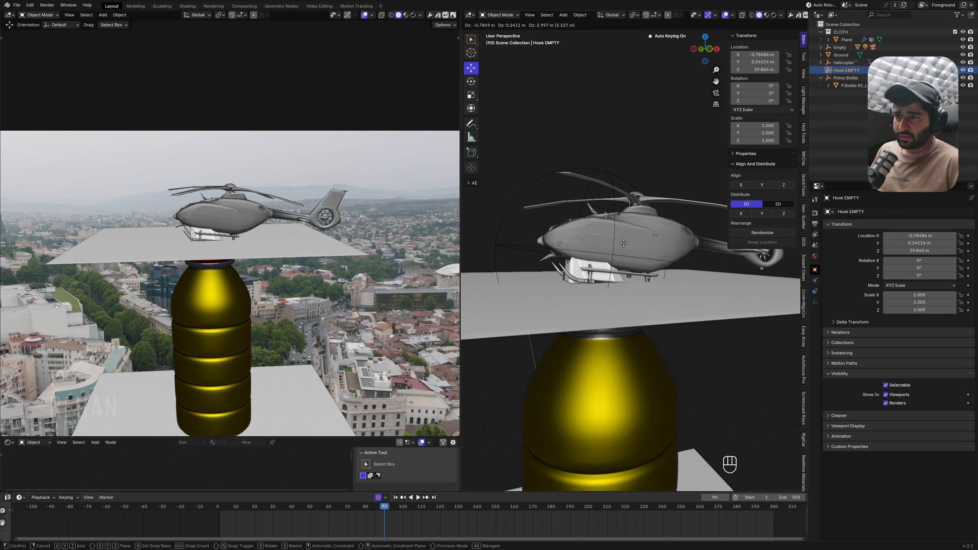
pyautogui.press('Escape')
# Step: Add a Child Of constraint to Hook EMPTY with Helicopter-v2 as its target
pyautogui.moveTo(624, 266); pyautogui.dragTo(617, 297, button='middle')
pyautogui.scroll(2, 657, 297)
pyautogui.moveTo(636, 347); pyautogui.dragTo(633, 324, button='middle')
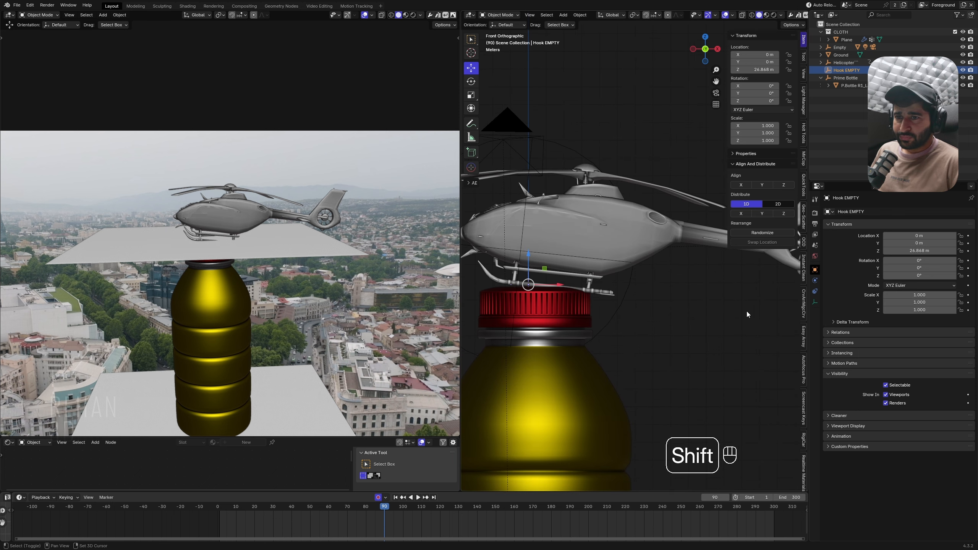
pyautogui.keyDown('shift'); pyautogui.moveTo(747, 314); pyautogui.dragTo(789, 345, button='middle'); pyautogui.keyUp('shift')
pyautogui.click(815, 291)
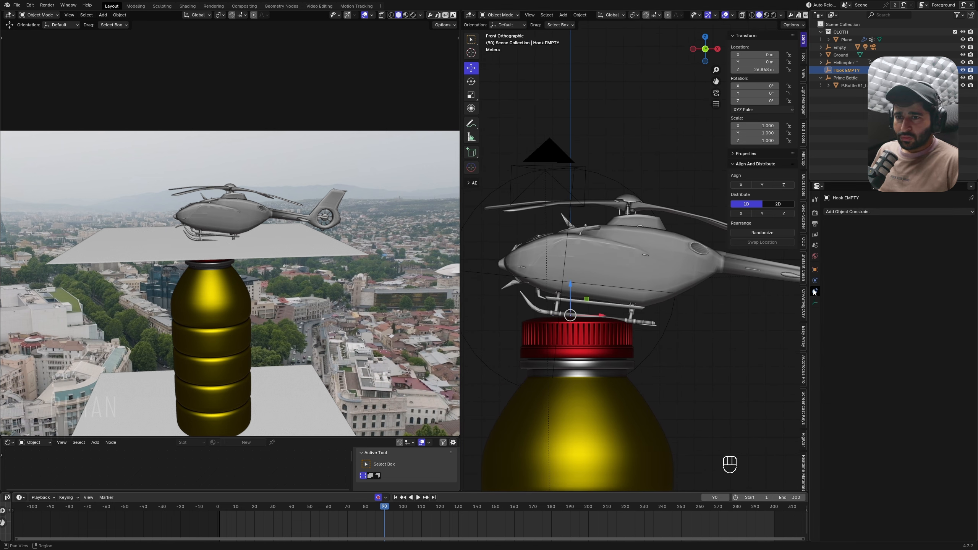
pyautogui.click(892, 211)
pyautogui.click(939, 254)
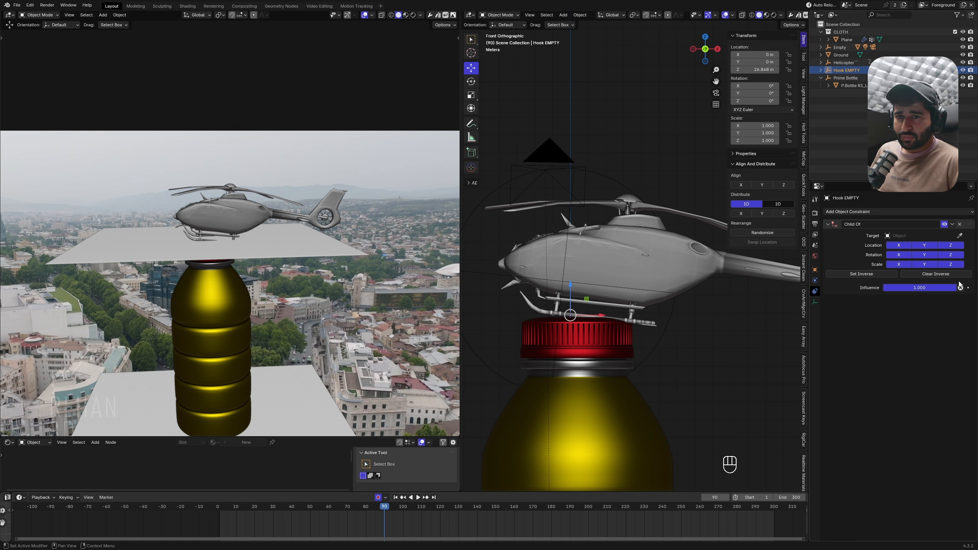
pyautogui.click(620, 266)
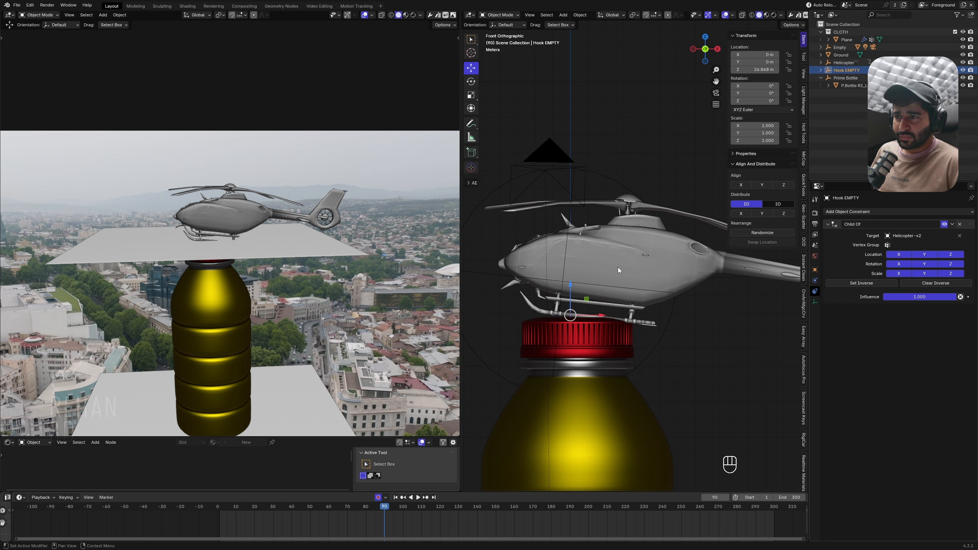
# Step: Keyframe the Child Of Influence on Hook EMPTY at 0.000 on frame 90 and 1.000 on frame 91
pyautogui.scroll(3, 379, 527)
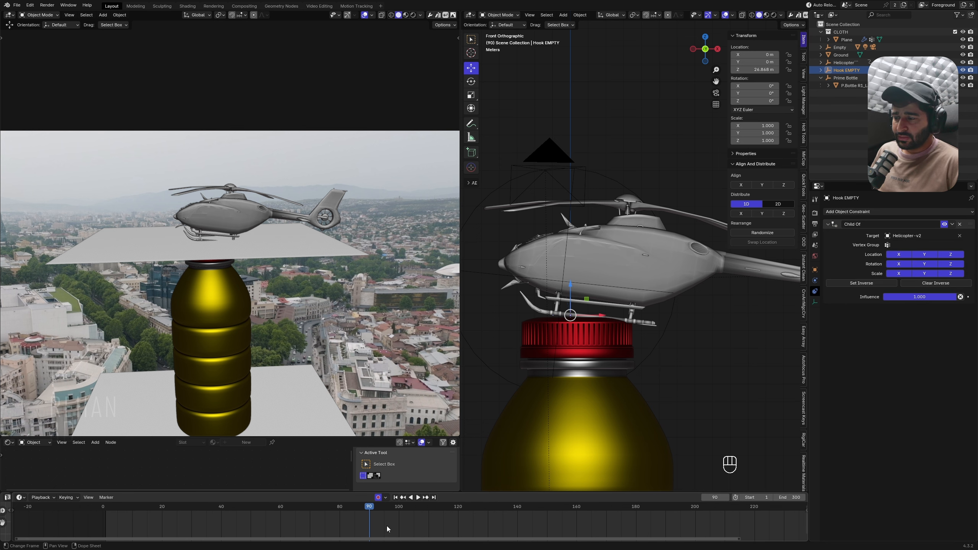
pyautogui.click(671, 316)
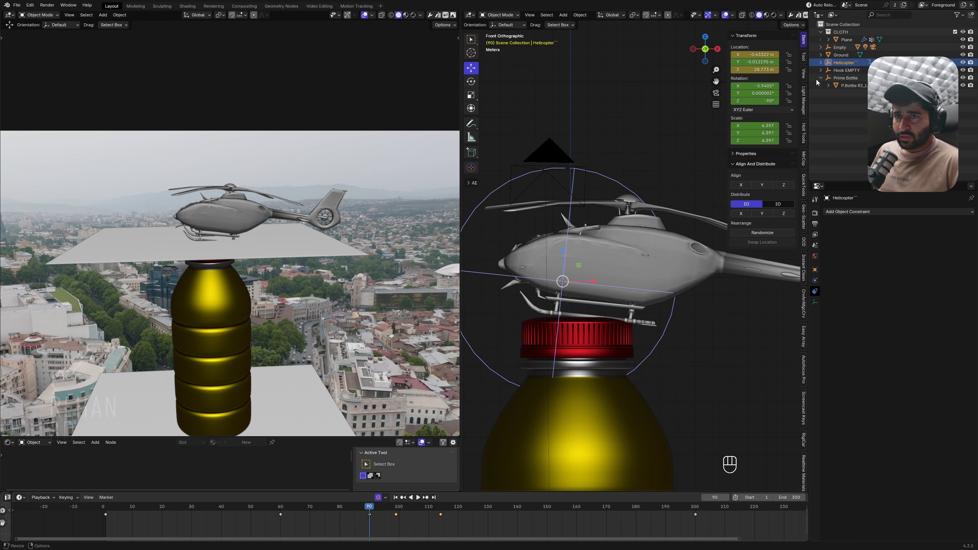
pyautogui.click(842, 71)
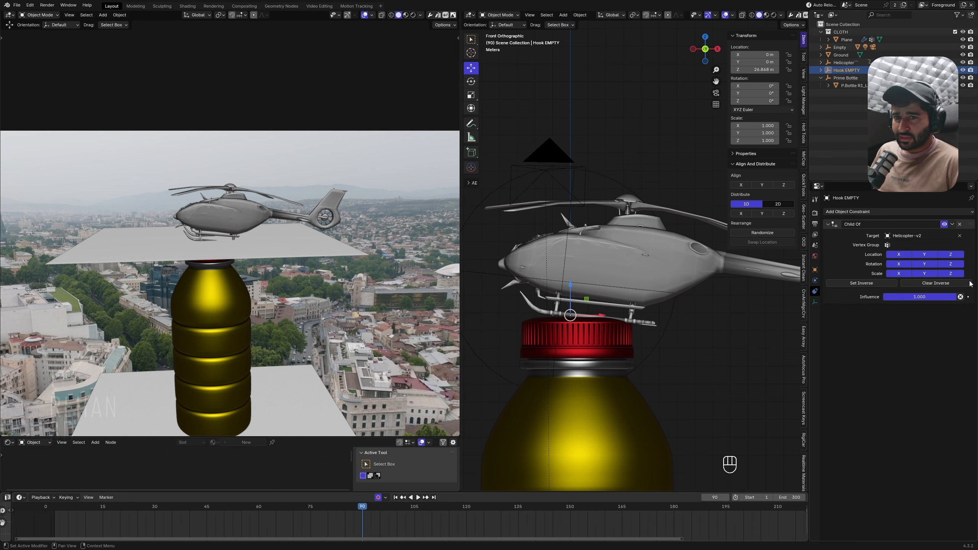
pyautogui.click(969, 297)
pyautogui.moveTo(362, 519); pyautogui.dragTo(368, 515)
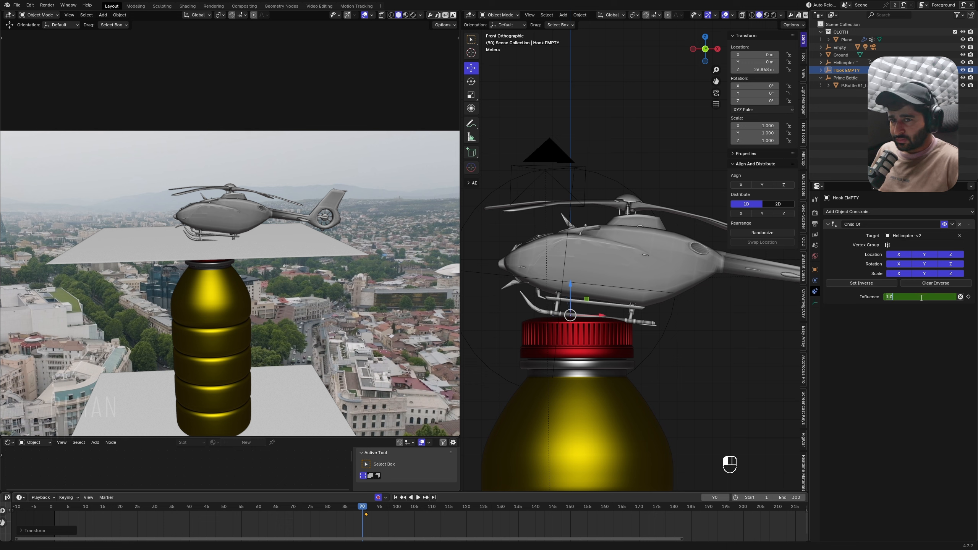
pyautogui.click(970, 297)
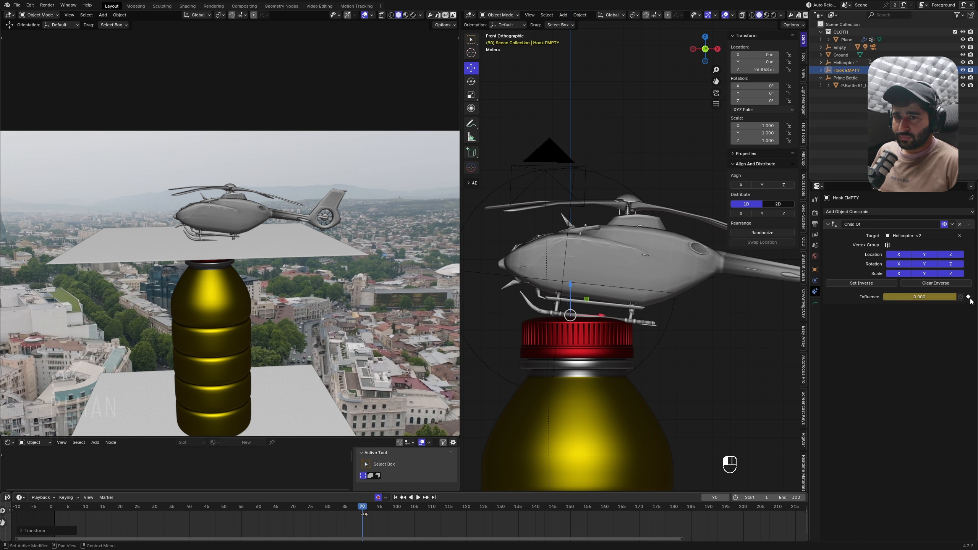
# Step: Return to frame 1, turn the cloth plane's Cloth modifier back on in the viewport, and save the file
pyautogui.moveTo(364, 511); pyautogui.dragTo(409, 516)
pyautogui.click(395, 498)
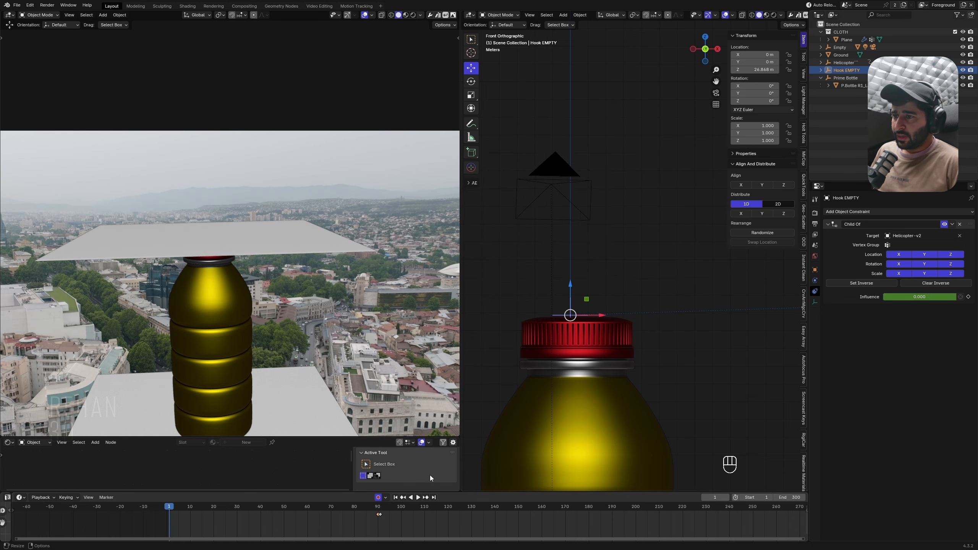
pyautogui.scroll(-6, 635, 300)
pyautogui.moveTo(636, 299)
pyautogui.keyDown('shift'); pyautogui.mouseDown(button='middle')
pyautogui.moveTo(627, 301)
pyautogui.moveTo(647, 305)
pyautogui.mouseUp(button='middle'); pyautogui.keyUp('shift')
pyautogui.scroll(4, 623, 297)
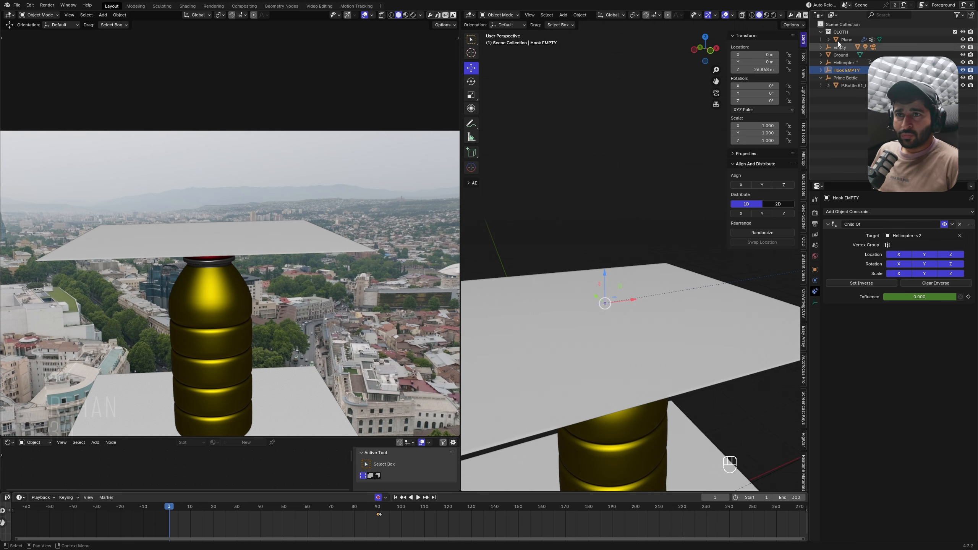
pyautogui.click(846, 39)
pyautogui.click(816, 280)
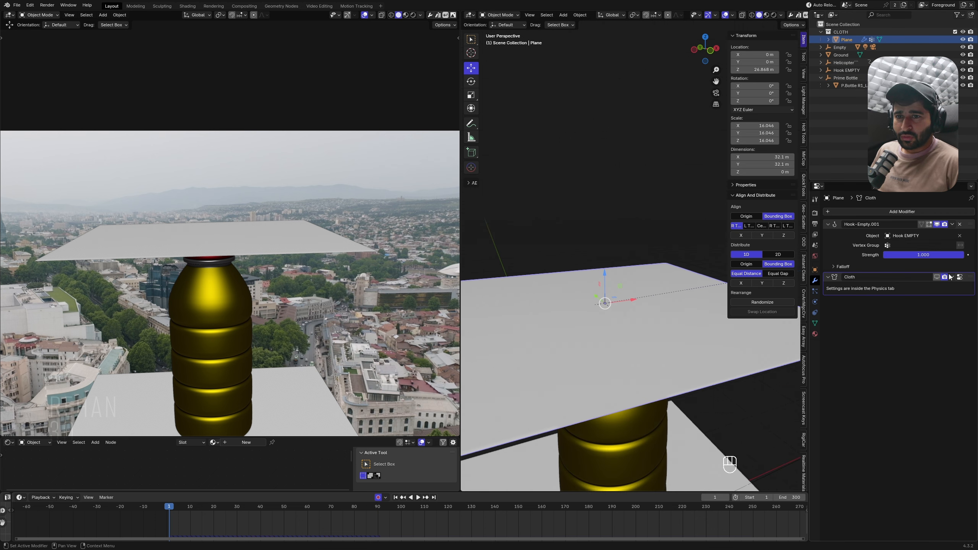
pyautogui.scroll(-3, 676, 334)
pyautogui.moveTo(676, 333); pyautogui.dragTo(656, 334, button='middle')
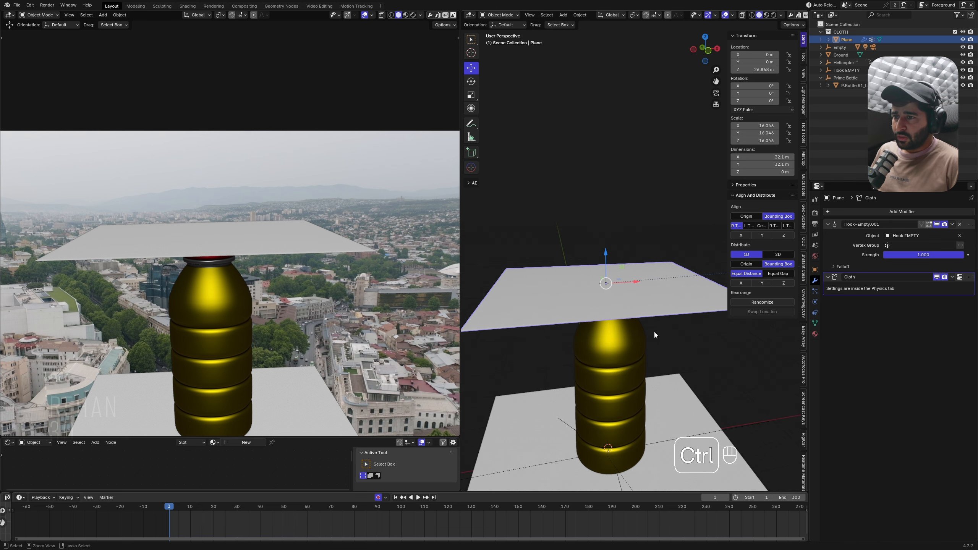
pyautogui.hotkey('ctrl', 's')
# Step: Set the cloth cache's simulation start to -150 and end to 300, and save the file
pyautogui.click(816, 301)
pyautogui.scroll(-5, 868, 367)
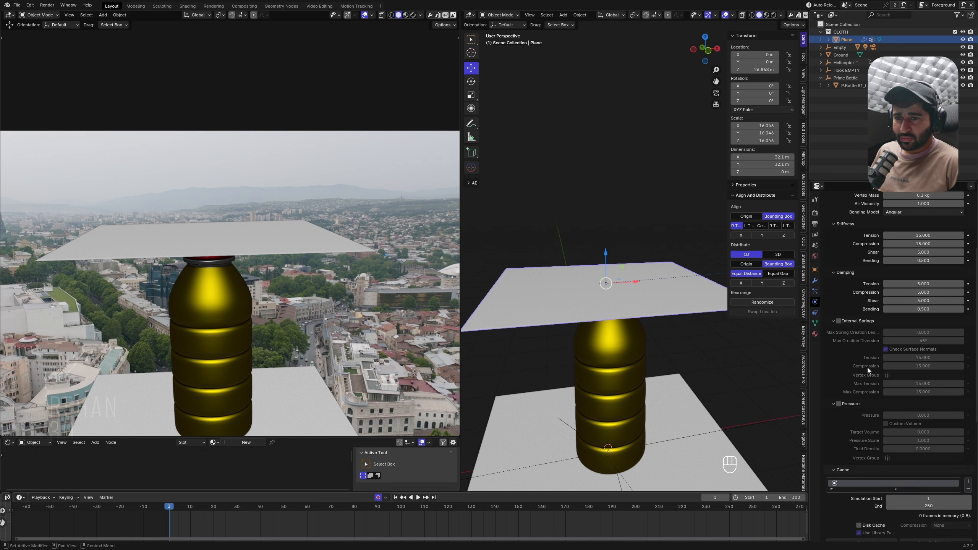
pyautogui.scroll(-8, 867, 367)
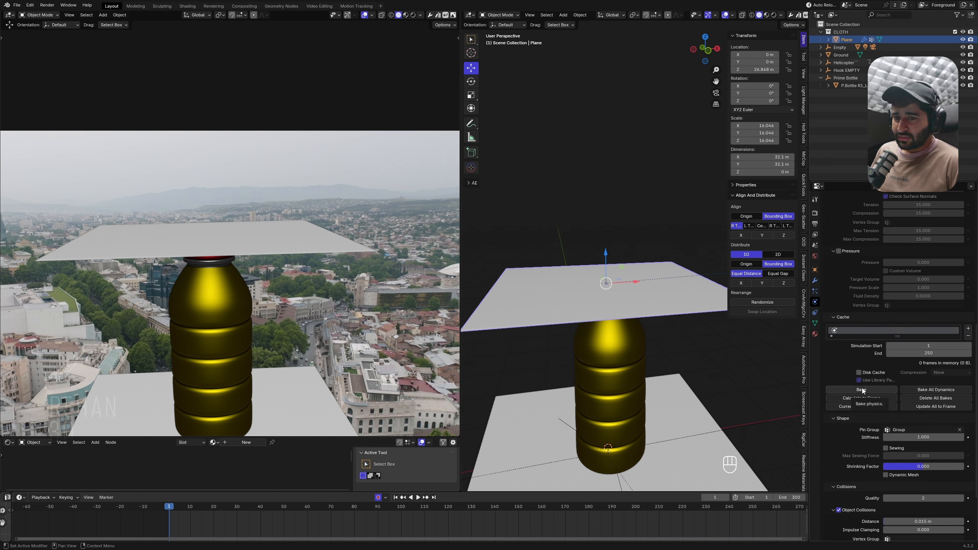
pyautogui.click(932, 347)
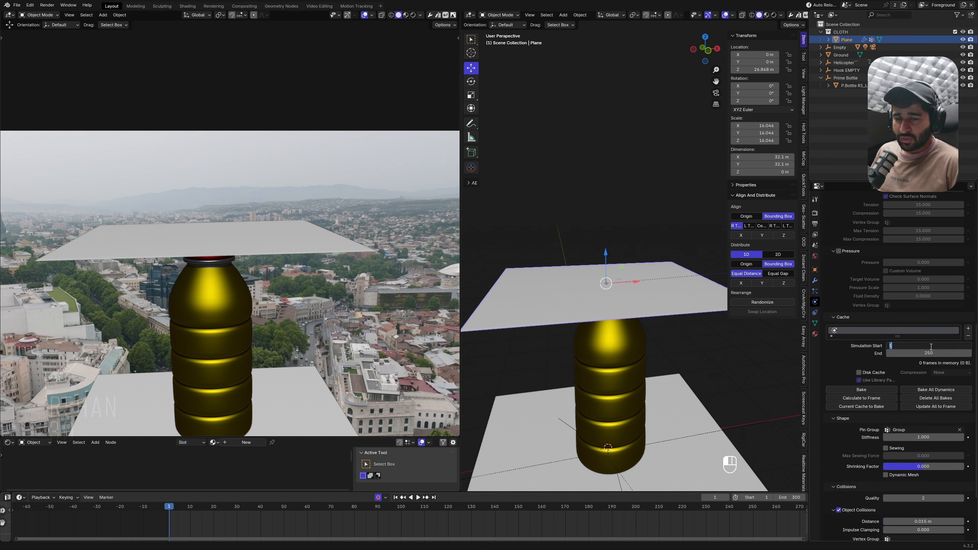
pyautogui.write('-150')
pyautogui.press('Return')
pyautogui.click(941, 353)
pyautogui.write('300')
pyautogui.press('Return')
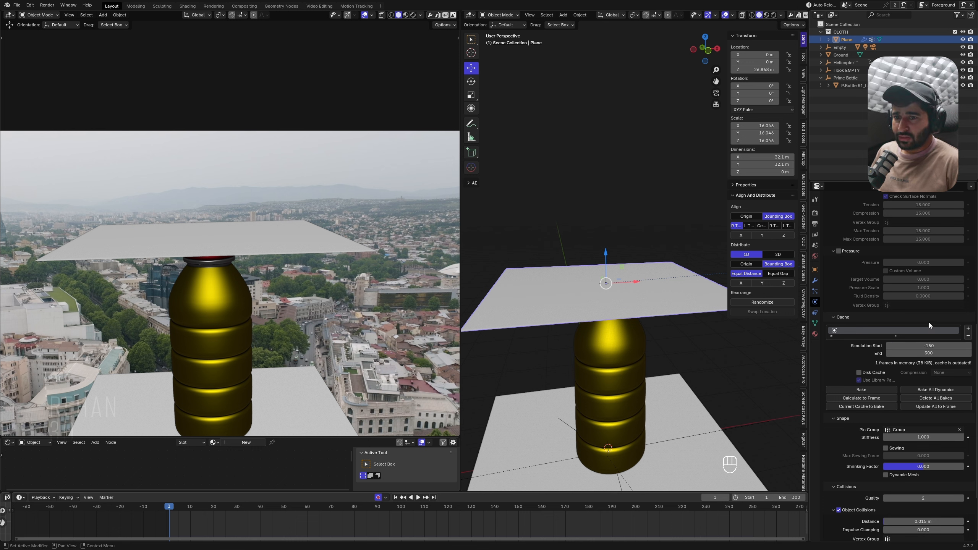
pyautogui.hotkey('ctrl', 's')
# Step: Bake the plane's cloth simulation and play back how it drapes over the bottle
pyautogui.click(884, 388)
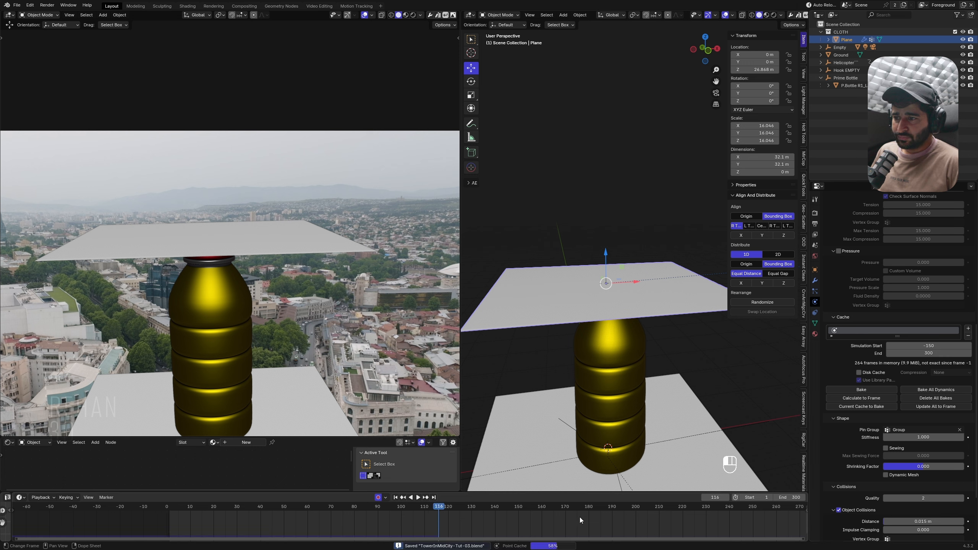
pyautogui.scroll(-3, 579, 517)
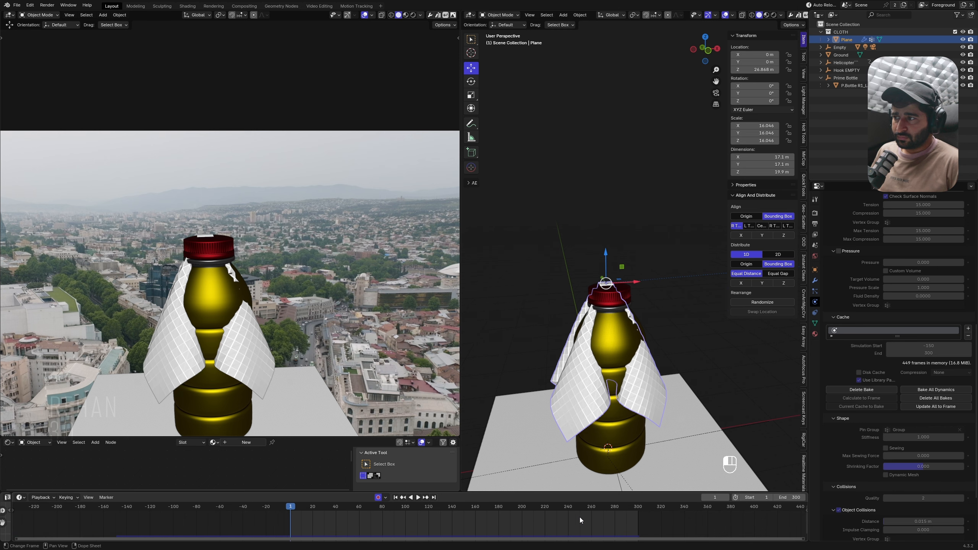
pyautogui.hotkey('shift', 'space')
pyautogui.hotkey('shift', 'space')
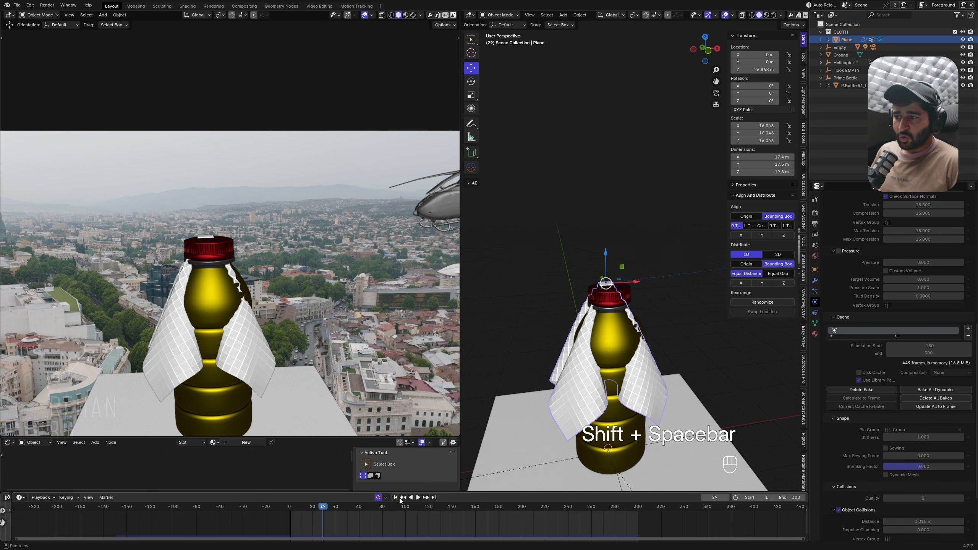
# Step: Delete the cloth bake and hide the cloth plane in the viewport
pyautogui.click(865, 390)
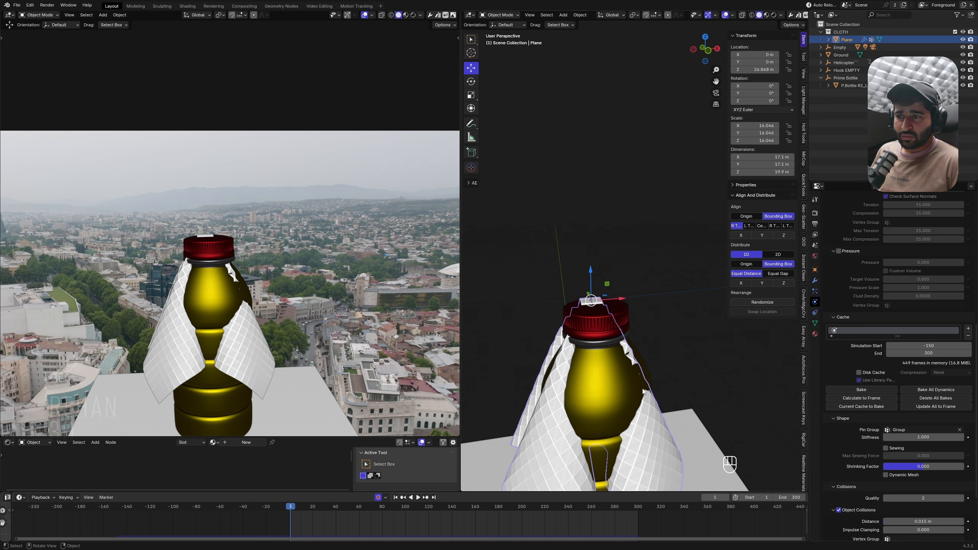
pyautogui.click(963, 39)
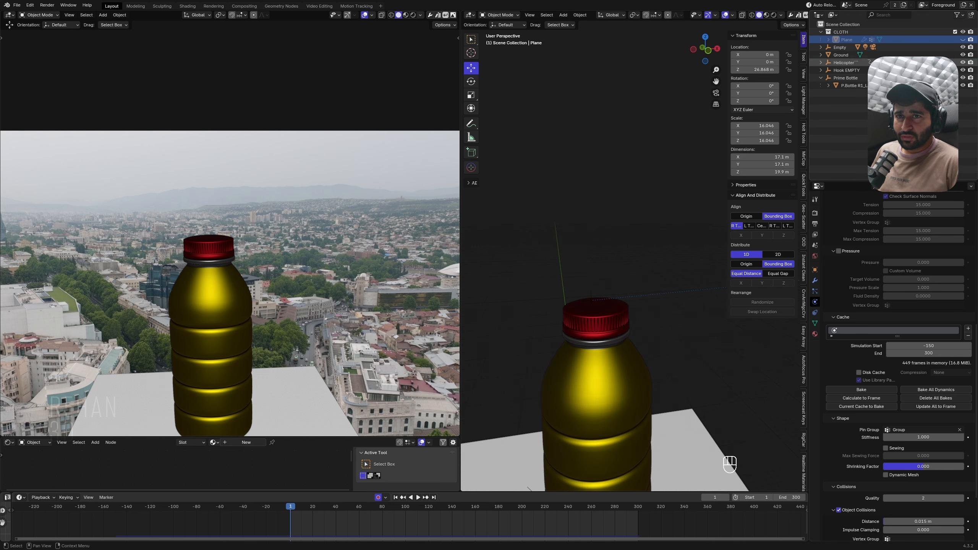
# Step: Add a cube above the bottle at a height of about 35 m, scaled to about 5.25 m per side
pyautogui.keyDown('alt'); pyautogui.moveTo(616, 362); pyautogui.dragTo(621, 364, button='middle'); pyautogui.keyUp('alt')
pyautogui.hotkey('shift', 'a')
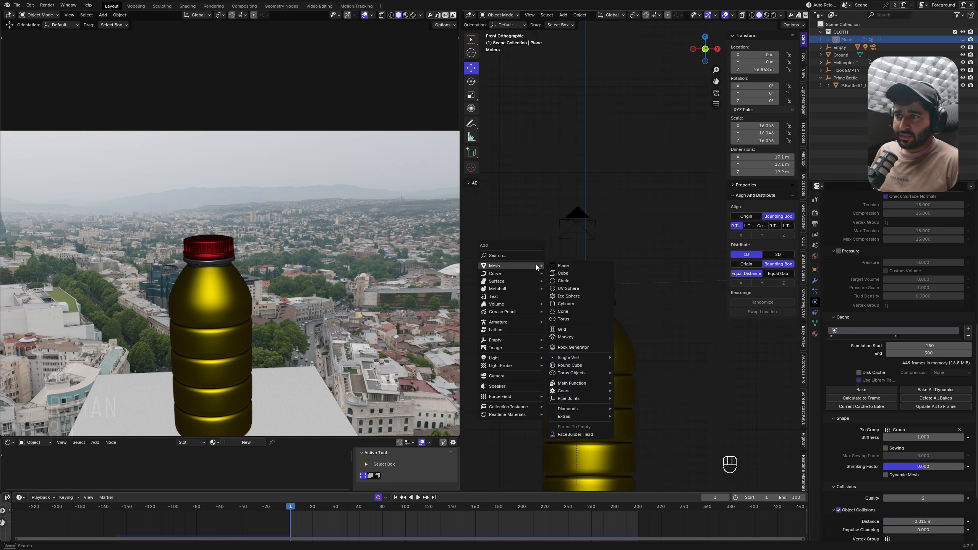
pyautogui.click(560, 274)
pyautogui.press('s')
pyautogui.click(586, 339)
pyautogui.scroll(-5, 617, 399)
pyautogui.press('g')
pyautogui.press('z')
pyautogui.click(625, 281)
pyautogui.press('s')
pyautogui.click(669, 410)
pyautogui.scroll(4, 643, 271)
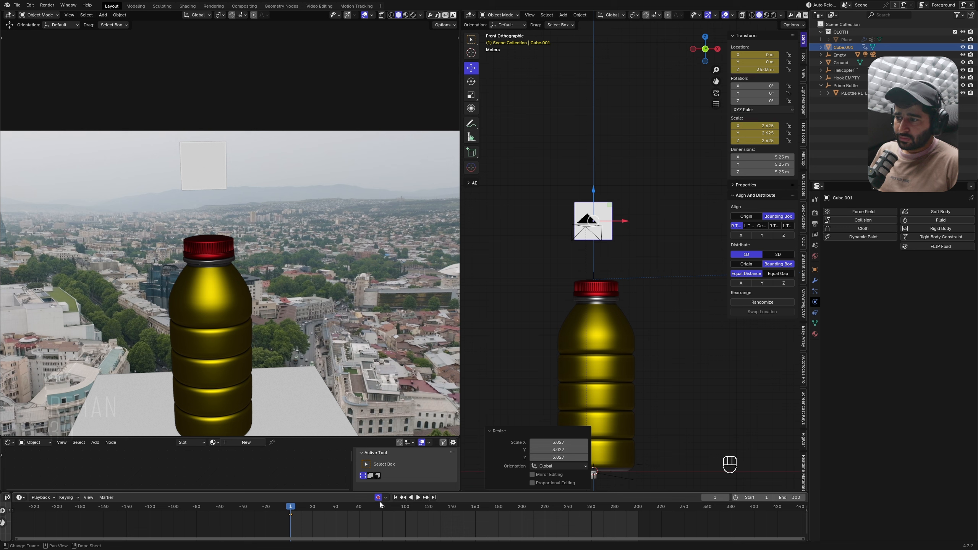
# Step: Turn off auto keying and delete the new cube's keyframes on frame 1
pyautogui.press('a')
pyautogui.press('Delete')
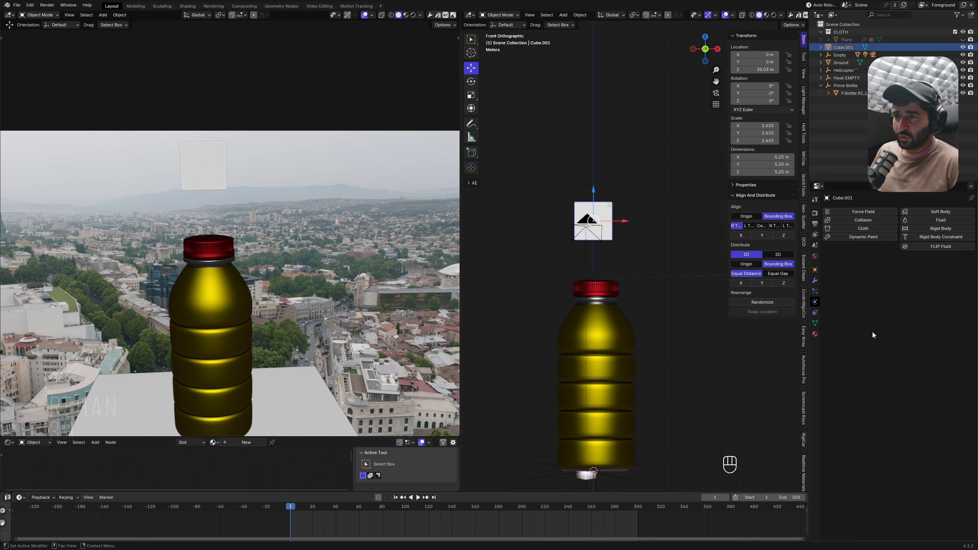
# Step: Lower the cube over the bottle's cap to a height of about 27.8 m and enlarge it to about 12.7 m per side
pyautogui.press('g')
pyautogui.press('z')
pyautogui.click(578, 320)
pyautogui.scroll(4, 588, 313)
pyautogui.press('s')
pyautogui.click(606, 343)
pyautogui.scroll(-5, 600, 337)
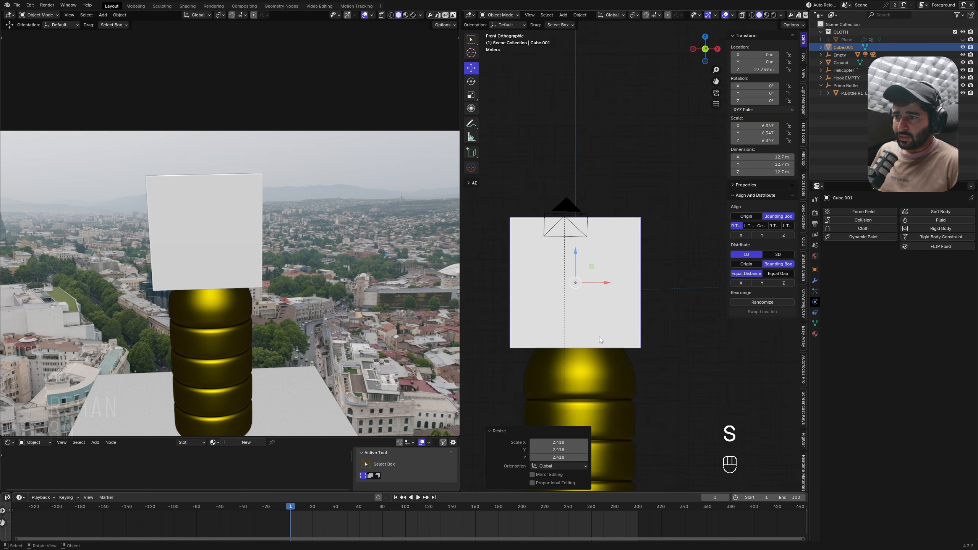
# Step: Center the cube over the bottle in wireframe top view and shrink it to about 11.3 m so it closely surrounds the bottle
pyautogui.press('z')
pyautogui.moveTo(600, 338)
pyautogui.keyDown('alt'); pyautogui.mouseDown(button='middle')
pyautogui.moveTo(655, 376)
pyautogui.moveTo(688, 334)
pyautogui.mouseUp(button='middle'); pyautogui.keyUp('alt')
pyautogui.click(476, 365)
pyautogui.scroll(3, 589, 342)
pyautogui.press('g')
pyautogui.click(606, 362)
pyautogui.scroll(3, 607, 362)
pyautogui.press('s')
pyautogui.click(628, 391)
pyautogui.press('g')
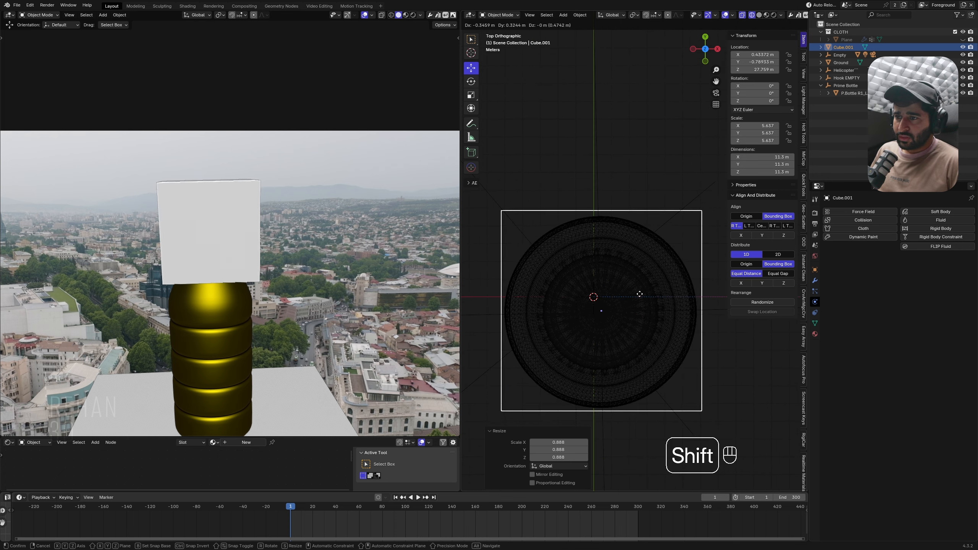
pyautogui.keyDown('shift'); pyautogui.click(638, 298); pyautogui.keyUp('shift')
# Step: Select the cube's bottom vertices in Edit Mode with X-ray on, viewed from the front
pyautogui.keyDown('alt'); pyautogui.moveTo(638, 298); pyautogui.dragTo(631, 217, button='middle'); pyautogui.keyUp('alt')
pyautogui.press('Tab')
pyautogui.press('1')
pyautogui.hotkey('alt', 'z')
pyautogui.moveTo(544, 307); pyautogui.dragTo(761, 422)
pyautogui.scroll(-4, 655, 347)
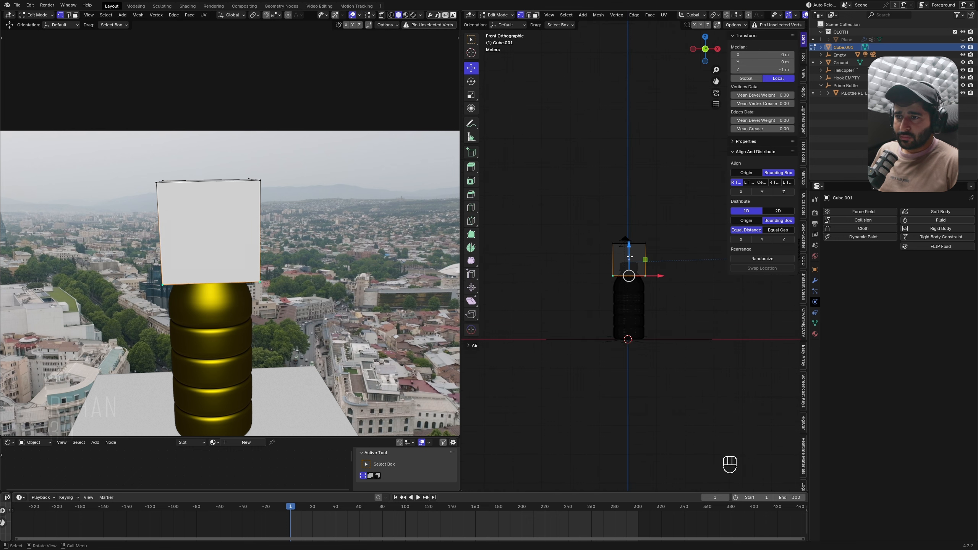
# Step: Move the box's bottom face down to the ground and its top face to just above the bottle cap
pyautogui.press('g')
pyautogui.press('z')
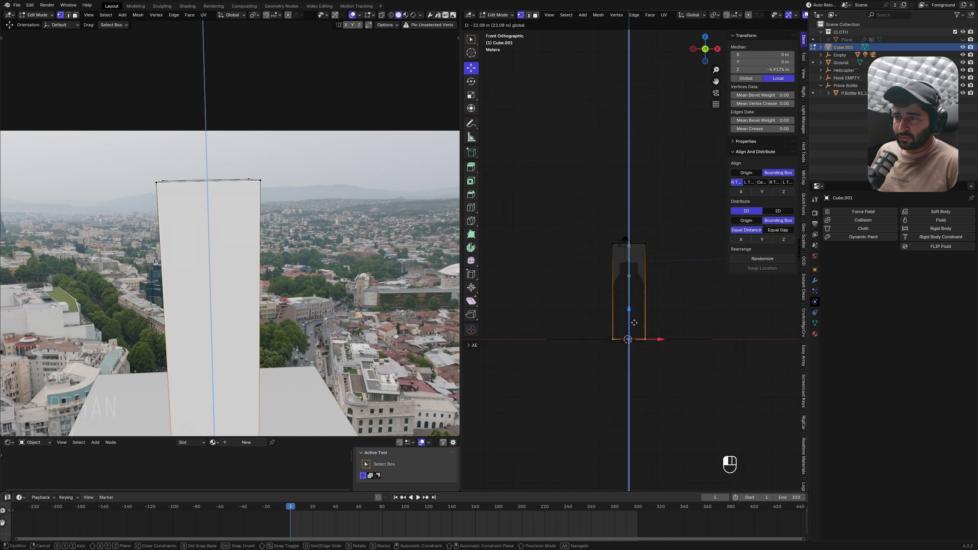
pyautogui.keyDown('alt'); pyautogui.scroll(6, 636, 324); pyautogui.keyUp('alt')
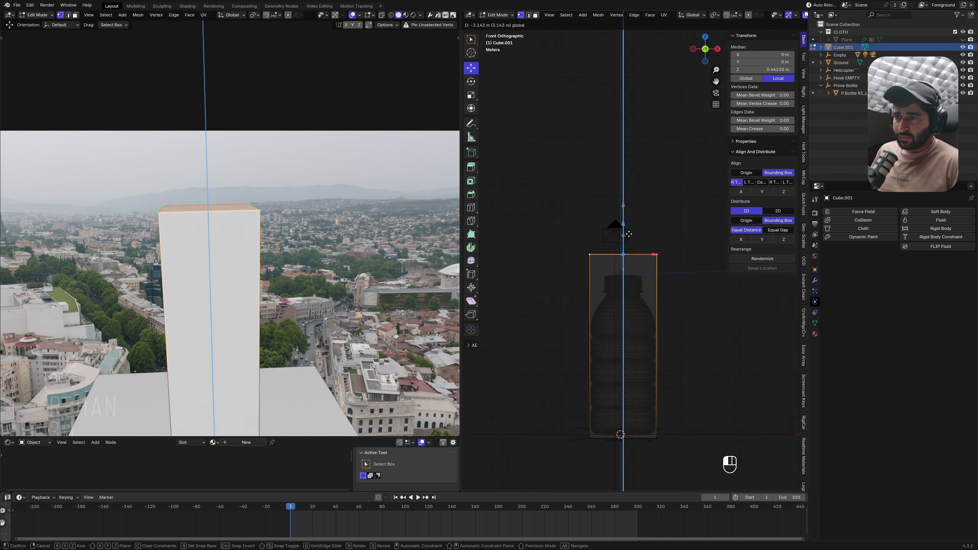
pyautogui.click(629, 247)
# Step: Expand all faces of the box outward along their normals so it encloses the bottle
pyautogui.press('a')
pyautogui.moveTo(629, 270); pyautogui.dragTo(642, 286, button='middle')
pyautogui.hotkey('alt', 's')
pyautogui.keyDown('shift'); pyautogui.click(658, 363); pyautogui.keyUp('shift')
# Step: Delete the bottom face of the box
pyautogui.scroll(2, 643, 285)
pyautogui.press('Tab')
pyautogui.scroll(1, 603, 294)
pyautogui.press('Tab')
pyautogui.moveTo(628, 402); pyautogui.dragTo(619, 339, button='middle')
pyautogui.press('3')
pyautogui.hotkey('alt', 'z')
pyautogui.click(620, 396)
pyautogui.press('x')
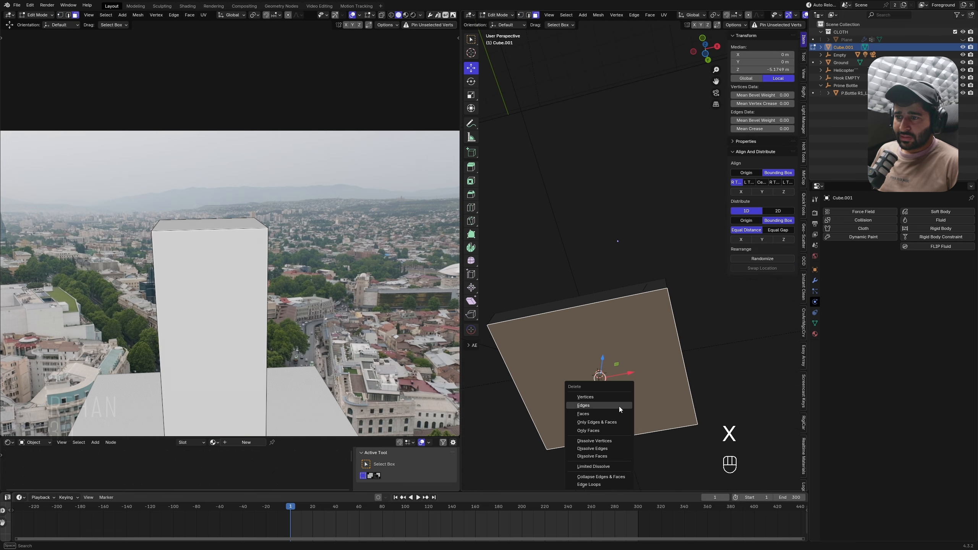
pyautogui.click(620, 415)
# Step: Subdivide the whole open box twice with one cut each
pyautogui.moveTo(631, 257); pyautogui.dragTo(647, 310, button='middle')
pyautogui.press('a')
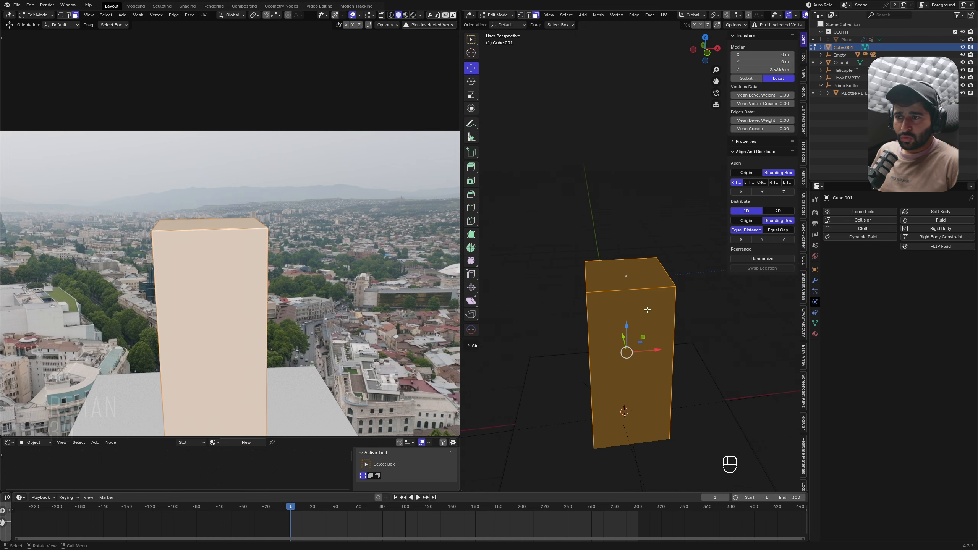
pyautogui.rightClick(641, 320)
pyautogui.click(641, 320)
pyautogui.rightClick(641, 319)
pyautogui.click(642, 319)
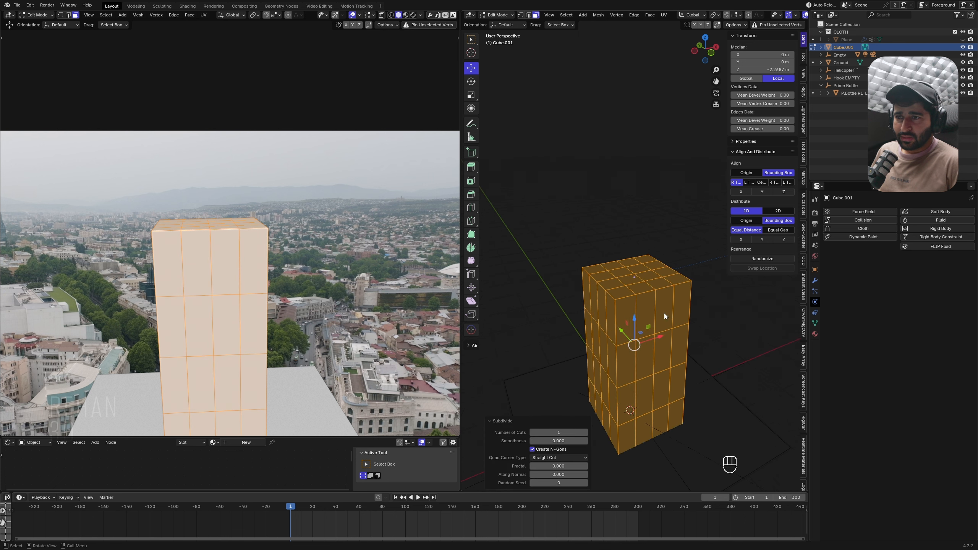
# Step: Add a Shrinkwrap modifier to the subdivided box
pyautogui.press('Tab')
pyautogui.click(815, 281)
pyautogui.click(875, 211)
pyautogui.write('s')
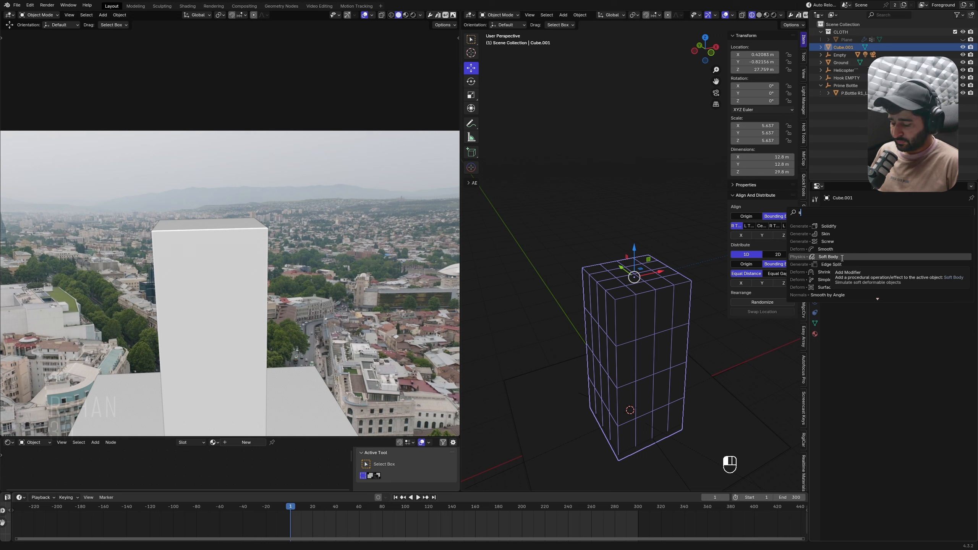
pyautogui.write('hr')
pyautogui.click(844, 227)
pyautogui.scroll(1, 671, 328)
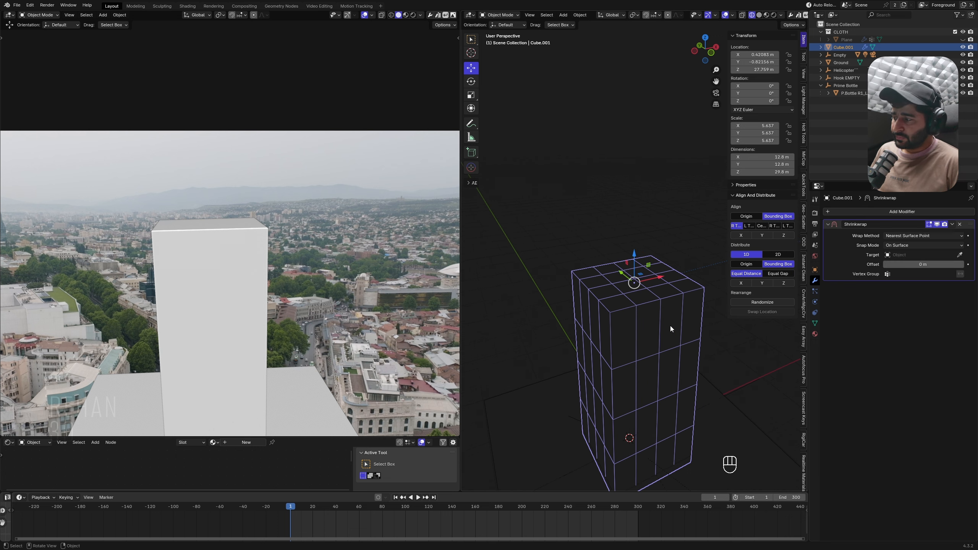
pyautogui.keyDown('shift'); pyautogui.moveTo(682, 355); pyautogui.dragTo(676, 326, button='middle'); pyautogui.keyUp('shift')
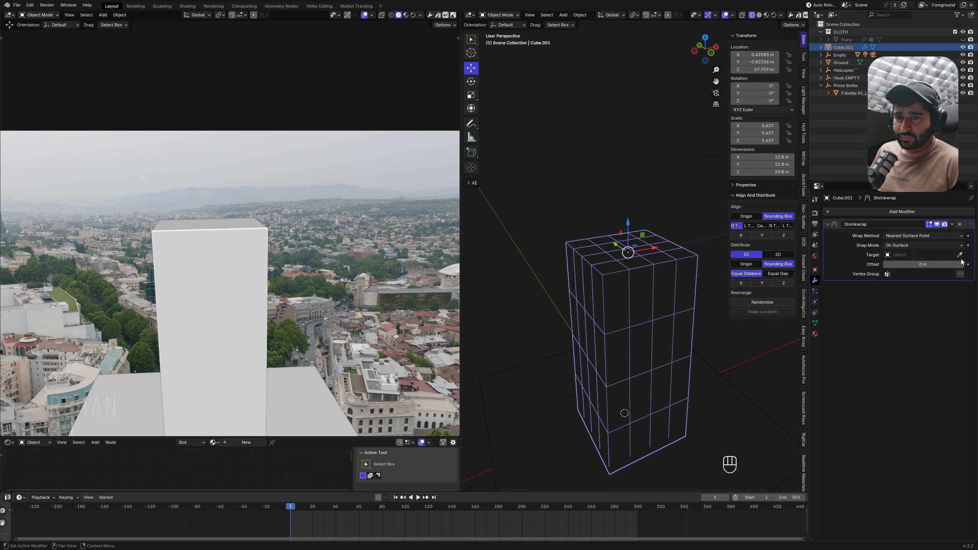
# Step: Raise the box clear of the bottle along Z and set the bottle mesh as the Shrinkwrap target
pyautogui.click(636, 312)
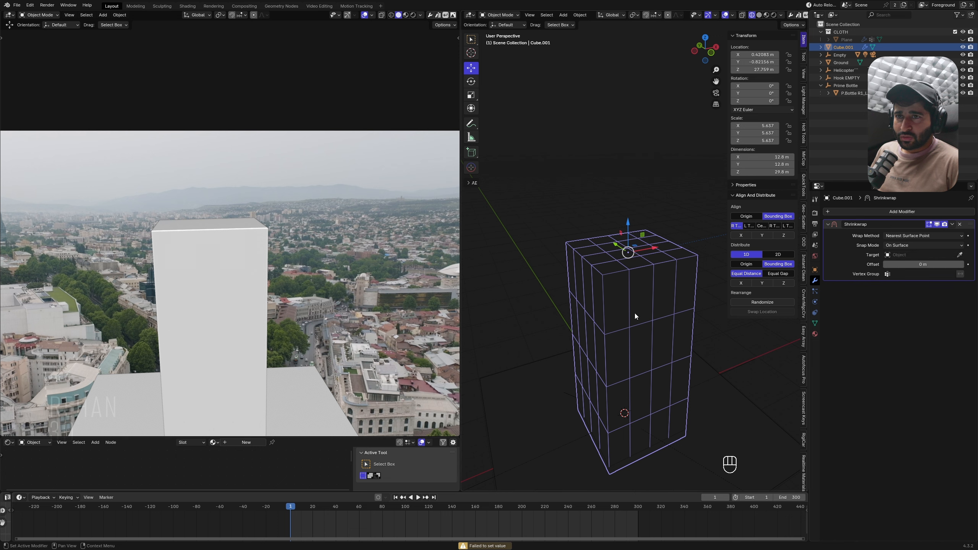
pyautogui.scroll(2, 634, 314)
pyautogui.scroll(-2, 641, 345)
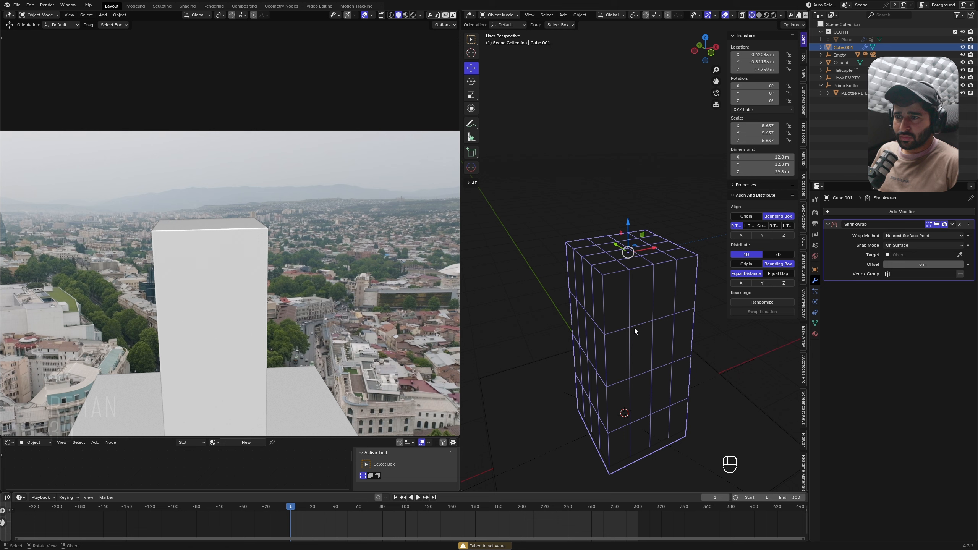
pyautogui.press('g')
pyautogui.press('z')
pyautogui.click(646, 207)
pyautogui.click(960, 255)
pyautogui.click(635, 383)
pyautogui.keyDown('alt'); pyautogui.moveTo(635, 384); pyautogui.dragTo(627, 352, button='middle'); pyautogui.keyUp('alt')
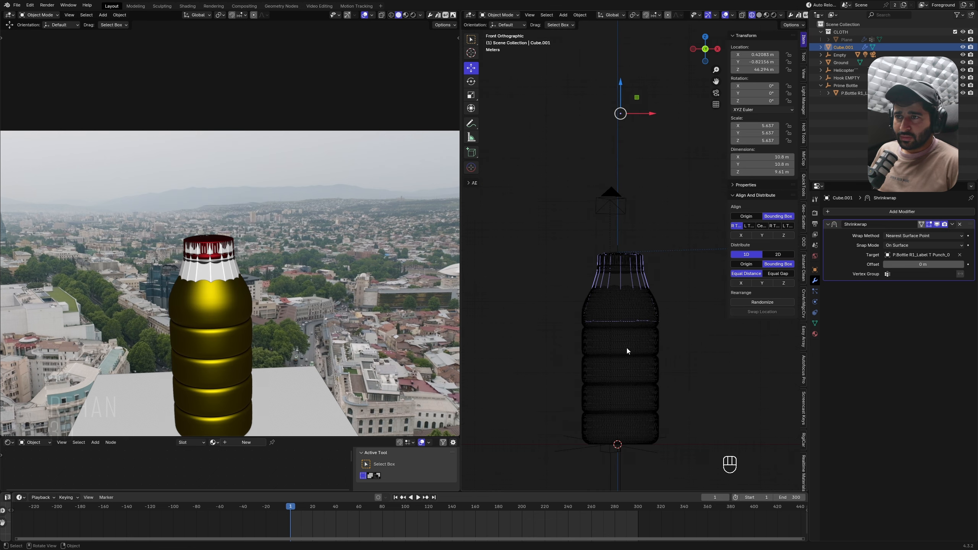
# Step: Lower the shrinkwrapped box along Z until it covers the full height of the bottle
pyautogui.press('g')
pyautogui.press('z')
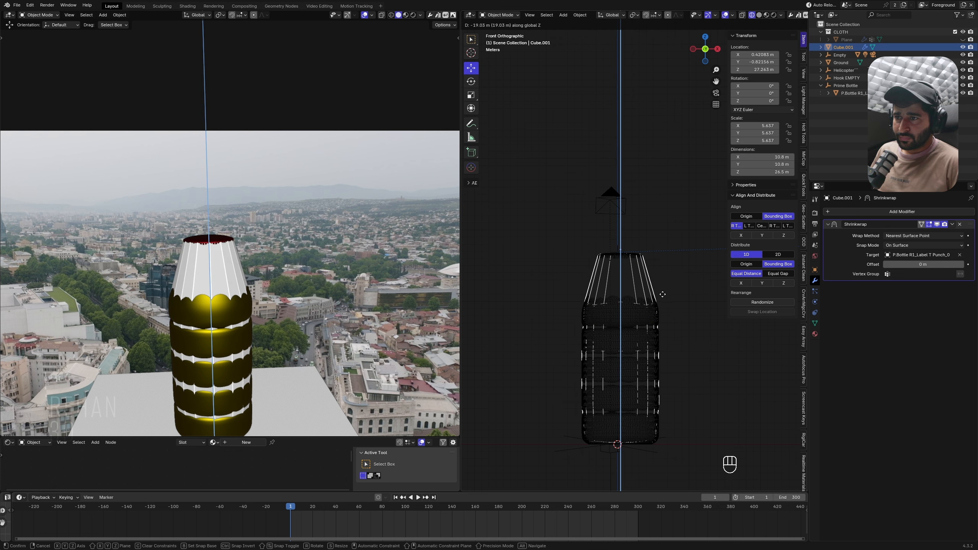
pyautogui.click(670, 319)
pyautogui.keyDown('shift'); pyautogui.moveTo(638, 342); pyautogui.dragTo(668, 297, button='middle'); pyautogui.keyUp('shift')
pyautogui.press('g')
pyautogui.press('z')
pyautogui.click(643, 285)
# Step: Increase the Shrinkwrap offset so the mesh sits outside the bottle's surface, and apply the modifier
pyautogui.scroll(1, 667, 293)
pyautogui.keyDown('shift'); pyautogui.moveTo(924, 265); pyautogui.dragTo(951, 264); pyautogui.keyUp('shift')
pyautogui.moveTo(510, 294); pyautogui.dragTo(594, 337, button='middle')
pyautogui.press('Tab')
pyautogui.press('Tab')
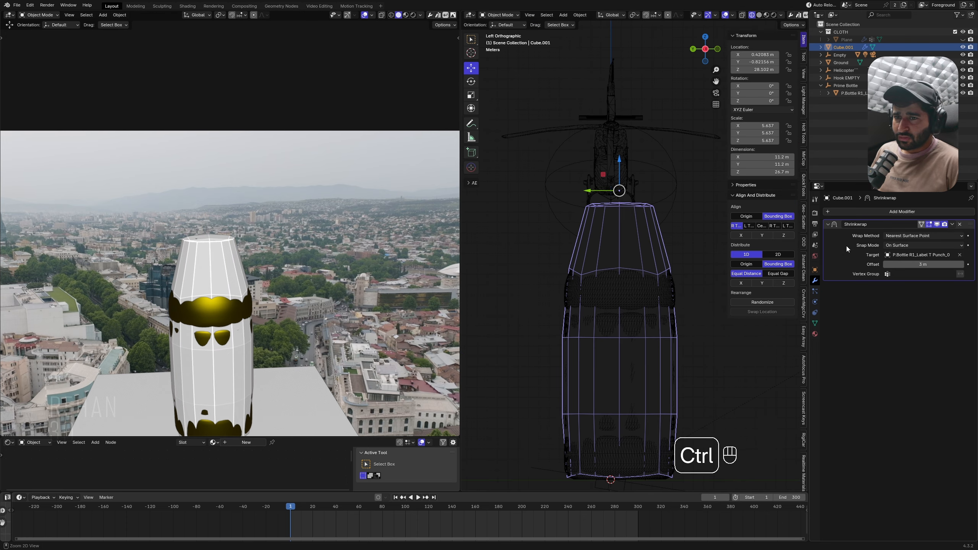
pyautogui.hotkey('ctrl', 'a')
# Step: Add a loop cut below the bottle's shoulder, slide it upward, and scale it out by about 1.078
pyautogui.press('Tab')
pyautogui.scroll(2, 563, 300)
pyautogui.hotkey('alt', 'z')
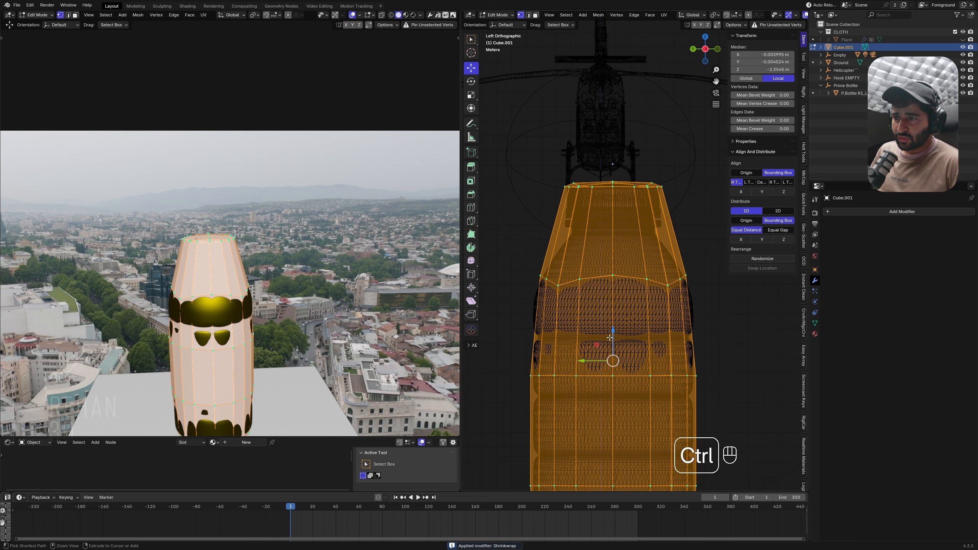
pyautogui.hotkey('ctrl', 'r')
pyautogui.click(614, 327)
pyautogui.press('g')
pyautogui.press('g')
pyautogui.click(613, 305)
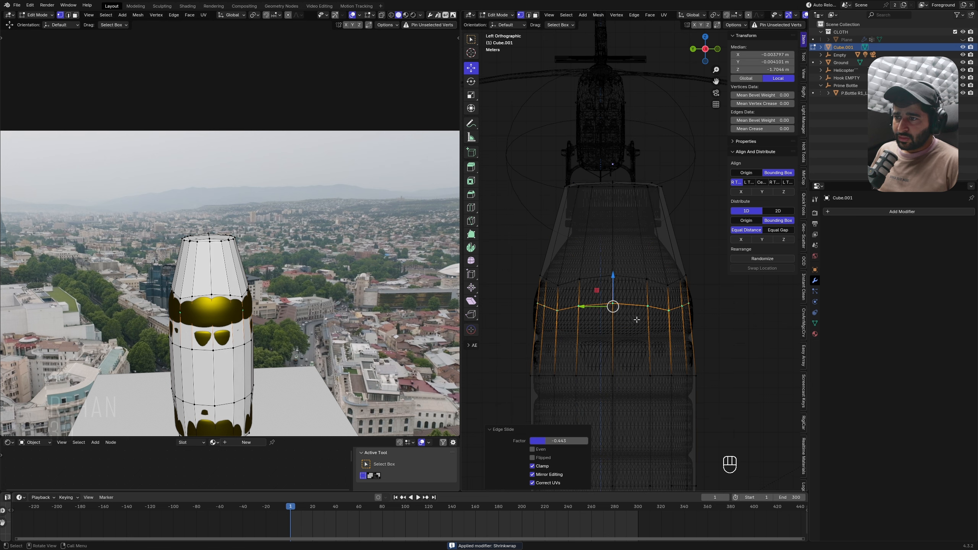
pyautogui.press('s')
pyautogui.keyDown('shift'); pyautogui.click(668, 335); pyautogui.keyUp('shift')
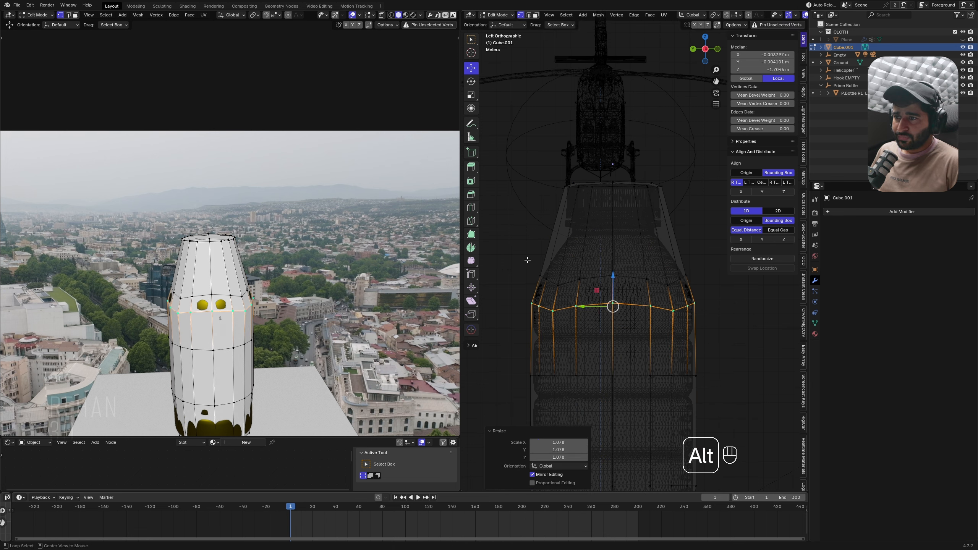
# Step: Select the shoulder edge ring above the new loop and scale it outward past the bottle's surface
pyautogui.hotkey('alt', 'z')
pyautogui.hotkey('alt', 'z')
pyautogui.moveTo(517, 255); pyautogui.dragTo(719, 297)
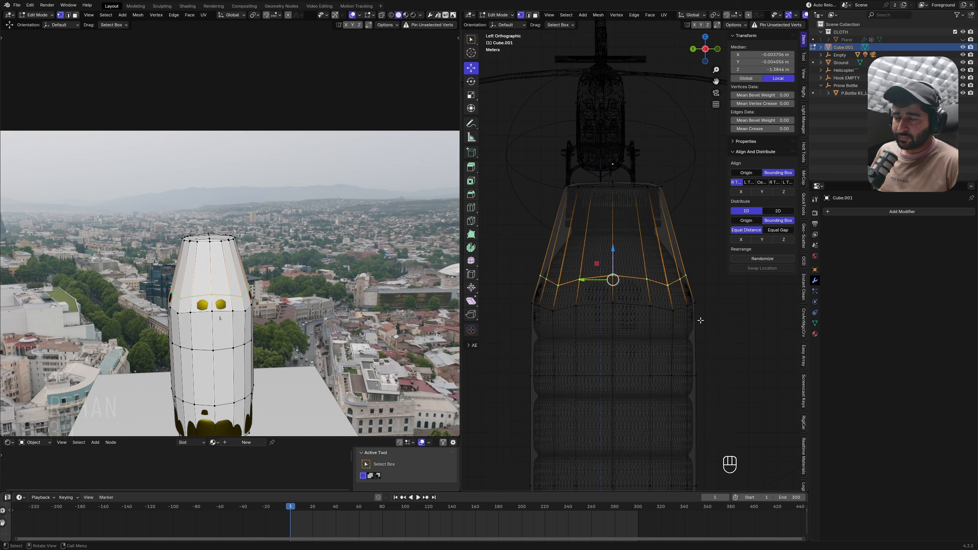
pyautogui.press('KP_1')
pyautogui.press('s')
pyautogui.keyDown('shift'); pyautogui.click(671, 341); pyautogui.keyUp('shift')
# Step: Delete the lowest ring of vertices on the wrapped mesh
pyautogui.keyDown('shift'); pyautogui.moveTo(671, 341); pyautogui.dragTo(690, 90, button='middle'); pyautogui.keyUp('shift')
pyautogui.moveTo(495, 292); pyautogui.dragTo(766, 465)
pyautogui.moveTo(482, 338); pyautogui.dragTo(775, 453)
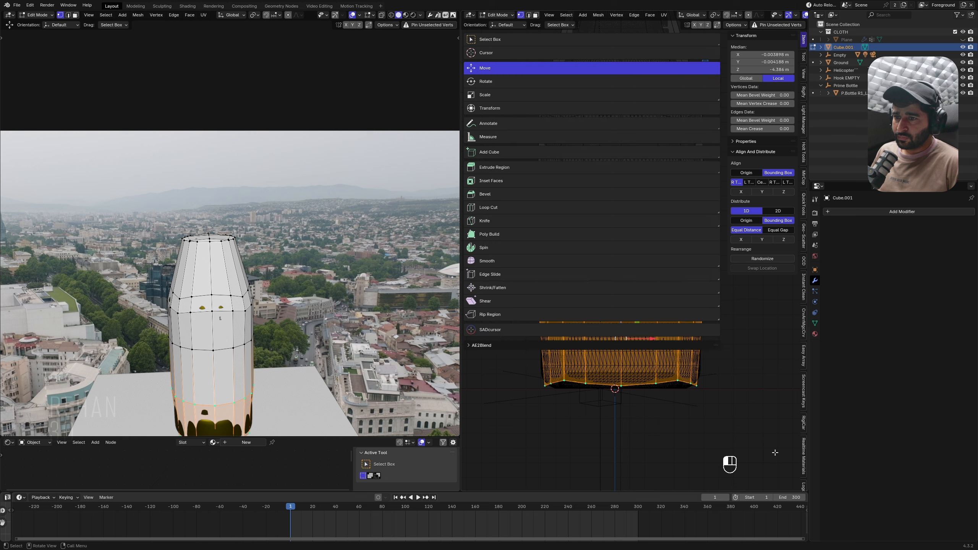
pyautogui.moveTo(721, 303); pyautogui.dragTo(516, 291)
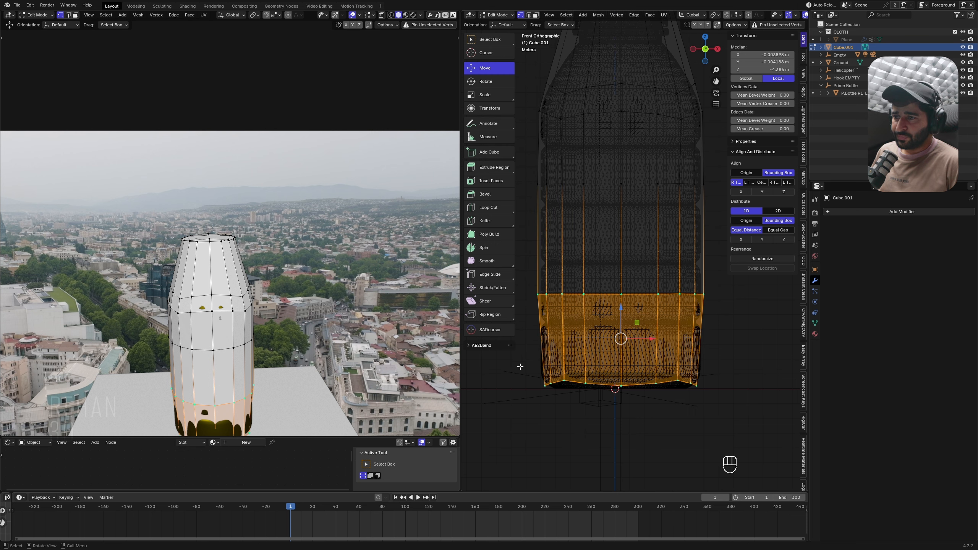
pyautogui.moveTo(509, 364); pyautogui.dragTo(703, 400)
pyautogui.press('x')
pyautogui.click(671, 384)
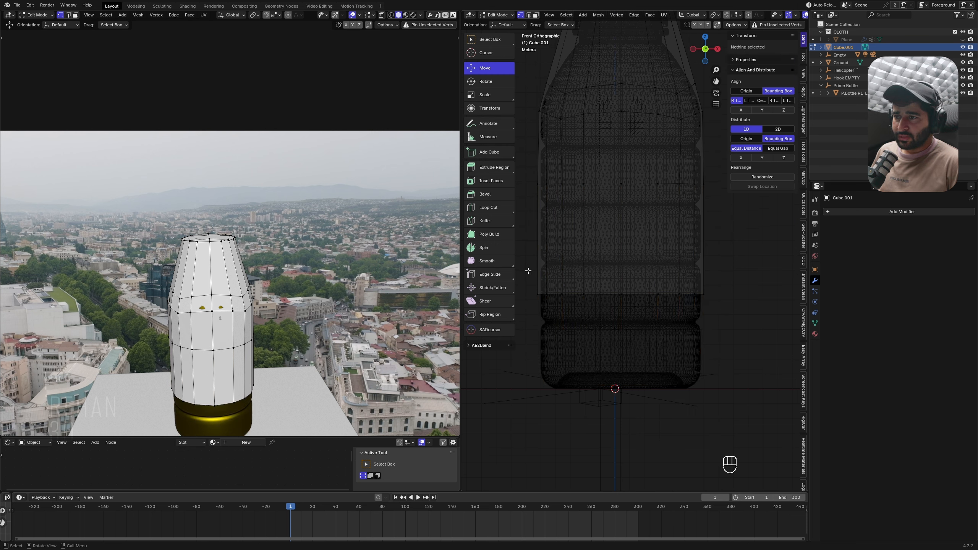
# Step: Move the open bottom edge ring down along Z to the base of the bottle
pyautogui.moveTo(534, 246); pyautogui.dragTo(765, 406)
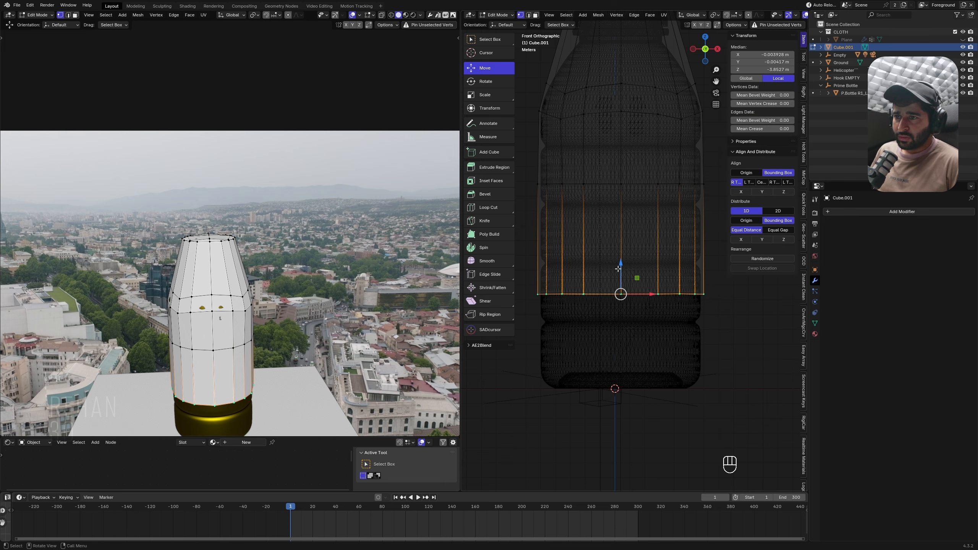
pyautogui.press('g')
pyautogui.press('z')
pyautogui.moveTo(650, 368); pyautogui.dragTo(649, 368)
pyautogui.press('Tab')
pyautogui.keyDown('shift'); pyautogui.moveTo(567, 103); pyautogui.dragTo(618, 209, button='middle'); pyautogui.keyUp('shift')
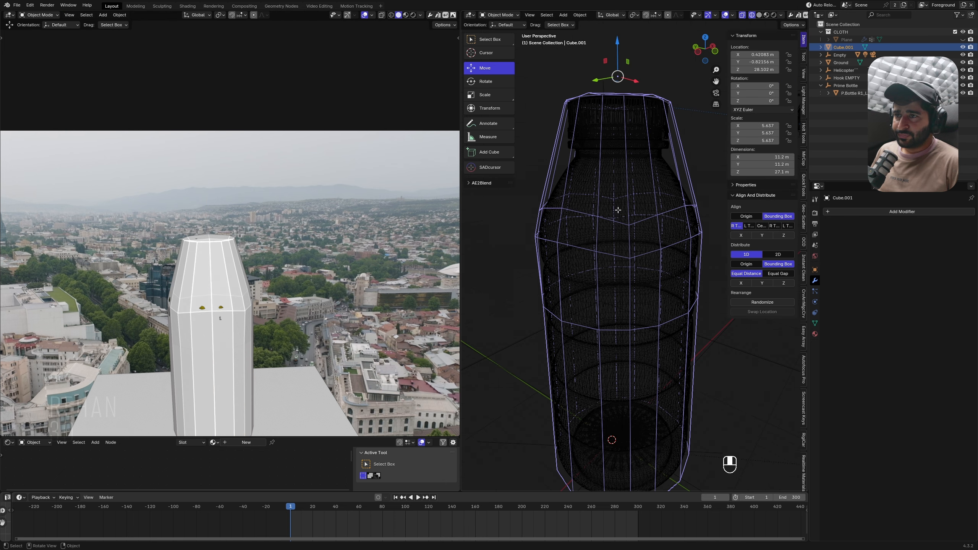
# Step: Add a loop cut midway between the top rim and shoulder, and scale it inward to match the bottle's neck
pyautogui.press('KP_1')
pyautogui.press('Tab')
pyautogui.hotkey('ctrl', 'r')
pyautogui.click(698, 165)
pyautogui.click(698, 165)
pyautogui.press('s')
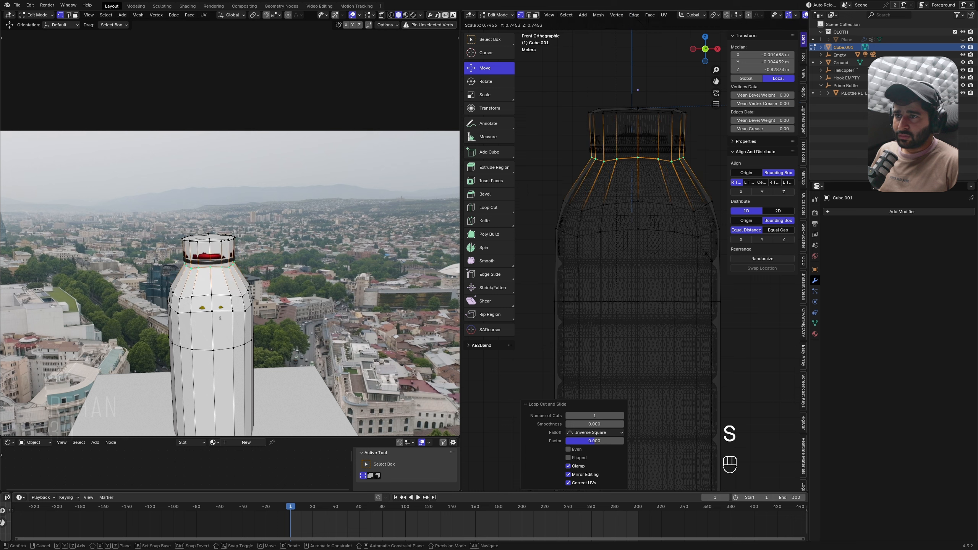
pyautogui.click(658, 202)
pyautogui.keyDown('shift'); pyautogui.moveTo(658, 203); pyautogui.dragTo(646, 366, button='middle'); pyautogui.keyUp('shift')
pyautogui.scroll(3, 646, 387)
pyautogui.press('Tab')
# Step: Switch the viewport to solid shading and check where the bottle pokes through the mesh
pyautogui.moveTo(562, 332); pyautogui.dragTo(647, 238, button='middle')
pyautogui.hotkey('alt', 'z')
pyautogui.press('z')
pyautogui.scroll(-1, 615, 352)
pyautogui.scroll(-3, 592, 257)
pyautogui.scroll(3, 639, 308)
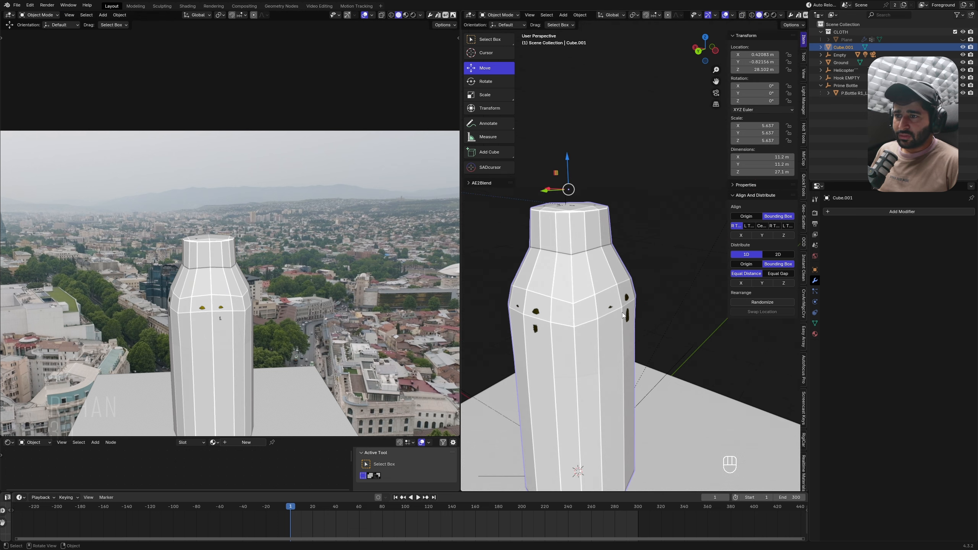
# Step: Add a loop cut just below the shoulder ring and scale it outward to cover the protruding bottle
pyautogui.moveTo(632, 359); pyautogui.dragTo(644, 376, button='middle')
pyautogui.press('Tab')
pyautogui.hotkey('alt', 'a')
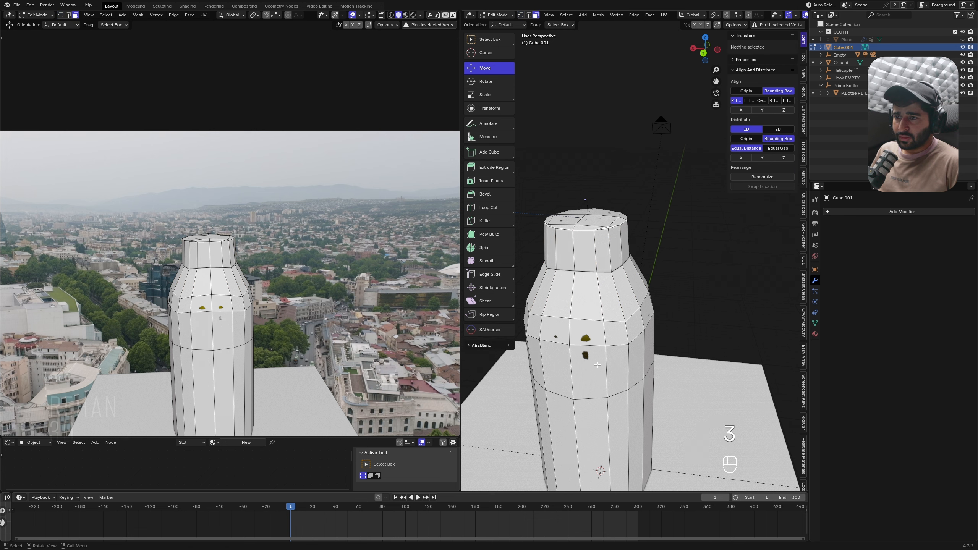
pyautogui.hotkey('ctrl', 'r')
pyautogui.click(602, 368)
pyautogui.click(602, 353)
pyautogui.press('s')
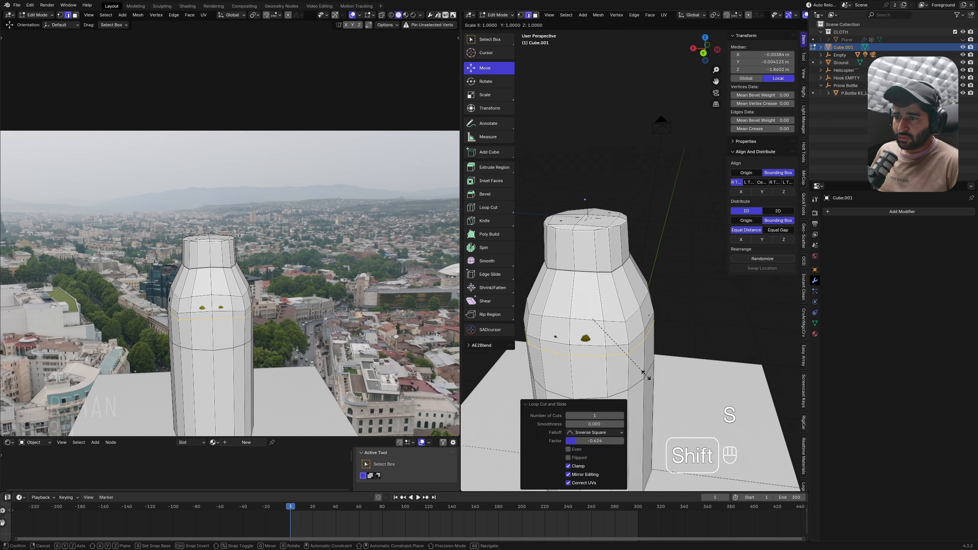
pyautogui.keyDown('shift'); pyautogui.click(646, 375); pyautogui.keyUp('shift')
# Step: Add another loop cut between the shoulder ring and the loop below it, and scale it slightly outward
pyautogui.hotkey('ctrl', 'r')
pyautogui.click(625, 332)
pyautogui.click(626, 332)
pyautogui.press('s')
pyautogui.keyDown('shift'); pyautogui.click(650, 358); pyautogui.keyUp('shift')
pyautogui.scroll(-1, 581, 336)
pyautogui.press('Tab')
# Step: Inspect the reshaped mesh from several angles for any bottle surface still showing through
pyautogui.moveTo(650, 358); pyautogui.dragTo(618, 338, button='middle')
pyautogui.scroll(-5, 582, 336)
pyautogui.scroll(3, 621, 335)
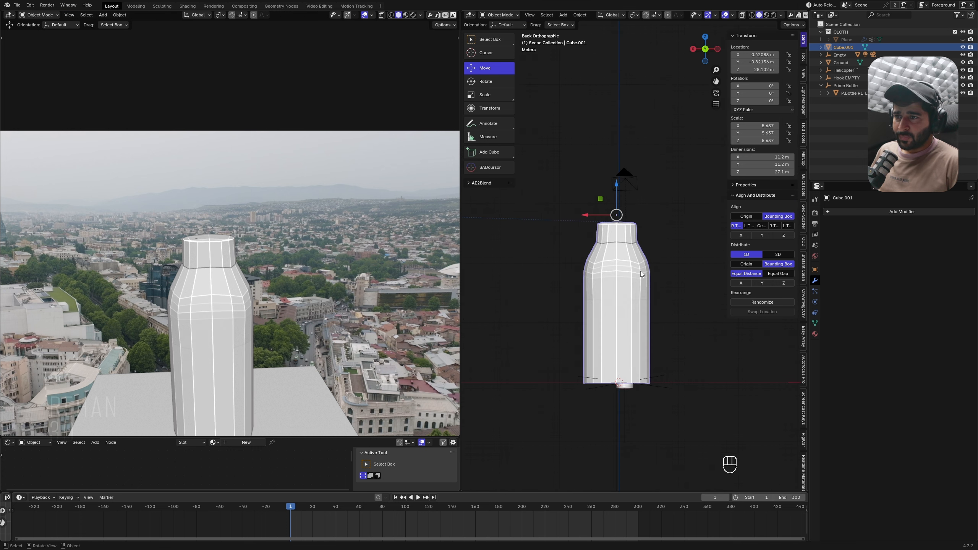
pyautogui.moveTo(641, 271); pyautogui.dragTo(628, 305, button='middle')
pyautogui.press('e')
pyautogui.click(622, 318)
pyautogui.press('e')
pyautogui.click(622, 318)
pyautogui.scroll(2, 644, 317)
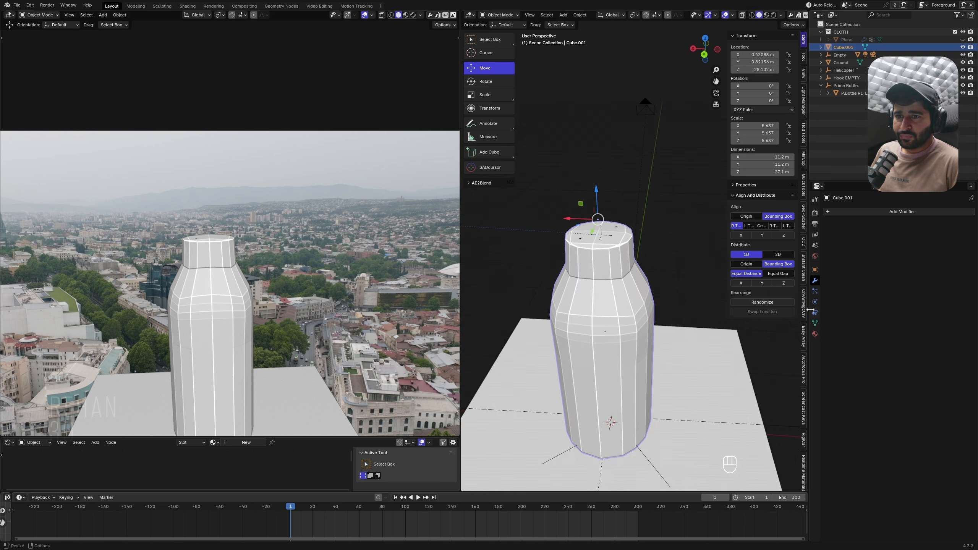
# Step: Enable Collision physics on the low-poly bottle mesh
pyautogui.click(815, 292)
pyautogui.click(815, 302)
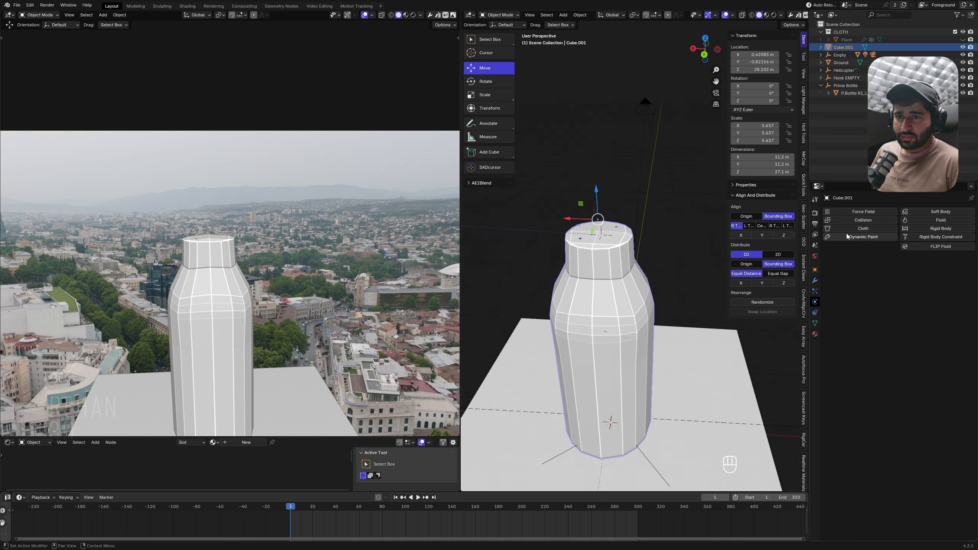
pyautogui.click(860, 220)
pyautogui.scroll(-3, 593, 287)
pyautogui.scroll(4, 594, 287)
# Step: Rename the low-poly bottle mesh to "Bottle Collider"
pyautogui.press('F2')
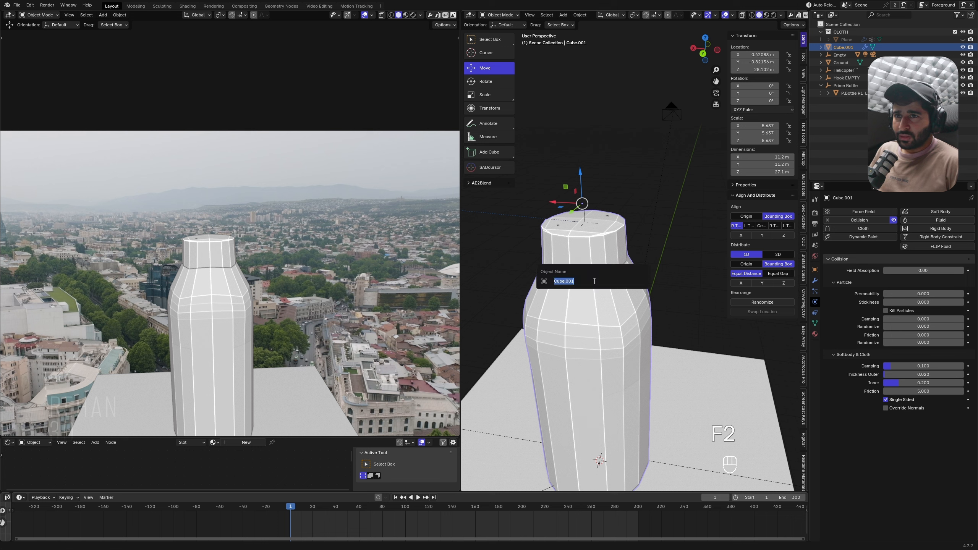
pyautogui.write('Bottle Collider')
pyautogui.press('Return')
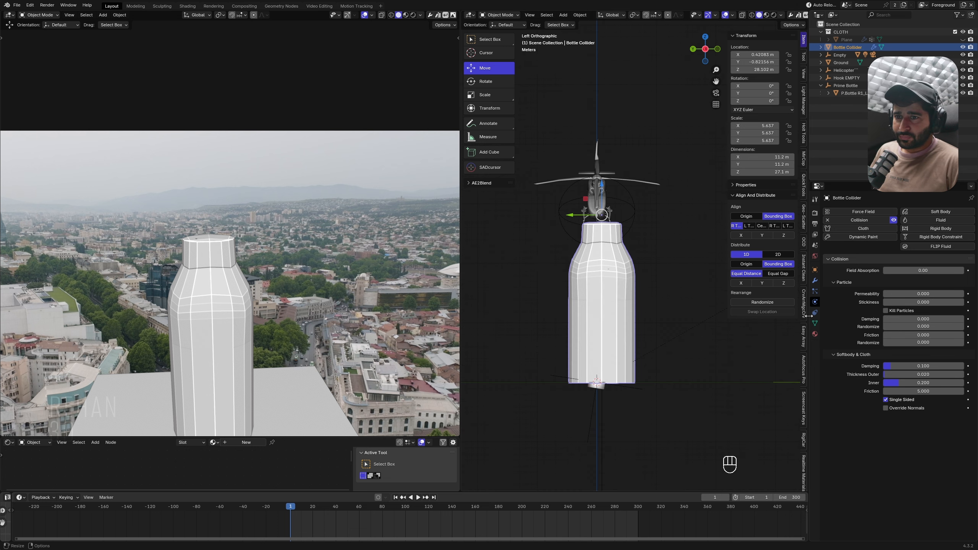
# Step: Unhide the plane in the CLOTH collection and rename it "Cloth"
pyautogui.click(925, 40)
pyautogui.hotkey('alt', 'h')
pyautogui.doubleClick(843, 39)
pyautogui.write('Cloth')
pyautogui.press('Return')
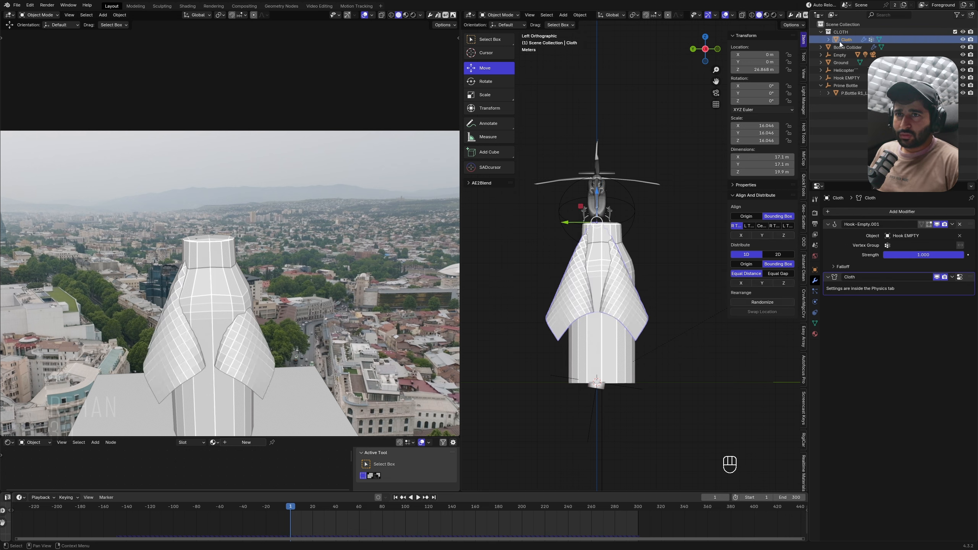
# Step: Save the file and bake the Cloth object's simulation cache from frame -150 to 300
pyautogui.click(814, 297)
pyautogui.scroll(-2, 654, 312)
pyautogui.moveTo(653, 312); pyautogui.dragTo(690, 332, button='middle')
pyautogui.click(816, 302)
pyautogui.scroll(2, 601, 330)
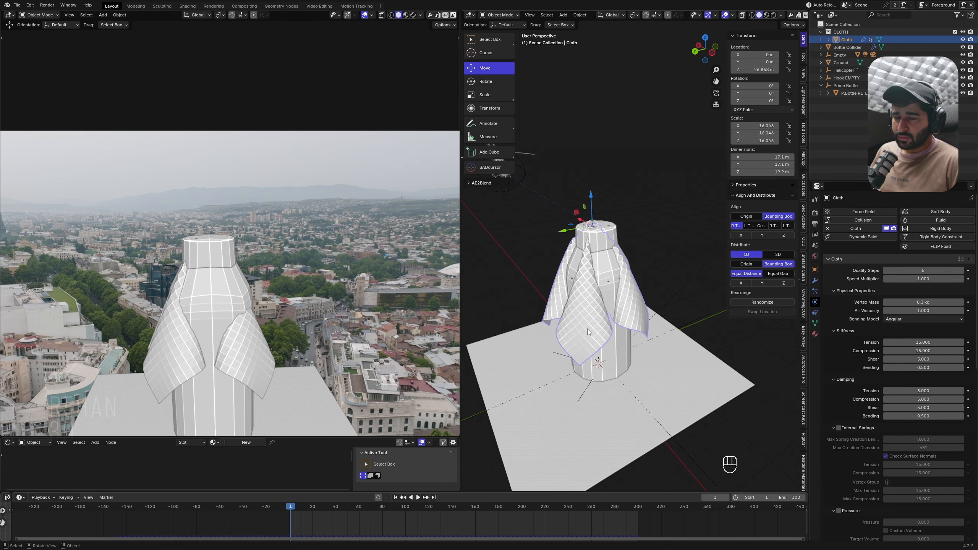
pyautogui.moveTo(587, 328); pyautogui.dragTo(596, 323, button='middle')
pyautogui.scroll(-10, 873, 485)
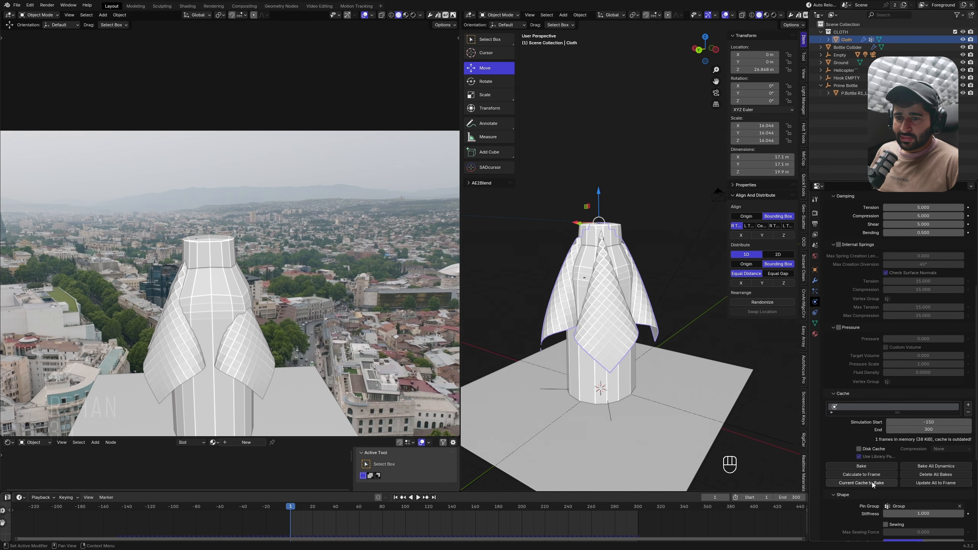
pyautogui.keyDown('ctrl'); pyautogui.click(871, 466); pyautogui.keyUp('ctrl')
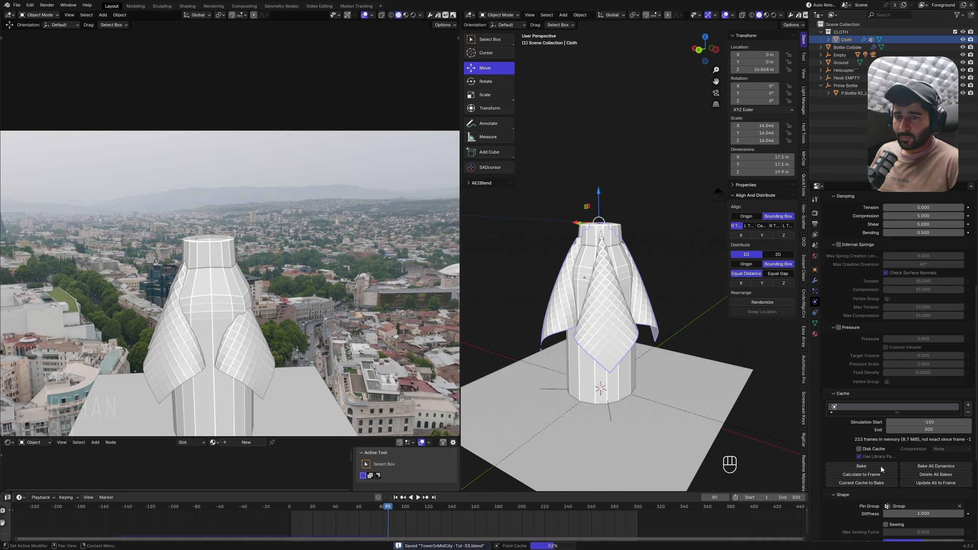
# Step: Play back the baked cloth simulation and scrub the timeline to frame 121
pyautogui.hotkey('shift', 'space')
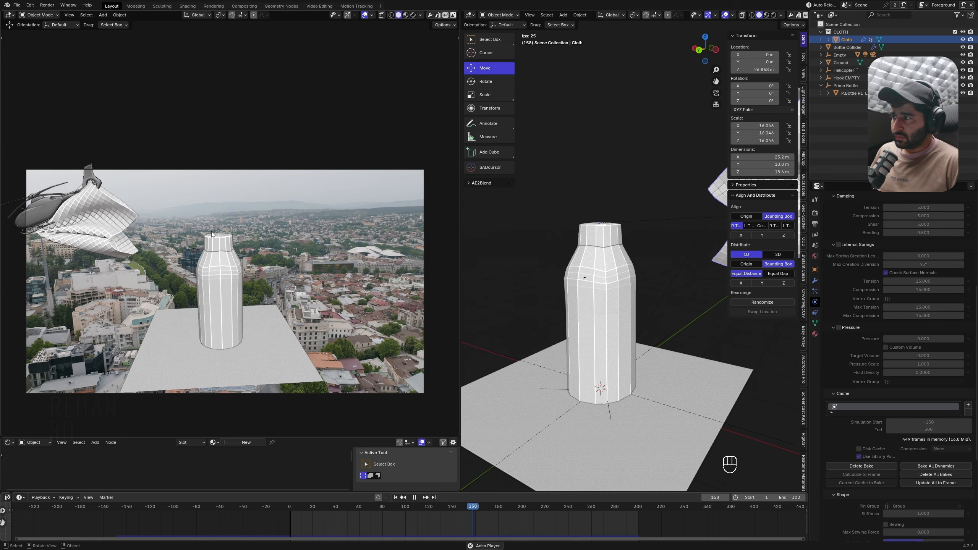
pyautogui.hotkey('shift', 'space')
pyautogui.moveTo(298, 515); pyautogui.dragTo(430, 520)
# Step: Switch the camera viewport to Material Preview shading and shade the Cloth object smooth
pyautogui.scroll(2, 270, 310)
pyautogui.press('z')
pyautogui.click(258, 359)
pyautogui.scroll(-2, 259, 362)
pyautogui.keyDown('shift'); pyautogui.moveTo(260, 363); pyautogui.dragTo(292, 353, button='middle'); pyautogui.keyUp('shift')
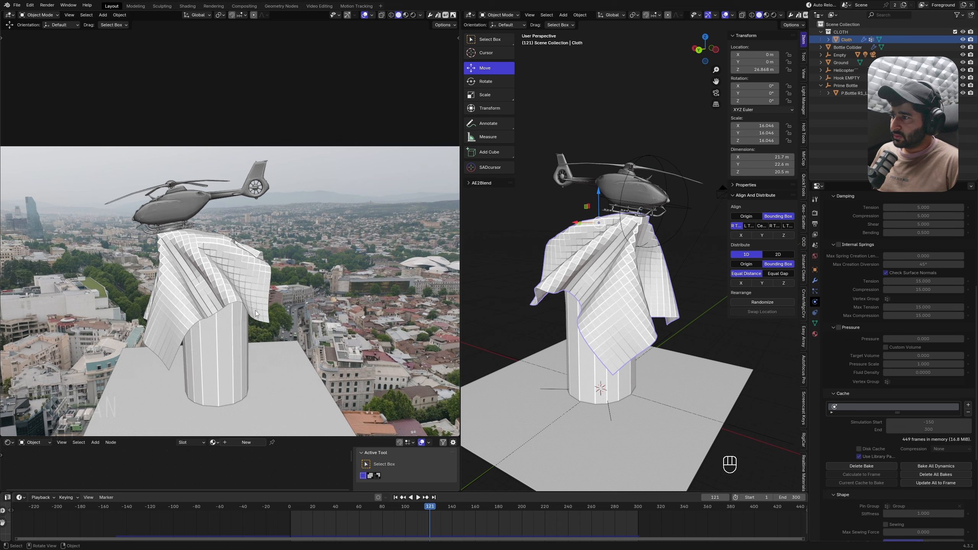
pyautogui.scroll(2, 293, 354)
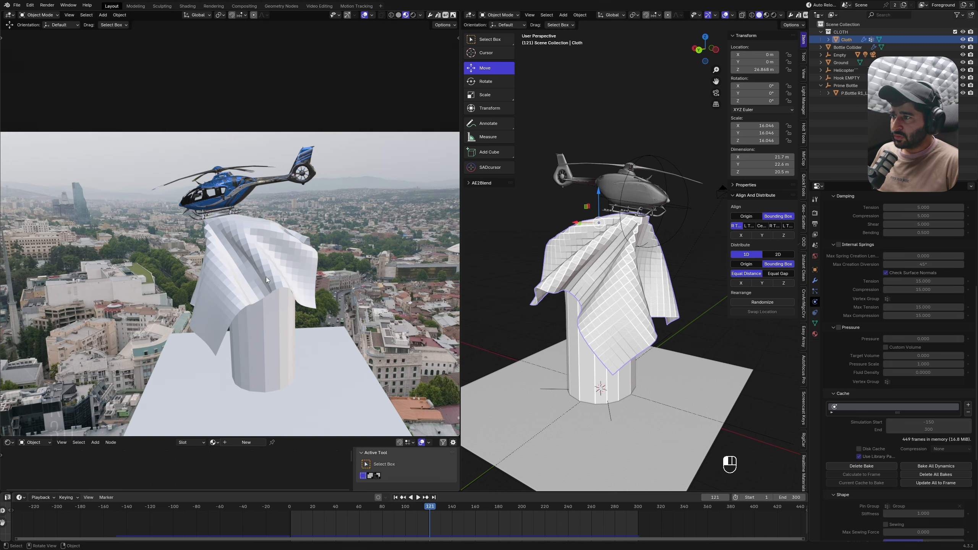
pyautogui.rightClick(592, 261)
pyautogui.click(592, 269)
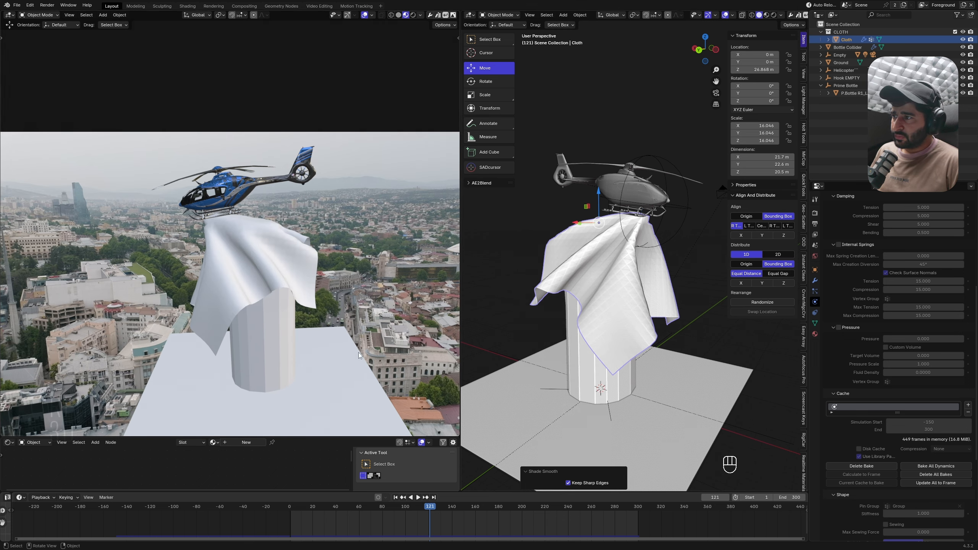
# Step: Return to frame 1 and subdivide the entire Cloth mesh with one cut
pyautogui.click(401, 498)
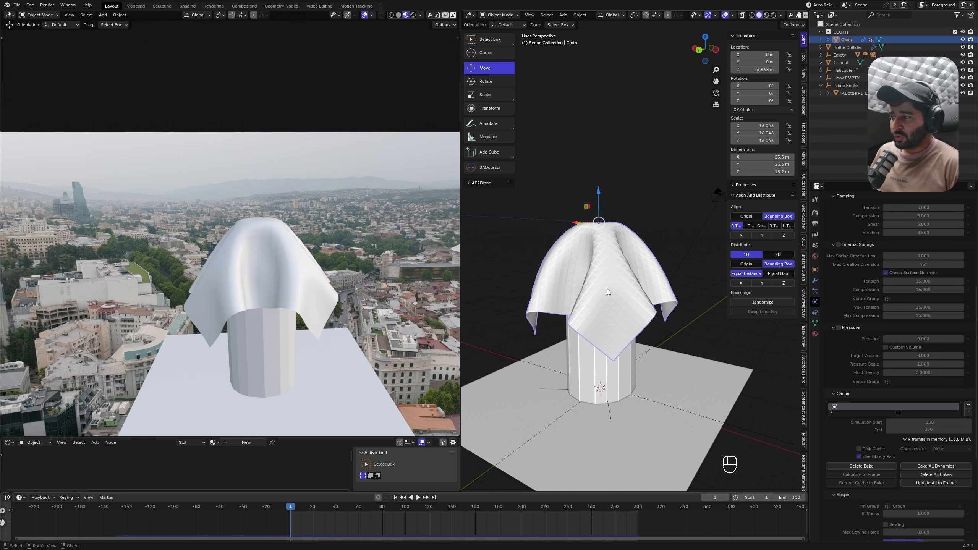
pyautogui.press('Tab')
pyautogui.moveTo(607, 289); pyautogui.dragTo(627, 321, button='middle')
pyautogui.scroll(2, 647, 320)
pyautogui.press('a')
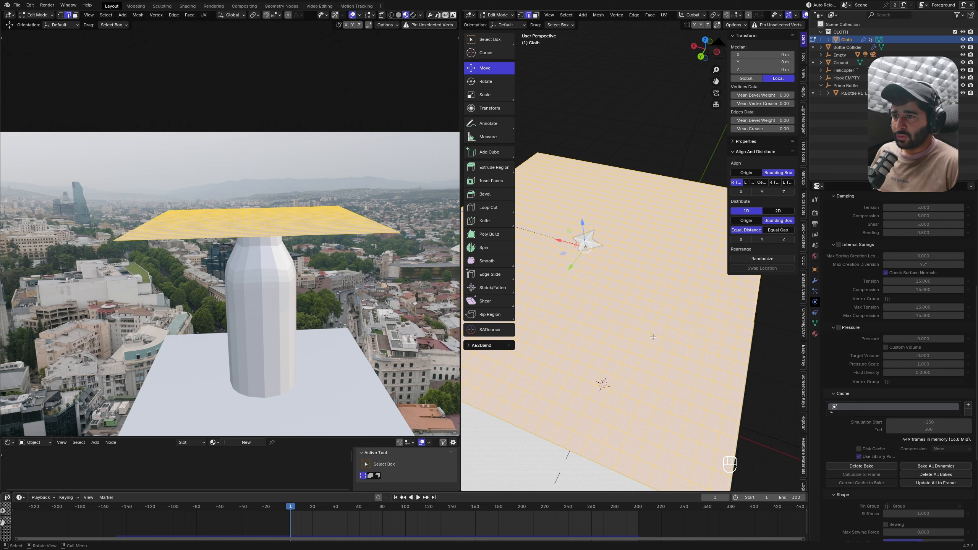
pyautogui.rightClick(611, 312)
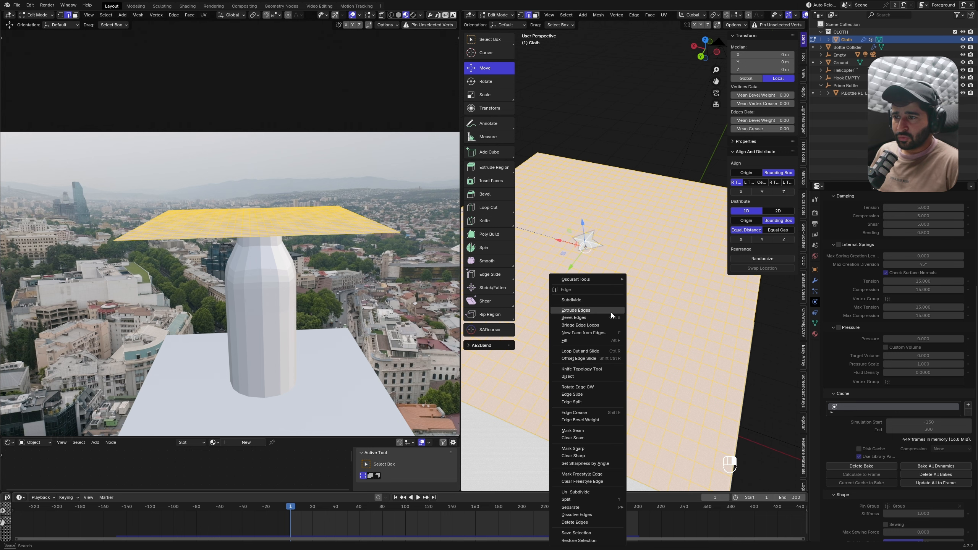
pyautogui.click(612, 298)
# Step: View the cloth from above in wireframe and select the vertices assigned to the vertex group "Group"
pyautogui.moveTo(621, 301); pyautogui.dragTo(658, 308, button='middle')
pyautogui.scroll(5, 622, 374)
pyautogui.scroll(5, 658, 307)
pyautogui.keyDown('shift'); pyautogui.moveTo(633, 356); pyautogui.dragTo(651, 335, button='middle'); pyautogui.keyUp('shift')
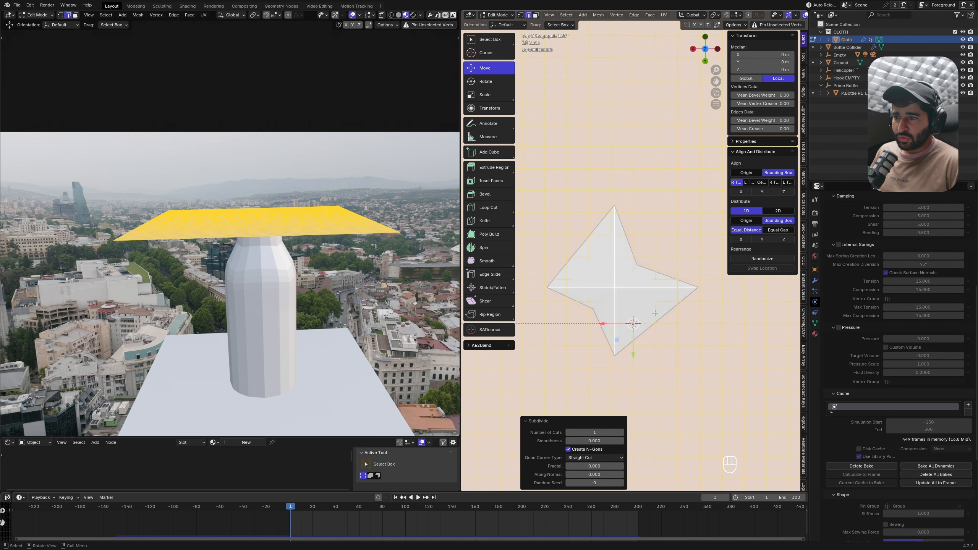
pyautogui.press('z')
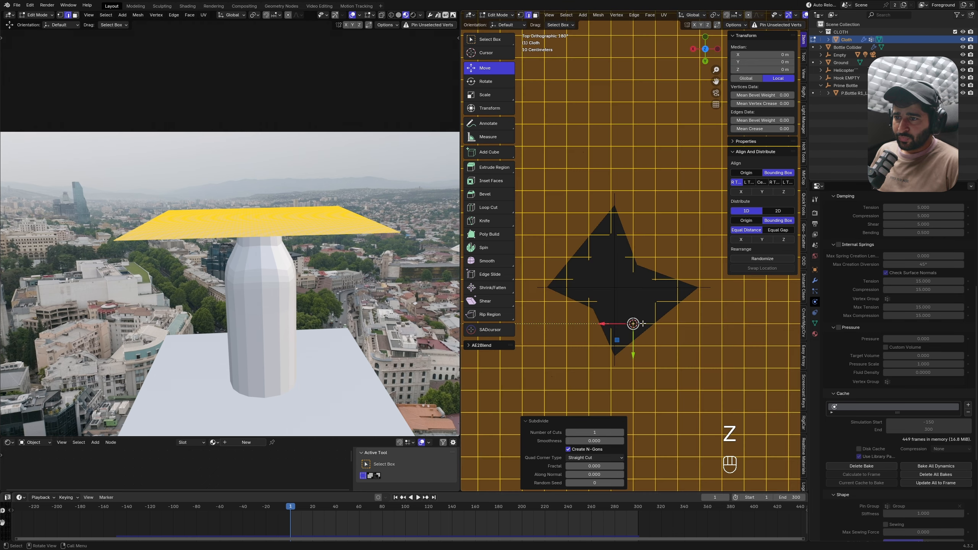
pyautogui.click(669, 325)
pyautogui.click(815, 281)
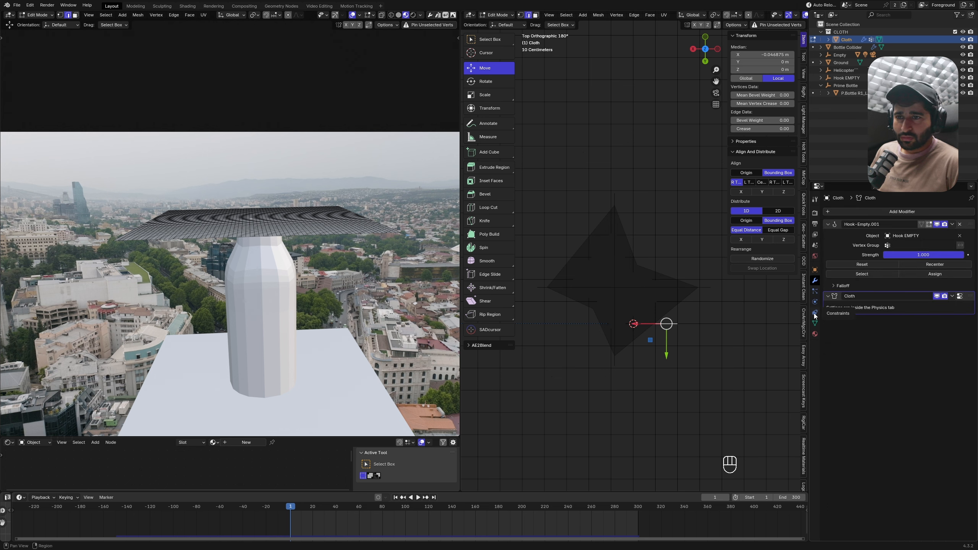
pyautogui.click(816, 315)
pyautogui.click(815, 270)
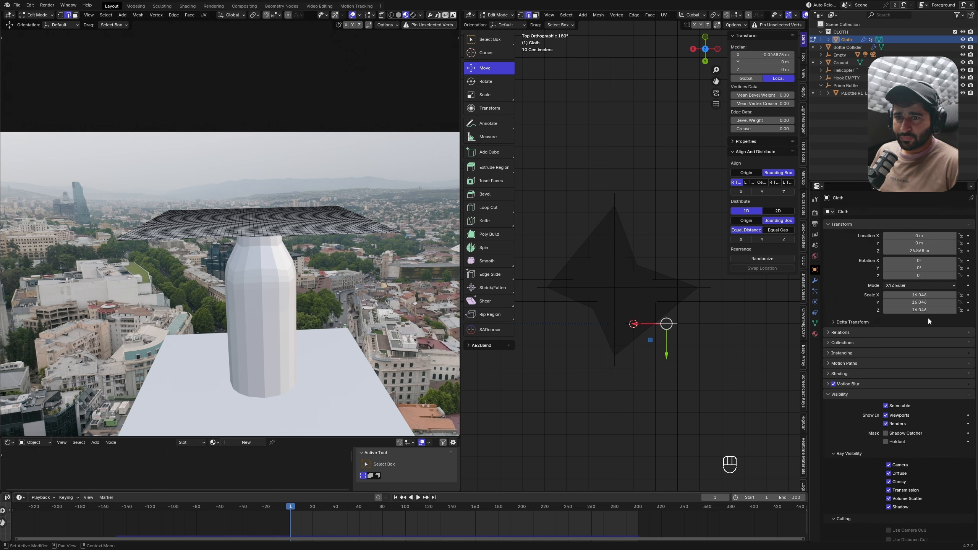
pyautogui.click(815, 324)
pyautogui.click(918, 284)
pyautogui.scroll(-4, 667, 329)
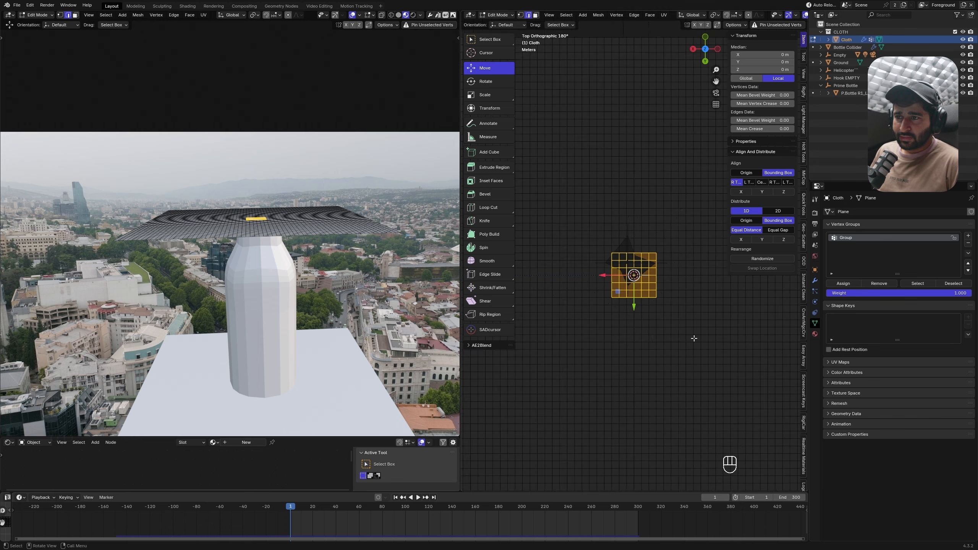
# Step: Leave mesh editing, delete the existing cloth bake, save the file and bake the simulation again
pyautogui.moveTo(667, 330)
pyautogui.mouseDown(button='middle')
pyautogui.moveTo(664, 236)
pyautogui.moveTo(686, 284)
pyautogui.moveTo(627, 263)
pyautogui.mouseUp(button='middle')
pyautogui.press('z')
pyautogui.click(649, 286)
pyautogui.press('Tab')
pyautogui.click(816, 313)
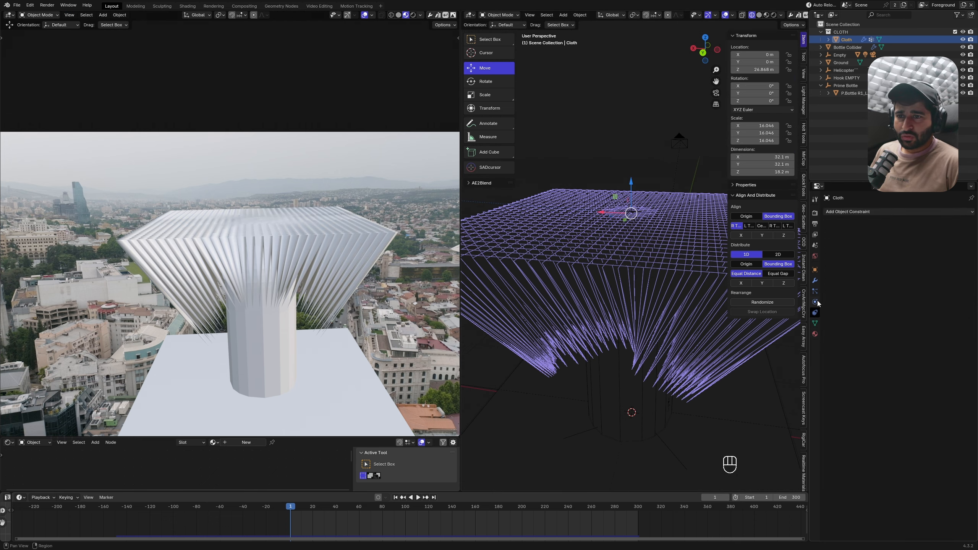
pyautogui.click(816, 302)
pyautogui.scroll(-10, 840, 336)
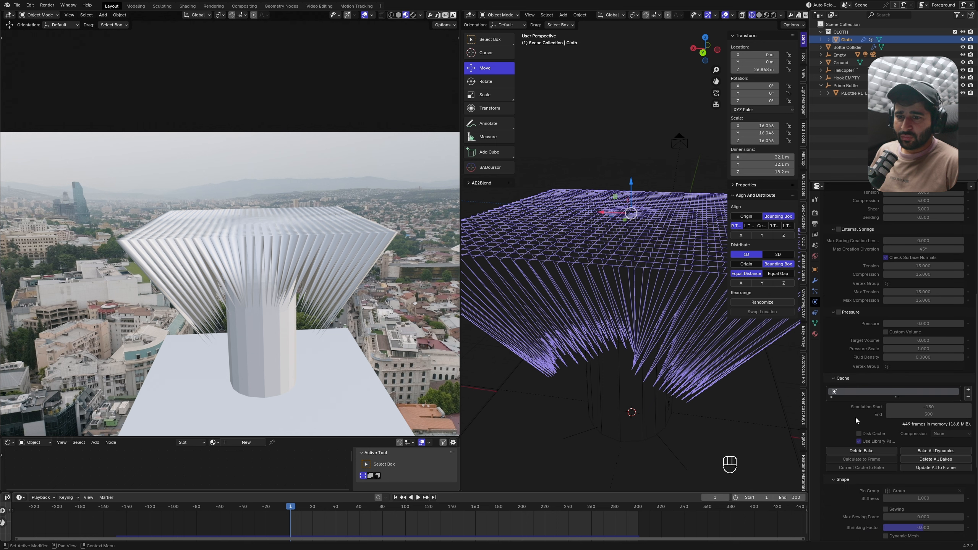
pyautogui.click(872, 454)
pyautogui.hotkey('ctrl', 's')
pyautogui.click(870, 452)
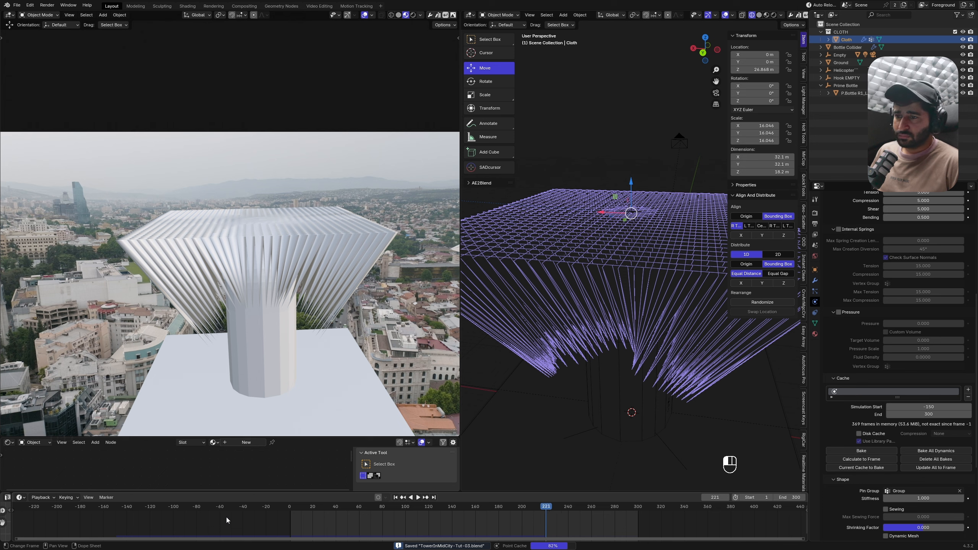
# Step: Play back the rebaked cloth simulation and return the timeline to frame 1
pyautogui.hotkey('shift', 'space')
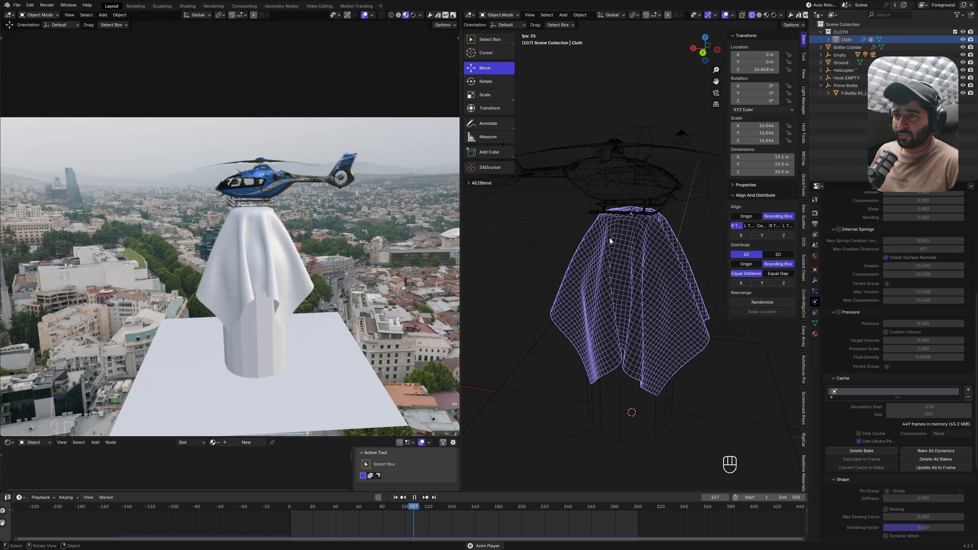
pyautogui.press('space')
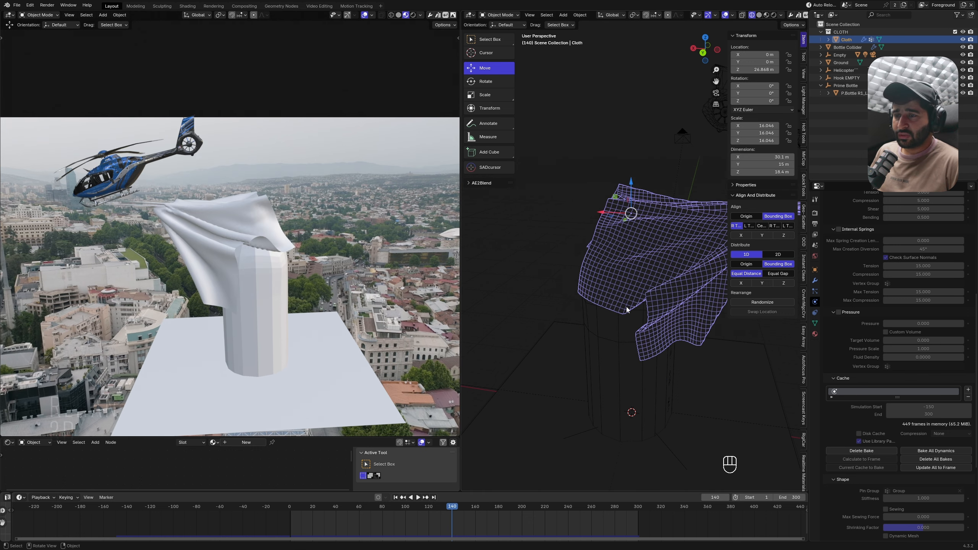
pyautogui.click(395, 497)
# Step: Delete the cloth bake and remove the vertex group "Group" from the Cloth mesh
pyautogui.click(862, 451)
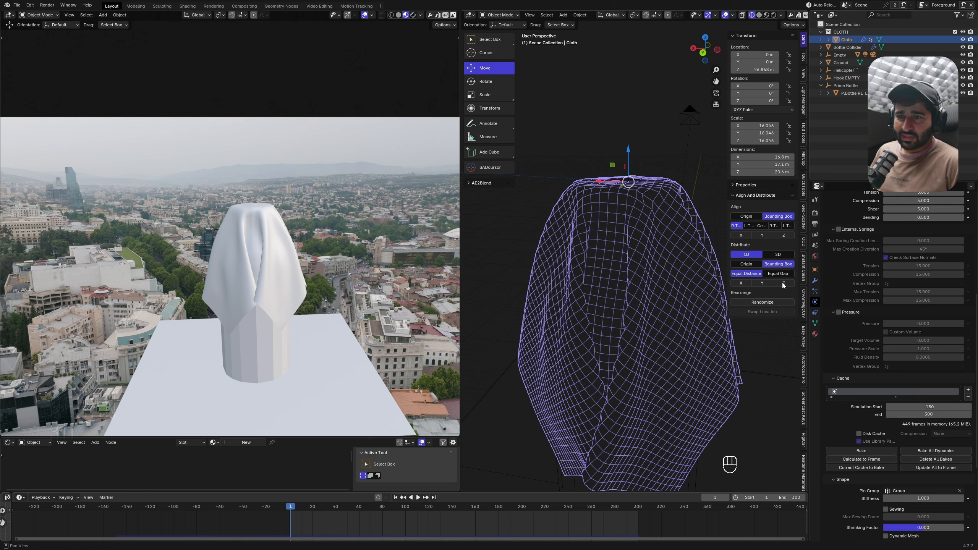
pyautogui.click(816, 323)
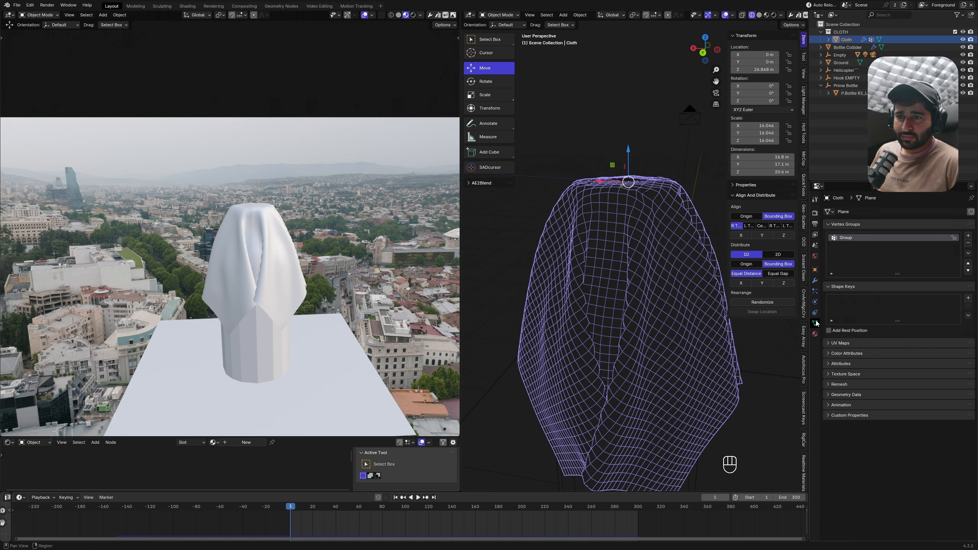
pyautogui.click(969, 244)
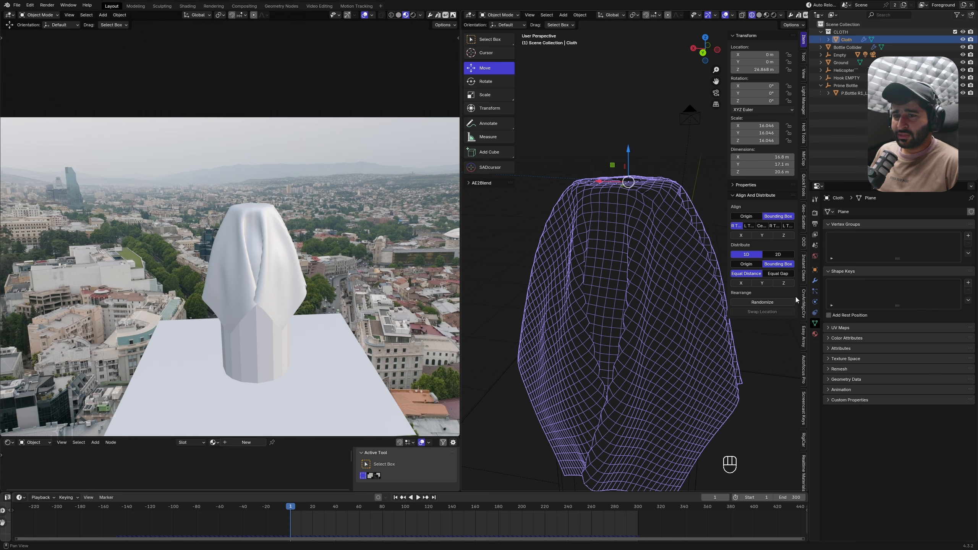
# Step: Turn off the Cloth modifier's viewport display and open the Cloth mesh for editing from the top view
pyautogui.click(816, 280)
pyautogui.click(937, 278)
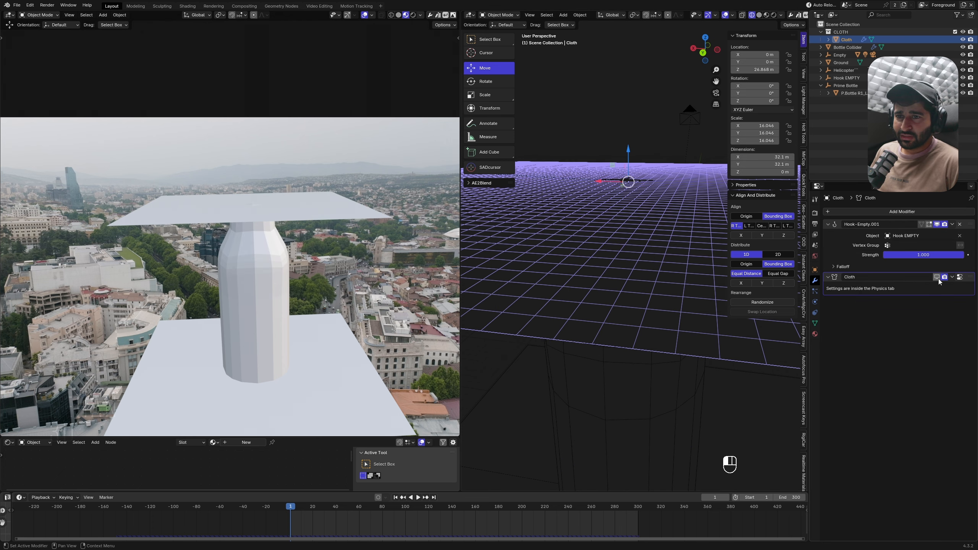
pyautogui.keyDown('alt'); pyautogui.moveTo(650, 226); pyautogui.dragTo(651, 315, button='middle'); pyautogui.keyUp('alt')
pyautogui.press('Tab')
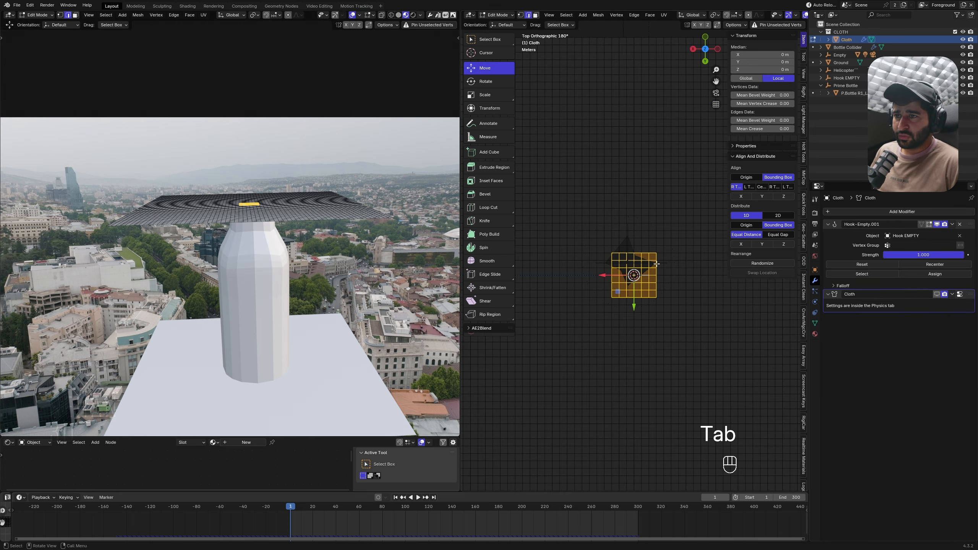
# Step: Select a small block of faces at the centre of the cloth in face select mode
pyautogui.hotkey('alt', 'z')
pyautogui.scroll(4, 650, 315)
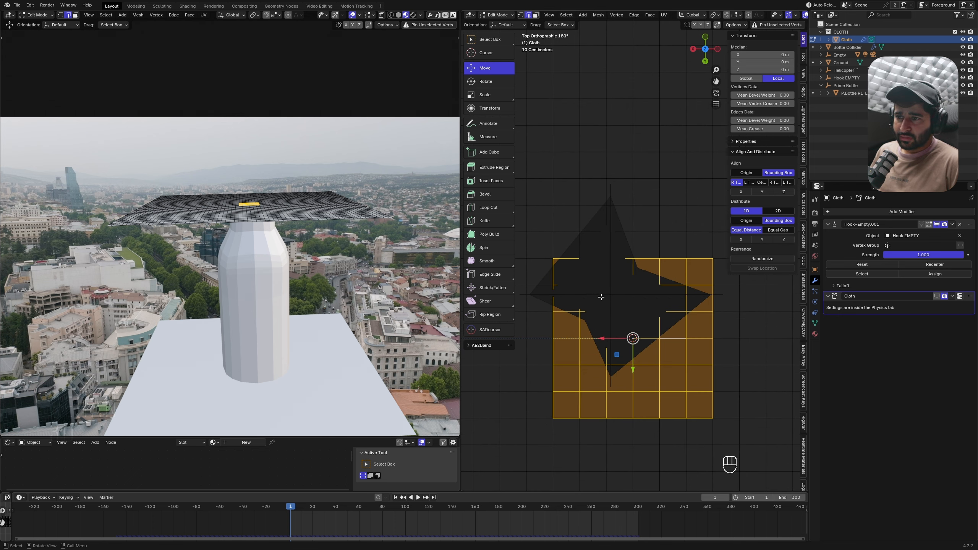
pyautogui.moveTo(613, 317); pyautogui.dragTo(656, 362)
pyautogui.moveTo(656, 361); pyautogui.dragTo(631, 226, button='middle')
pyautogui.scroll(-3, 631, 226)
pyautogui.press('3')
pyautogui.press('Tab')
pyautogui.press('Tab')
pyautogui.moveTo(627, 189)
pyautogui.keyDown('alt'); pyautogui.mouseDown(button='middle')
pyautogui.moveTo(635, 286)
pyautogui.moveTo(625, 254)
pyautogui.moveTo(641, 199)
pyautogui.moveTo(646, 257)
pyautogui.moveTo(622, 224)
pyautogui.moveTo(632, 233)
pyautogui.moveTo(632, 206)
pyautogui.mouseUp(button='middle'); pyautogui.keyUp('alt')
pyautogui.press('3')
pyautogui.click(626, 281)
pyautogui.scroll(-3, 641, 199)
# Step: Raise the Cloth object along Z to a height of 27.105 m
pyautogui.press('Tab')
pyautogui.press('g')
pyautogui.press('z')
pyautogui.click(623, 205)
# Step: Delete the Hook EMPTY object from the scene
pyautogui.click(846, 71)
pyautogui.click(846, 78)
pyautogui.scroll(6, 343, 517)
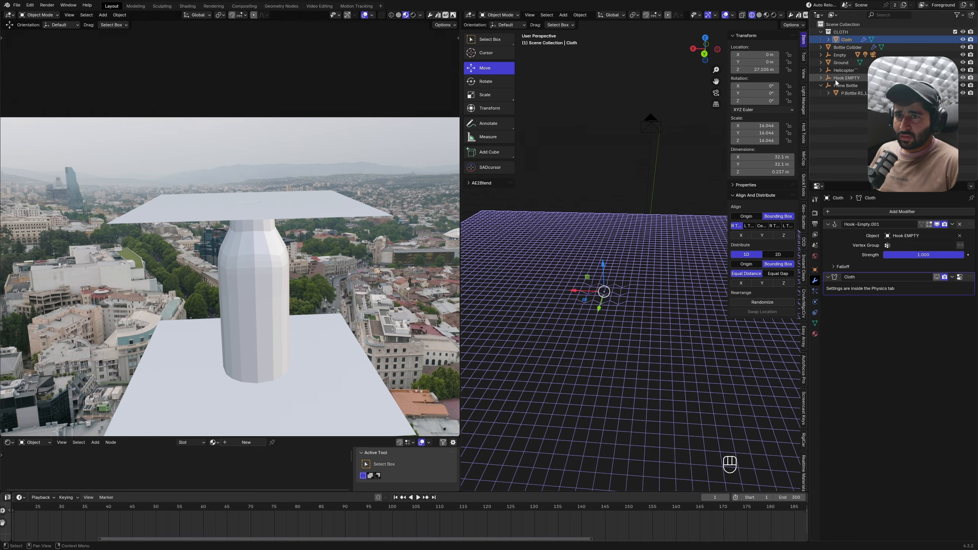
pyautogui.press('Delete')
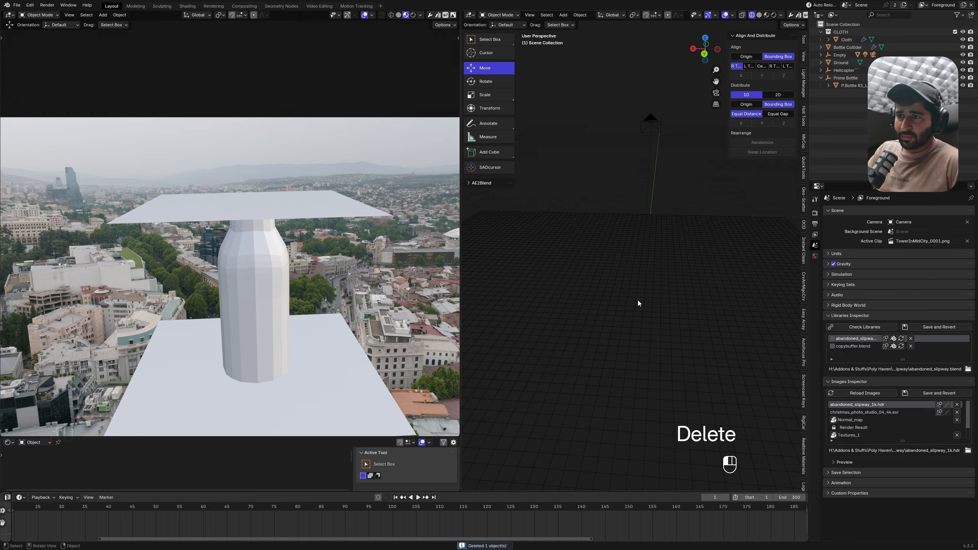
# Step: Edit the Cloth mesh from the top view and select the 4 by 4 block of faces at its centre
pyautogui.press('z')
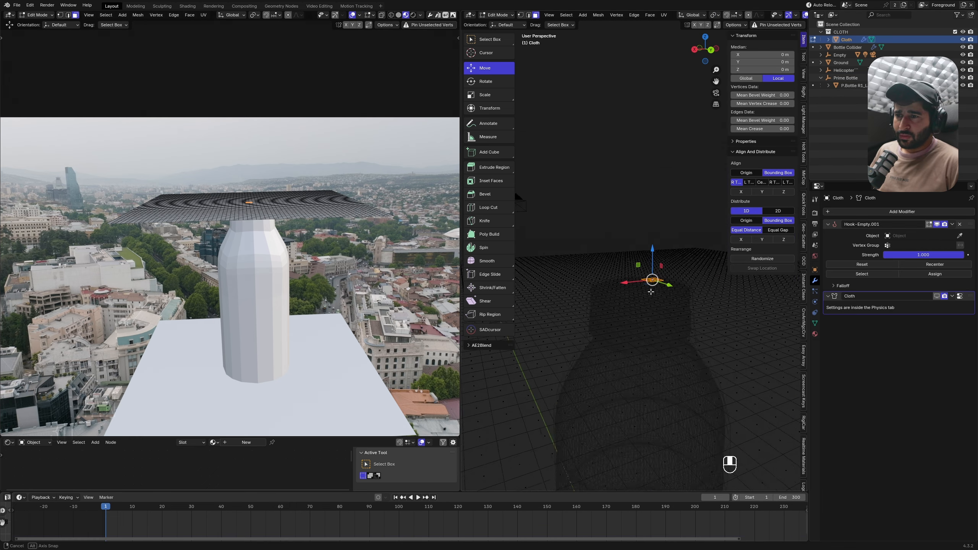
pyautogui.press('Tab')
pyautogui.scroll(-4, 639, 333)
pyautogui.moveTo(639, 333); pyautogui.dragTo(647, 346, button='middle')
pyautogui.press('Tab')
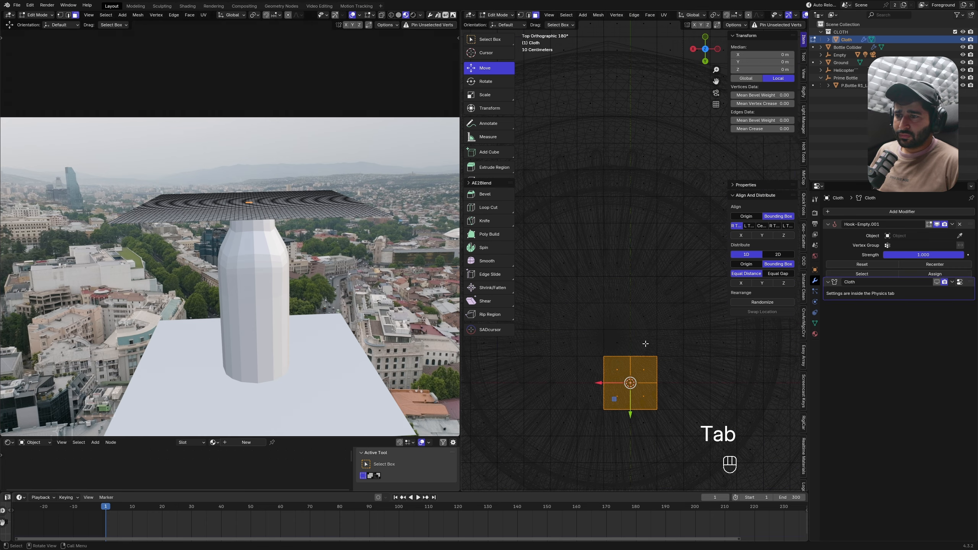
pyautogui.moveTo(595, 339); pyautogui.dragTo(669, 419)
pyautogui.scroll(-2, 668, 420)
pyautogui.scroll(2, 654, 405)
pyautogui.moveTo(587, 346); pyautogui.dragTo(672, 421)
pyautogui.hotkey('alt', 'z')
pyautogui.scroll(-3, 672, 421)
pyautogui.moveTo(672, 421); pyautogui.dragTo(620, 371, button='middle')
pyautogui.scroll(4, 628, 348)
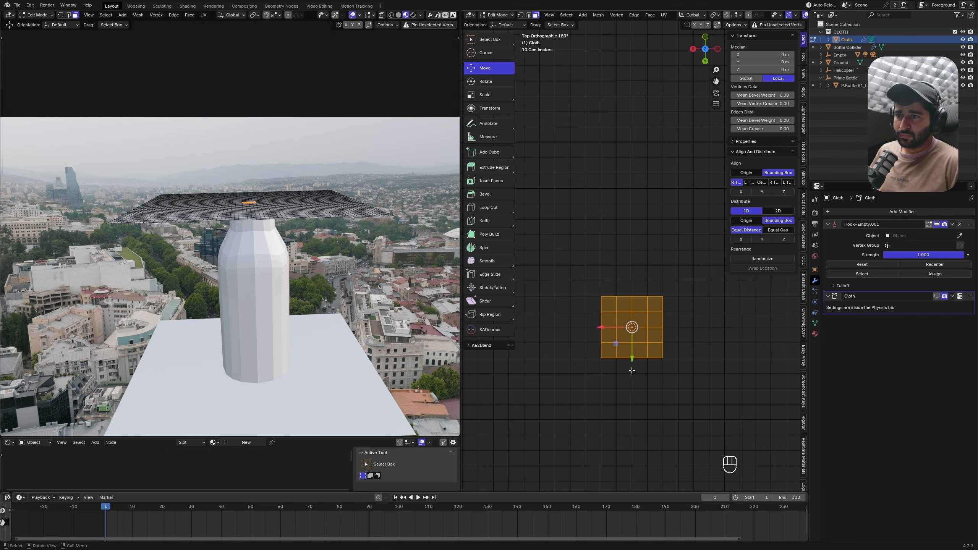
# Step: Remove the old Hook modifier from the cloth and hook the selected centre faces to a new object
pyautogui.click(960, 225)
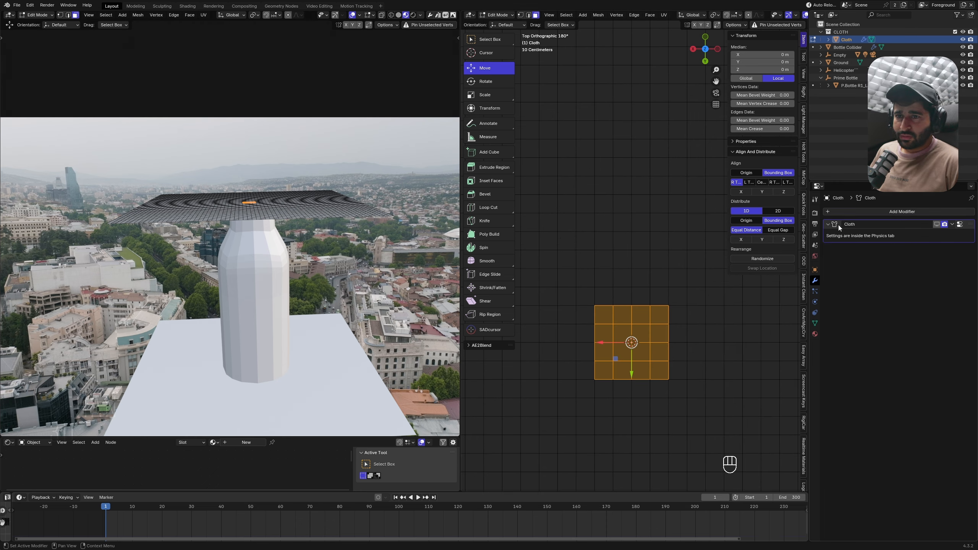
pyautogui.press('F3')
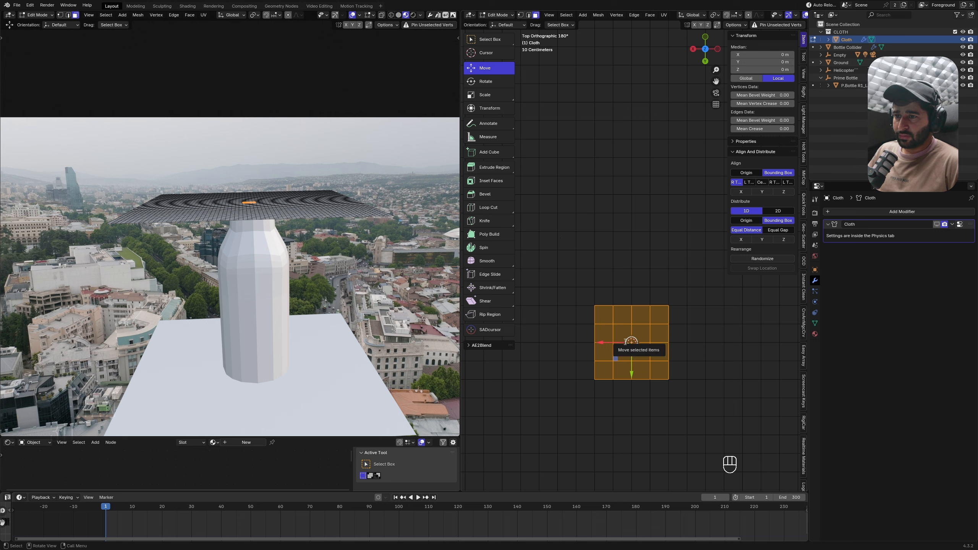
pyautogui.click(652, 356)
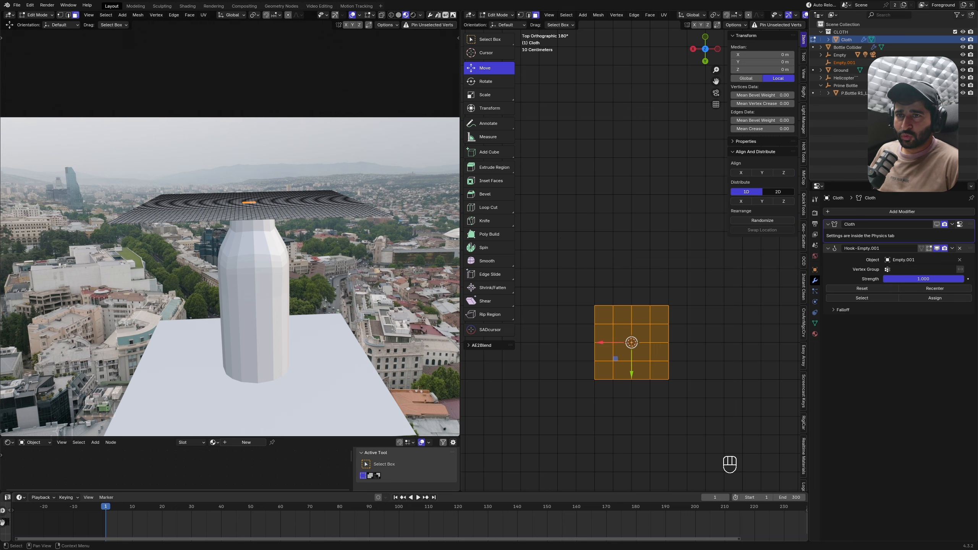
# Step: Rename the new hook empty "hook"
pyautogui.doubleClick(841, 63)
pyautogui.write('hook')
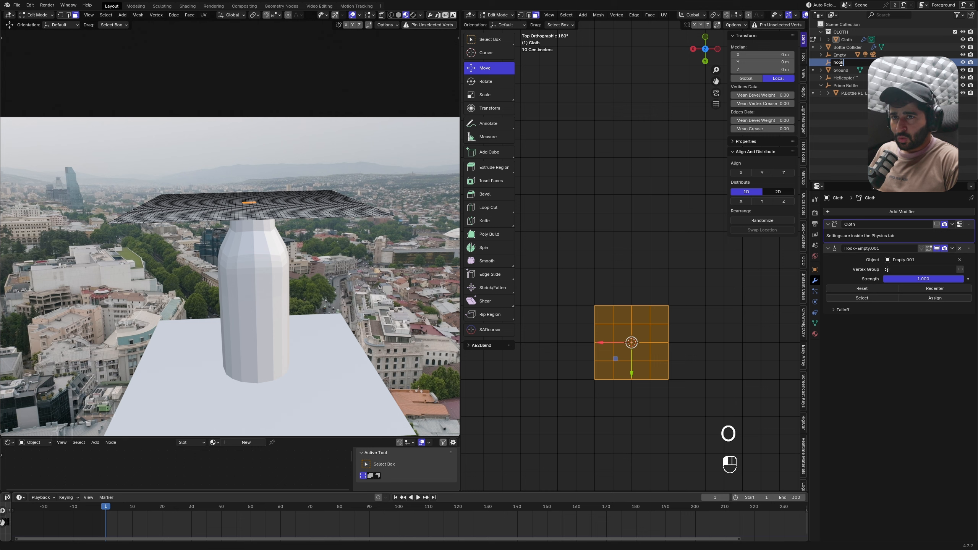
pyautogui.press('Return')
# Step: Move the Hook modifier above the Cloth modifier and reopen the Cloth mesh for editing
pyautogui.press('Tab')
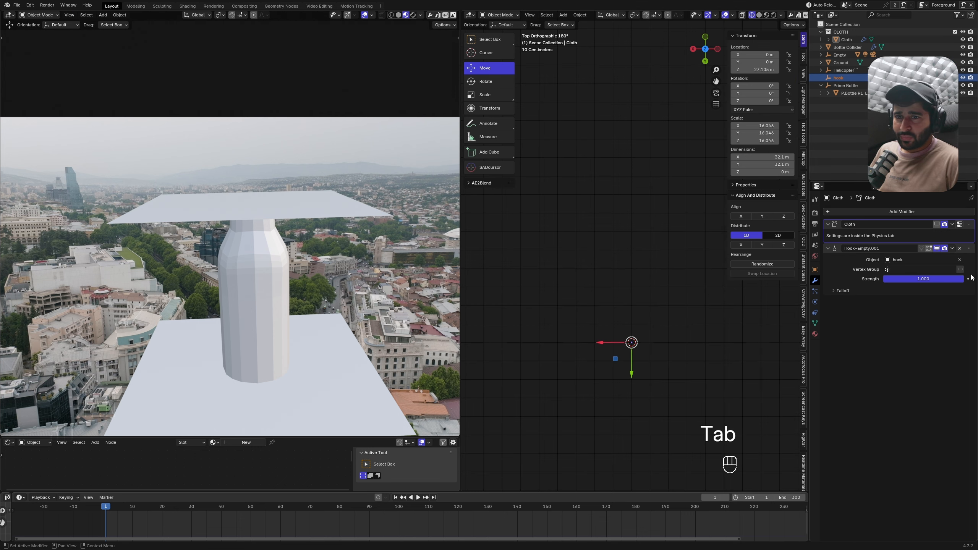
pyautogui.moveTo(971, 248); pyautogui.dragTo(970, 225)
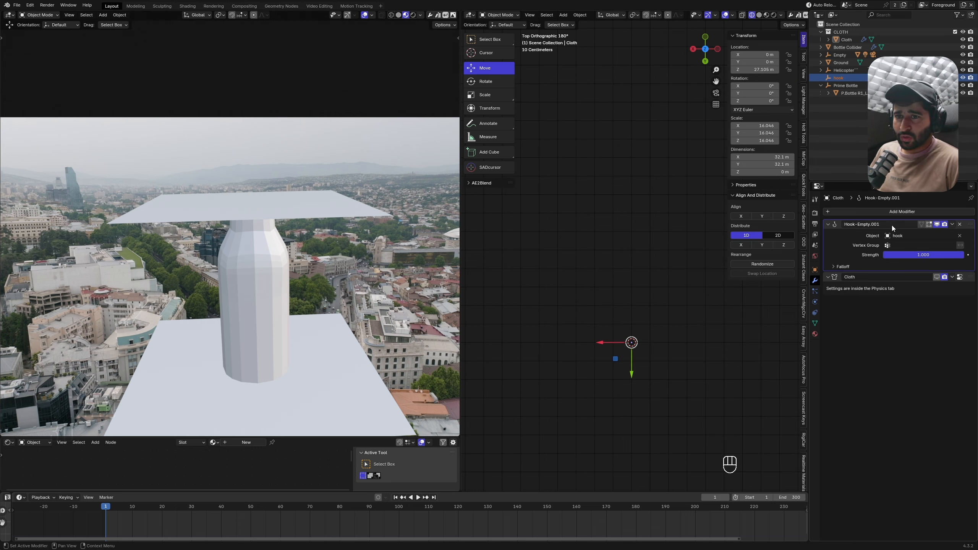
pyautogui.click(662, 351)
pyautogui.moveTo(662, 351); pyautogui.dragTo(670, 325, button='middle')
pyautogui.press('Tab')
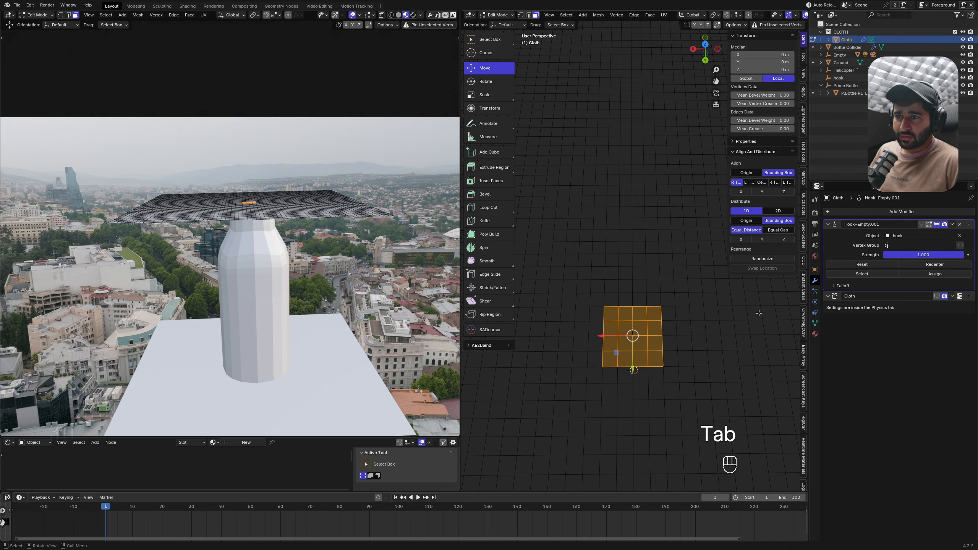
# Step: Add a new vertex group to the Cloth, assign the selected centre faces to it and leave mesh editing
pyautogui.click(815, 323)
pyautogui.click(969, 235)
pyautogui.click(843, 285)
pyautogui.press('Tab')
# Step: Set the vertex group "Group" as the cloth simulation's Pin Group and save the file
pyautogui.click(815, 303)
pyautogui.scroll(-12, 874, 416)
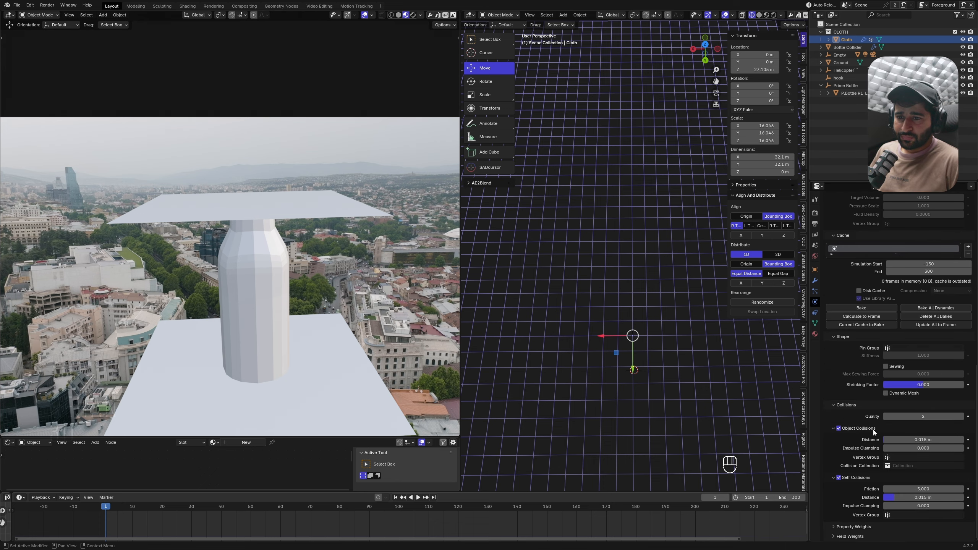
pyautogui.click(888, 349)
pyautogui.click(889, 361)
pyautogui.scroll(-4, 658, 354)
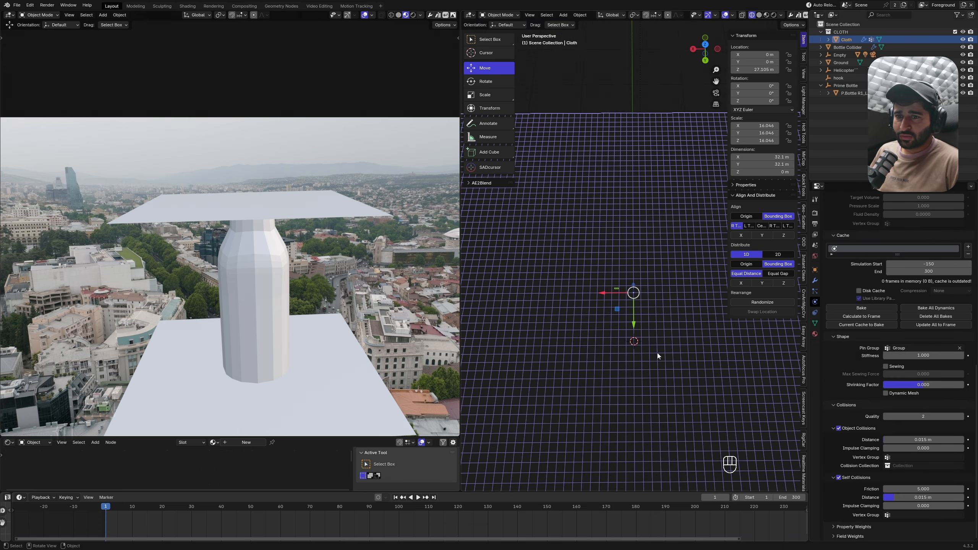
pyautogui.moveTo(686, 332); pyautogui.dragTo(689, 321, button='middle')
pyautogui.scroll(4, 900, 393)
pyautogui.hotkey('ctrl', 's')
pyautogui.click(873, 369)
pyautogui.click(847, 370)
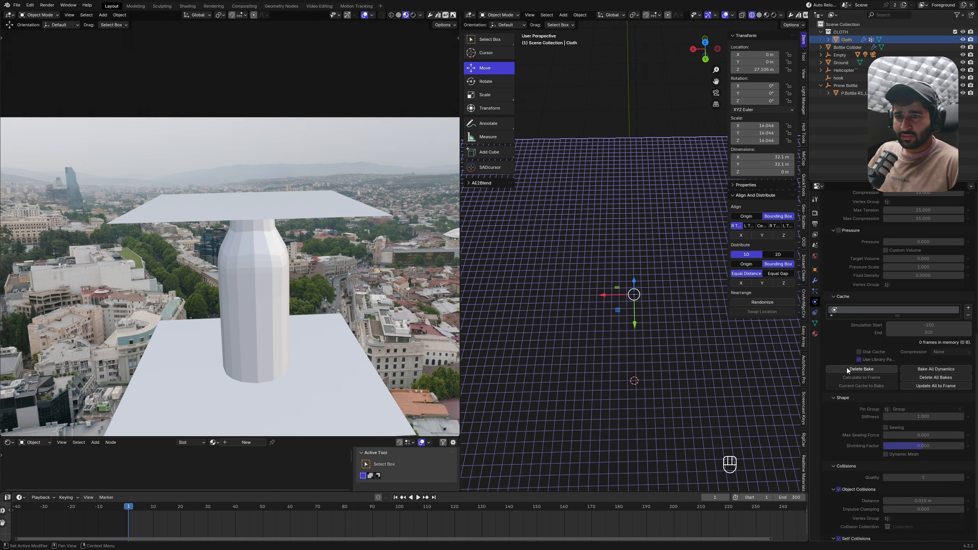
pyautogui.click(847, 369)
pyautogui.click(847, 367)
# Step: Review the cloth's physics settings and bake its simulation cache from frame -150 to 300
pyautogui.scroll(10, 865, 416)
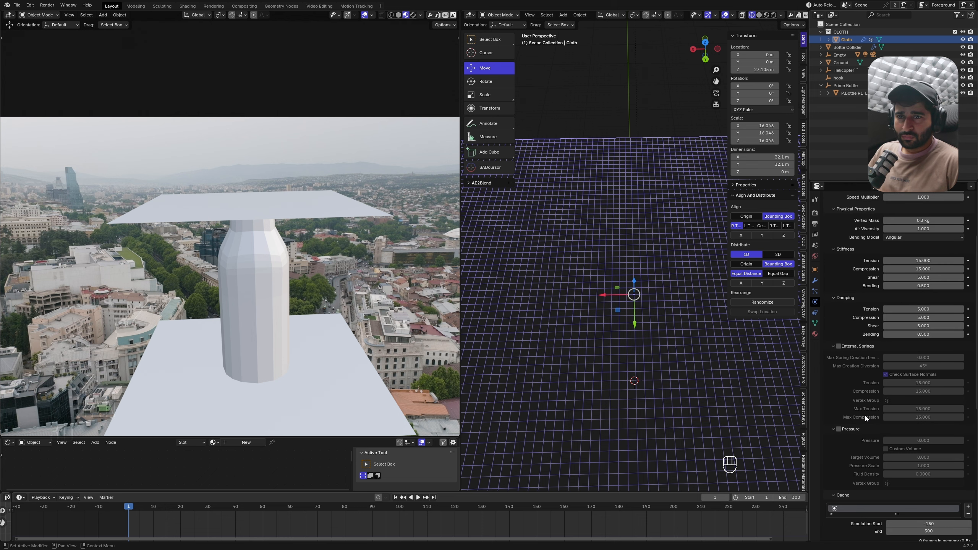
pyautogui.scroll(5, 866, 416)
pyautogui.scroll(-2, 882, 238)
pyautogui.scroll(2, 879, 238)
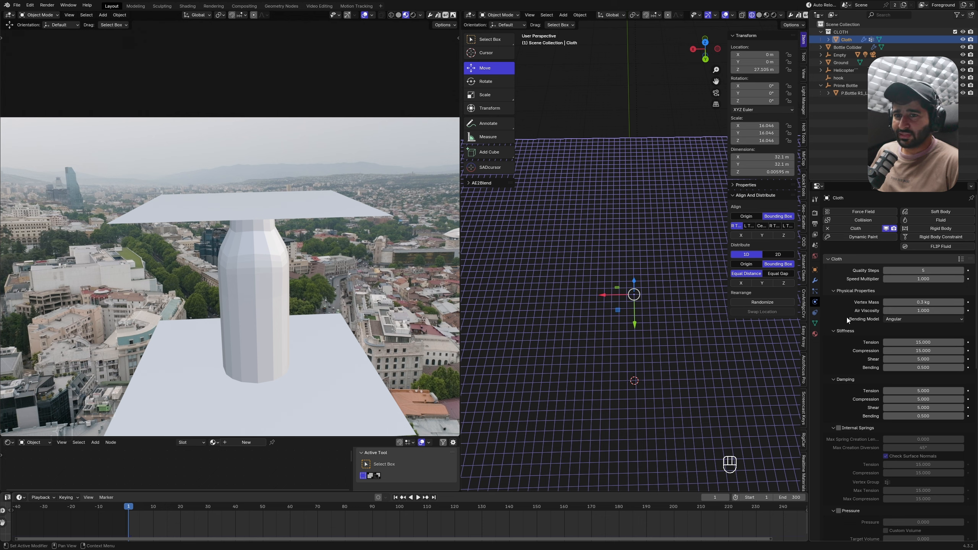
pyautogui.scroll(-8, 854, 353)
pyautogui.click(866, 499)
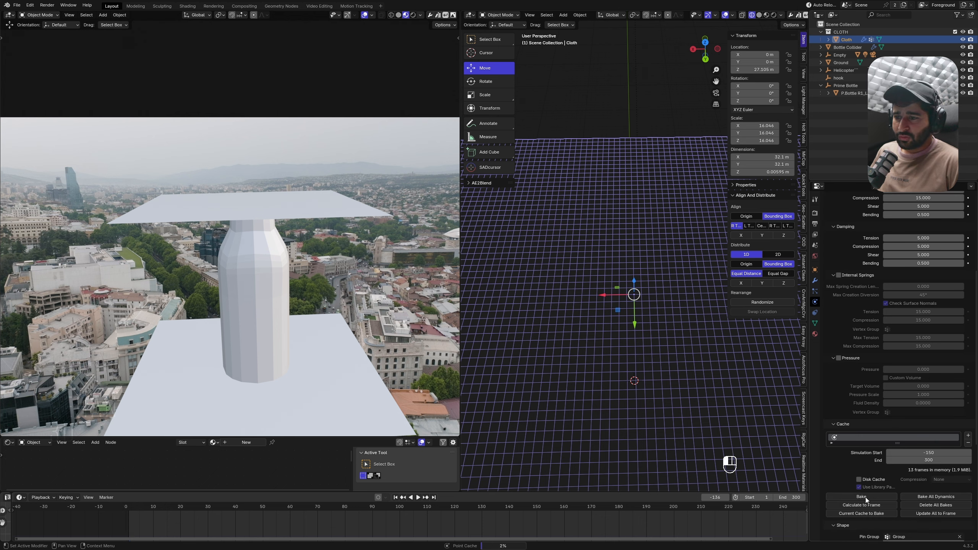
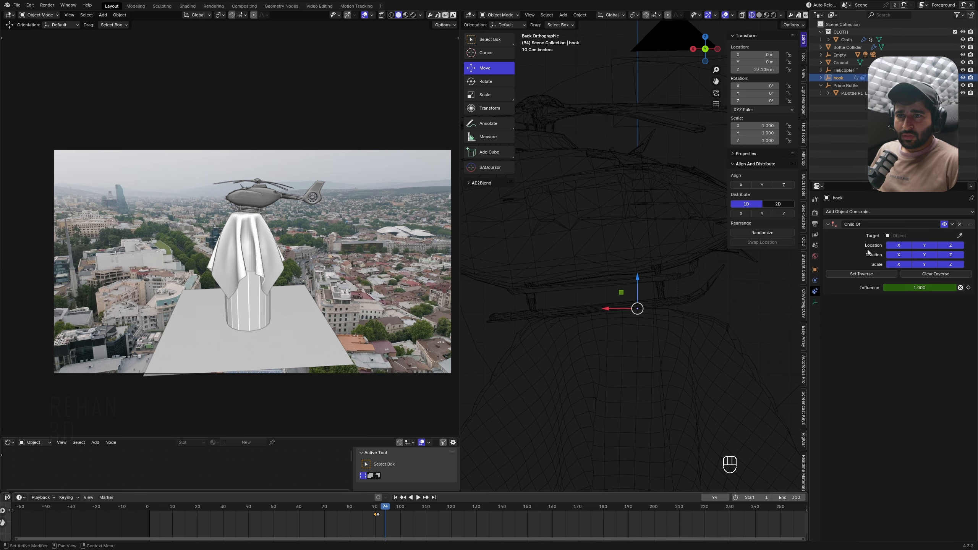
# Step: Pick Helicopter-v2 as the target of the hook's Child Of constraint and move the playhead to frame 92
pyautogui.click(664, 228)
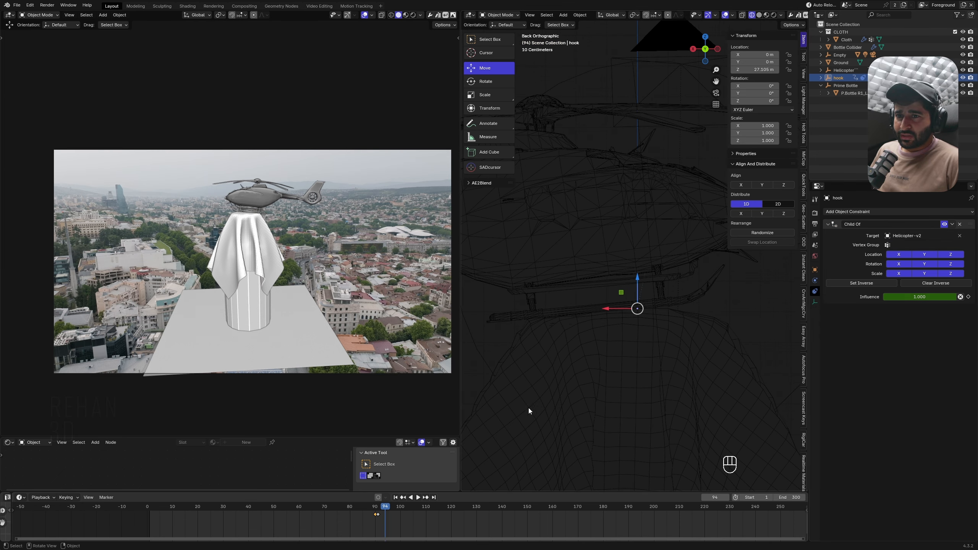
pyautogui.click(380, 512)
pyautogui.press('space')
# Step: Delete the Cloth's existing simulation bake, save the file and bake the cloth again
pyautogui.click(551, 359)
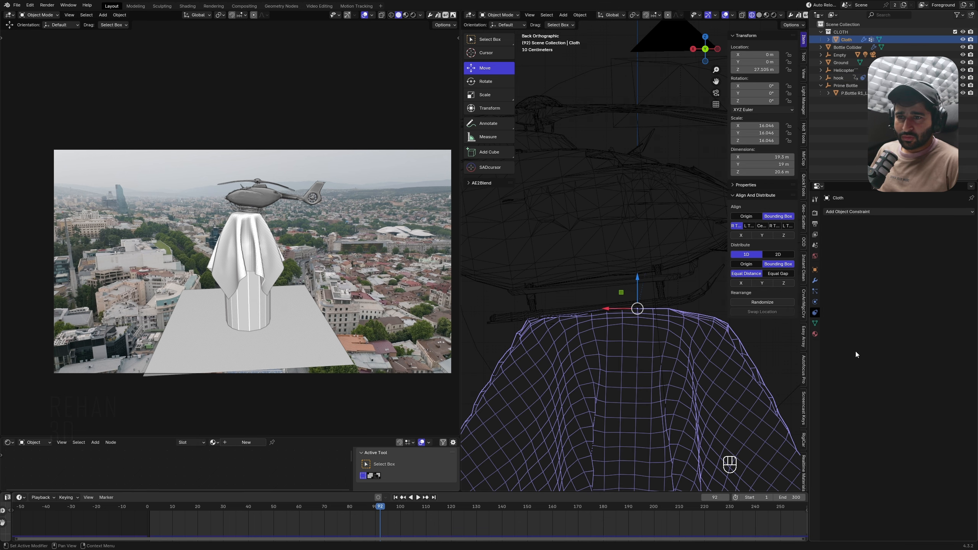
pyautogui.click(815, 303)
pyautogui.scroll(-3, 880, 444)
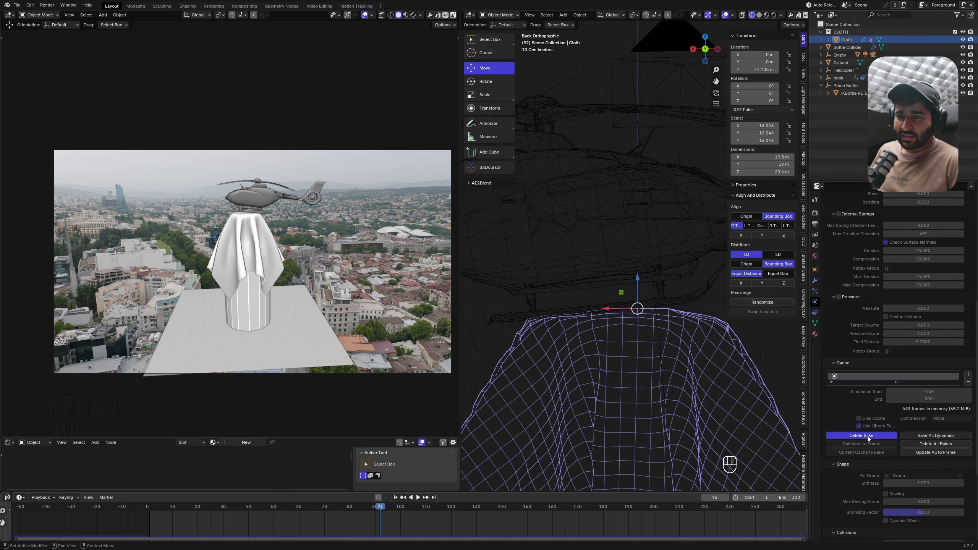
pyautogui.click(862, 435)
pyautogui.scroll(-2, 551, 523)
pyautogui.hotkey('ctrl', 's')
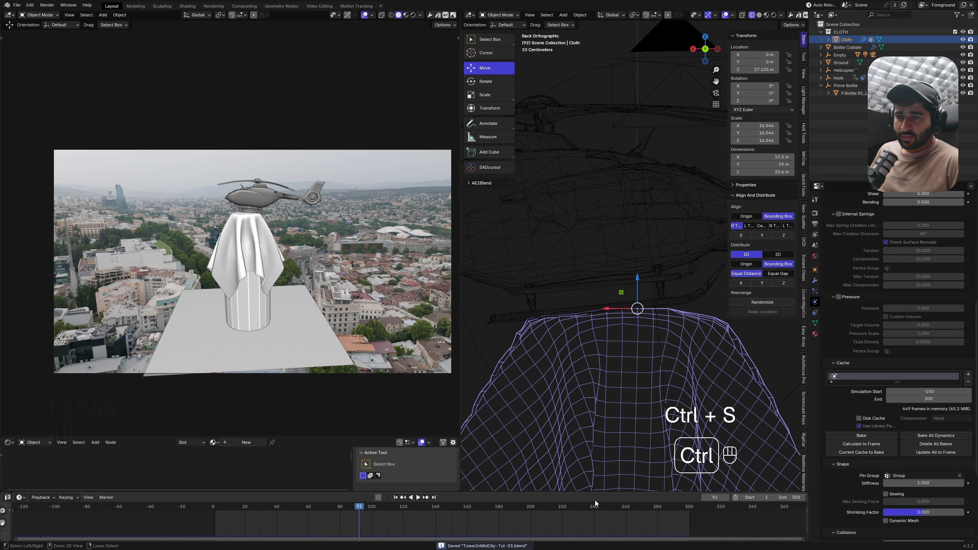
pyautogui.click(862, 435)
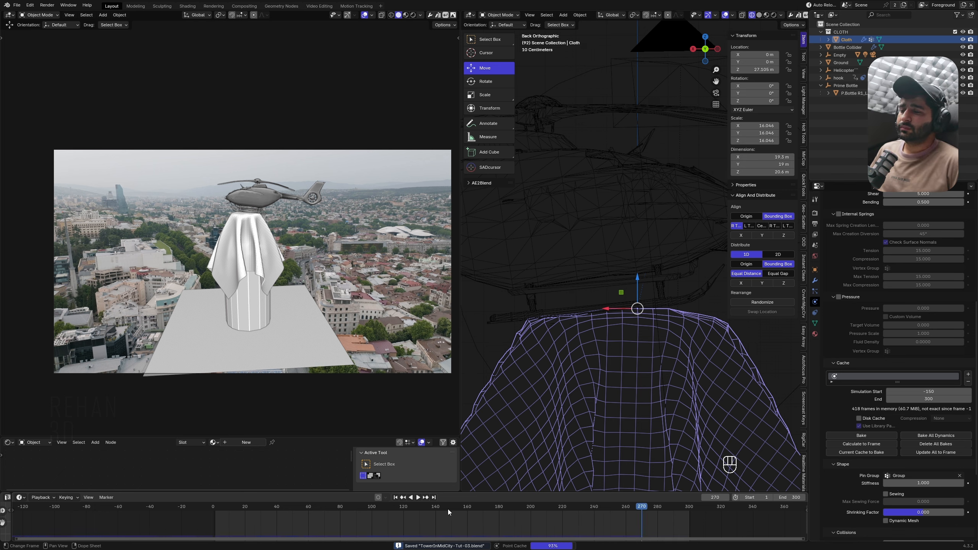
# Step: Play the animation from the first frame to check how the helicopter carries the cloth off
pyautogui.scroll(2, 448, 509)
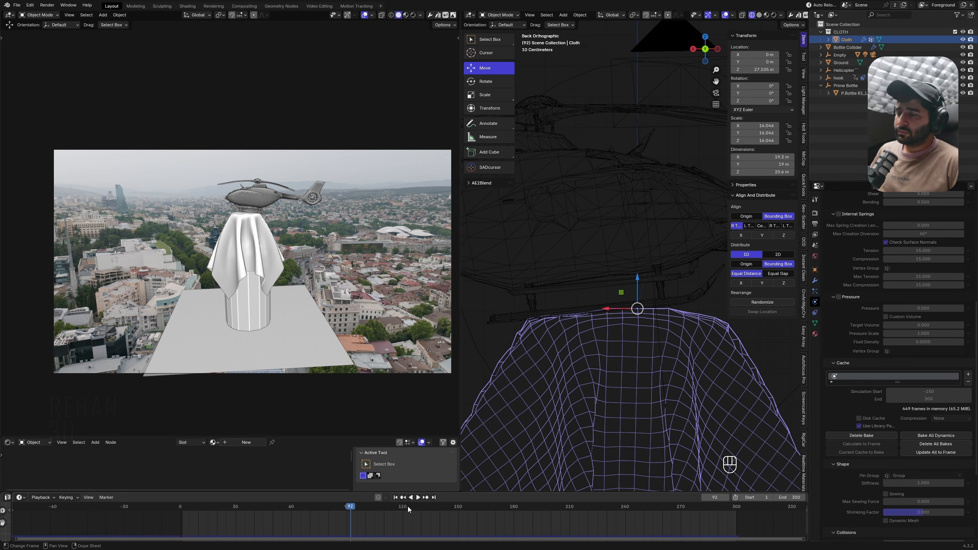
pyautogui.click(396, 498)
pyautogui.hotkey('shift', 'space')
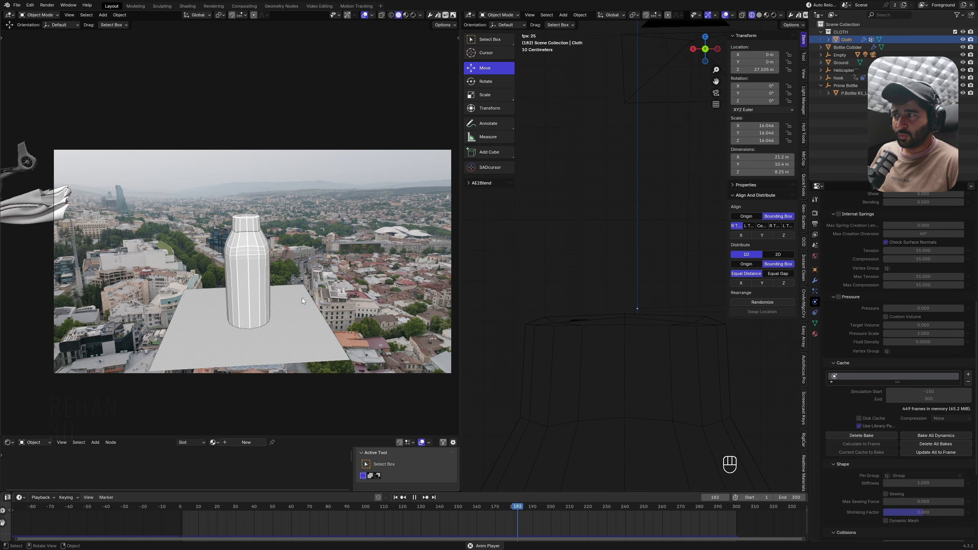
pyautogui.hotkey('shift', 'space')
# Step: Show the camera view in material preview shading and hide the Bottle Collider
pyautogui.click(406, 16)
pyautogui.scroll(3, 260, 260)
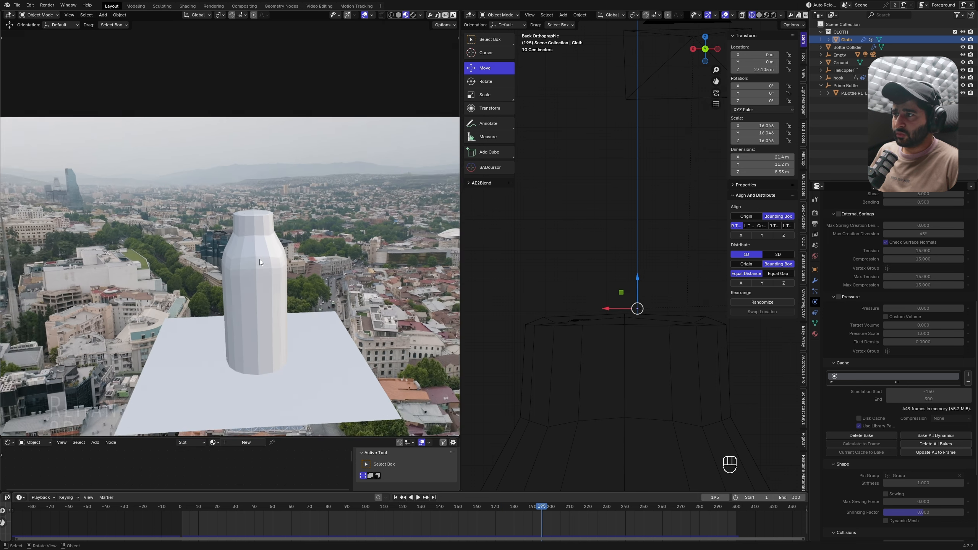
pyautogui.click(260, 259)
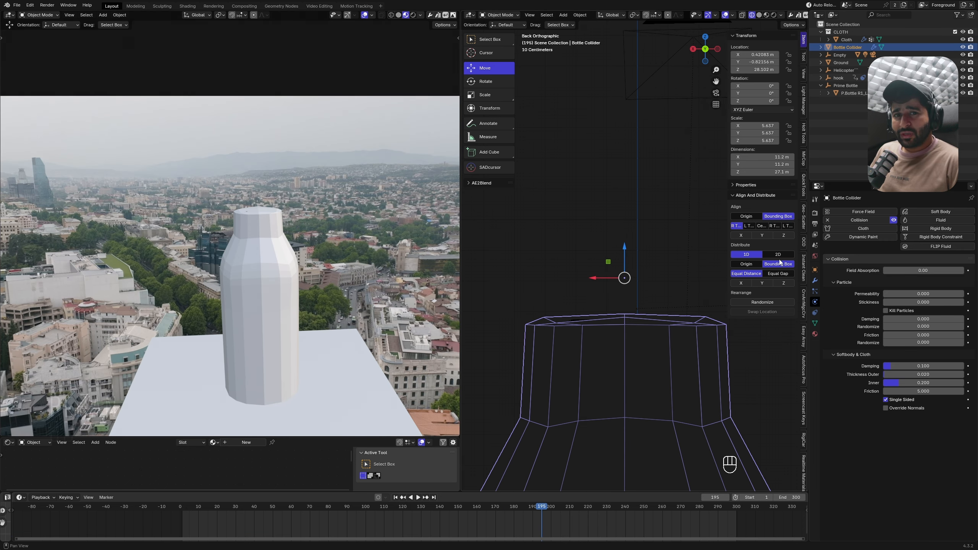
pyautogui.click(964, 48)
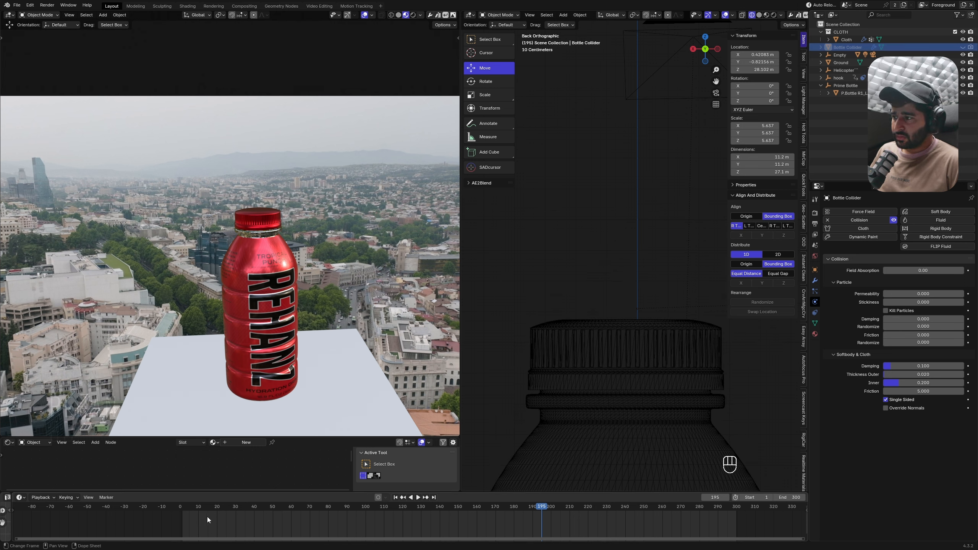
# Step: Switch the camera view to rendered shading and move the playhead to frame 13
pyautogui.click(320, 394)
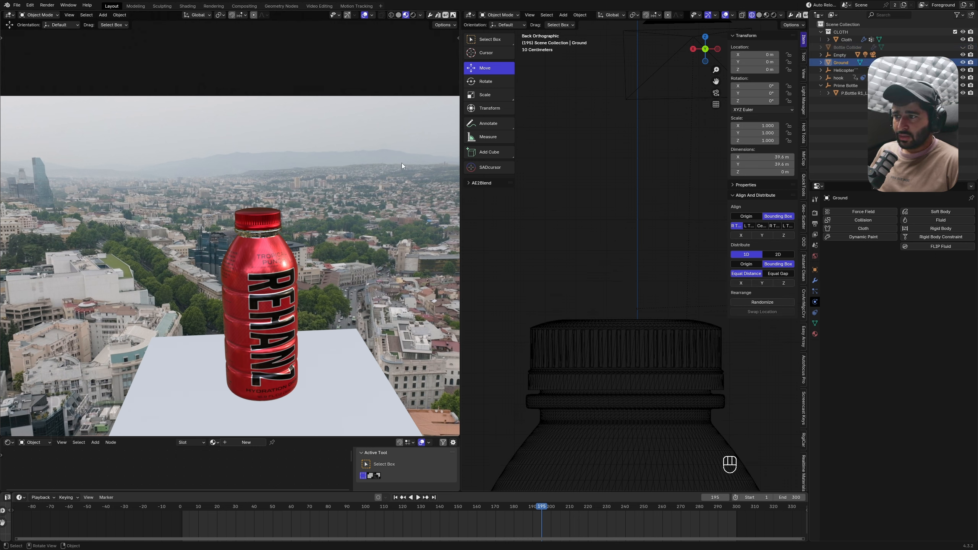
pyautogui.click(412, 16)
pyautogui.moveTo(219, 507)
pyautogui.mouseDown()
pyautogui.moveTo(180, 507)
pyautogui.moveTo(204, 507)
pyautogui.mouseUp()
# Step: Give the Cloth a new material and darken its base color to grey
pyautogui.click(688, 322)
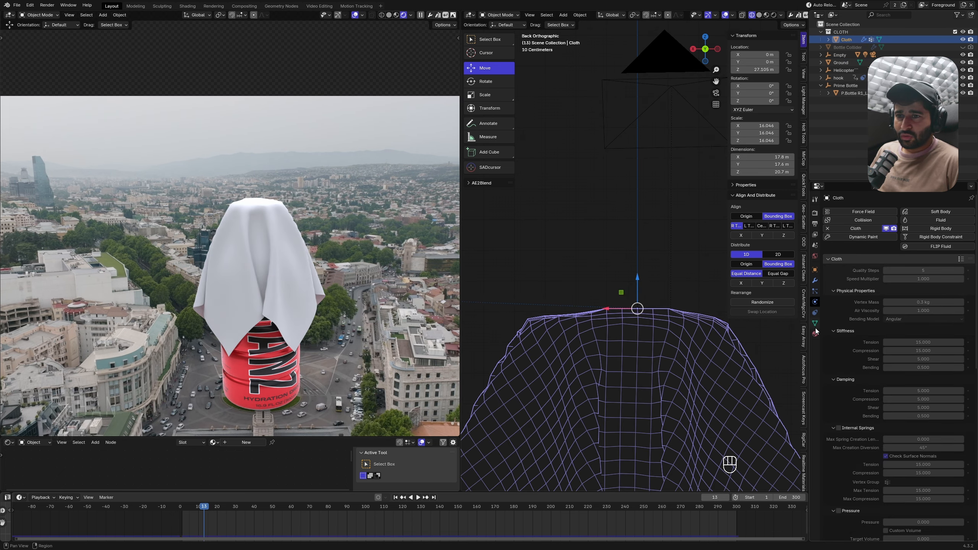
pyautogui.click(815, 333)
pyautogui.click(892, 245)
pyautogui.click(905, 293)
pyautogui.moveTo(893, 170); pyautogui.dragTo(892, 179)
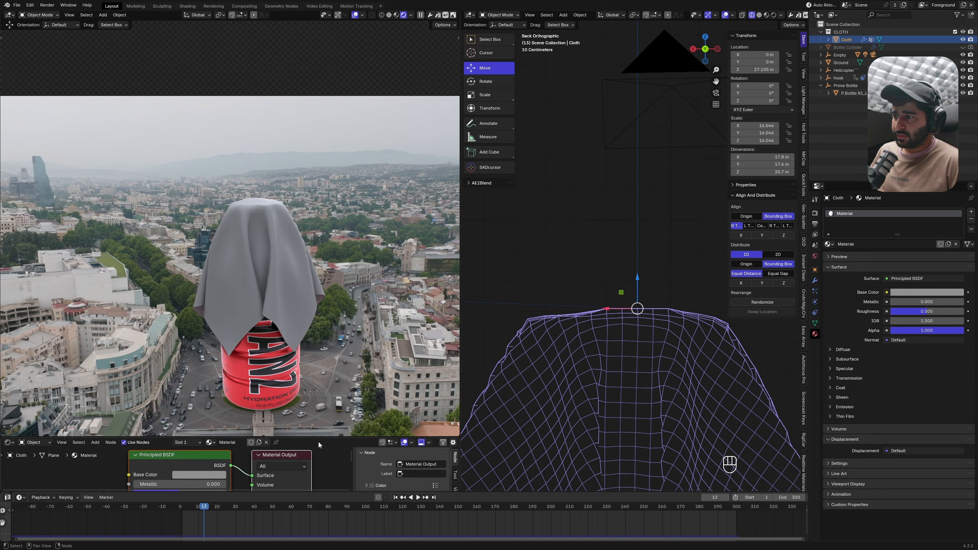
# Step: Enlarge the shader editor, look at the World's nodes and return to the Cloth's material nodes
pyautogui.moveTo(319, 438); pyautogui.dragTo(319, 325)
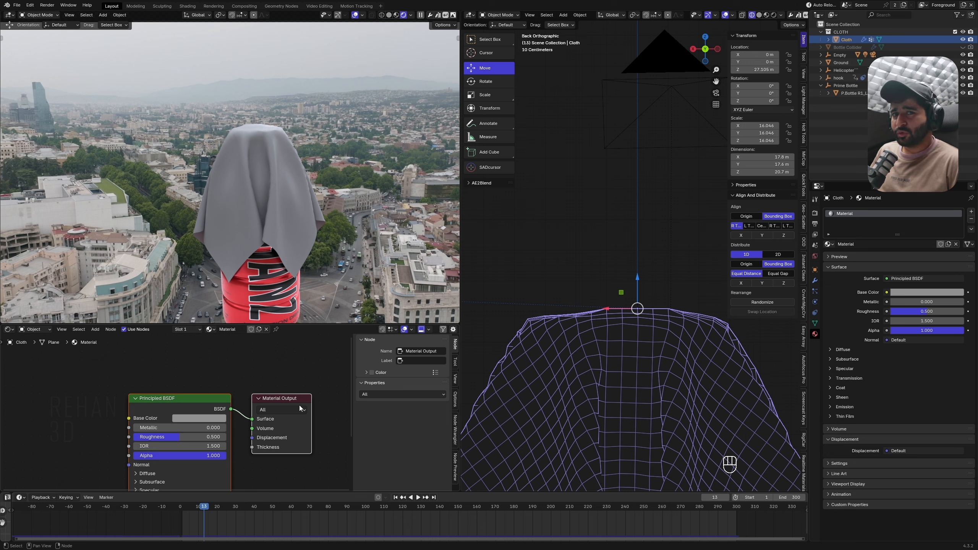
pyautogui.click(35, 329)
pyautogui.click(44, 355)
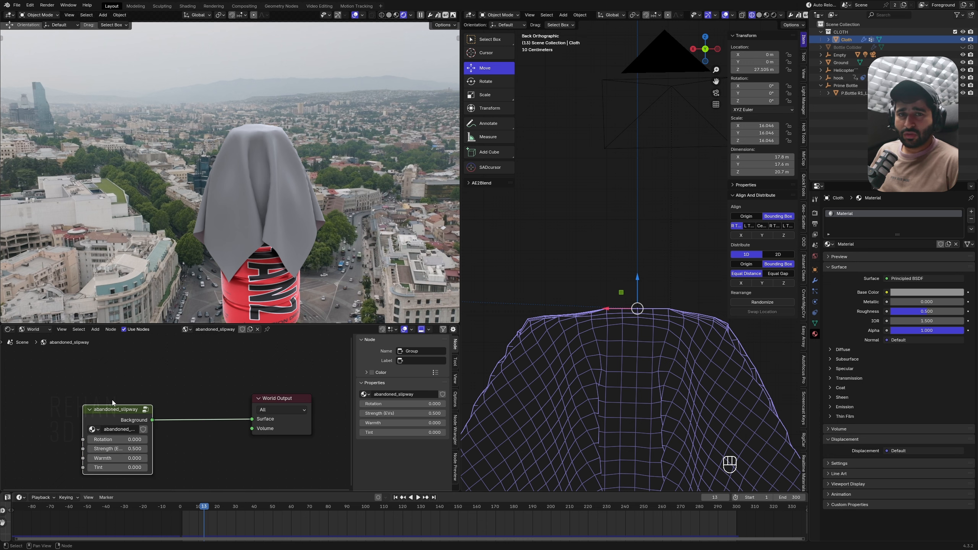
pyautogui.click(35, 329)
pyautogui.click(39, 347)
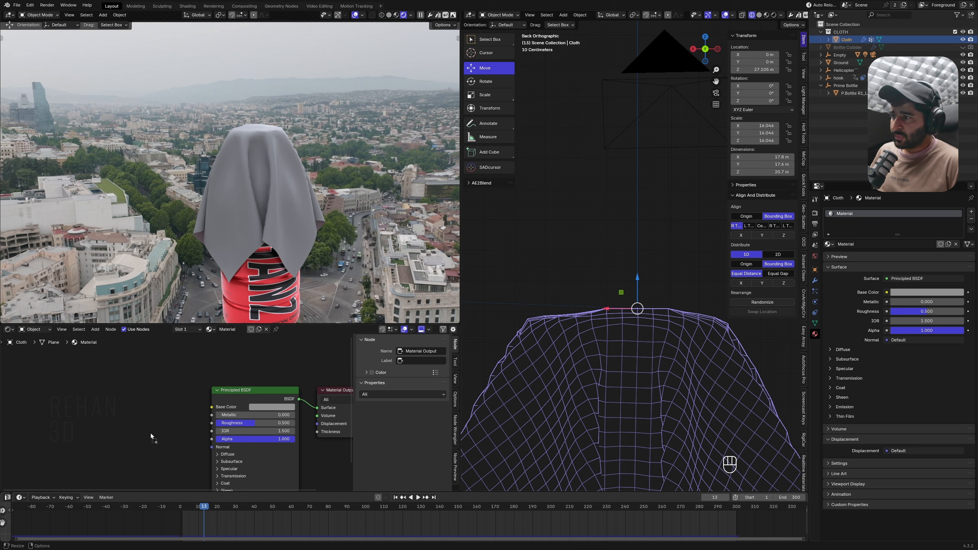
# Step: Connect the spray-background image texture to the cloth material's Base Color, with Metallic at about 0.027 and Roughness at about 0.39
pyautogui.moveTo(117, 413); pyautogui.dragTo(123, 414)
pyautogui.moveTo(184, 424)
pyautogui.mouseDown()
pyautogui.moveTo(144, 411)
pyautogui.moveTo(212, 407)
pyautogui.moveTo(236, 428)
pyautogui.mouseUp()
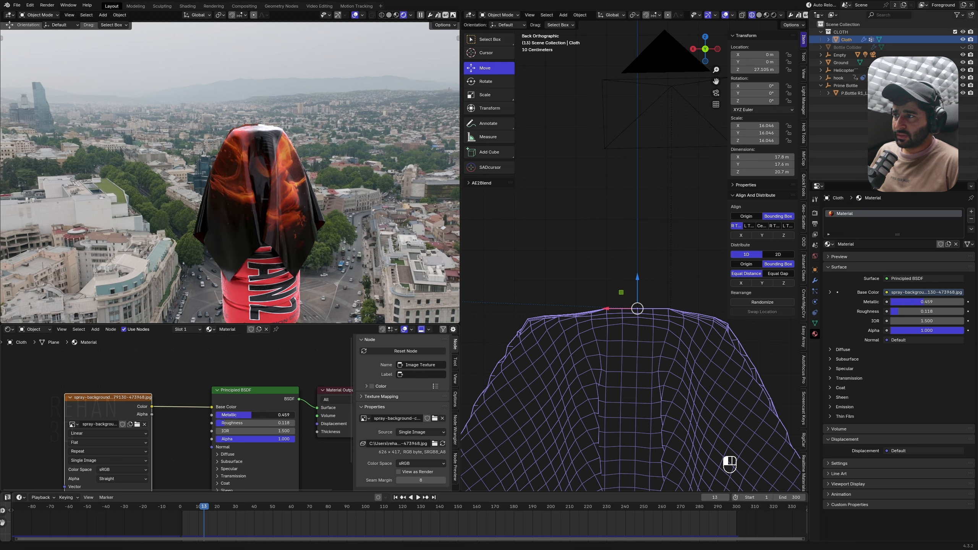
pyautogui.moveTo(233, 415)
pyautogui.mouseDown()
pyautogui.moveTo(217, 415)
pyautogui.moveTo(248, 423)
pyautogui.mouseUp()
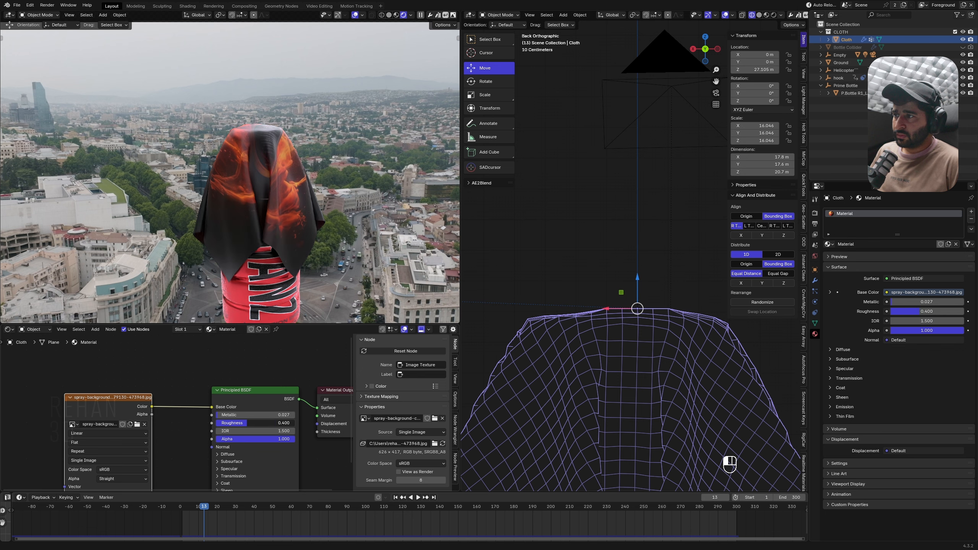
pyautogui.moveTo(119, 418); pyautogui.dragTo(76, 385)
# Step: Play the rendered animation from near its start to check the textured cloth being lifted off the bottle
pyautogui.scroll(-3, 127, 372)
pyautogui.scroll(-4, 265, 194)
pyautogui.scroll(2, 265, 195)
pyautogui.click(187, 506)
pyautogui.press('space')
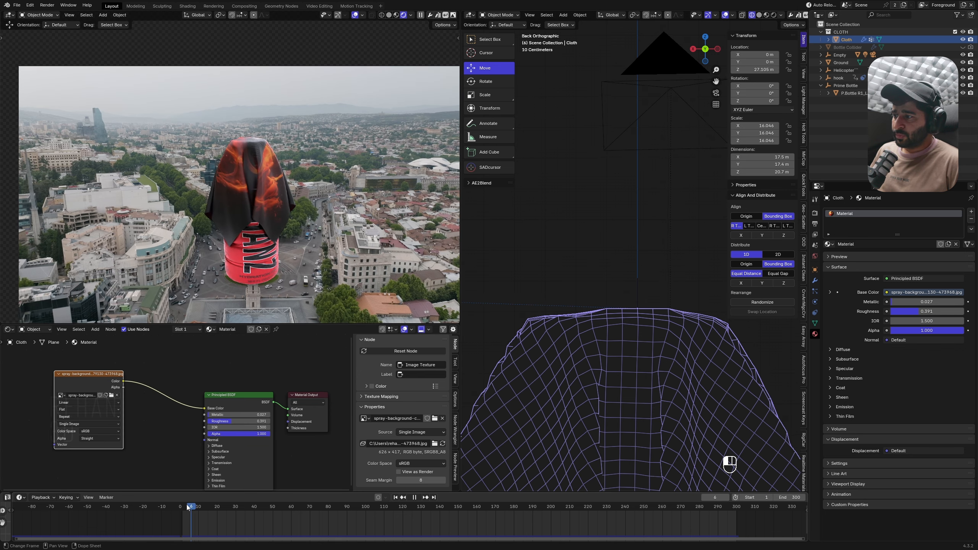
pyautogui.hotkey('shift', 'space')
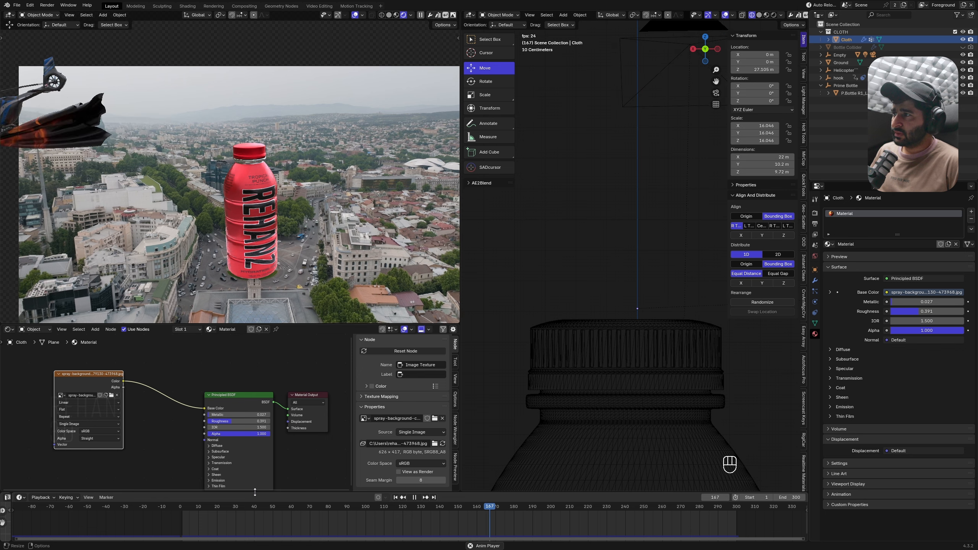
pyautogui.hotkey('shift', 'space')
# Step: At frame 93, show the modelling view in solid shading and snap the 3D cursor to the selected Cloth
pyautogui.moveTo(285, 515)
pyautogui.mouseDown()
pyautogui.moveTo(198, 514)
pyautogui.moveTo(402, 514)
pyautogui.moveTo(352, 515)
pyautogui.mouseUp()
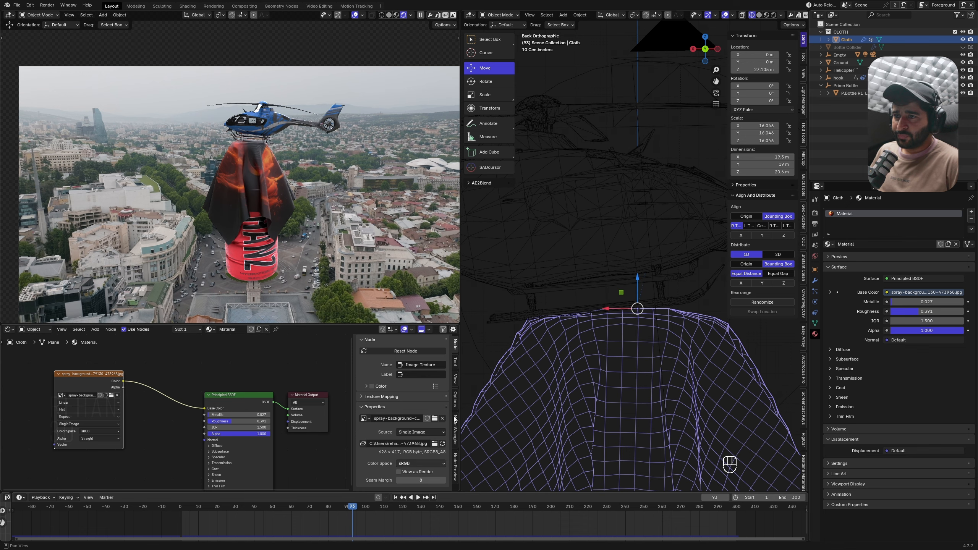
pyautogui.keyDown('alt'); pyautogui.moveTo(617, 328); pyautogui.dragTo(577, 327, button='middle'); pyautogui.keyUp('alt')
pyautogui.press('z')
pyautogui.click(659, 319)
pyautogui.moveTo(659, 319)
pyautogui.mouseDown(button='middle')
pyautogui.moveTo(561, 360)
pyautogui.moveTo(602, 351)
pyautogui.moveTo(613, 338)
pyautogui.mouseUp(button='middle')
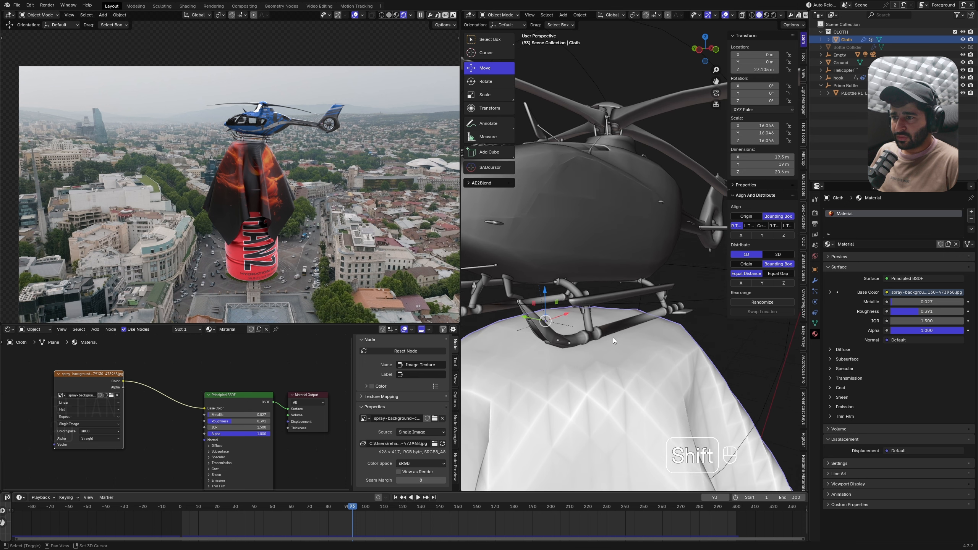
pyautogui.hotkey('shift', 's')
pyautogui.click(600, 387)
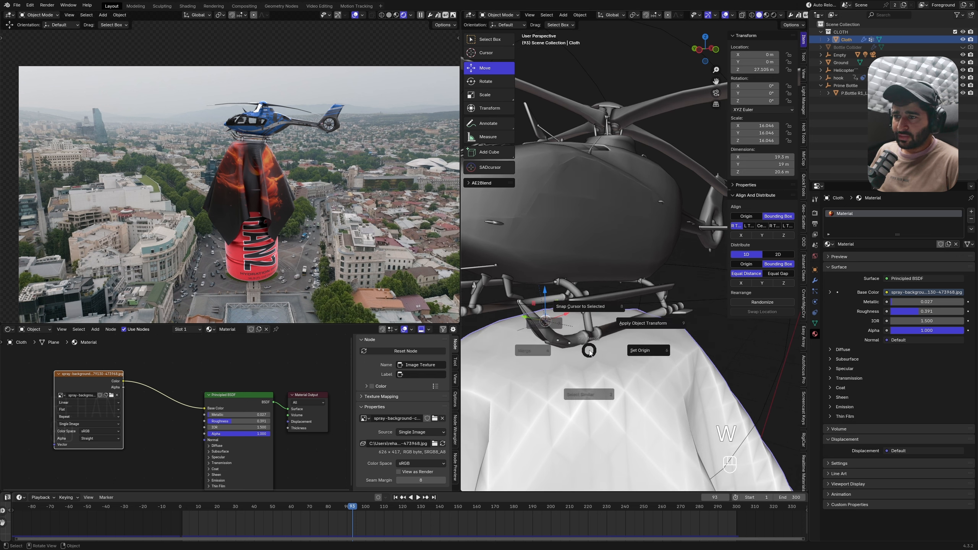
# Step: Add a mesh cylinder at the 3D cursor and scale it down to about 0.336
pyautogui.hotkey('shift', 'a')
pyautogui.moveTo(589, 350)
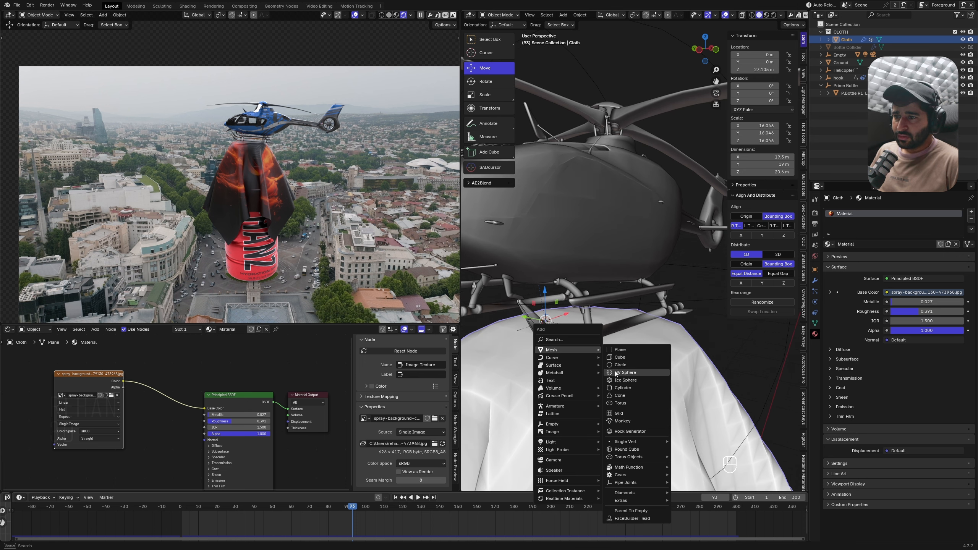
pyautogui.click(614, 388)
pyautogui.press('s')
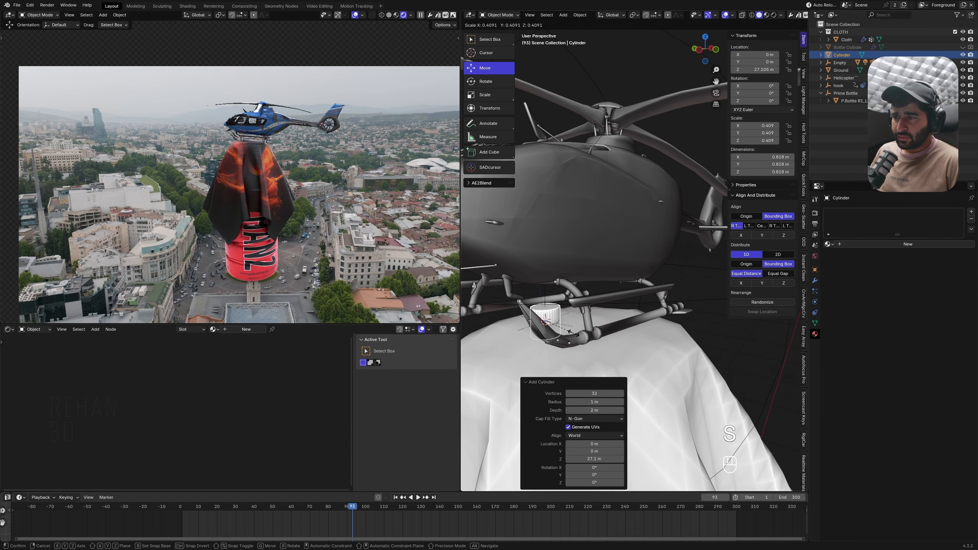
pyautogui.click(568, 332)
pyautogui.scroll(2, 566, 336)
pyautogui.keyDown('alt'); pyautogui.moveTo(566, 340); pyautogui.dragTo(561, 352, button='middle'); pyautogui.keyUp('alt')
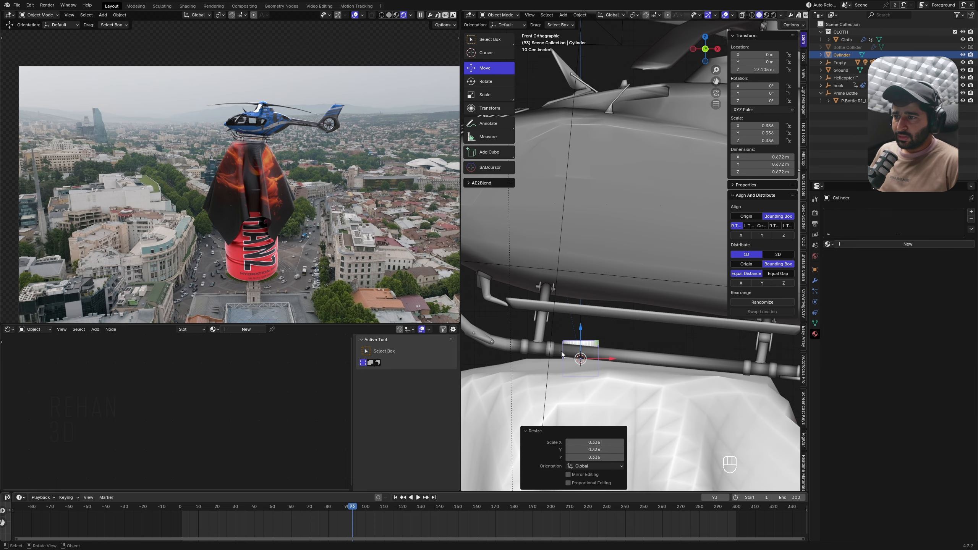
# Step: Raise the cylinder's top vertices about 1.2 m along Z so it reaches up to the helicopter's underside
pyautogui.press('Tab')
pyautogui.hotkey('alt', 'z')
pyautogui.moveTo(541, 316); pyautogui.dragTo(618, 359)
pyautogui.press('g')
pyautogui.press('z')
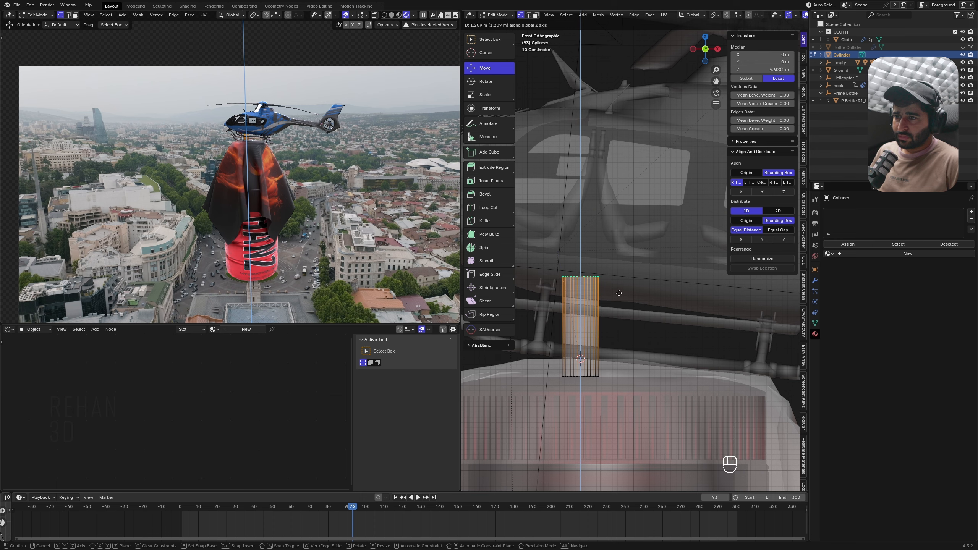
pyautogui.click(618, 294)
pyautogui.press('Tab')
# Step: Scale the cylinder down to about 0.222 and raise it about 0.35 m between the cloth and the helicopter
pyautogui.scroll(2, 600, 339)
pyautogui.keyDown('shift'); pyautogui.moveTo(602, 343); pyautogui.dragTo(632, 300, button='middle'); pyautogui.keyUp('shift')
pyautogui.scroll(1, 633, 302)
pyautogui.press('s')
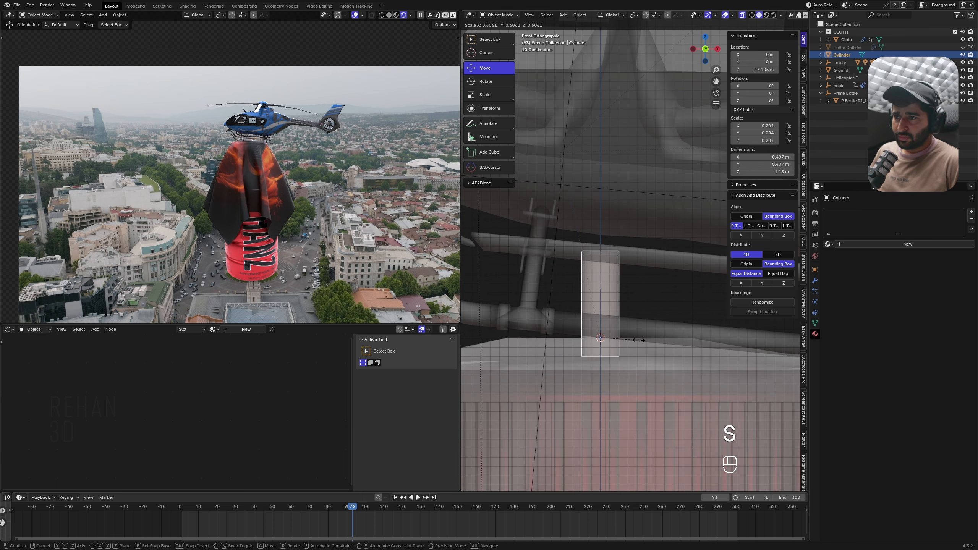
pyautogui.click(540, 207)
pyautogui.moveTo(601, 308); pyautogui.dragTo(601, 274)
# Step: Extrude the cylinder's bottom face, scale it outward by about 1.73 and lower it about 0.12 m along Z to form a flared base
pyautogui.press('Tab')
pyautogui.press('1')
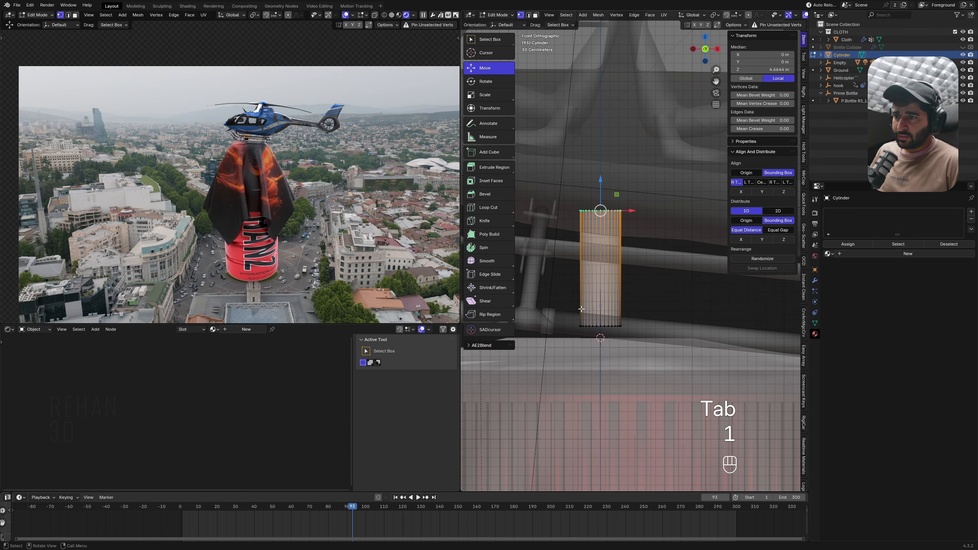
pyautogui.hotkey('alt', 'z')
pyautogui.moveTo(553, 299); pyautogui.dragTo(596, 352, button='middle')
pyautogui.hotkey('alt', 'z')
pyautogui.press('a')
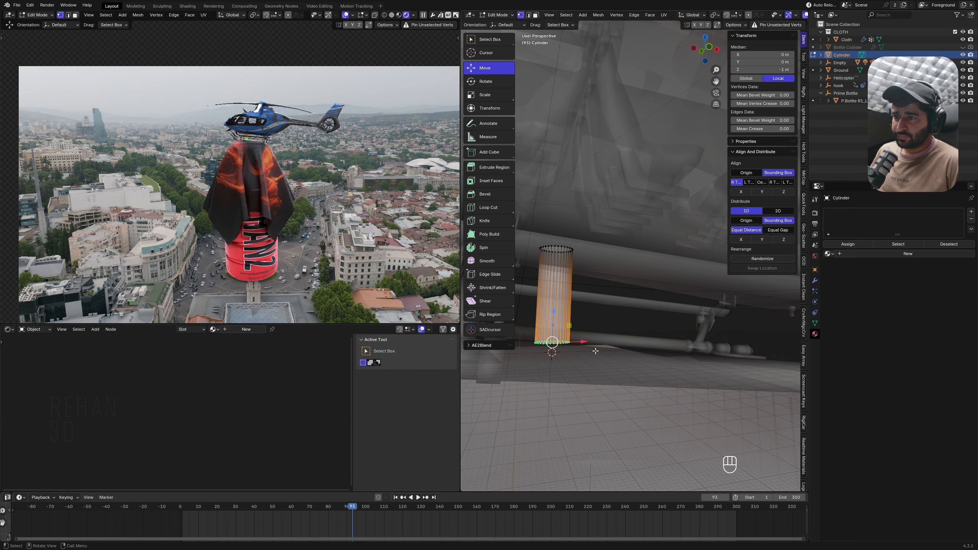
pyautogui.hotkey('alt', 'z')
pyautogui.moveTo(585, 272); pyautogui.dragTo(598, 252, button='middle')
pyautogui.press('3')
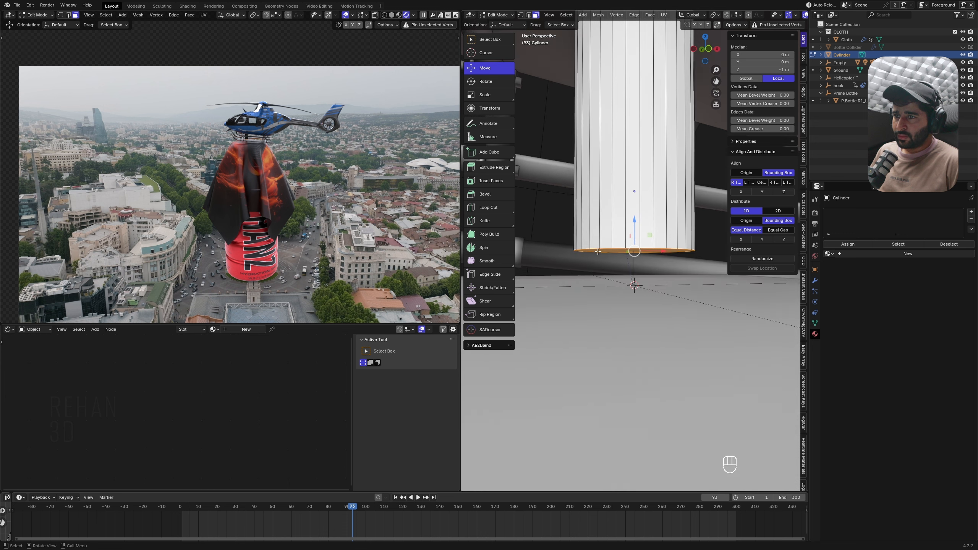
pyautogui.press('e')
pyautogui.press('s')
pyautogui.click(676, 372)
pyautogui.press('g')
pyautogui.press('z')
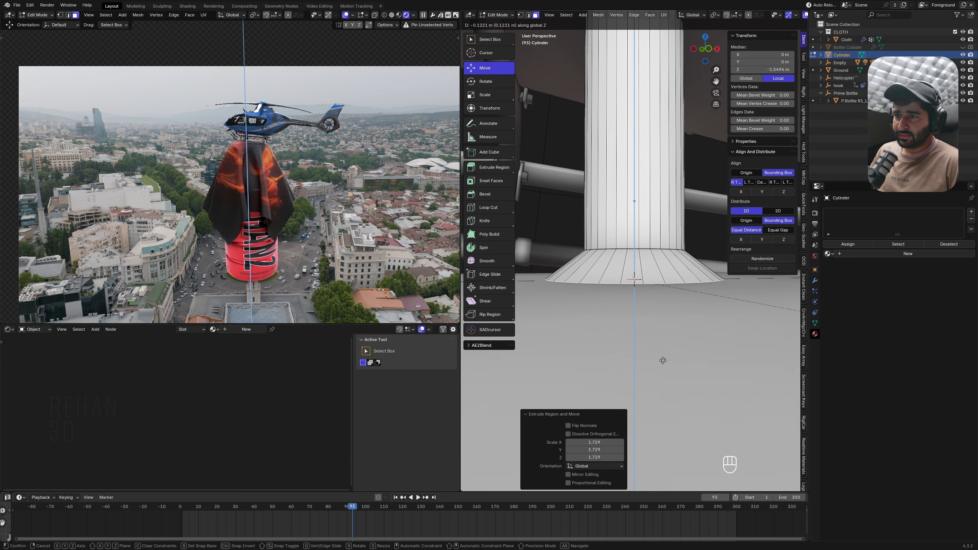
pyautogui.click(666, 361)
pyautogui.press('Tab')
pyautogui.moveTo(636, 321); pyautogui.dragTo(628, 311, button='middle')
pyautogui.press('g')
pyautogui.press('z')
pyautogui.rightClick(631, 302)
pyautogui.press('Tab')
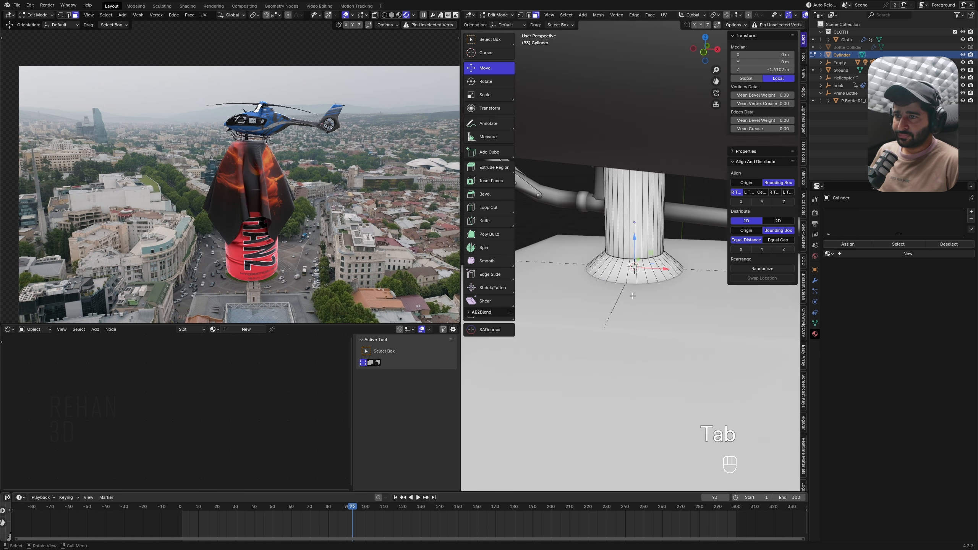
# Step: Lower the flared base's bottom face further and widen it to about 1.09 m across
pyautogui.press('g')
pyautogui.click(636, 254)
pyautogui.press('s')
pyautogui.click(677, 328)
pyautogui.moveTo(677, 327); pyautogui.dragTo(645, 295, button='middle')
pyautogui.press('Tab')
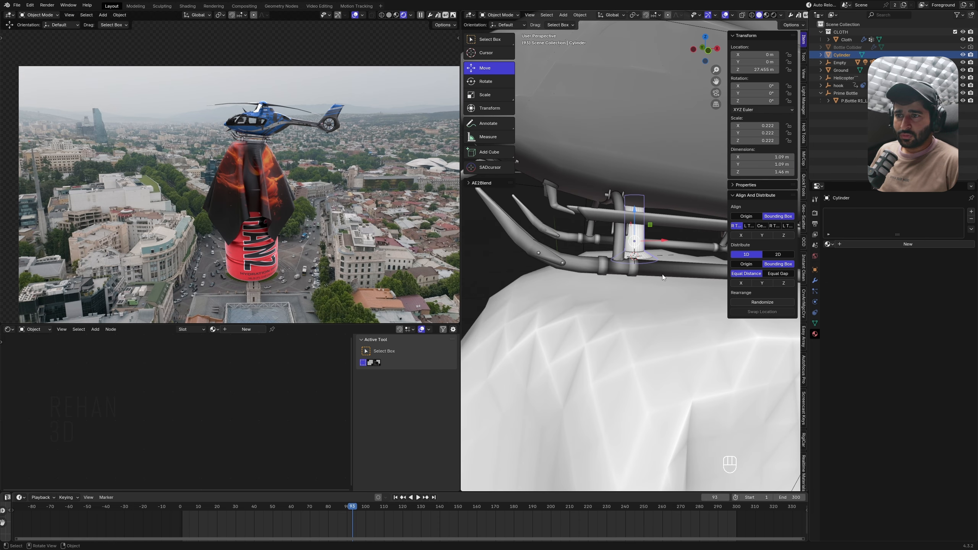
# Step: Assign the existing Body Helicopter-v2 material to the cylinder and show the modelling view with materials
pyautogui.click(829, 244)
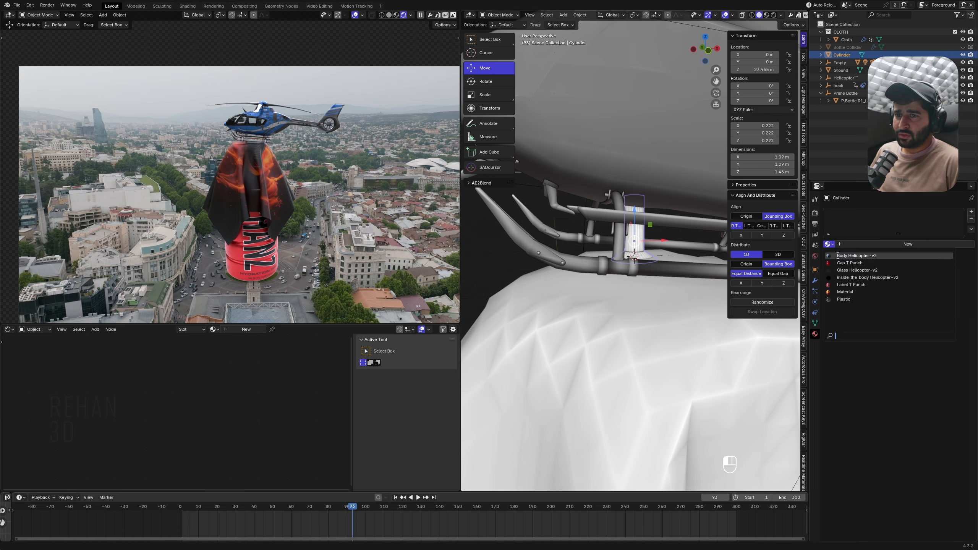
pyautogui.click(838, 256)
pyautogui.press('z')
pyautogui.moveTo(655, 245); pyautogui.dragTo(642, 241, button='middle')
# Step: Select all the cylinder's faces, show their UVs over Textures_1 in the UV Editor and shrink the UV islands
pyautogui.press('Tab')
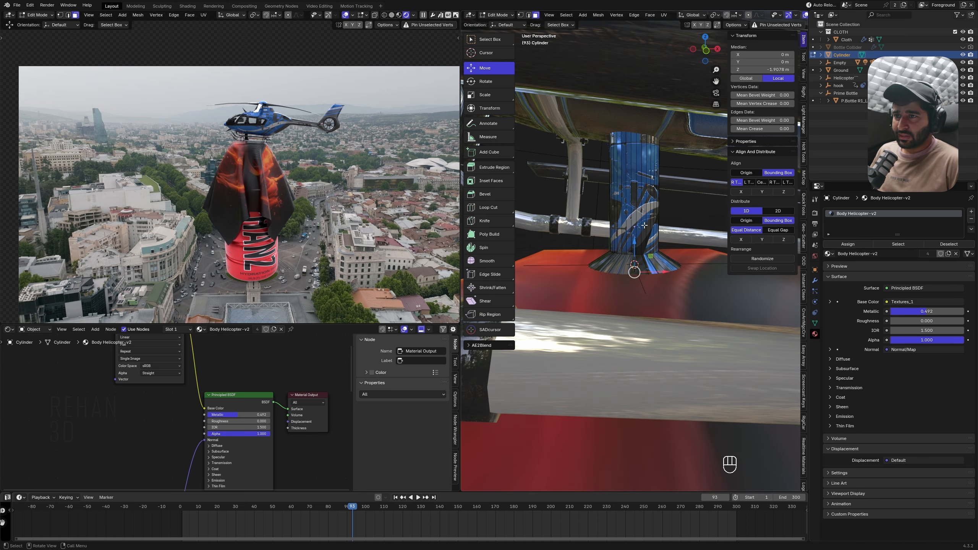
pyautogui.press('a')
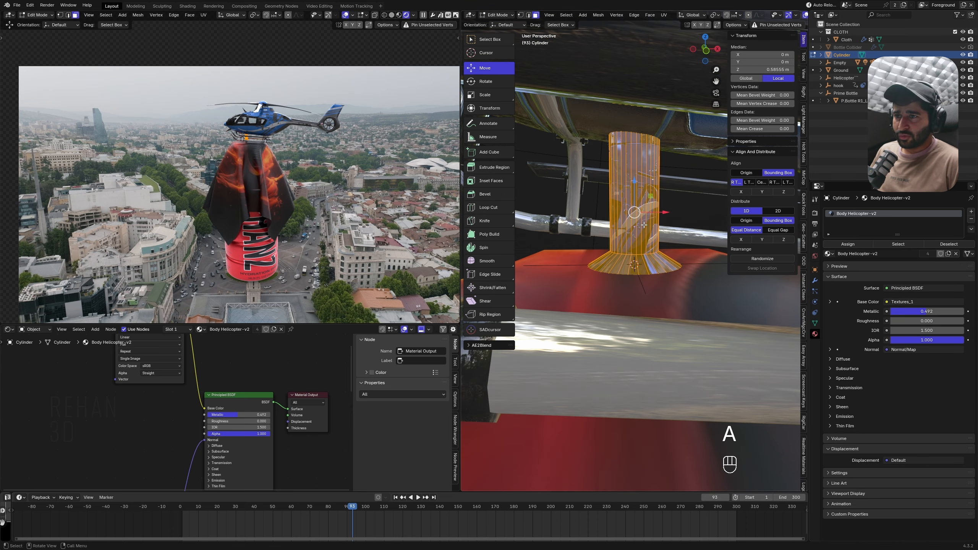
pyautogui.click(12, 330)
pyautogui.click(34, 368)
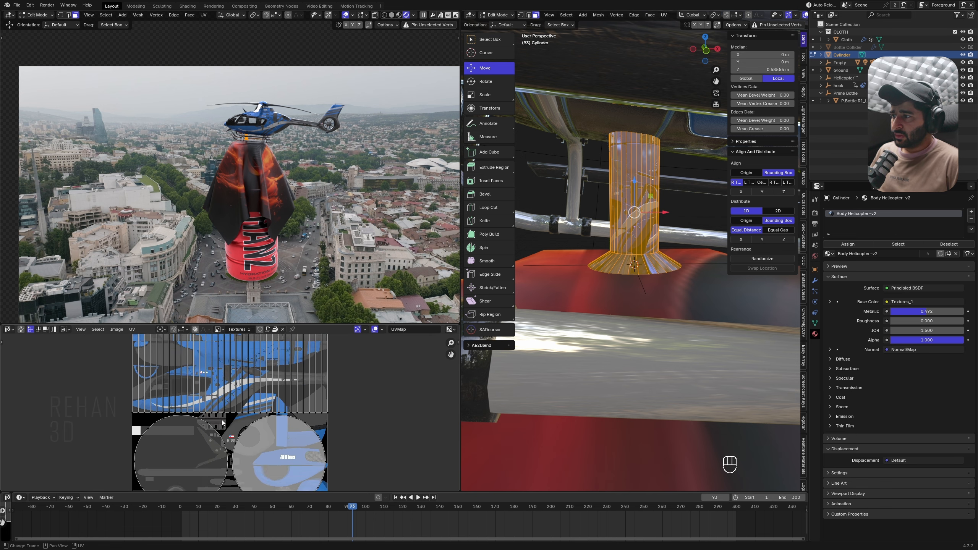
pyautogui.press('a')
pyautogui.press('s')
pyautogui.click(266, 413)
pyautogui.scroll(2, 266, 413)
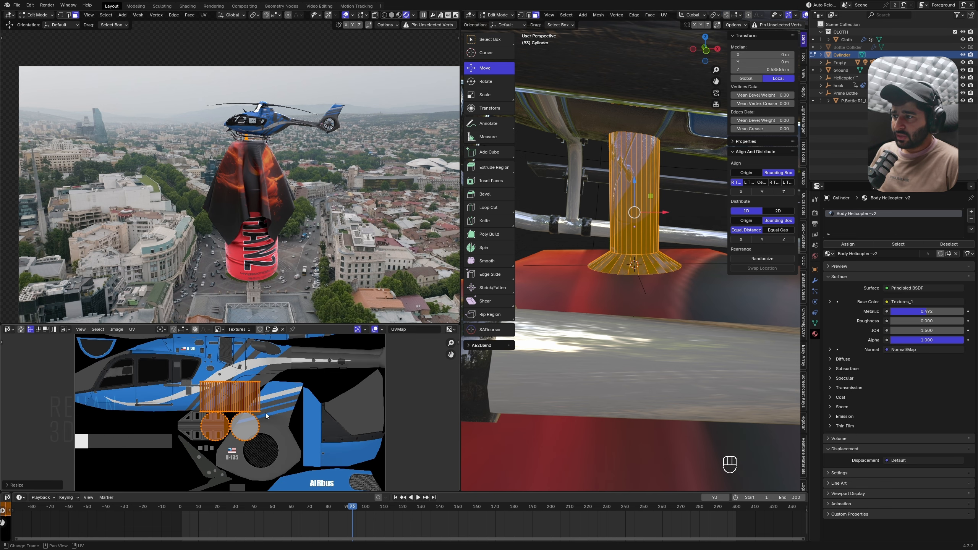
# Step: Move the cylinder's UV islands onto a plain blue area of the helicopter texture and shrink them to fit inside it
pyautogui.press('g')
pyautogui.click(276, 428)
pyautogui.moveTo(277, 428); pyautogui.dragTo(233, 465, button='middle')
pyautogui.press('s')
pyautogui.click(215, 450)
pyautogui.press('g')
pyautogui.click(261, 374)
pyautogui.moveTo(262, 374); pyautogui.dragTo(270, 432, button='middle')
pyautogui.press('g')
pyautogui.click(273, 411)
pyautogui.press('s')
pyautogui.click(258, 408)
# Step: Shade the cylinder smooth
pyautogui.press('Tab')
pyautogui.moveTo(639, 199)
pyautogui.mouseDown(button='middle')
pyautogui.moveTo(626, 215)
pyautogui.moveTo(638, 202)
pyautogui.mouseUp(button='middle')
pyautogui.rightClick(639, 202)
pyautogui.click(614, 203)
# Step: Add evenly spaced horizontal loop cuts that divide the cylinder's shaft into five bands
pyautogui.moveTo(609, 240); pyautogui.dragTo(646, 196, button='middle')
pyautogui.scroll(3, 636, 216)
pyautogui.press('Tab')
pyautogui.hotkey('ctrl', 'r')
pyautogui.scroll(4, 646, 196)
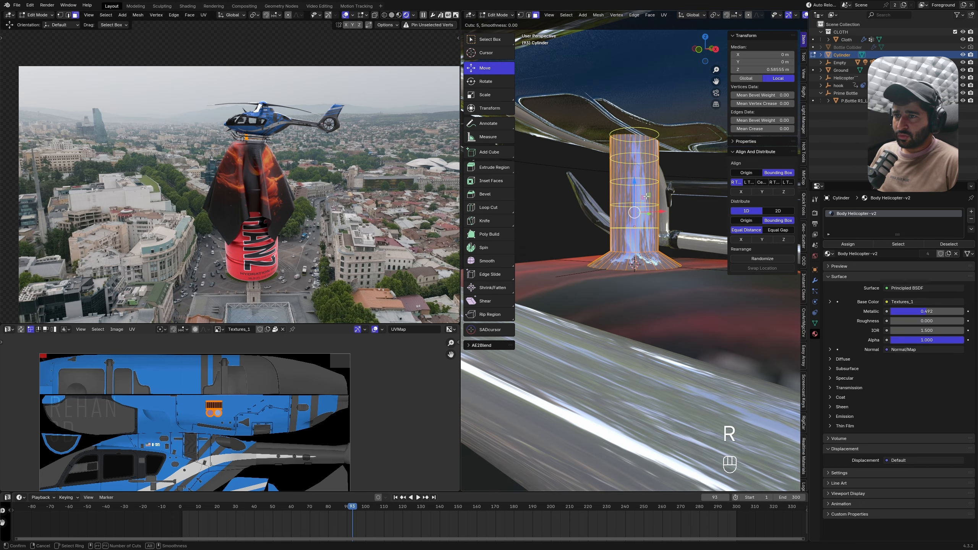
pyautogui.click(647, 197)
pyautogui.rightClick(646, 196)
# Step: Select the shaft's lowest, middle and highest face bands, and move and scale their UVs onto a different area of the helicopter texture
pyautogui.moveTo(646, 196); pyautogui.dragTo(644, 216, button='middle')
pyautogui.keyDown('alt'); pyautogui.click(643, 215); pyautogui.keyUp('alt')
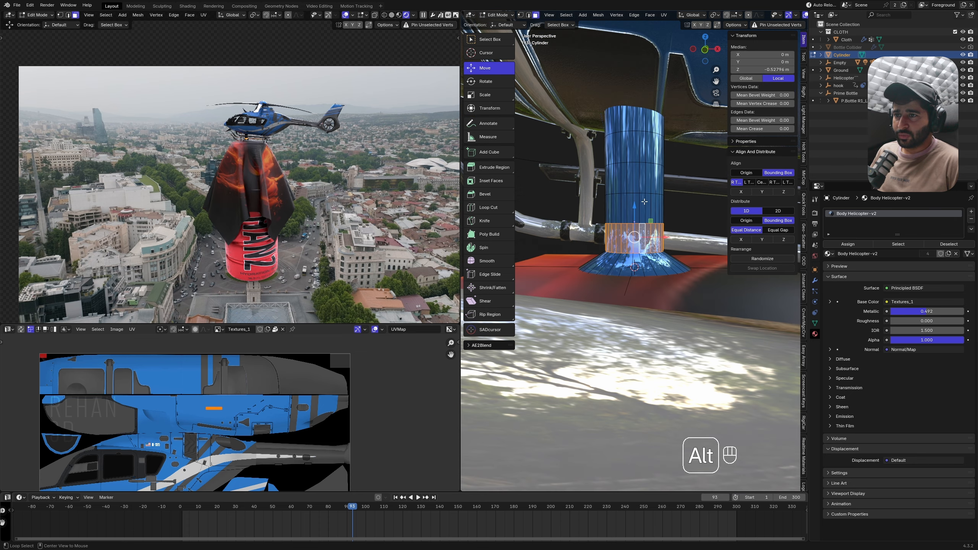
pyautogui.keyDown('alt'); pyautogui.keyDown('shift'); pyautogui.click(645, 176); pyautogui.keyUp('shift'); pyautogui.keyUp('alt')
pyautogui.keyDown('alt'); pyautogui.keyDown('shift'); pyautogui.click(637, 123); pyautogui.keyUp('shift'); pyautogui.keyUp('alt')
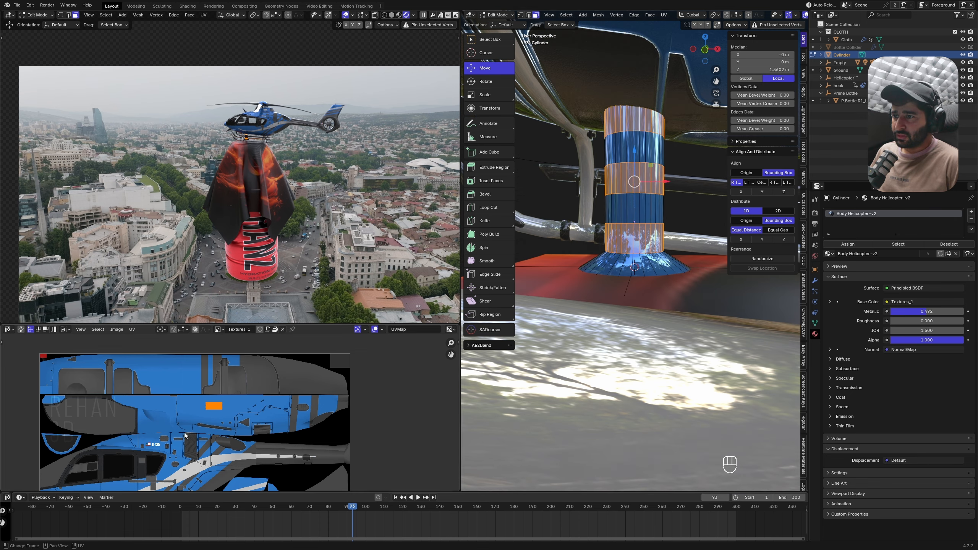
pyautogui.press('a')
pyautogui.scroll(-4, 196, 433)
pyautogui.scroll(3, 158, 461)
pyautogui.press('g')
pyautogui.click(285, 397)
pyautogui.press('s')
pyautogui.click(268, 389)
pyautogui.press('Tab')
# Step: Parent the cylinder to the Helicopter-v2 object with Object (Keep Transform)
pyautogui.scroll(-3, 655, 183)
pyautogui.moveTo(654, 184); pyautogui.dragTo(622, 236, button='middle')
pyautogui.scroll(-4, 616, 194)
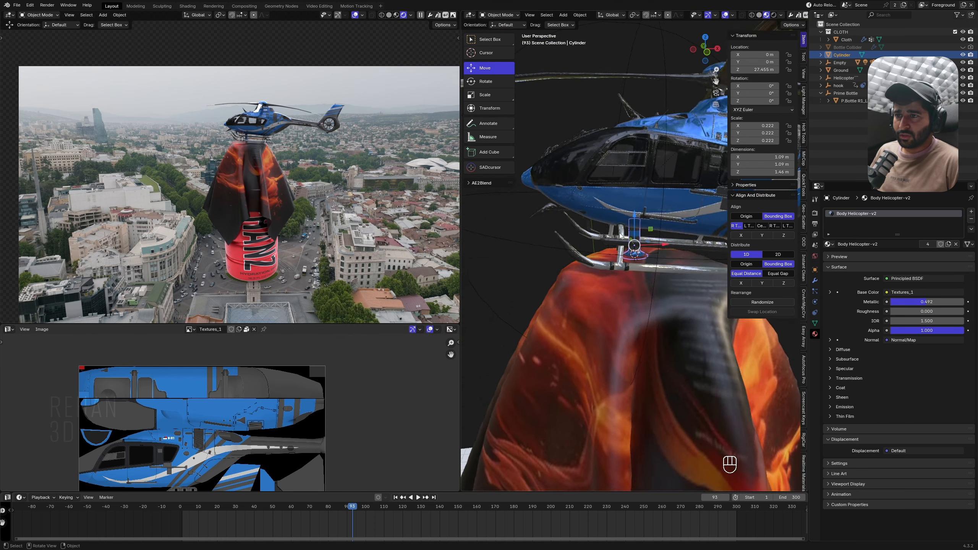
pyautogui.keyDown('shift'); pyautogui.click(675, 214); pyautogui.keyUp('shift')
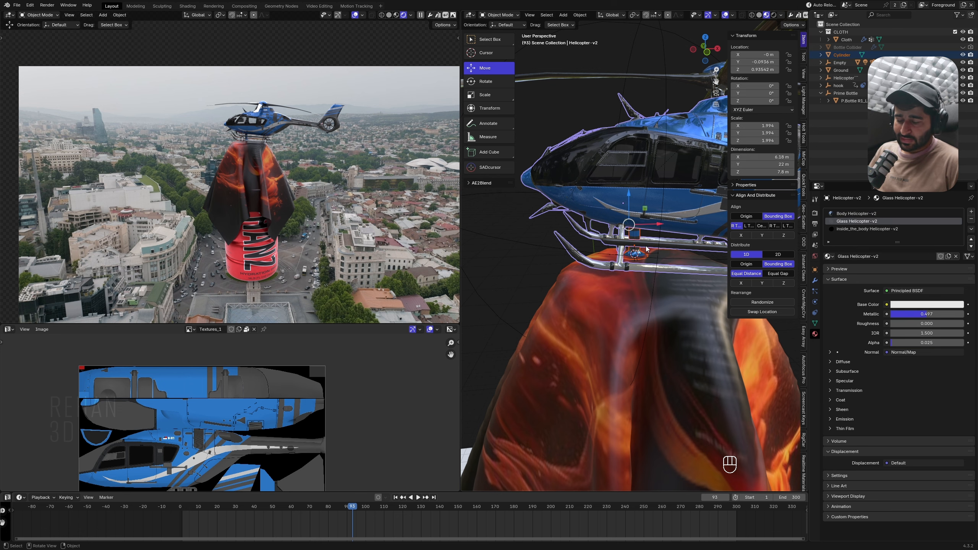
pyautogui.hotkey('ctrl', 'p')
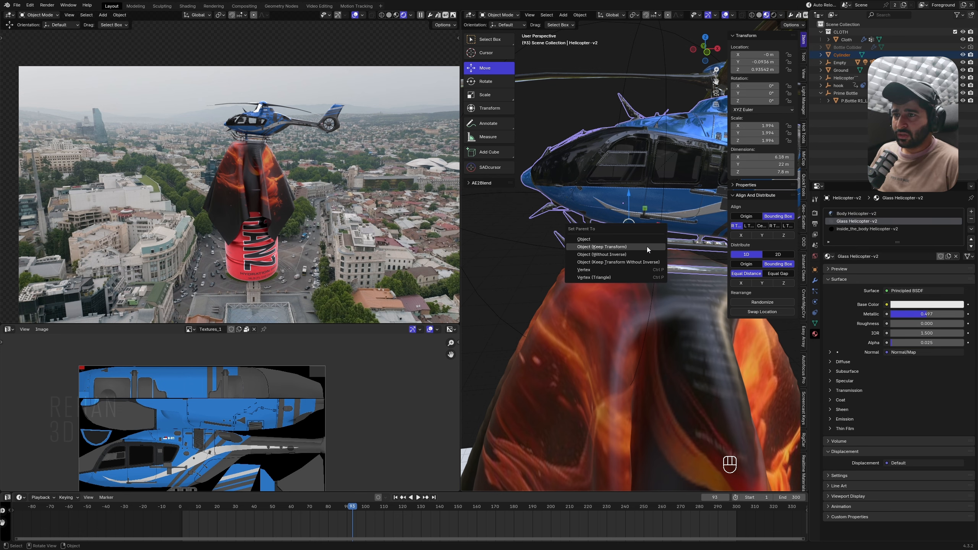
pyautogui.click(647, 246)
# Step: Play and scrub the animation to check that the cylinder follows the helicopter as it carries the cloth away
pyautogui.hotkey('shift', 'space')
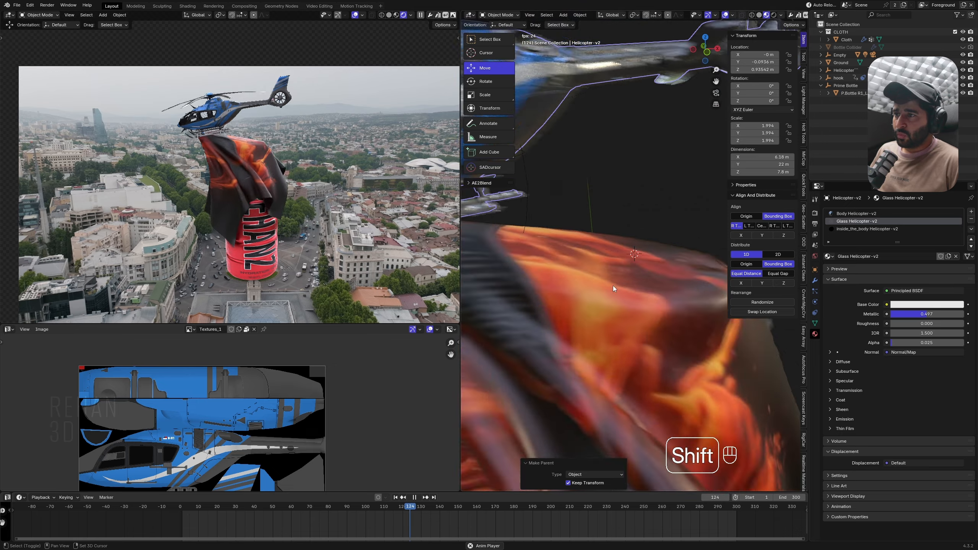
pyautogui.hotkey('shift', 'space')
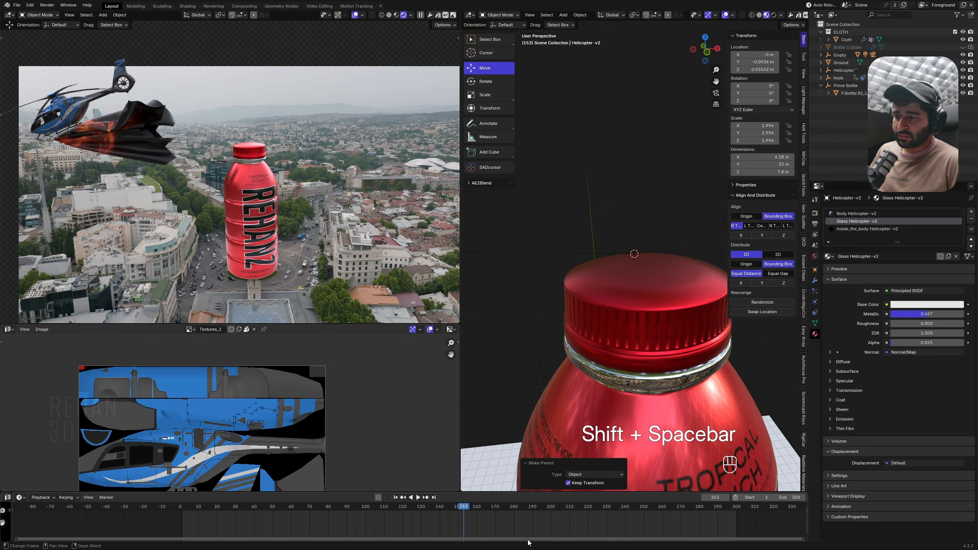
pyautogui.click(396, 497)
pyautogui.scroll(-2, 247, 533)
pyautogui.moveTo(232, 508); pyautogui.dragTo(391, 508)
pyautogui.press('space')
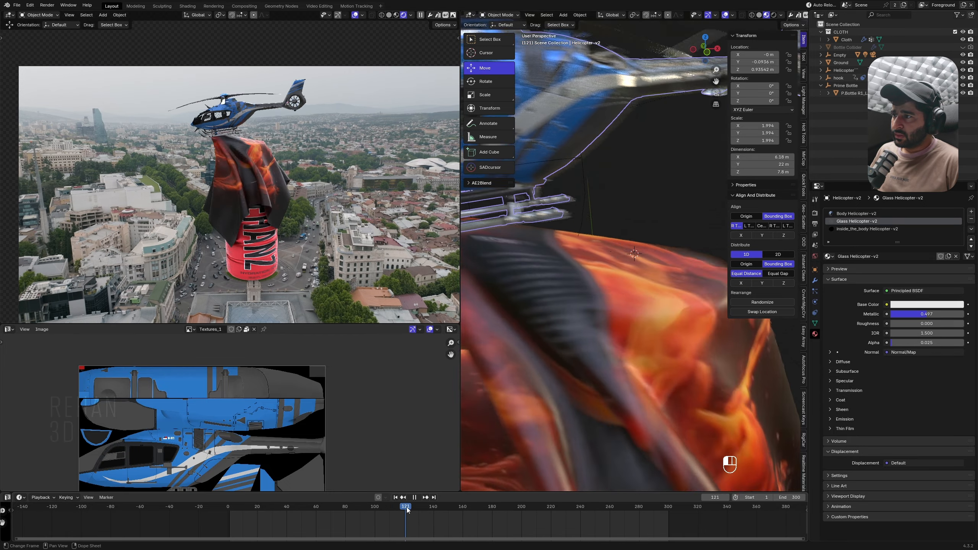
pyautogui.click(411, 508)
pyautogui.moveTo(412, 507); pyautogui.dragTo(370, 501)
pyautogui.press('space')
# Step: Add an area light in the left view, rotate it 90° about X and move it to about Y -11 m, Z 26.3 m
pyautogui.scroll(-7, 564, 300)
pyautogui.keyDown('alt'); pyautogui.moveTo(564, 300); pyautogui.dragTo(649, 313, button='middle'); pyautogui.keyUp('alt')
pyautogui.hotkey('shift', 'a')
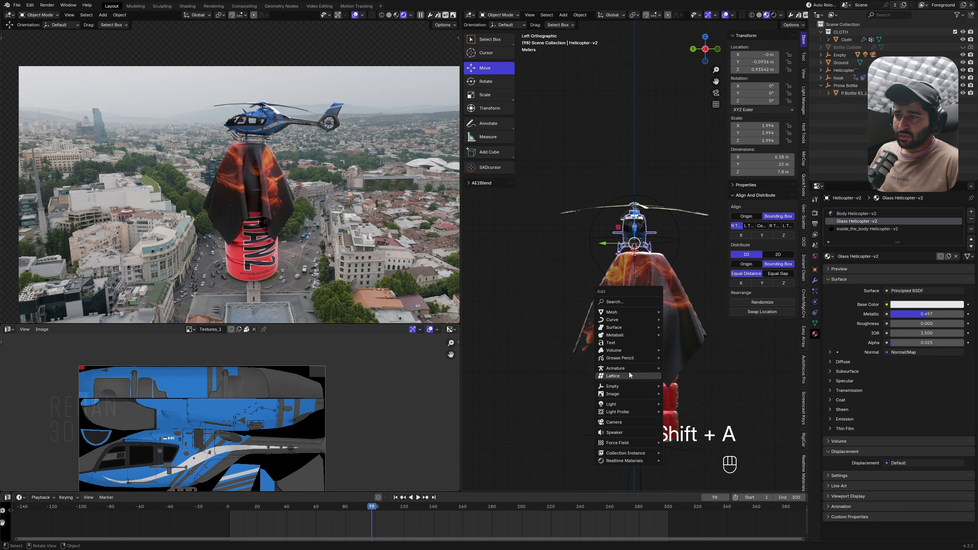
pyautogui.moveTo(632, 404)
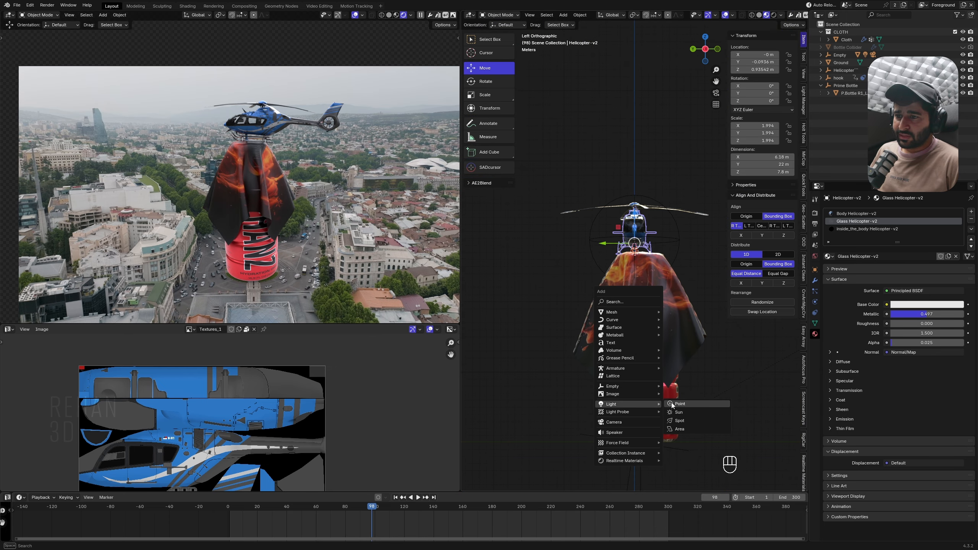
pyautogui.click(686, 428)
pyautogui.press('r')
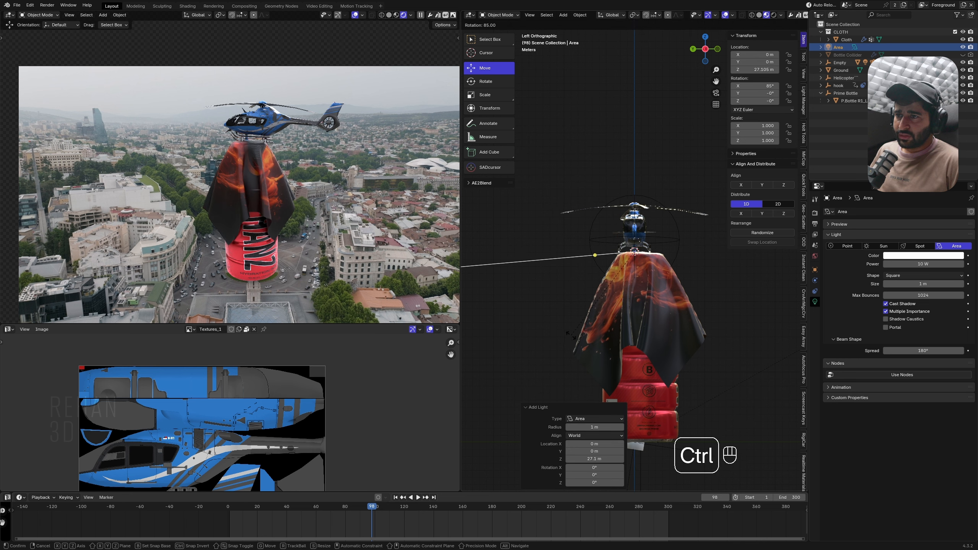
pyautogui.click(568, 333)
pyautogui.press('g')
pyautogui.click(645, 339)
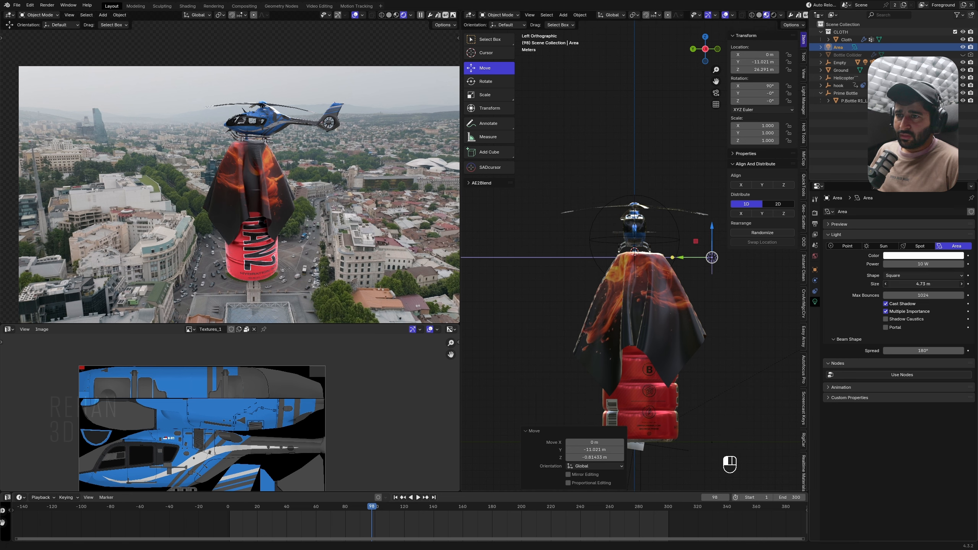
# Step: Set the area light's size to about 37.4 m and its power to about 1235 W
pyautogui.moveTo(908, 284); pyautogui.dragTo(910, 285)
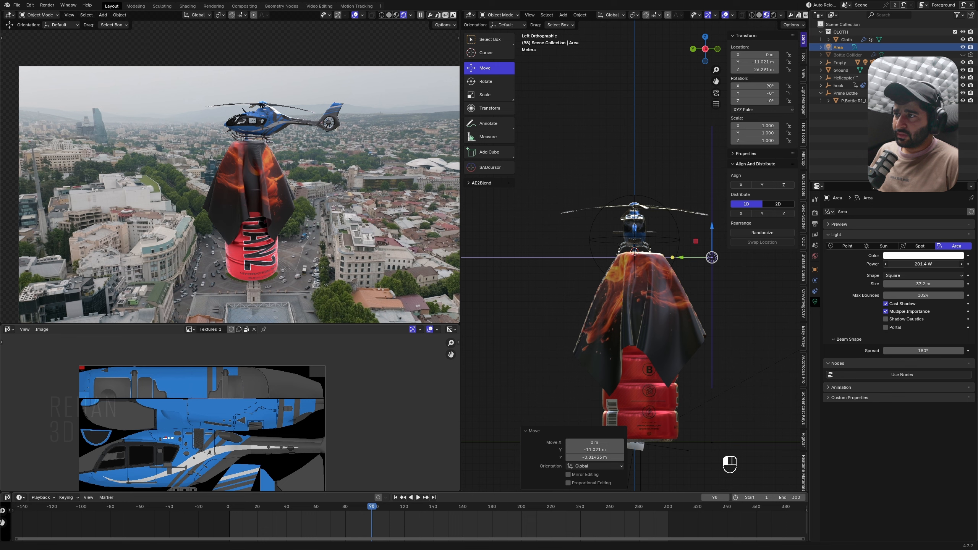
pyautogui.moveTo(924, 264); pyautogui.dragTo(926, 264)
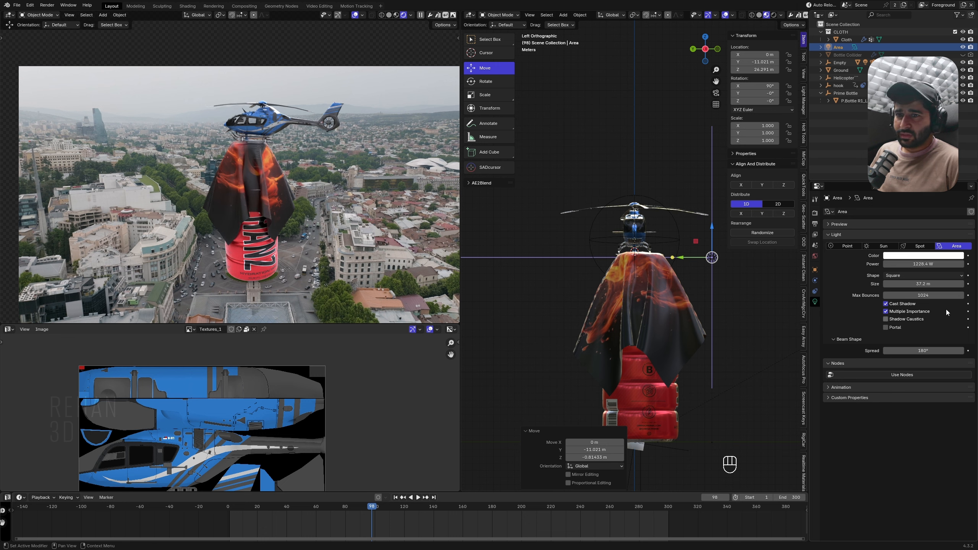
pyautogui.moveTo(903, 284); pyautogui.dragTo(915, 265)
pyautogui.scroll(2, 267, 223)
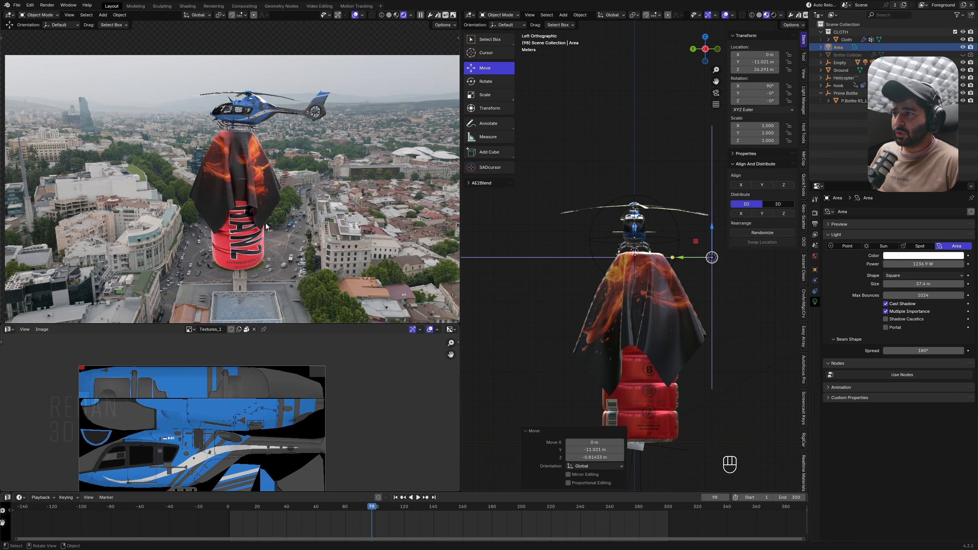
pyautogui.scroll(-1, 370, 246)
pyautogui.keyDown('shift'); pyautogui.moveTo(370, 246); pyautogui.dragTo(363, 240, button='middle'); pyautogui.keyUp('shift')
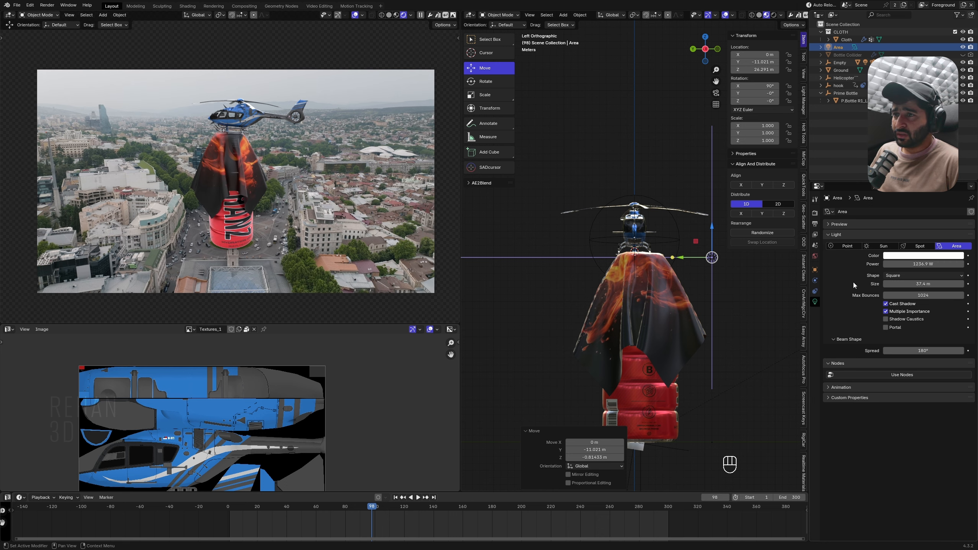
# Step: Try the area light's power at 90000 W and at 20000 W in the rendered camera view
pyautogui.click(851, 271)
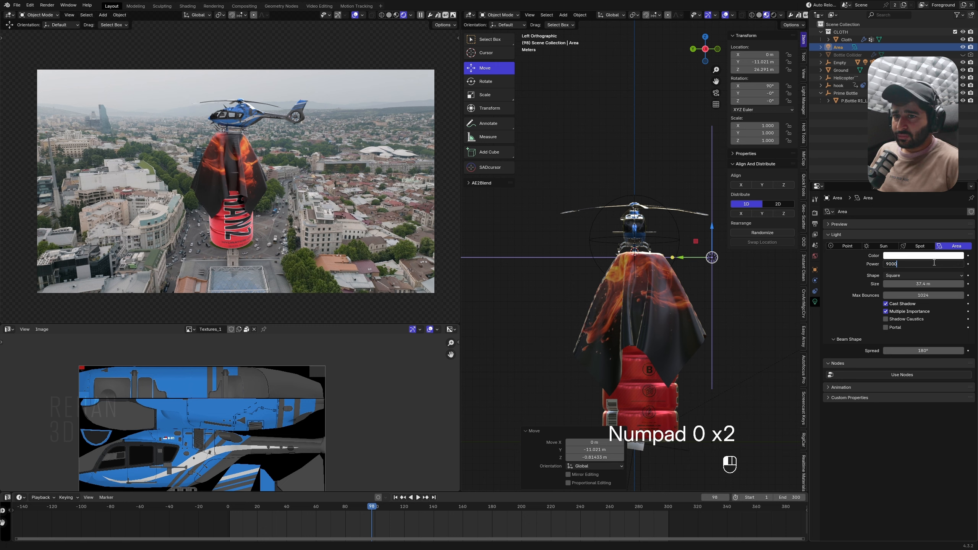
pyautogui.write('00')
pyautogui.press('Return')
pyautogui.moveTo(931, 265); pyautogui.dragTo(937, 266)
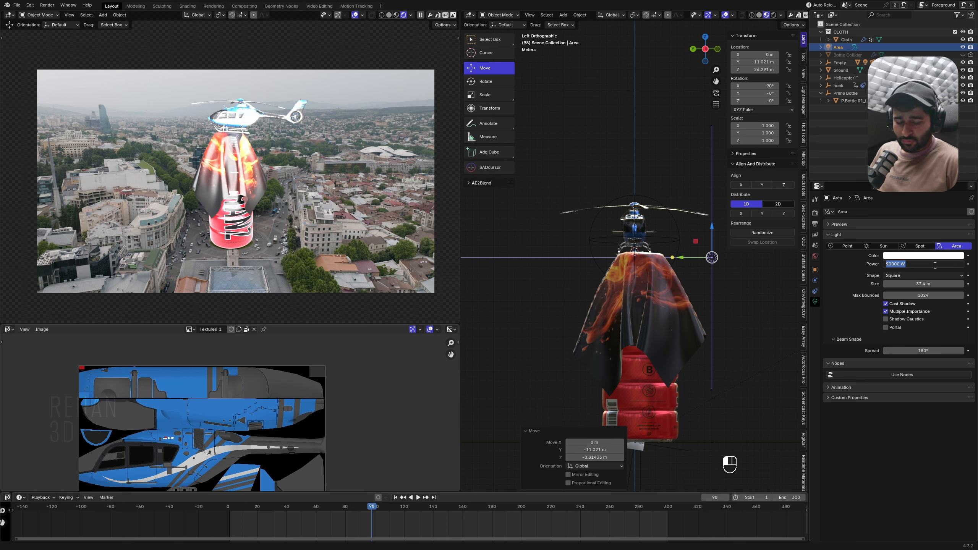
pyautogui.write('0')
pyautogui.press('Return')
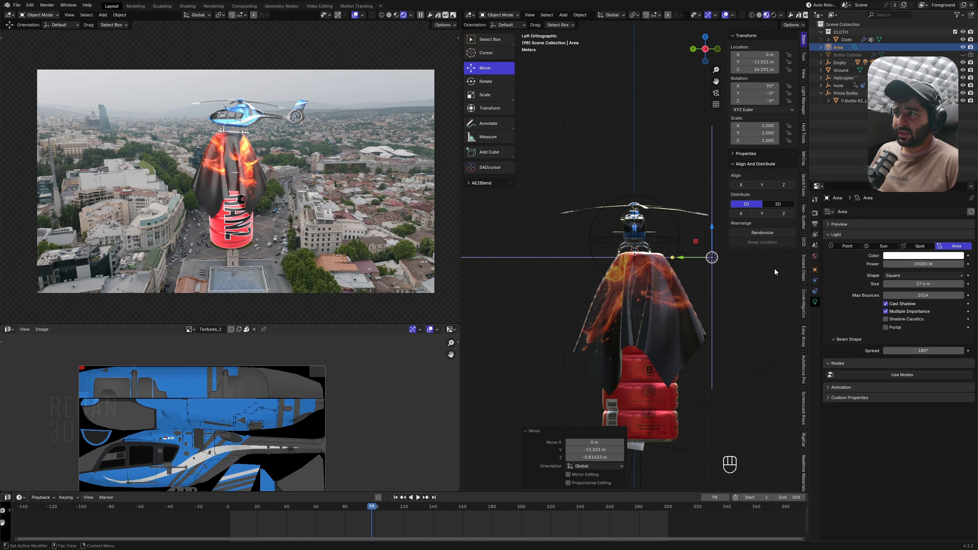
pyautogui.scroll(1, 294, 171)
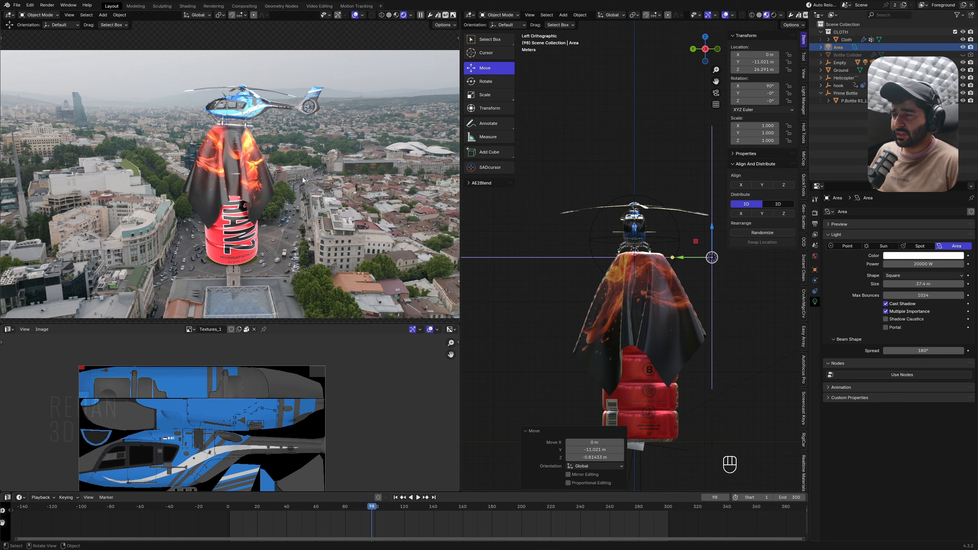
# Step: Set the area light's power to 2000 W and raise it to about 4600 W
pyautogui.click(932, 264)
pyautogui.write('2000')
pyautogui.press('Return')
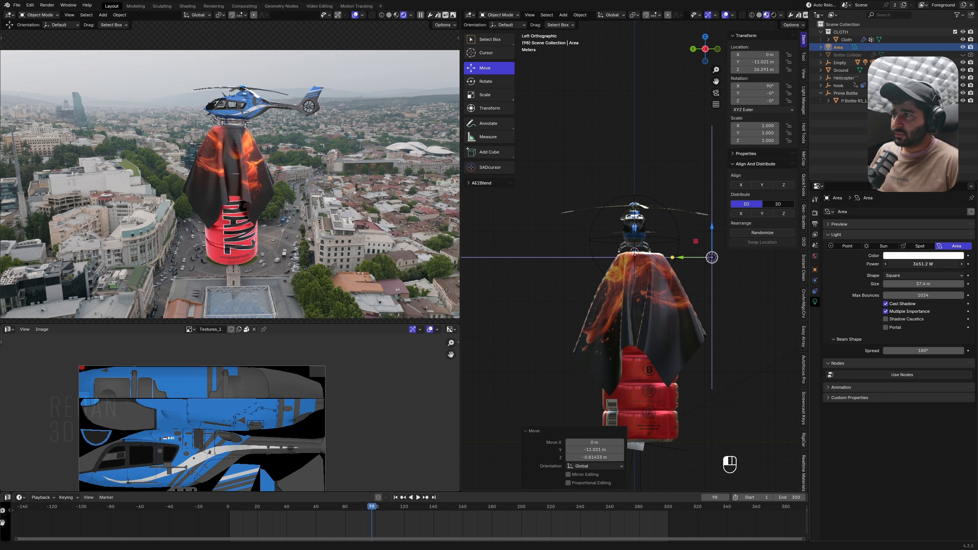
pyautogui.moveTo(925, 264); pyautogui.dragTo(913, 264)
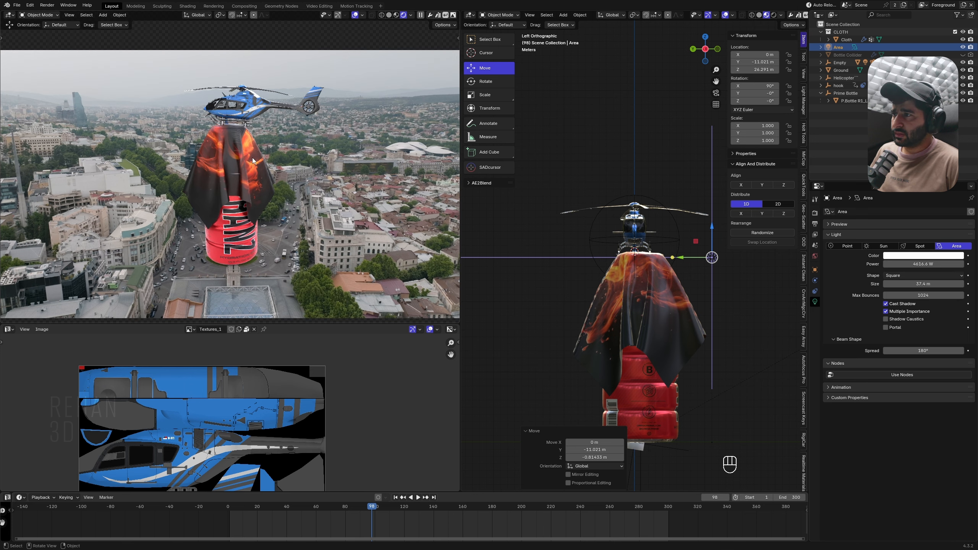
# Step: Save the file and play the helicopter animation in the rendered camera view
pyautogui.hotkey('ctrl', 's')
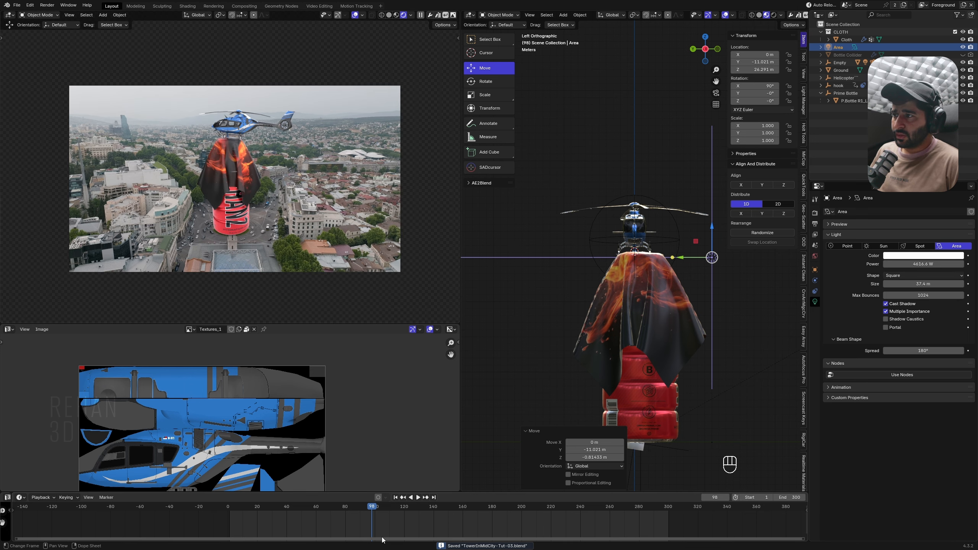
pyautogui.moveTo(371, 509); pyautogui.dragTo(323, 539)
pyautogui.hotkey('shift', 'space')
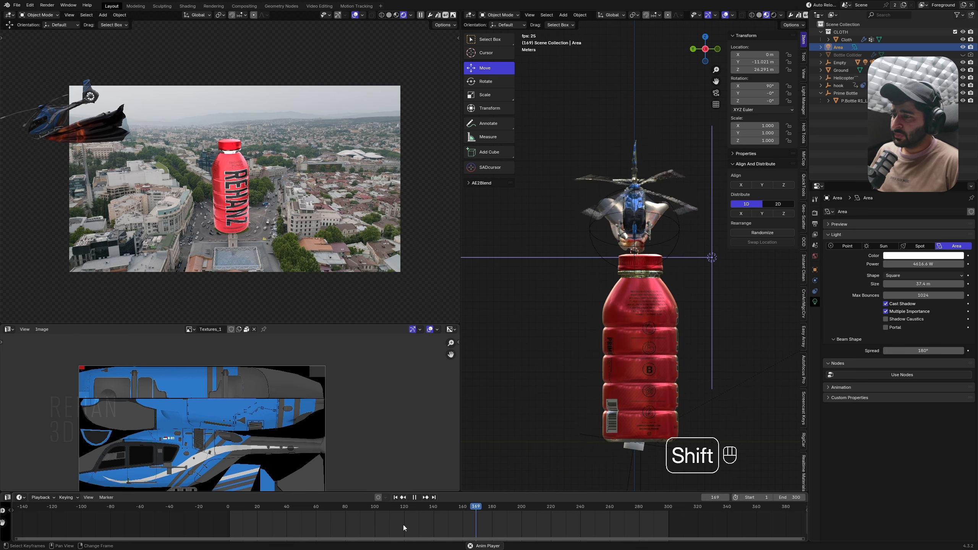
pyautogui.hotkey('shift', 'space')
# Step: Shift the helicopter's last keyframe to about frame 280 and replay the animation with the camera view in solid shading
pyautogui.scroll(2, 653, 217)
pyautogui.keyDown('alt'); pyautogui.moveTo(653, 217); pyautogui.dragTo(651, 248, button='middle'); pyautogui.keyUp('alt')
pyautogui.scroll(-4, 616, 218)
pyautogui.scroll(1, 532, 254)
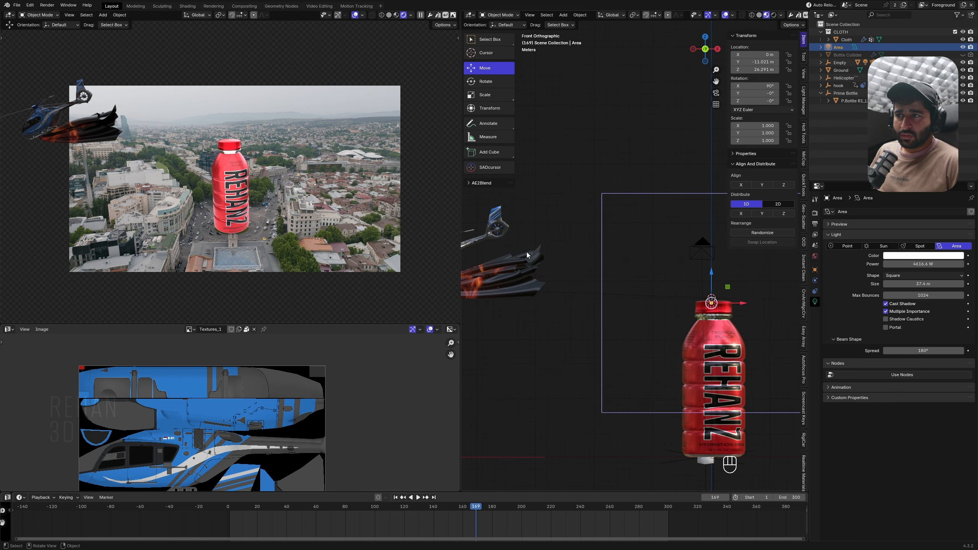
pyautogui.keyDown('shift'); pyautogui.moveTo(500, 232); pyautogui.dragTo(553, 243, button='middle'); pyautogui.keyUp('shift')
pyautogui.click(551, 243)
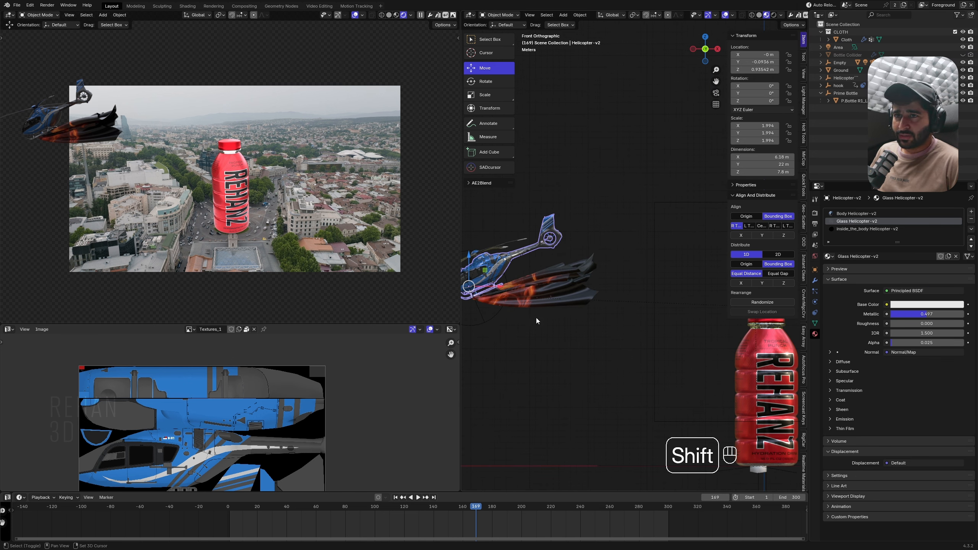
pyautogui.click(490, 319)
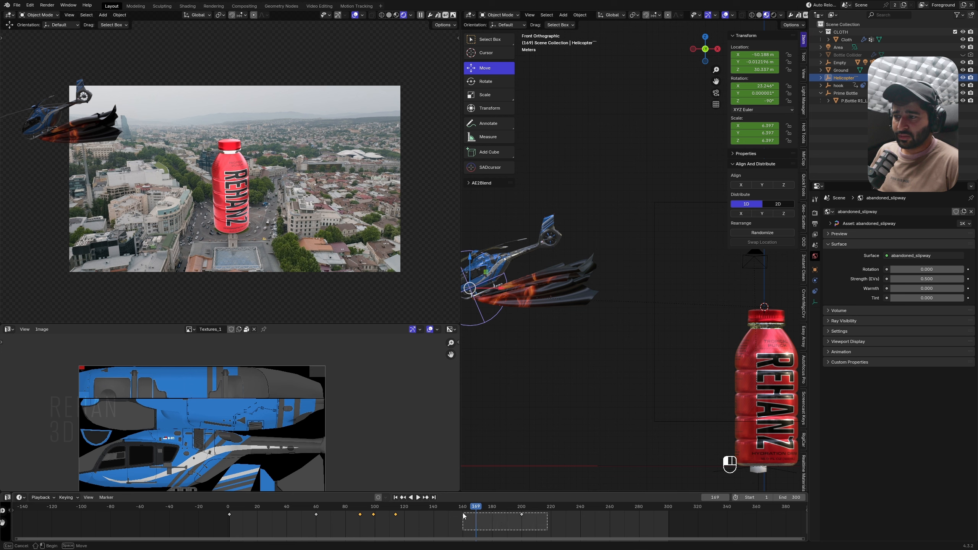
pyautogui.moveTo(522, 515); pyautogui.dragTo(669, 518)
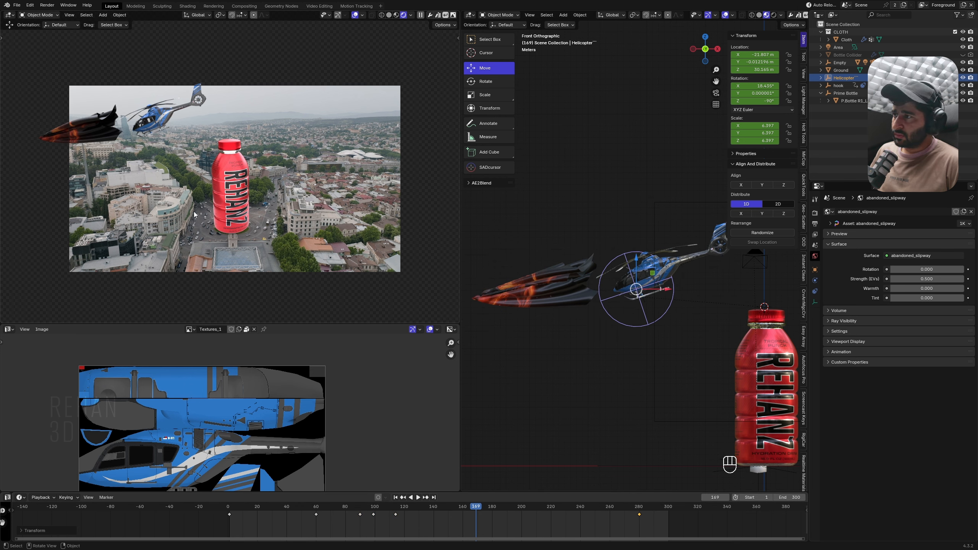
pyautogui.press('z')
pyautogui.hotkey('shift', 'space')
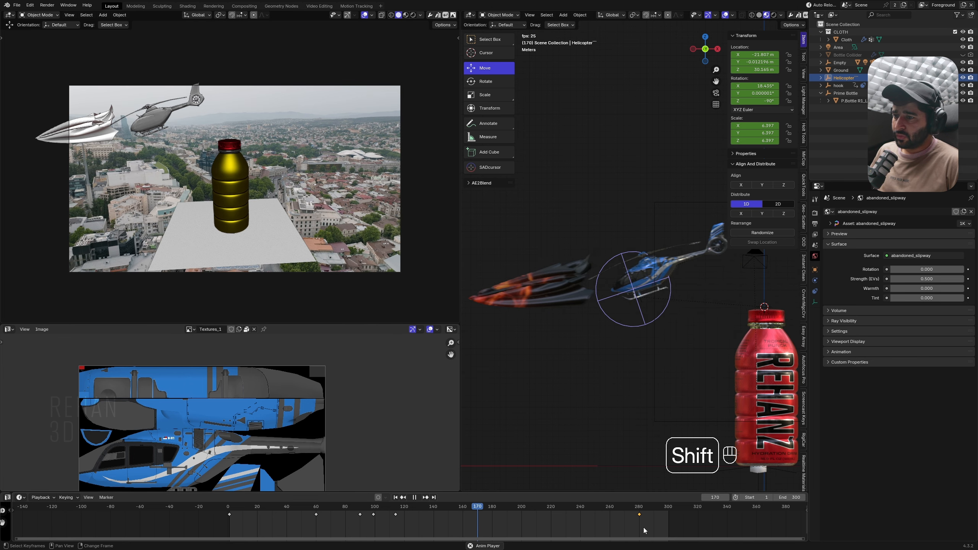
pyautogui.hotkey('shift', 'space')
# Step: Try the helicopter's last keyframe at about frame 260 with a replay, and at about frame 250
pyautogui.moveTo(639, 515); pyautogui.dragTo(608, 519)
pyautogui.click(430, 509)
pyautogui.hotkey('shift', 'space')
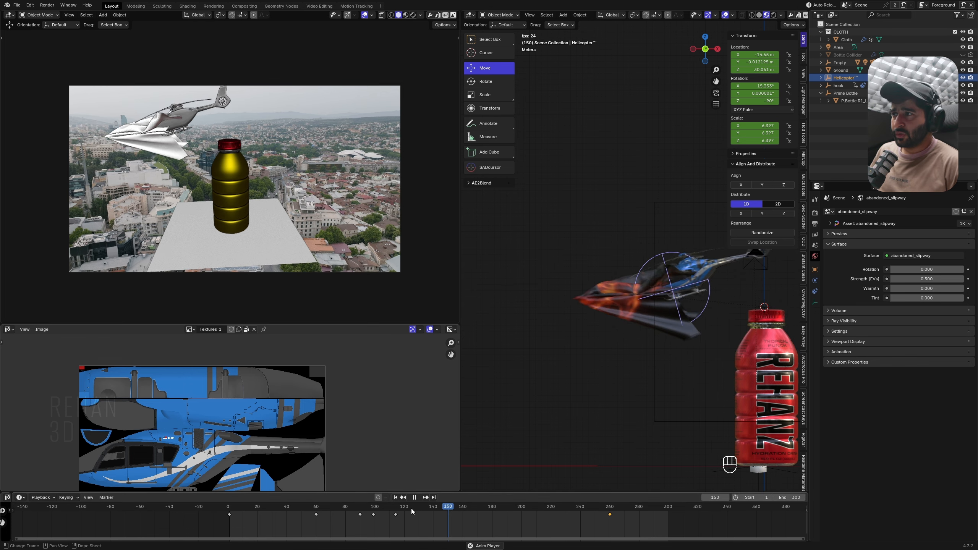
pyautogui.hotkey('shift', 'space')
pyautogui.moveTo(609, 515); pyautogui.dragTo(594, 516)
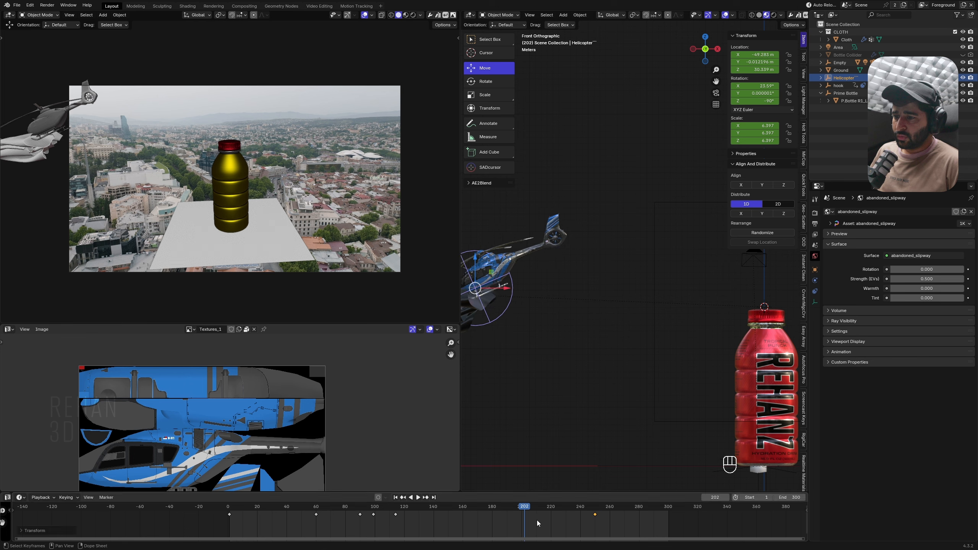
# Step: Replay the fly-away, move the helicopter's last keyframe to about frame 263 and save the file
pyautogui.click(403, 512)
pyautogui.hotkey('shift', 'space')
pyautogui.hotkey('shift', 'space')
pyautogui.moveTo(595, 514); pyautogui.dragTo(614, 518)
pyautogui.hotkey('ctrl', 's')
# Step: Select the cloth and delete its baked simulation cache
pyautogui.click(652, 307)
pyautogui.click(814, 271)
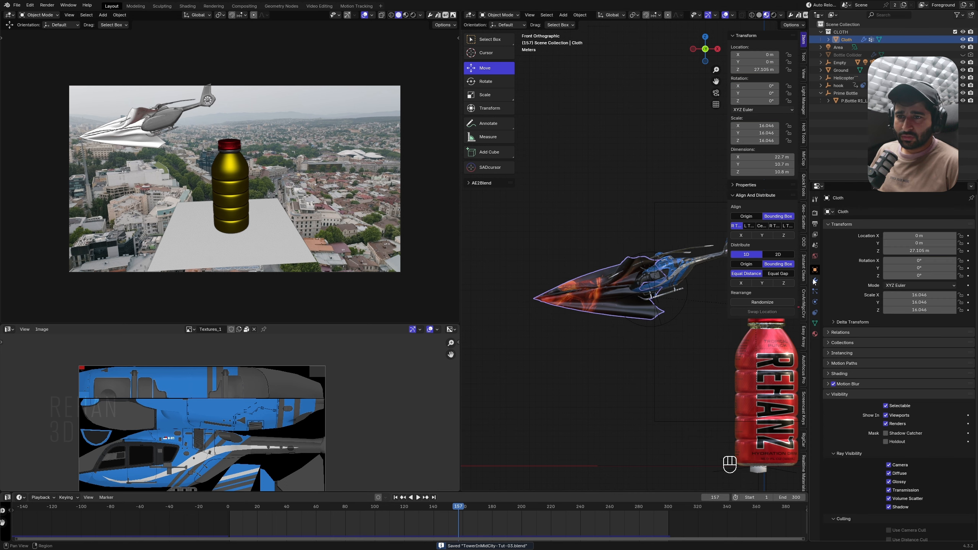
pyautogui.click(815, 282)
pyautogui.click(814, 302)
pyautogui.scroll(-5, 866, 414)
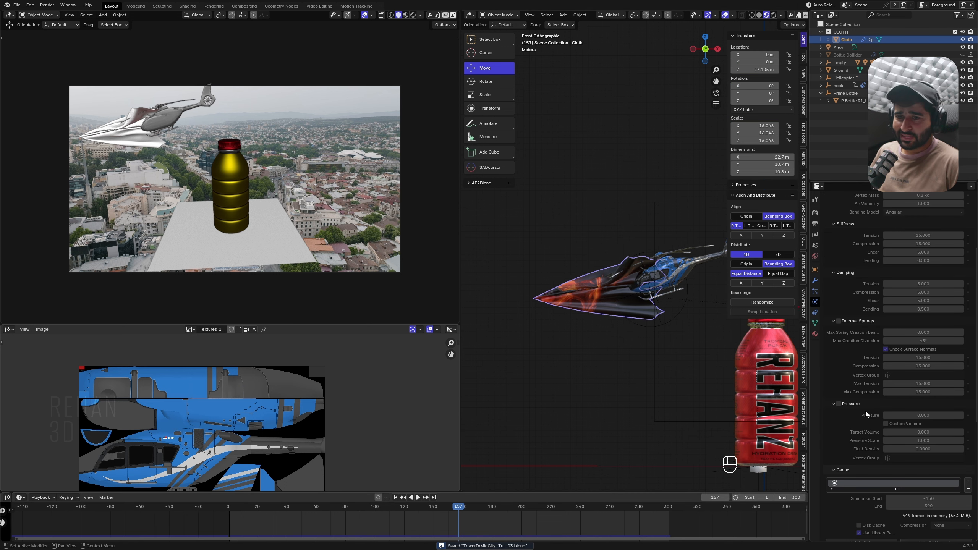
pyautogui.scroll(-6, 865, 443)
pyautogui.click(863, 436)
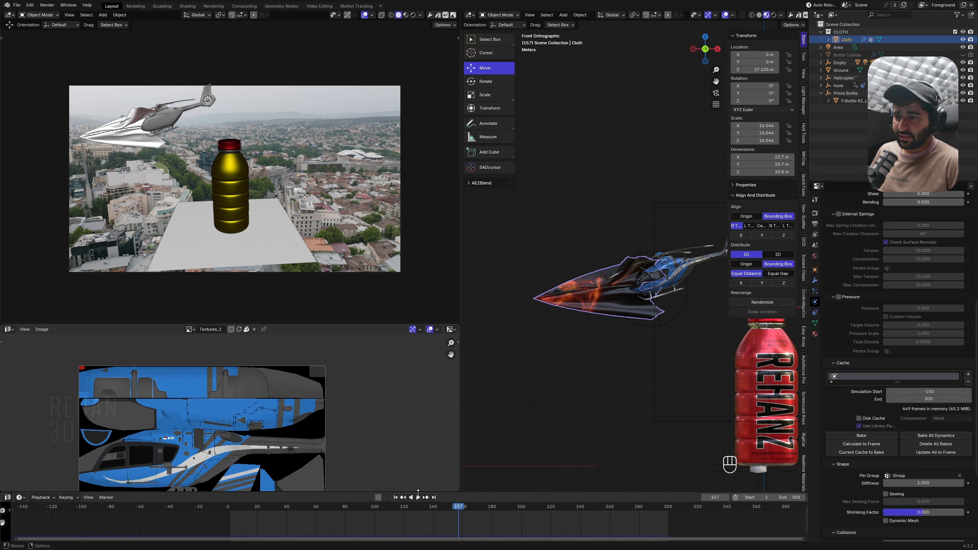
# Step: Try baking the cloth simulation from the first frame with its simulation start at 0, and play it back
pyautogui.click(395, 498)
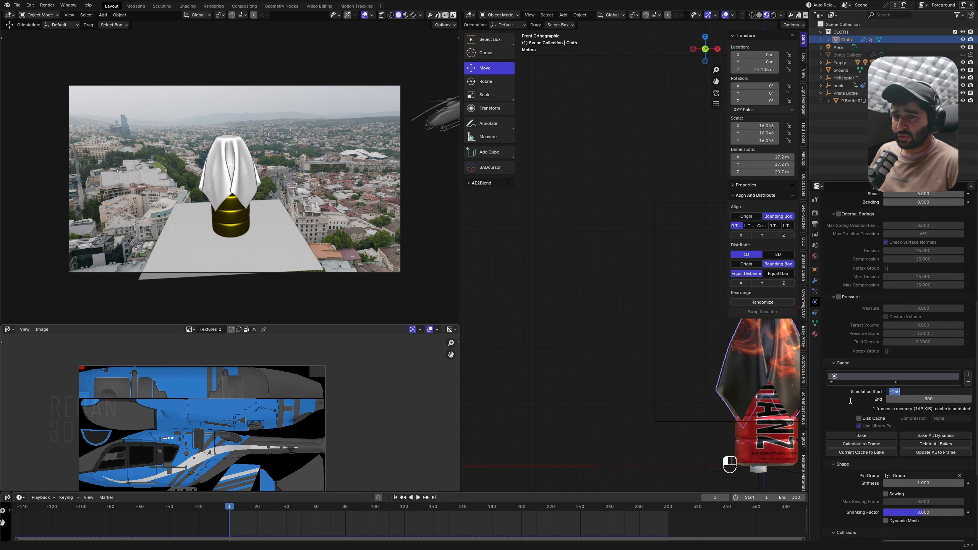
pyautogui.click(930, 392)
pyautogui.write('1')
pyautogui.hotkey('ctrl', 'a')
pyautogui.write('0')
pyautogui.press('Return')
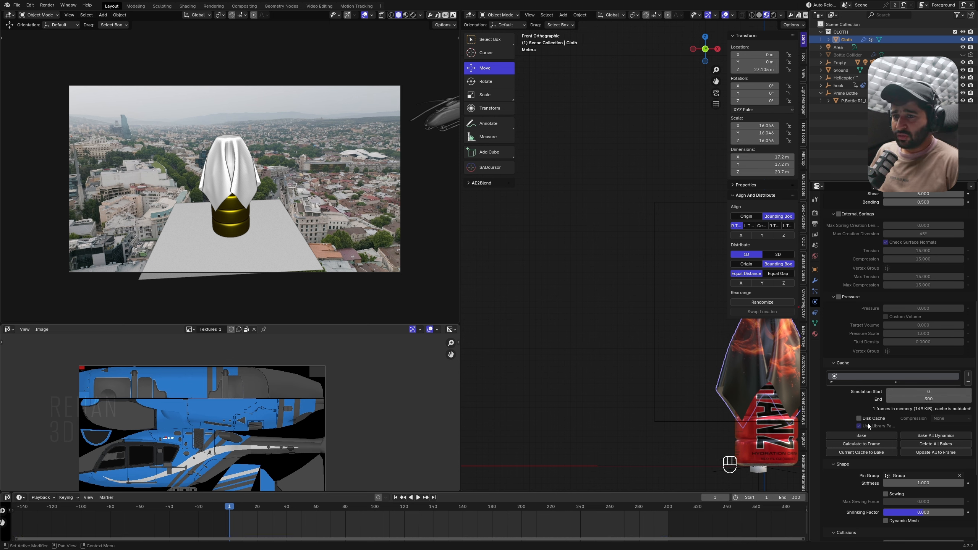
pyautogui.click(880, 434)
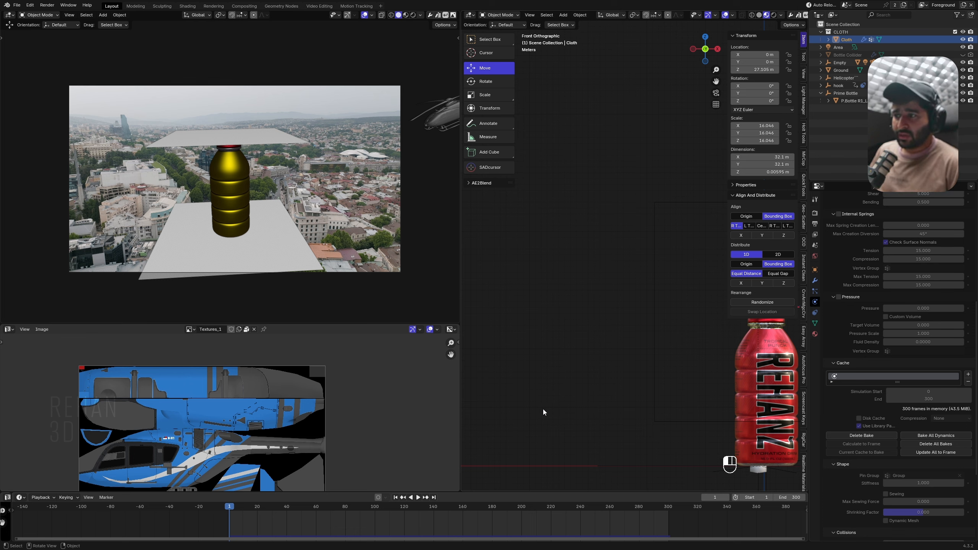
pyautogui.hotkey('shift', 'space')
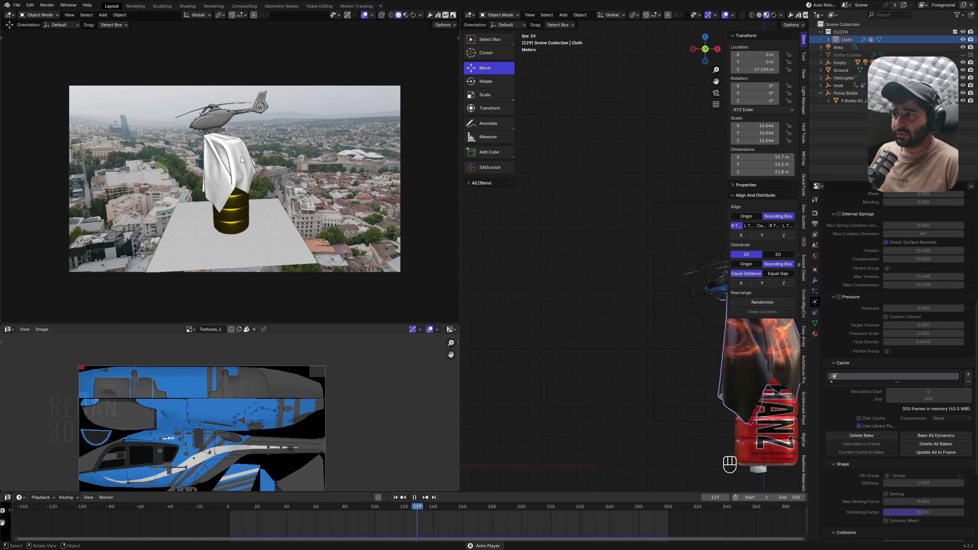
pyautogui.hotkey('shift', 'space')
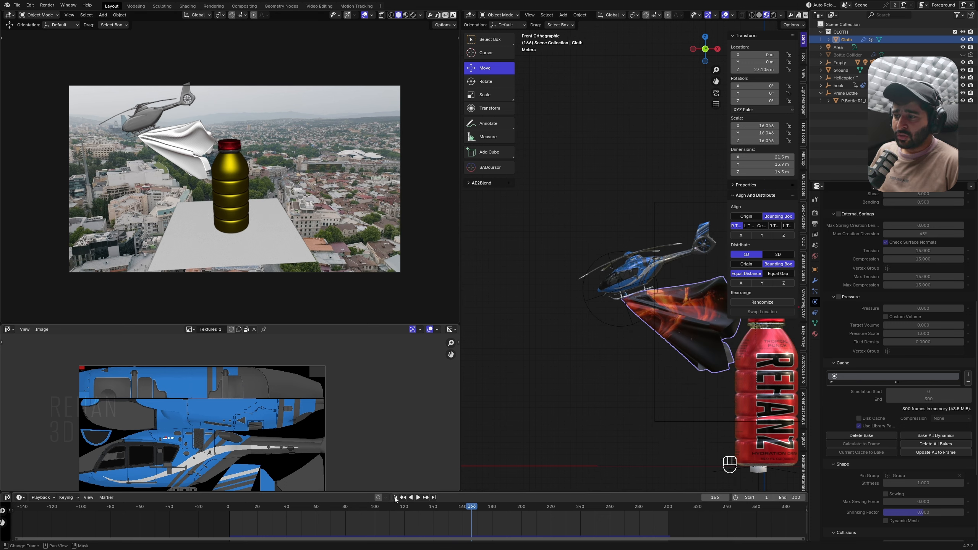
# Step: Delete the cloth bake, set the simulation start to -150 and bake the cloth again
pyautogui.hotkey('shift', 'Left')
pyautogui.click(879, 437)
pyautogui.click(926, 393)
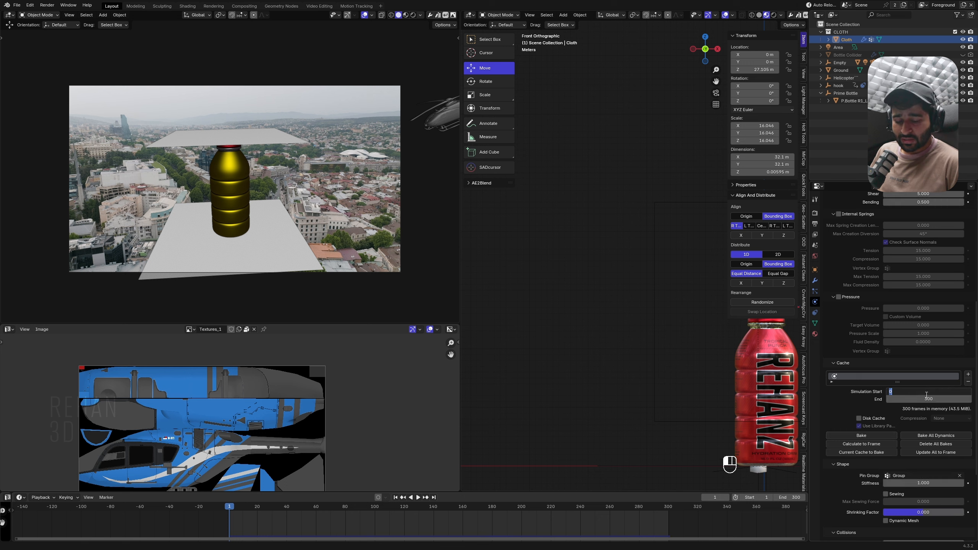
pyautogui.write('-150')
pyautogui.press('Return')
pyautogui.scroll(-3, 303, 521)
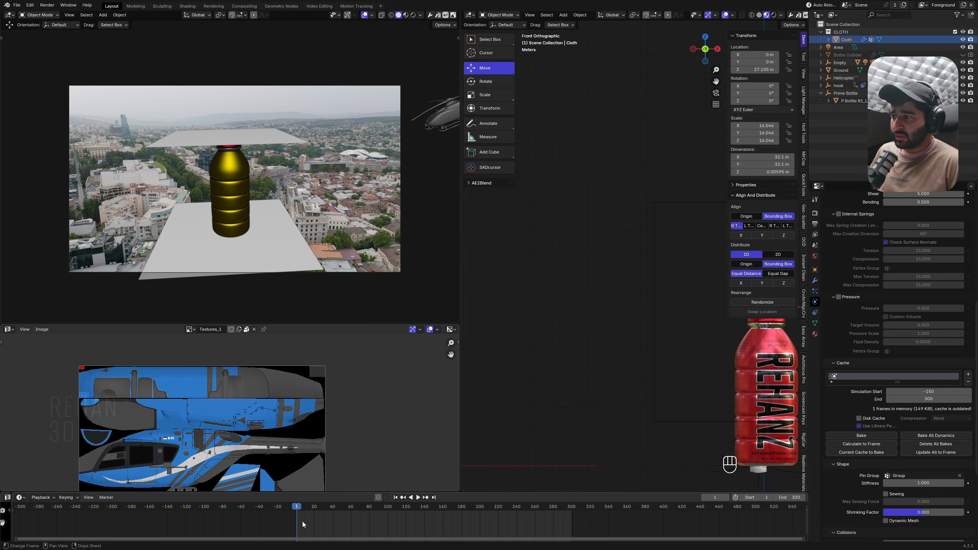
pyautogui.scroll(5, 309, 524)
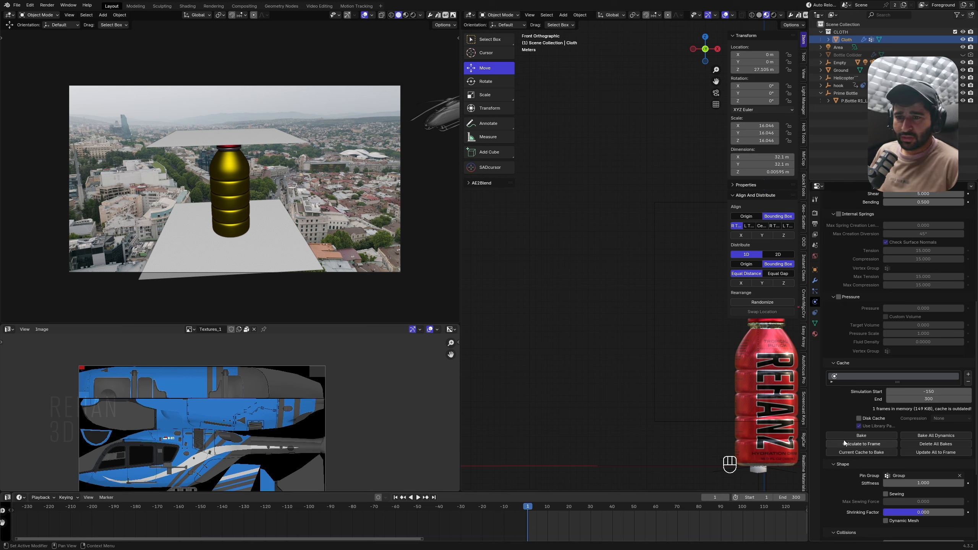
pyautogui.scroll(-4, 325, 528)
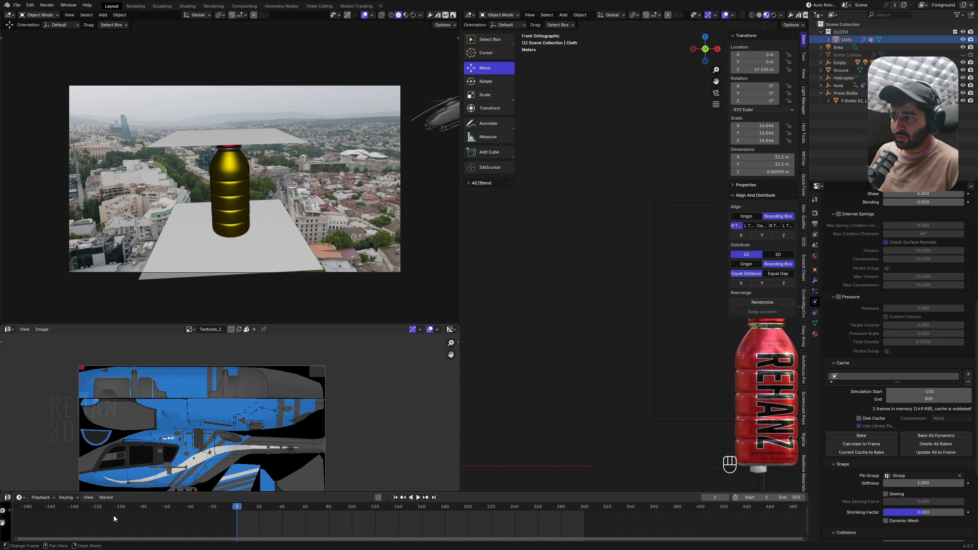
pyautogui.click(895, 438)
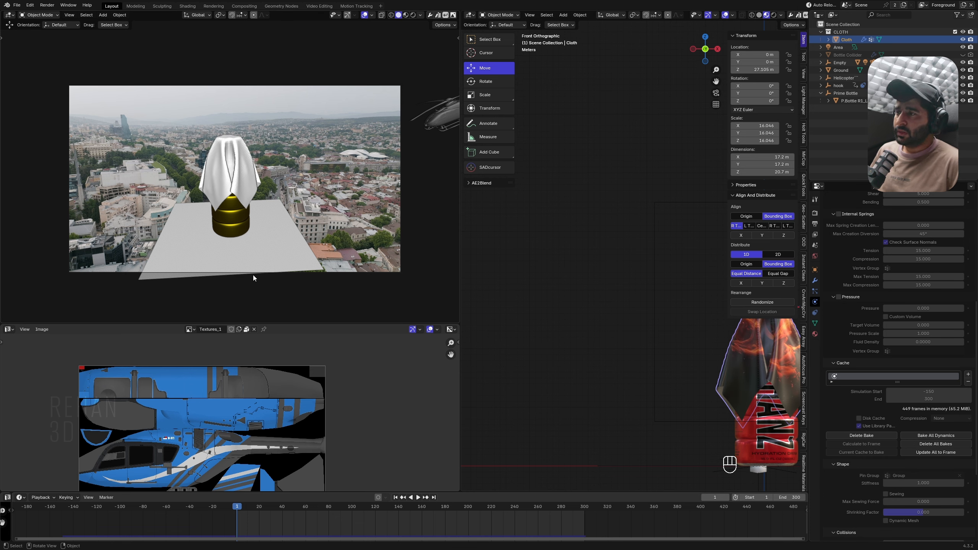
# Step: Review the rebaked animation in the rendered camera view, scrub to frame 204 and save the file
pyautogui.scroll(2, 355, 73)
pyautogui.click(406, 15)
pyautogui.click(412, 15)
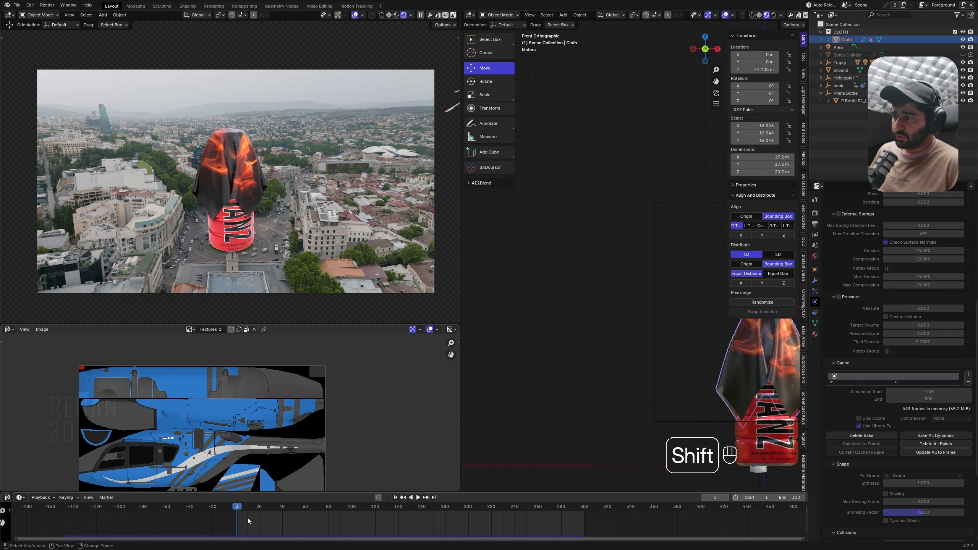
pyautogui.hotkey('shift', 'space')
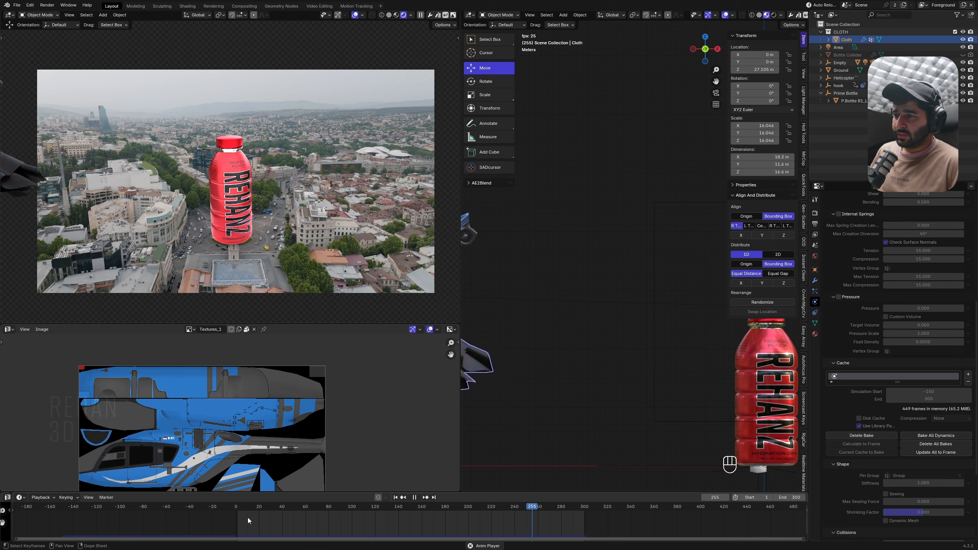
pyautogui.scroll(1, 235, 204)
pyautogui.hotkey('shift', 'space')
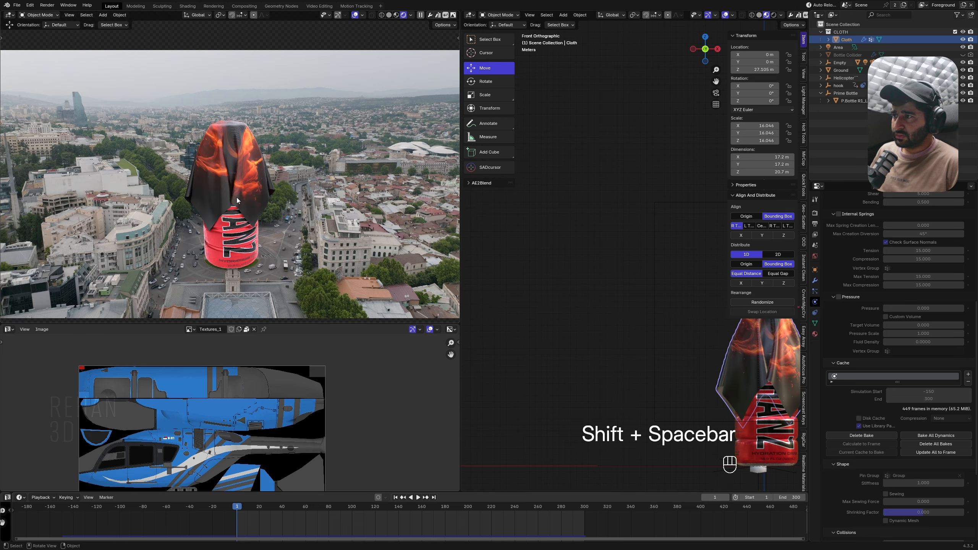
pyautogui.moveTo(260, 510); pyautogui.dragTo(473, 512)
pyautogui.hotkey('ctrl', 's')
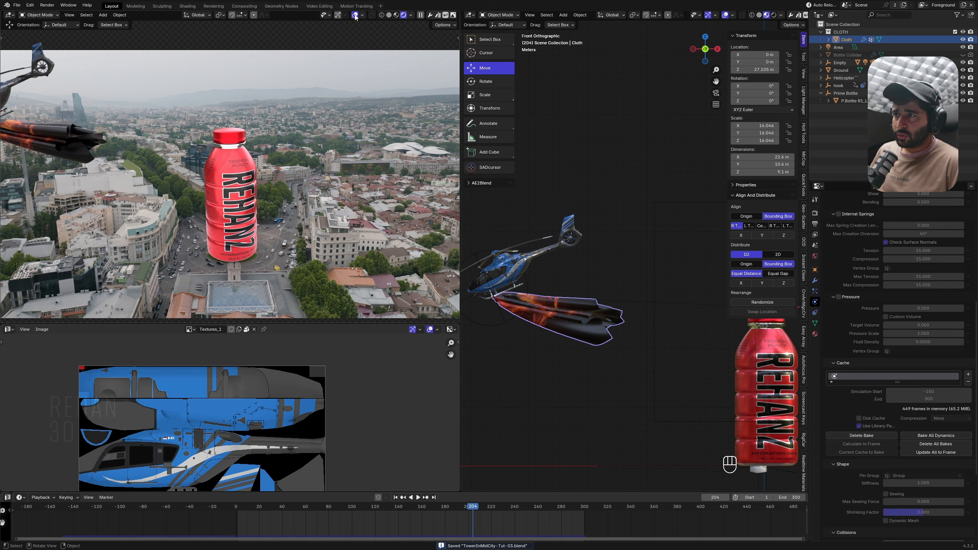
# Step: Configure the output with a 23.98 fps frame rate, 16-bit PNG color depth and 0% compression
pyautogui.click(815, 224)
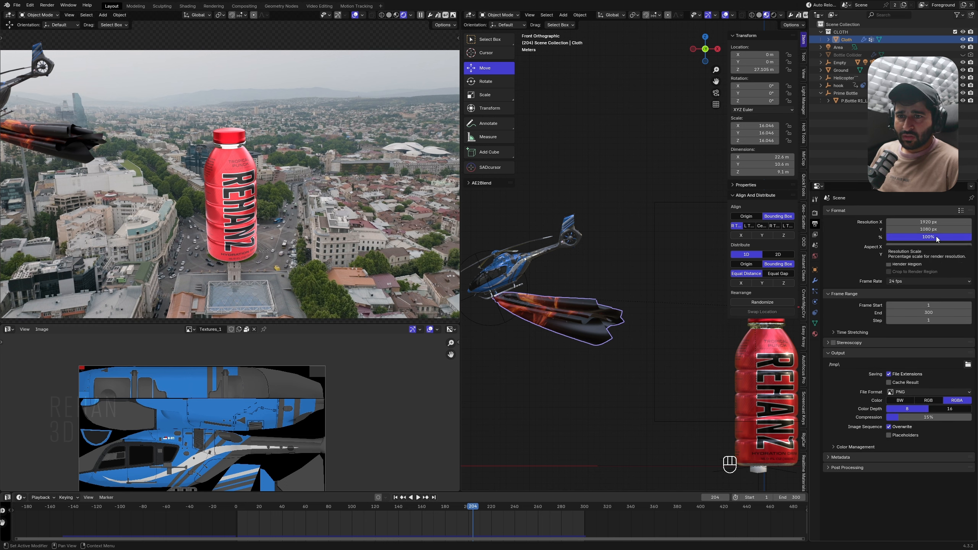
pyautogui.click(916, 280)
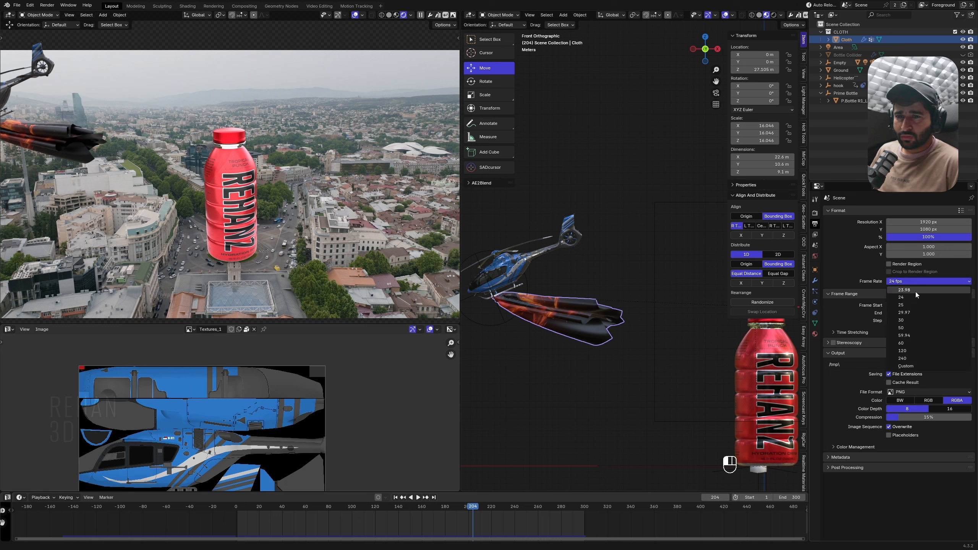
pyautogui.click(916, 292)
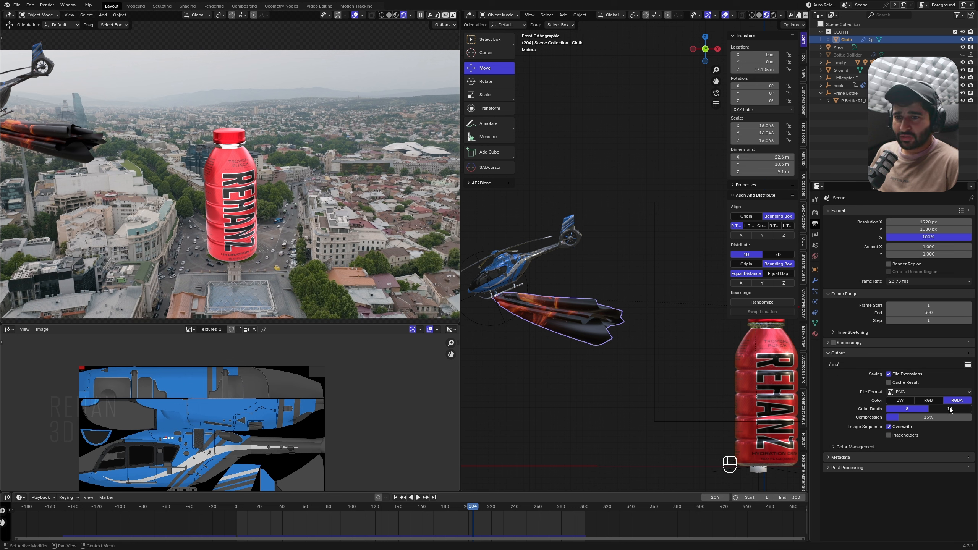
pyautogui.click(937, 413)
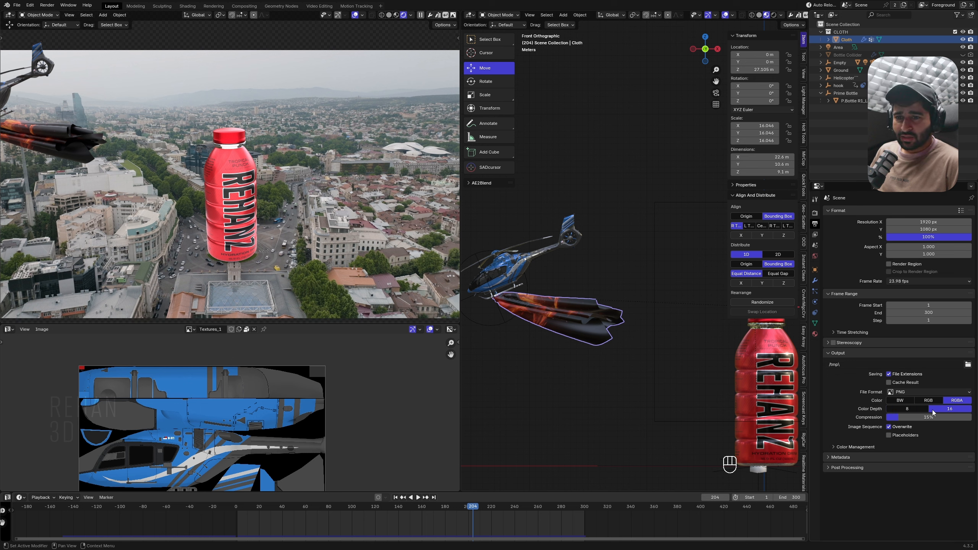
pyautogui.moveTo(928, 416); pyautogui.dragTo(902, 416)
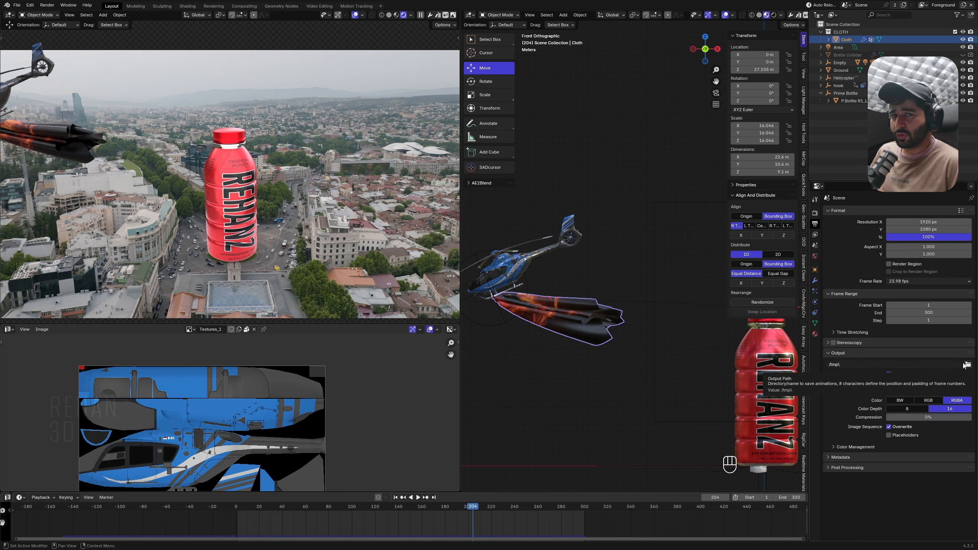
# Step: Enable GPU use for the render denoiser and set the render's maximum samples to 500
pyautogui.click(815, 215)
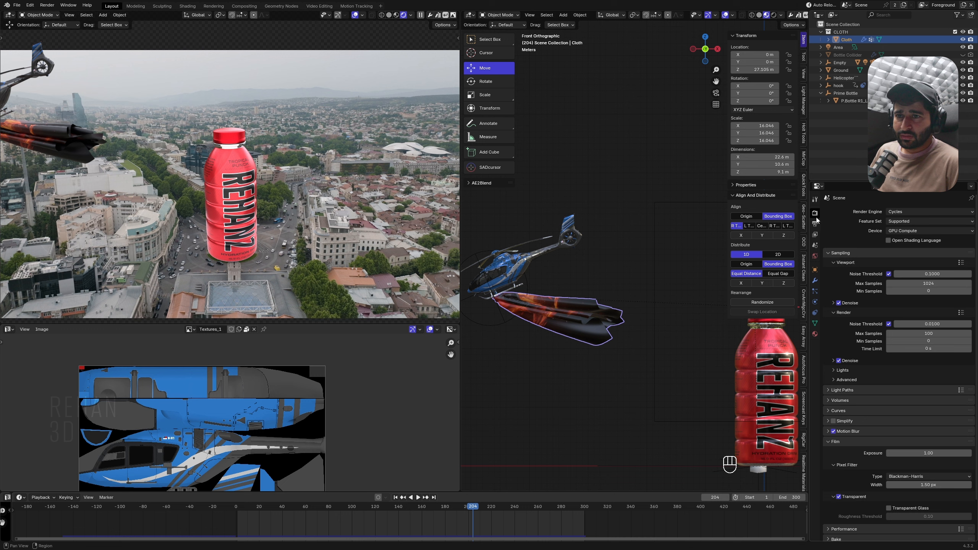
pyautogui.click(862, 361)
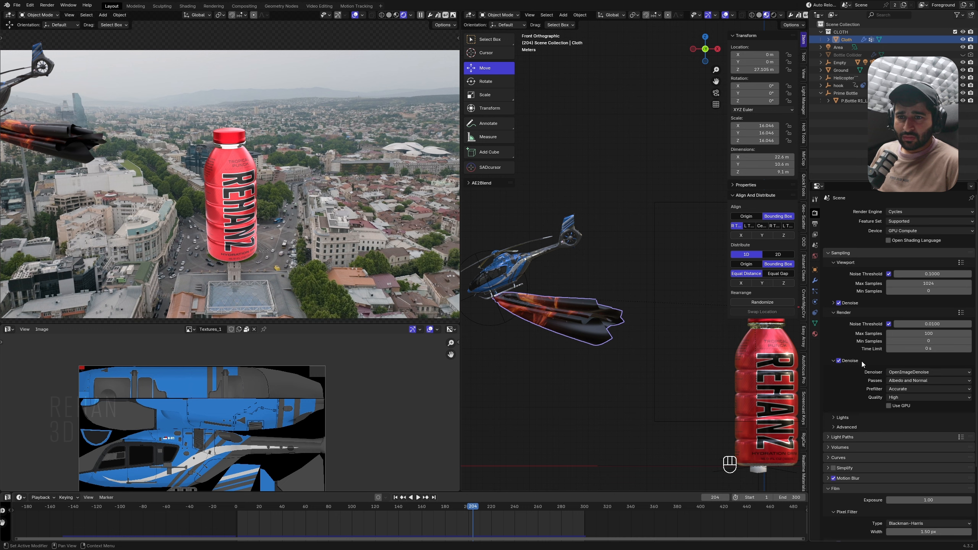
pyautogui.click(889, 406)
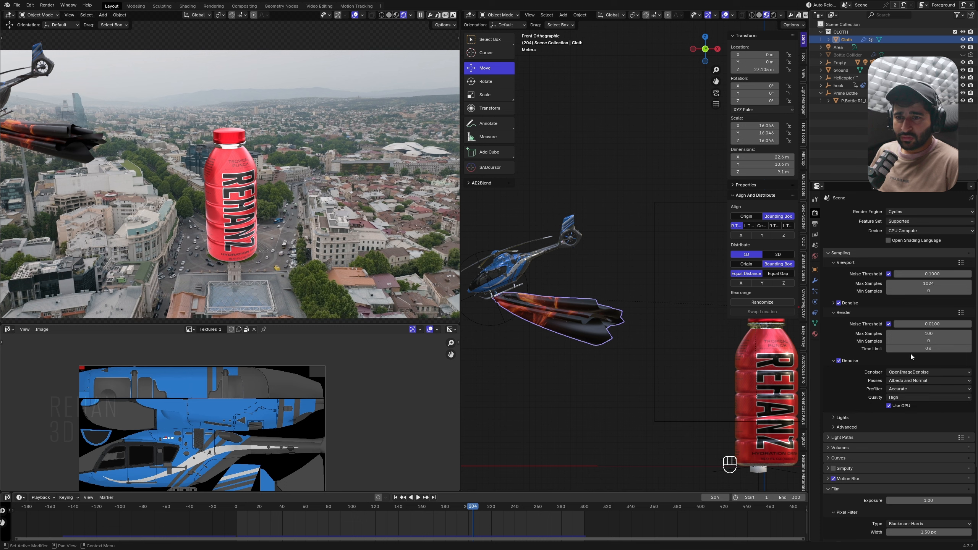
pyautogui.click(926, 334)
pyautogui.write('500')
pyautogui.press('Return')
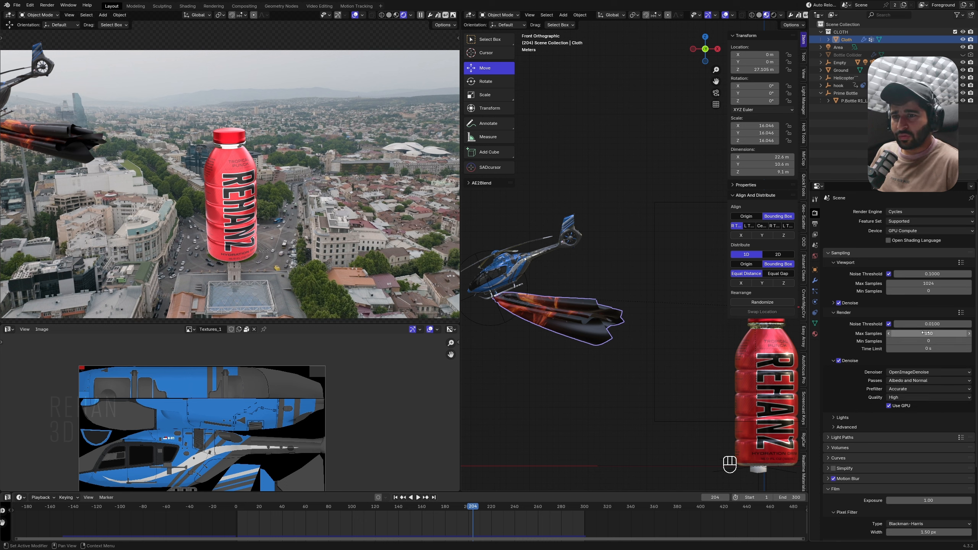
# Step: Delete the movie clip, Background layer and mixing nodes in the compositor, and connect the Foreground render layer directly to Composite and Viewer
pyautogui.click(815, 235)
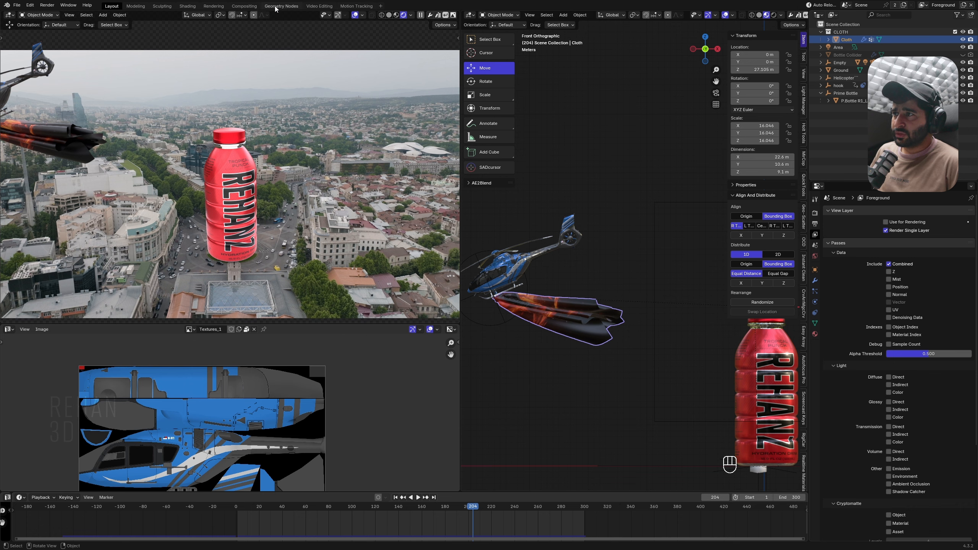
pyautogui.click(244, 6)
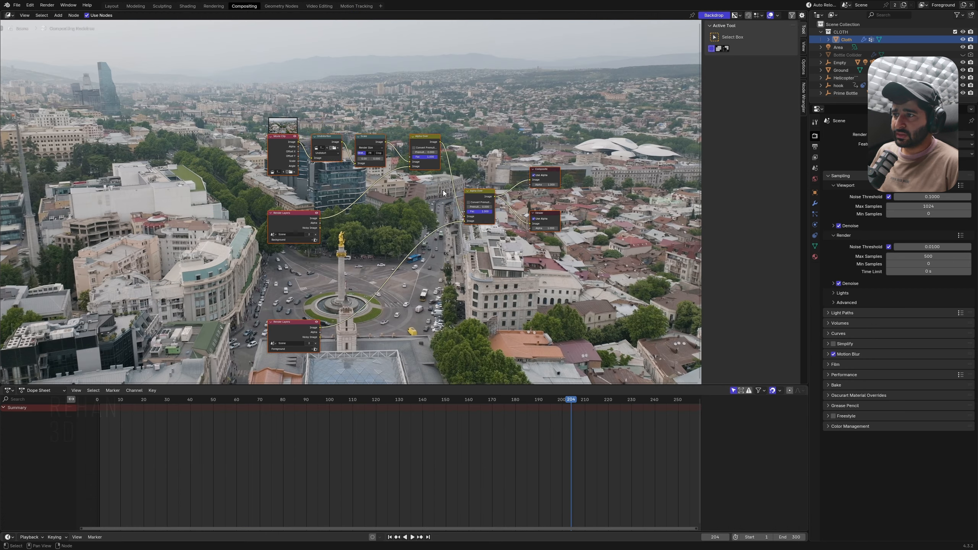
pyautogui.moveTo(182, 67); pyautogui.dragTo(494, 227)
pyautogui.press('x')
pyautogui.moveTo(317, 337); pyautogui.dragTo(544, 178)
pyautogui.moveTo(318, 338); pyautogui.dragTo(549, 224)
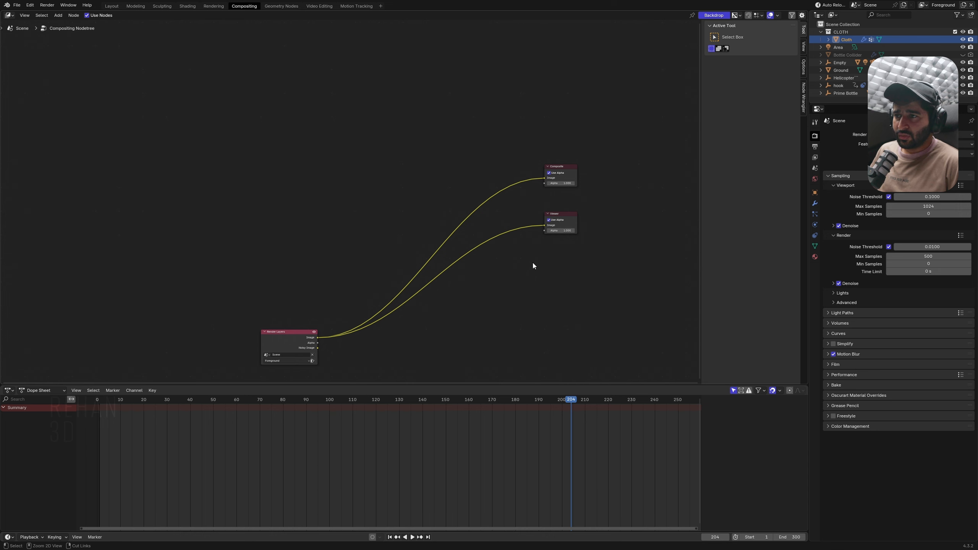
# Step: Save the file and test-render frame 204 with the foreground-only compositor setup
pyautogui.hotkey('ctrl', 's')
pyautogui.press('F12')
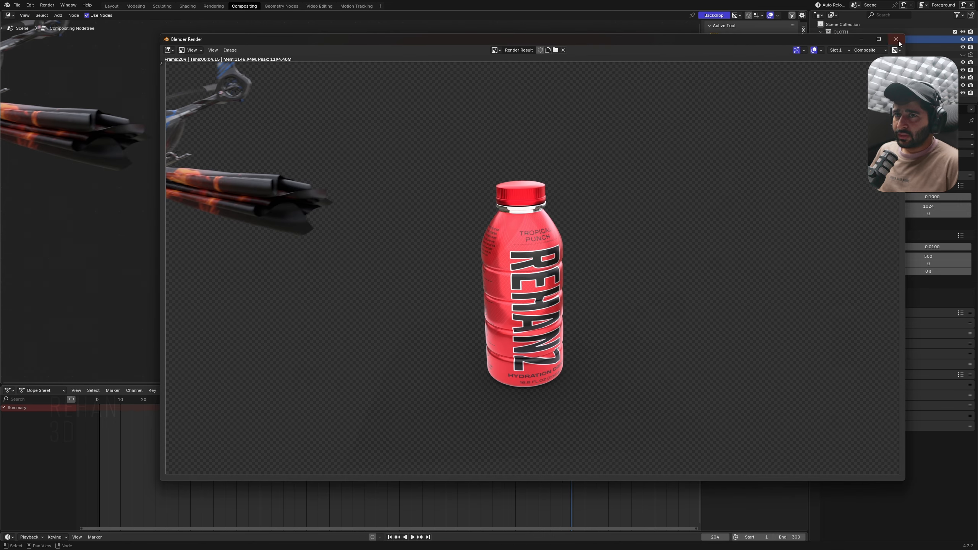
pyautogui.click(896, 39)
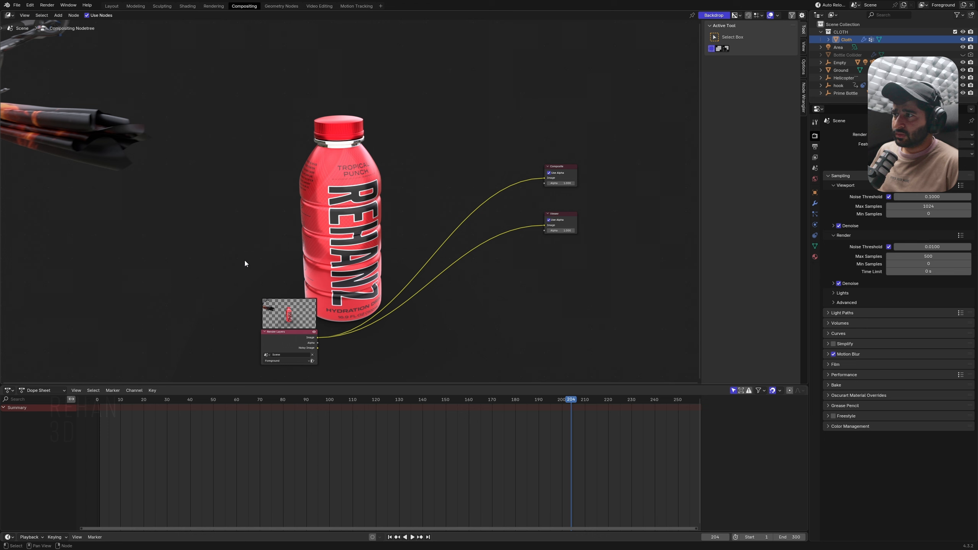
# Step: Move to frame 92, test-render it and check the result in the compositor backdrop
pyautogui.moveTo(330, 401); pyautogui.dragTo(310, 401)
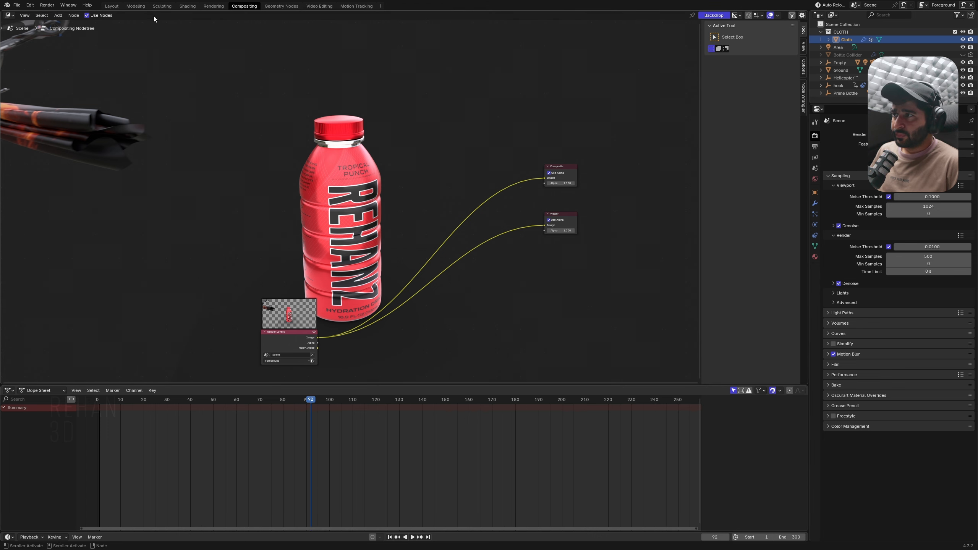
pyautogui.click(112, 6)
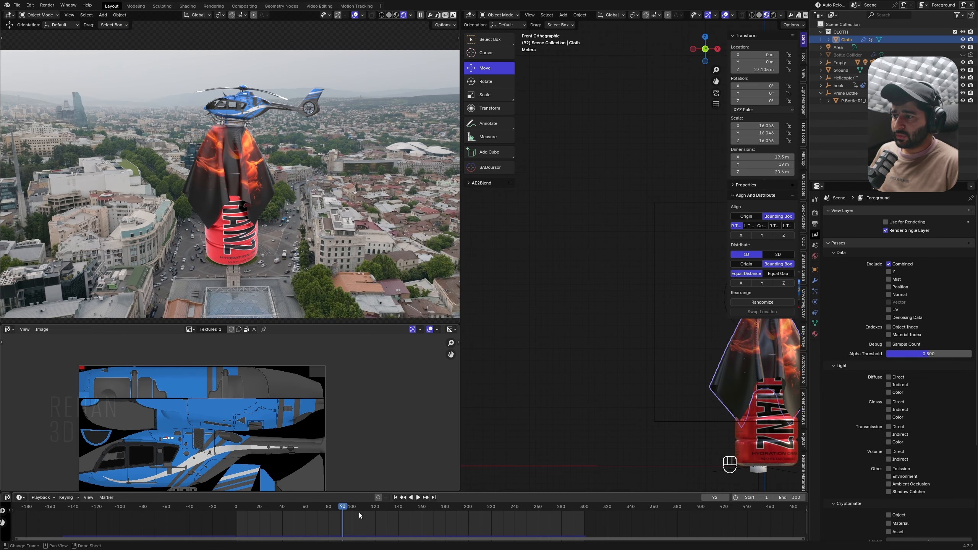
pyautogui.press('F12')
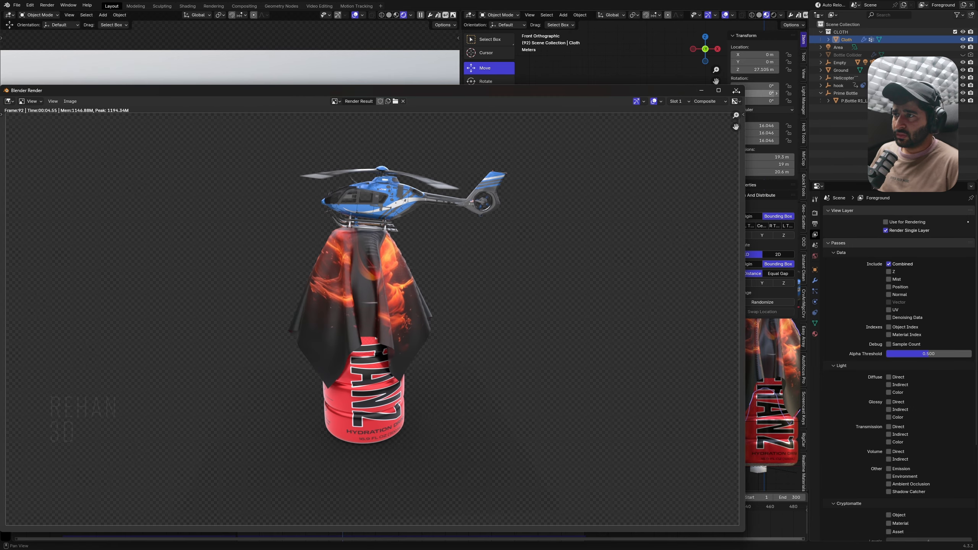
pyautogui.press('Escape')
pyautogui.click(244, 5)
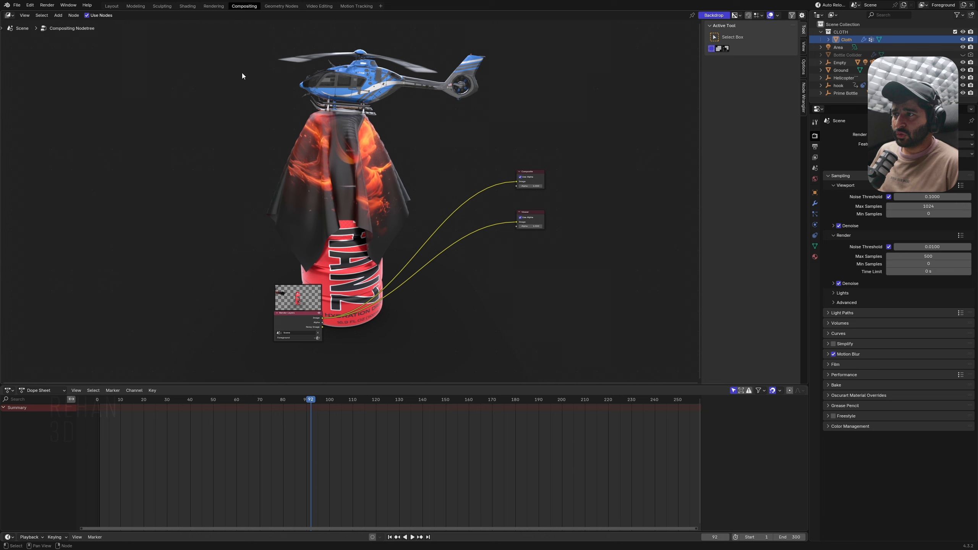
pyautogui.click(112, 6)
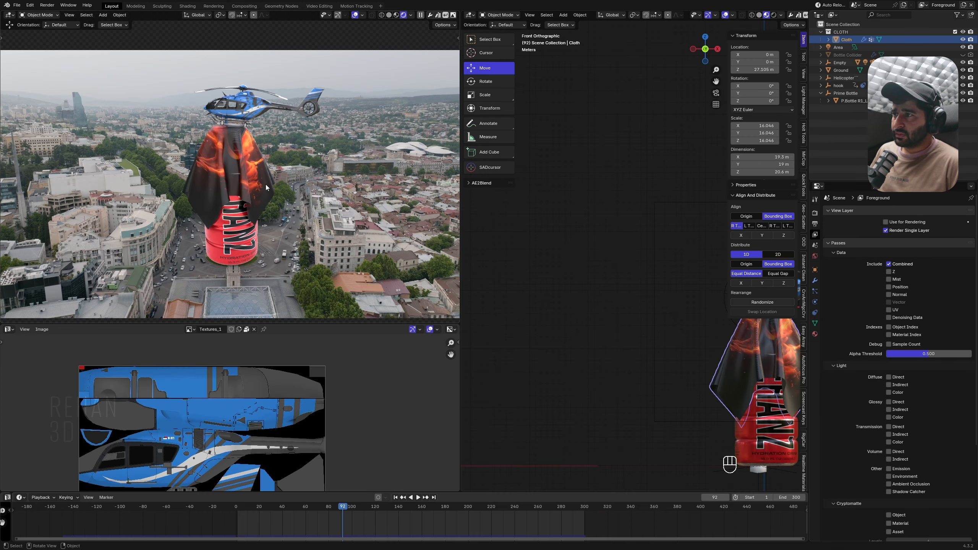
# Step: Try a Subdivision modifier on the cloth at viewport level 2, comparing Simple with Catmull-Clark, and remove the modifier
pyautogui.scroll(6, 270, 187)
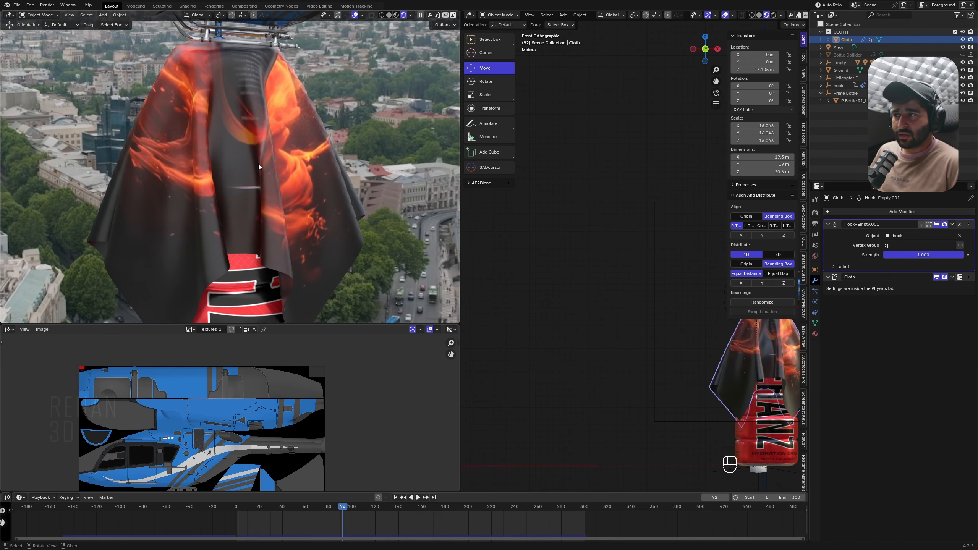
pyautogui.click(828, 212)
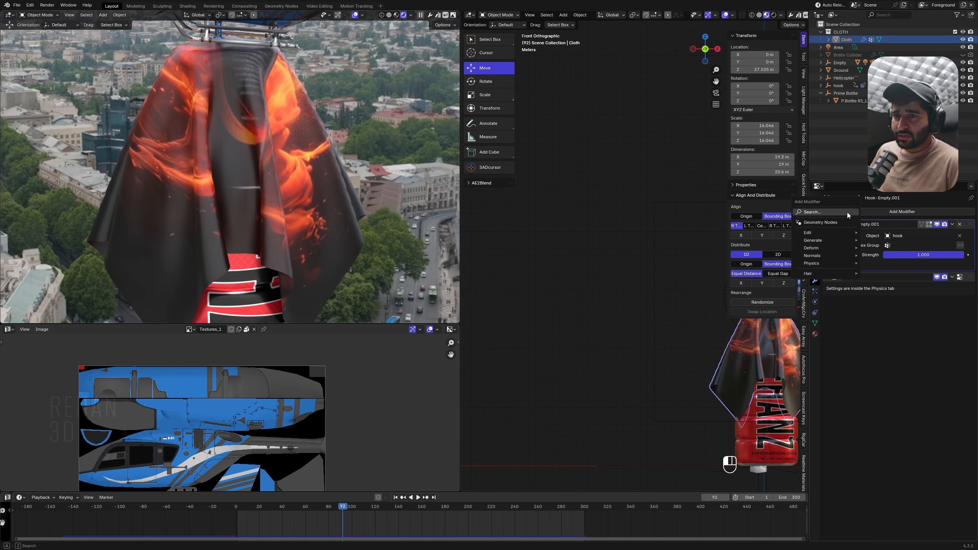
pyautogui.write('s')
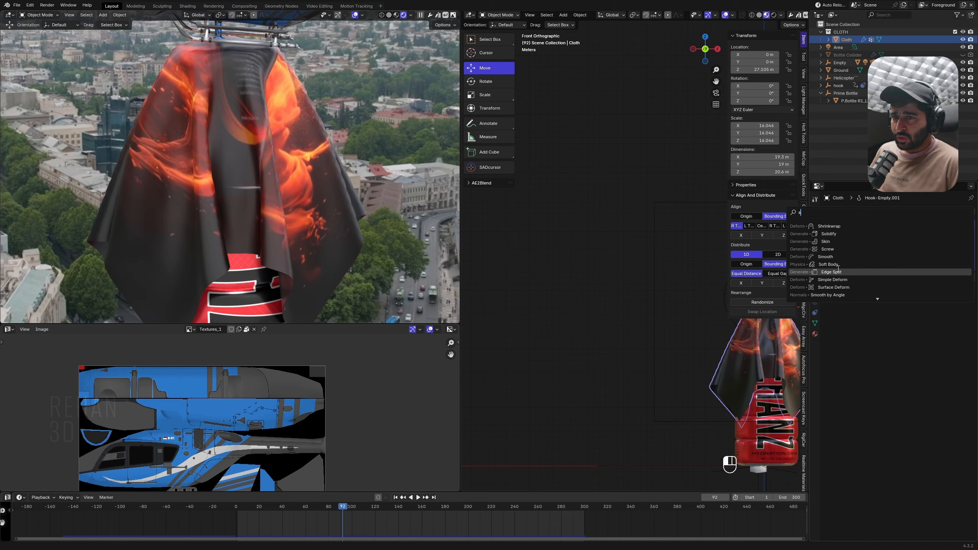
pyautogui.scroll(3, 350, 104)
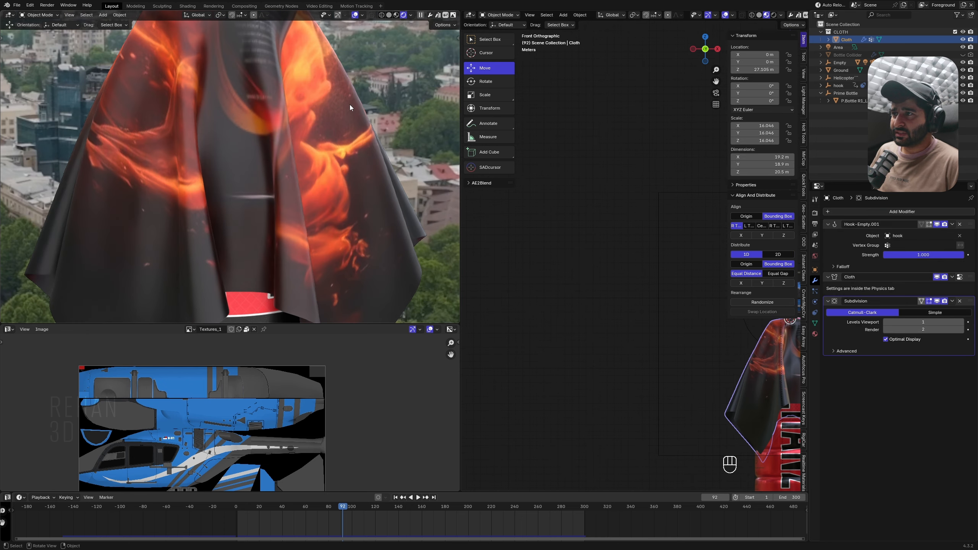
pyautogui.keyDown('shift'); pyautogui.moveTo(350, 104); pyautogui.dragTo(348, 218, button='middle'); pyautogui.keyUp('shift')
pyautogui.scroll(3, 349, 217)
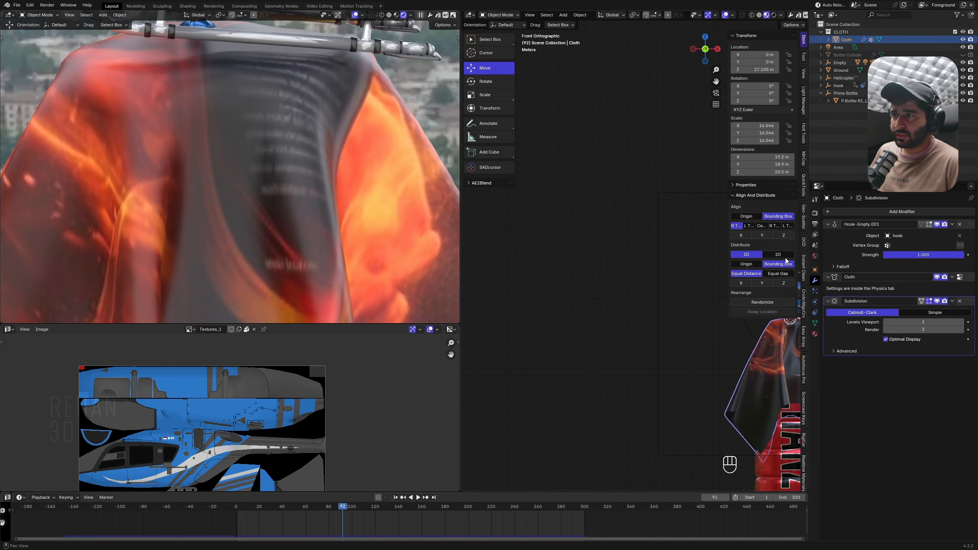
pyautogui.click(936, 313)
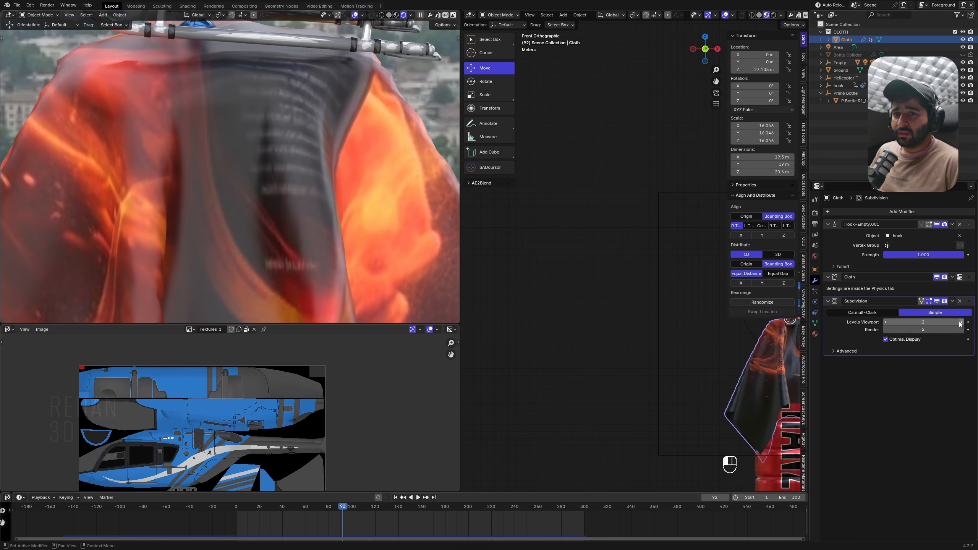
pyautogui.click(860, 312)
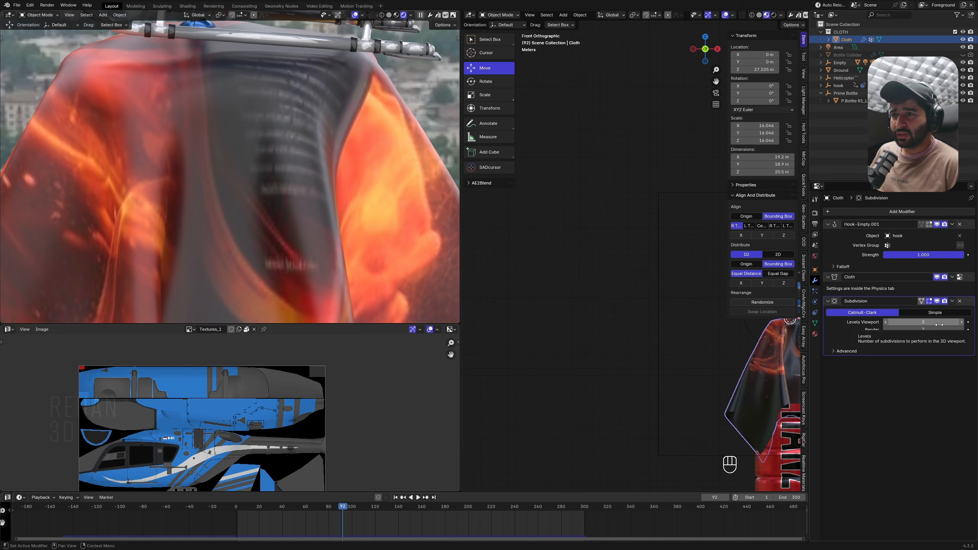
pyautogui.click(960, 301)
pyautogui.scroll(-5, 317, 221)
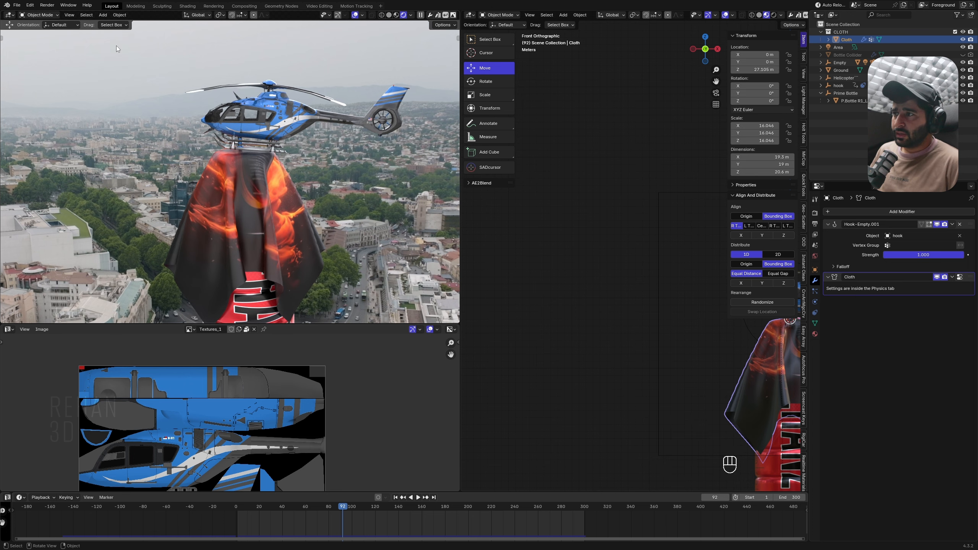
# Step: Test-render frame 92 again and examine how the bottle's base sits on the monument and roundabout in the camera view
pyautogui.press('F12')
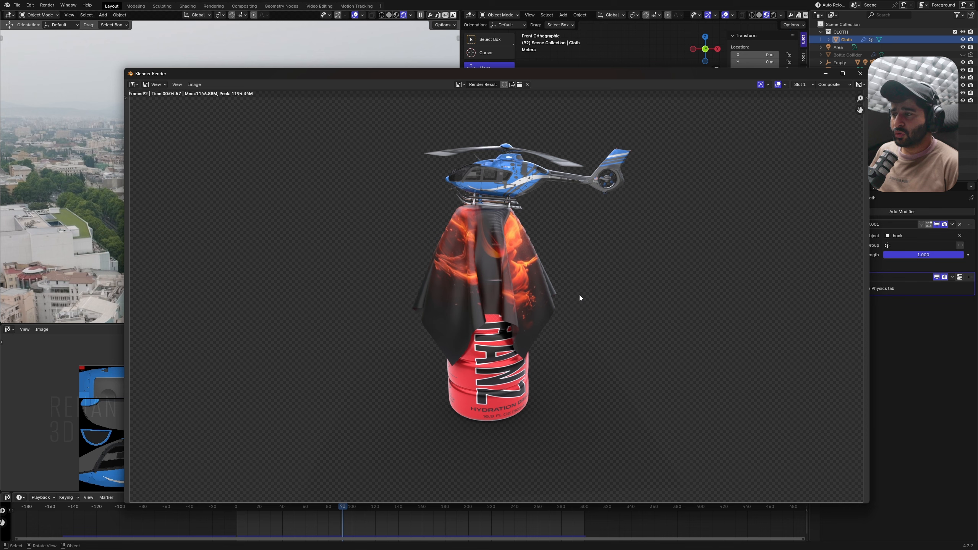
pyautogui.click(861, 74)
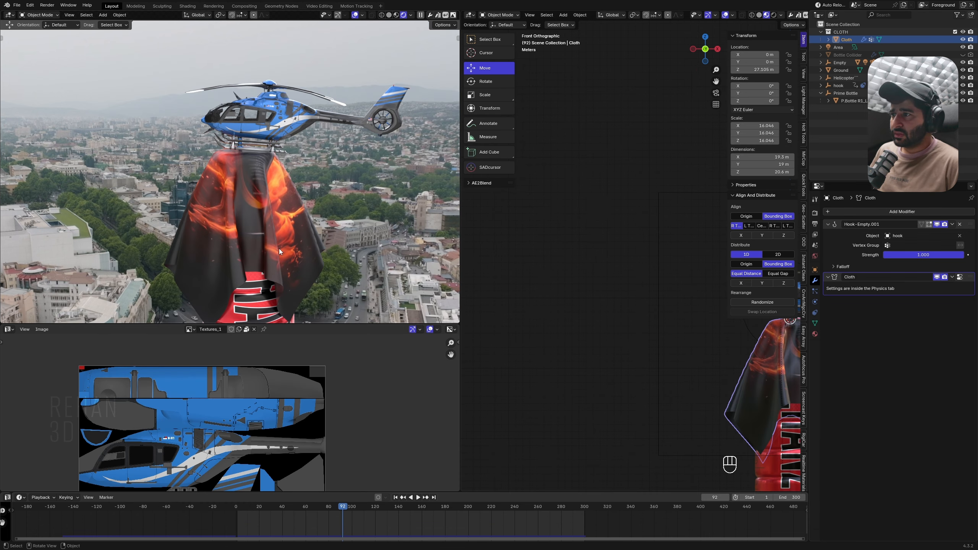
pyautogui.keyDown('shift'); pyautogui.moveTo(279, 248); pyautogui.dragTo(287, 61, button='middle'); pyautogui.keyUp('shift')
pyautogui.keyDown('shift'); pyautogui.moveTo(268, 229); pyautogui.dragTo(268, 219, button='middle'); pyautogui.keyUp('shift')
pyautogui.scroll(5, 267, 218)
pyautogui.keyDown('shift'); pyautogui.moveTo(328, 300); pyautogui.dragTo(281, 230, button='middle'); pyautogui.keyUp('shift')
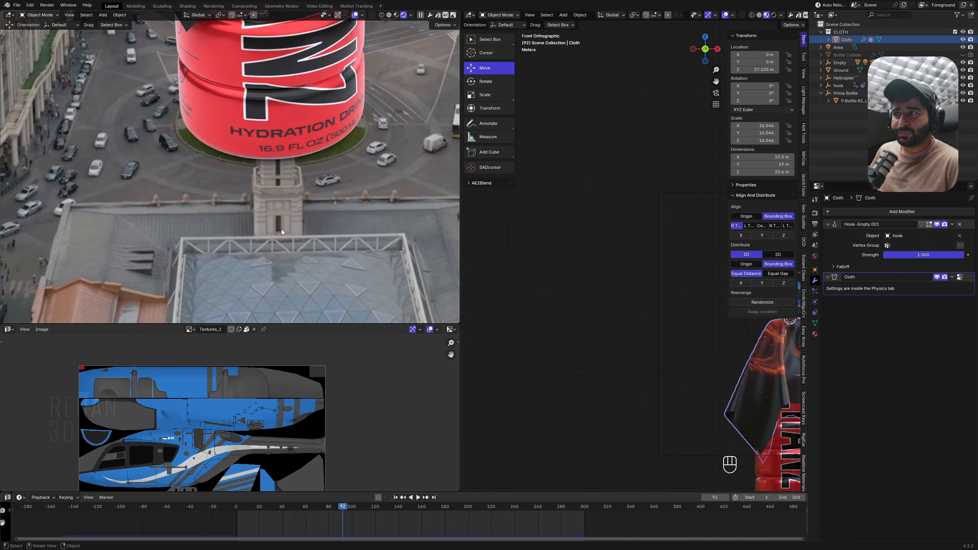
pyautogui.scroll(-5, 294, 223)
pyautogui.keyDown('shift'); pyautogui.moveTo(302, 147); pyautogui.dragTo(275, 253, button='middle'); pyautogui.keyUp('shift')
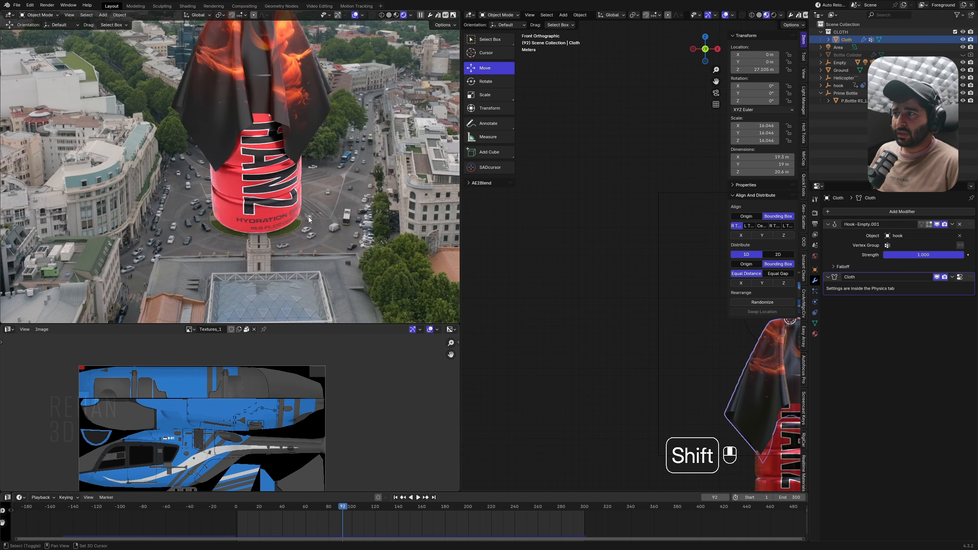
pyautogui.scroll(-1, 262, 220)
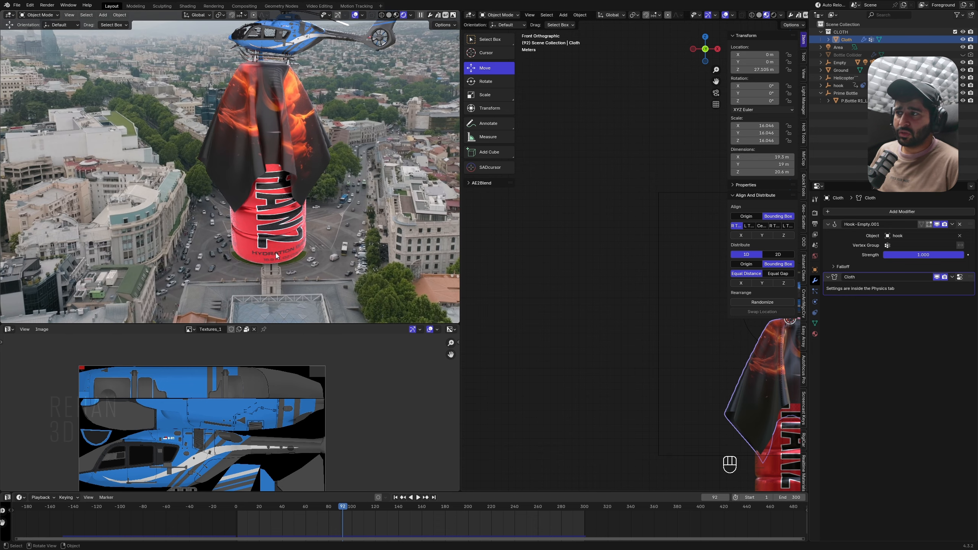
pyautogui.scroll(-1, 275, 253)
pyautogui.scroll(1, 270, 255)
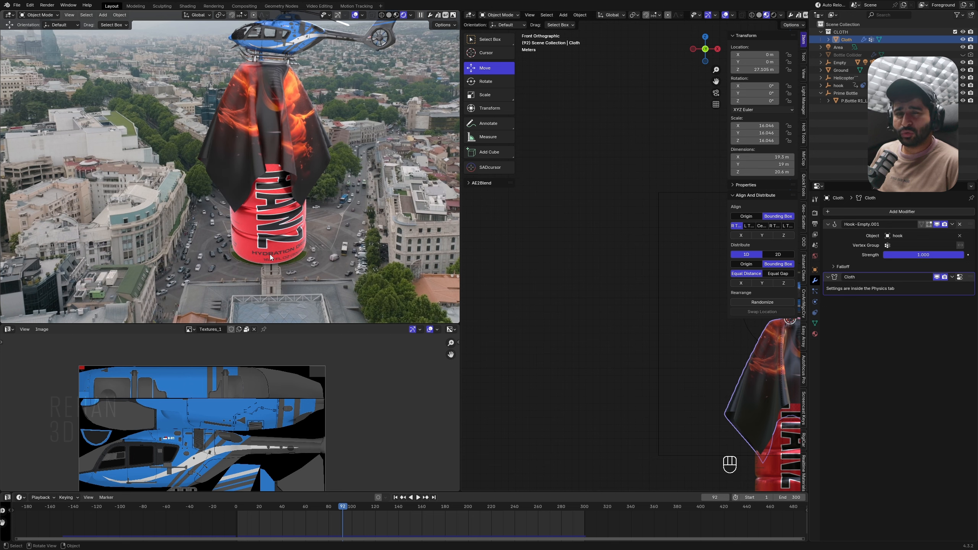
pyautogui.scroll(-1, 270, 254)
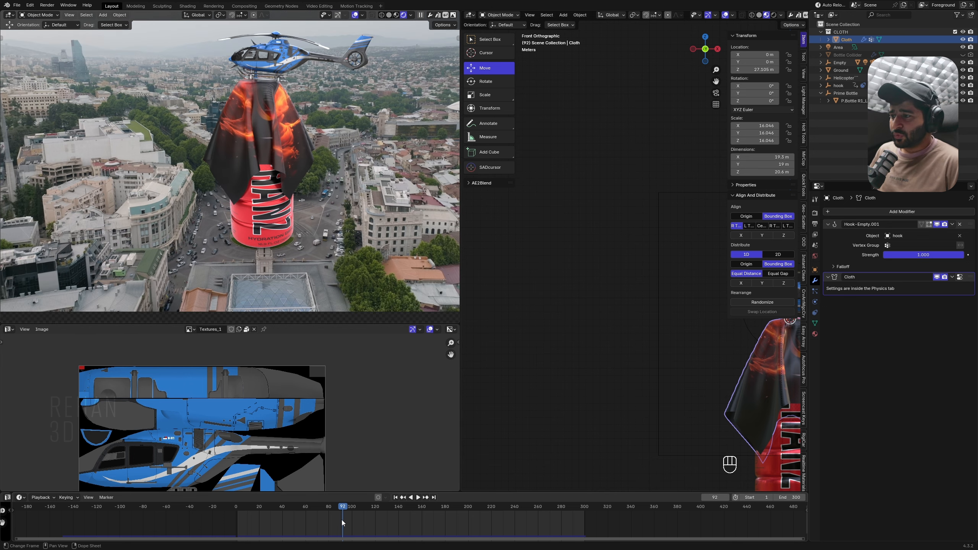
# Step: Scrub to frame 188, and hide and show the bottle to compare it with the monument in the footage
pyautogui.moveTo(338, 508); pyautogui.dragTo(455, 513)
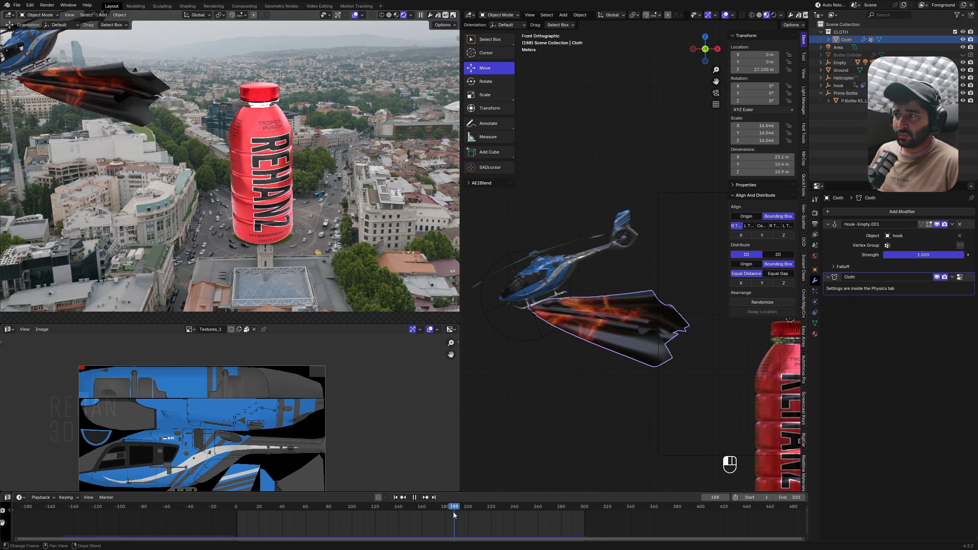
pyautogui.scroll(2, 267, 258)
pyautogui.keyDown('shift'); pyautogui.scroll(-3, 270, 250); pyautogui.keyUp('shift')
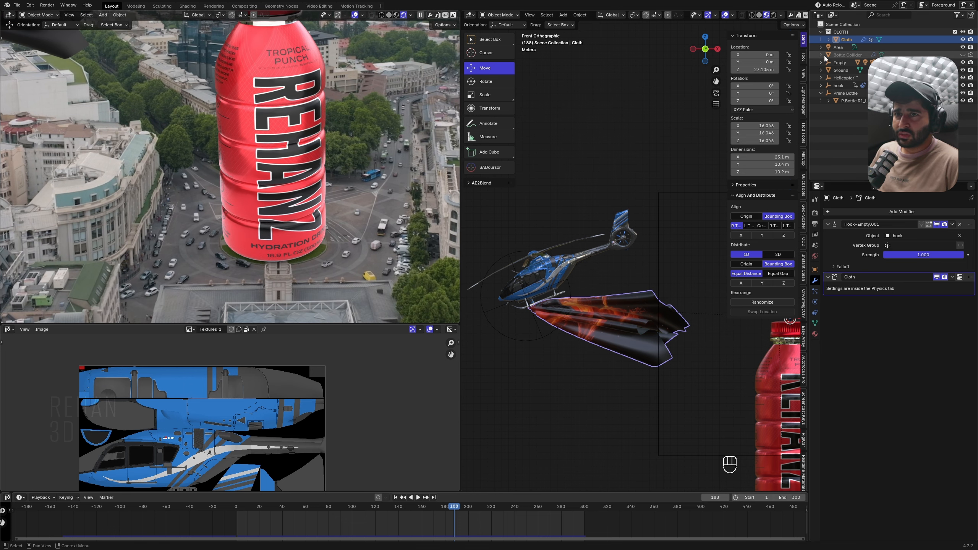
pyautogui.click(776, 381)
pyautogui.click(963, 101)
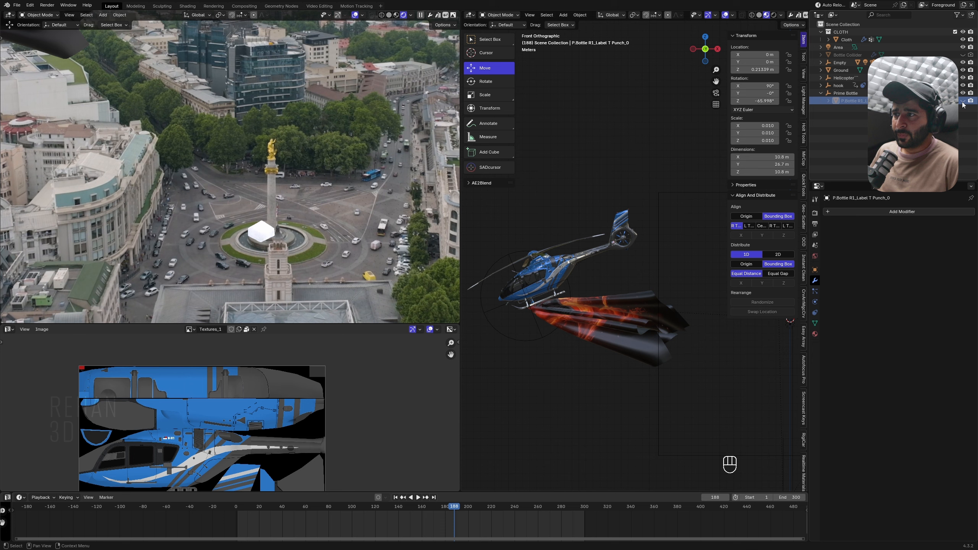
pyautogui.click(964, 100)
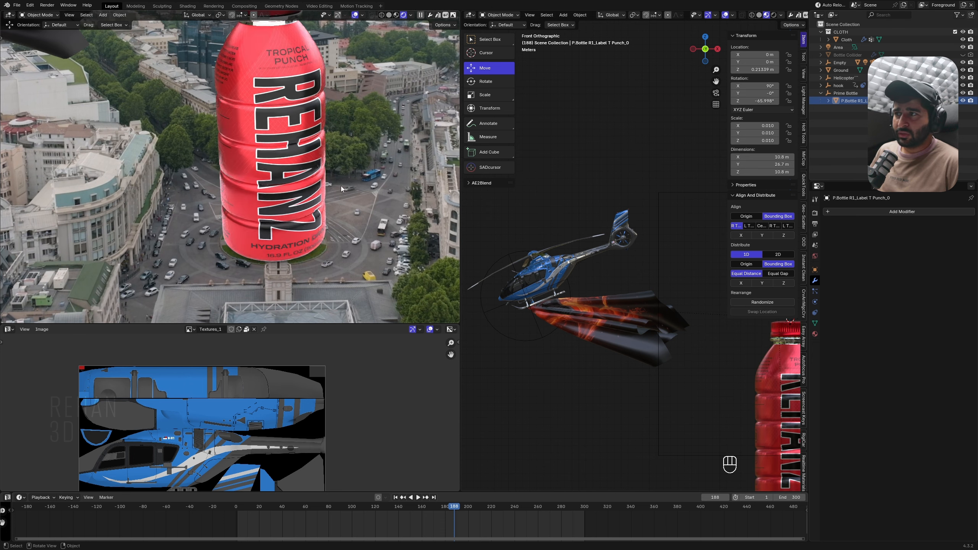
pyautogui.scroll(-5, 266, 198)
pyautogui.scroll(1, 285, 183)
pyautogui.keyDown('shift'); pyautogui.moveTo(291, 178); pyautogui.dragTo(293, 190, button='middle'); pyautogui.keyUp('shift')
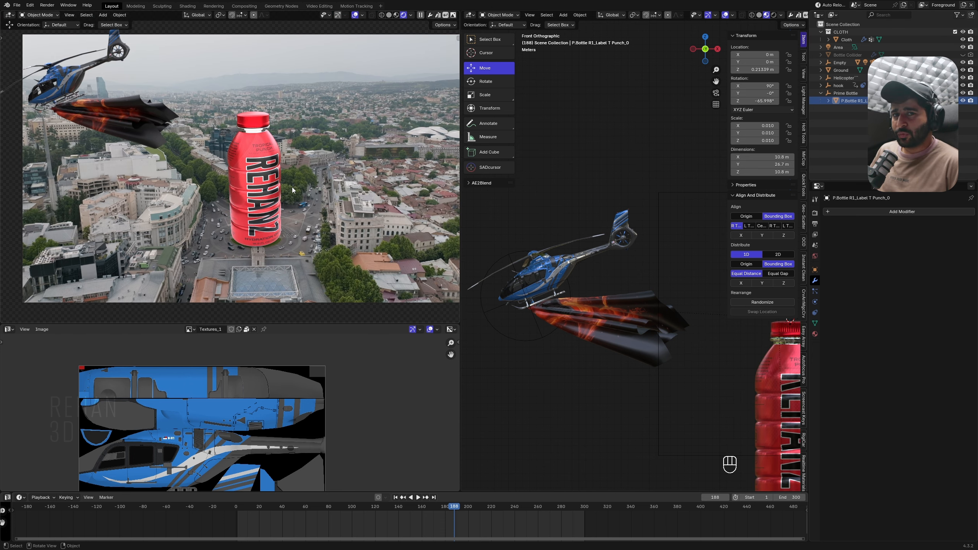
# Step: Open the render commands for the scene
pyautogui.click(47, 5)
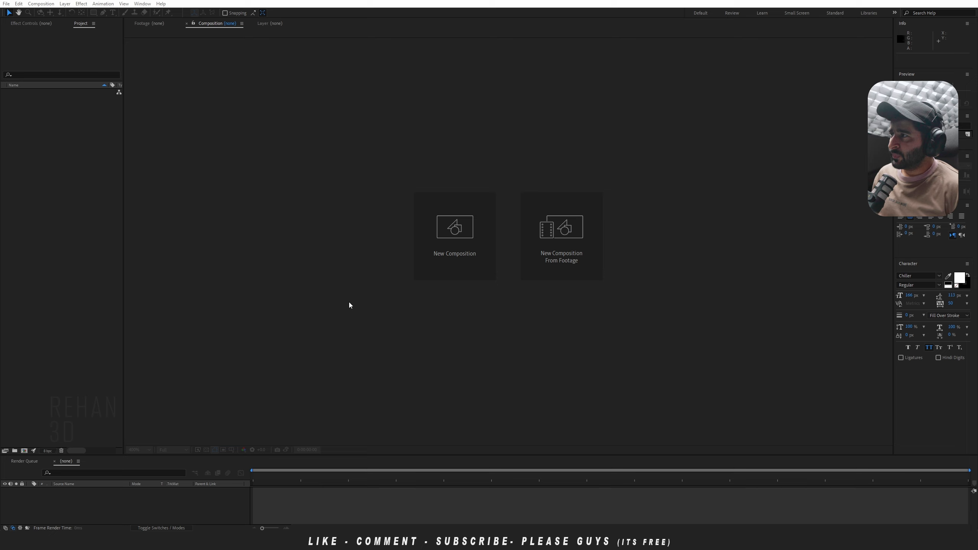
# Step: Switch to After Effects, import TowerInMidCity-FHD.mp4 and create a new composition from it
pyautogui.click(75, 143)
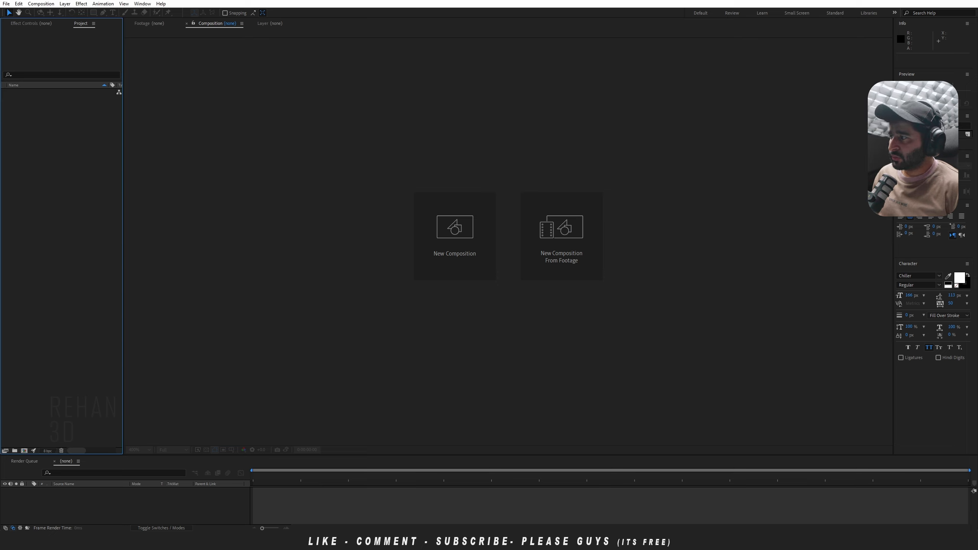
pyautogui.moveTo(0, 296); pyautogui.dragTo(67, 202)
pyautogui.rightClick(71, 96)
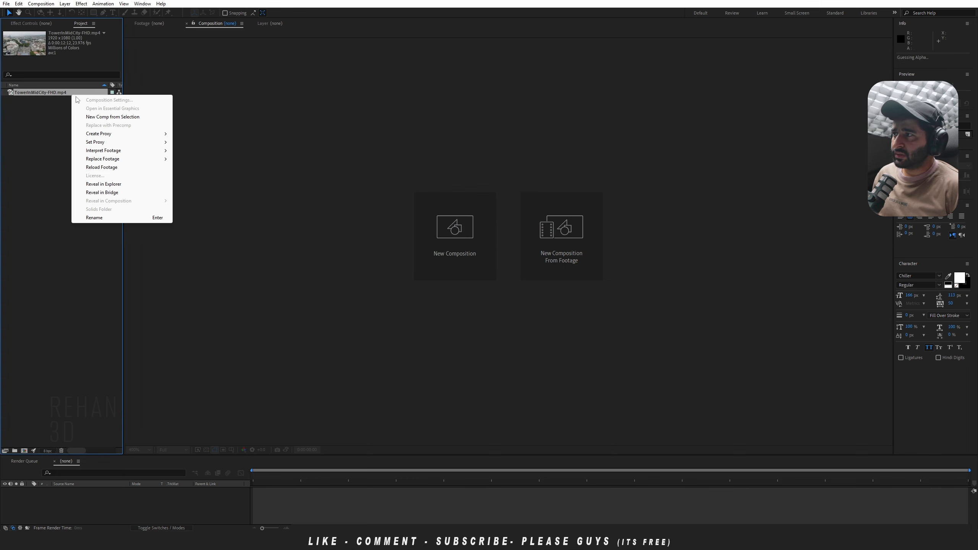
pyautogui.click(104, 117)
# Step: Fit the whole frame in view and play back the city footage composition
pyautogui.scroll(-2, 433, 286)
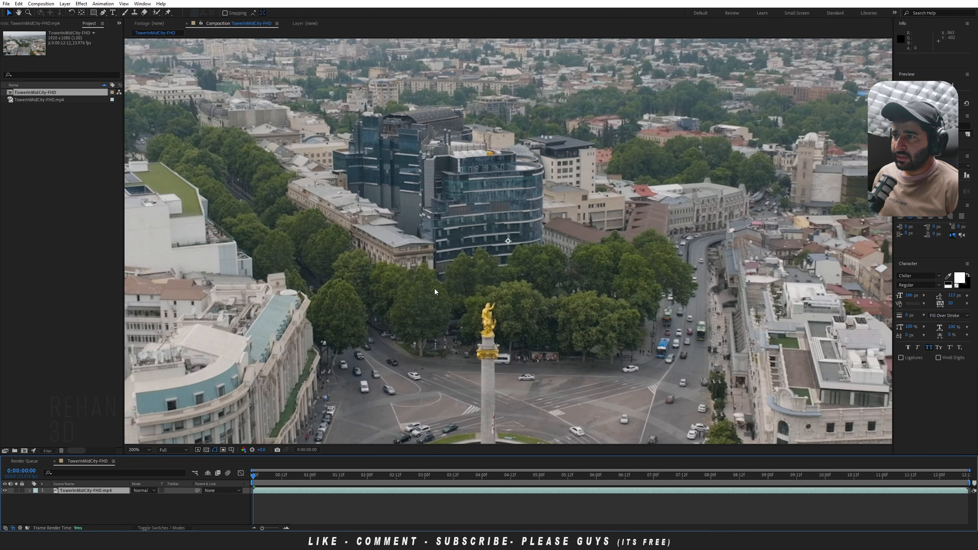
pyautogui.scroll(1, 434, 285)
pyautogui.scroll(-1, 433, 285)
pyautogui.press('space')
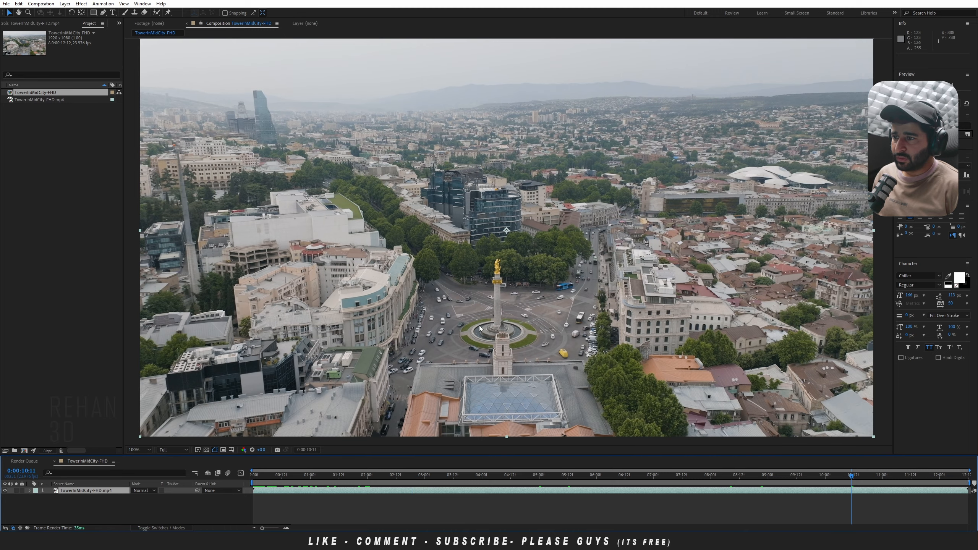
# Step: Import the TowerInMidCity-Tut s1 PNG sequence without creating a composition, and layer it above the city footage
pyautogui.scroll(-1, 472, 349)
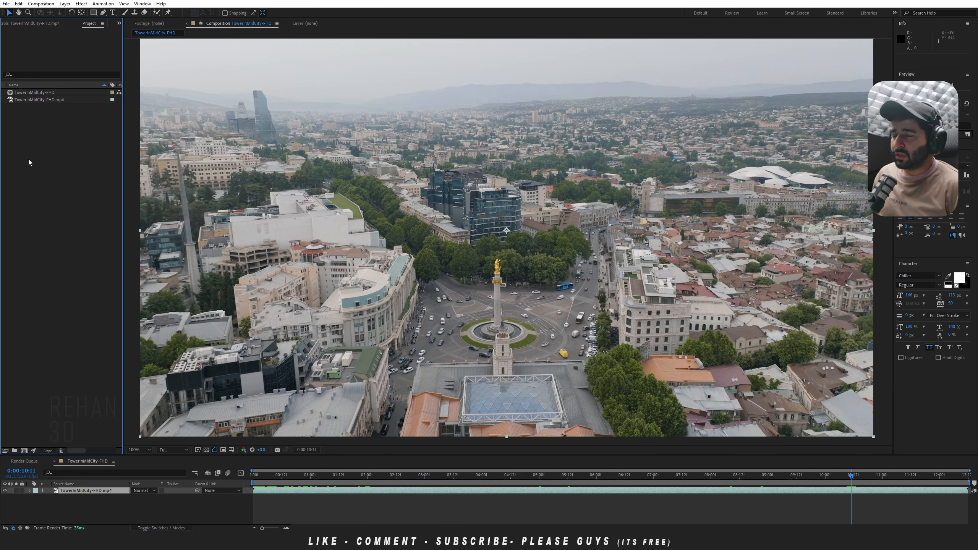
pyautogui.doubleClick(86, 202)
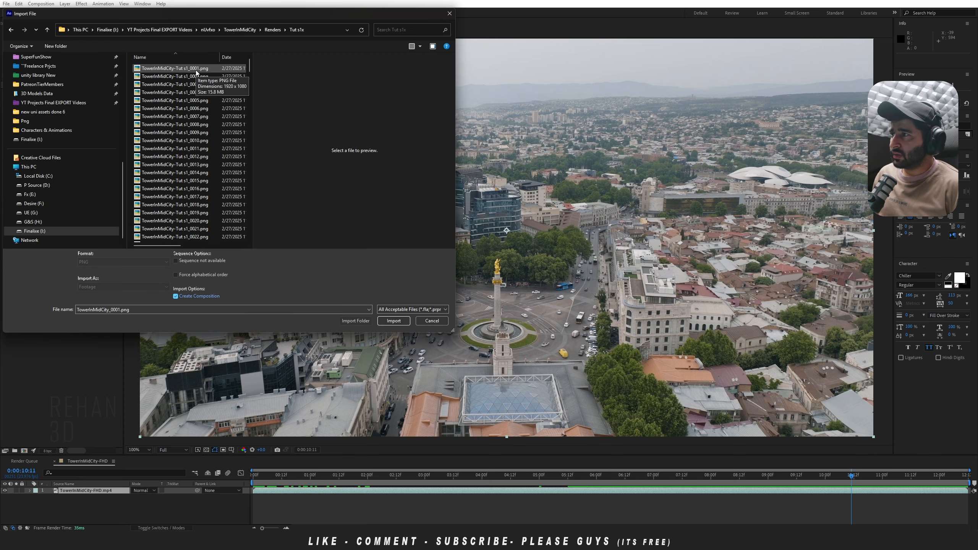
pyautogui.click(196, 70)
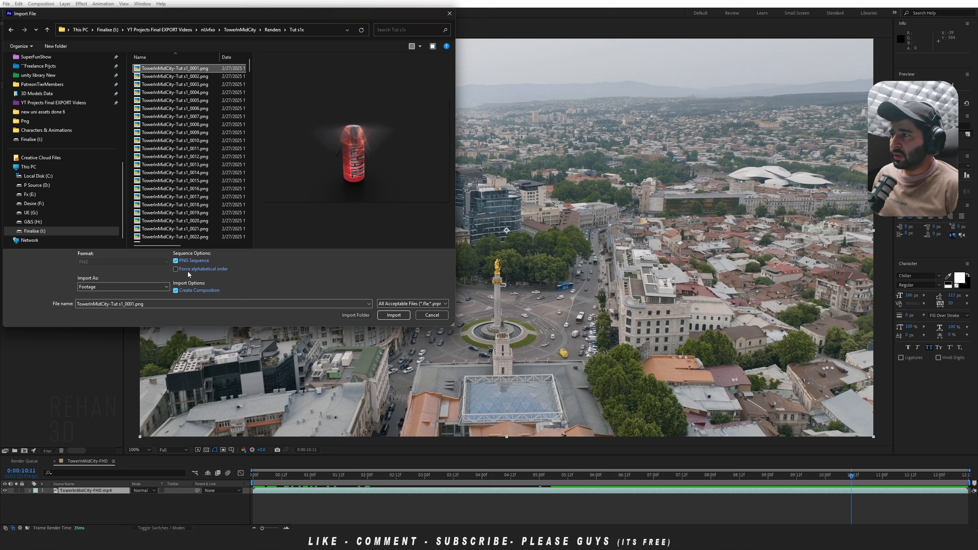
pyautogui.click(191, 291)
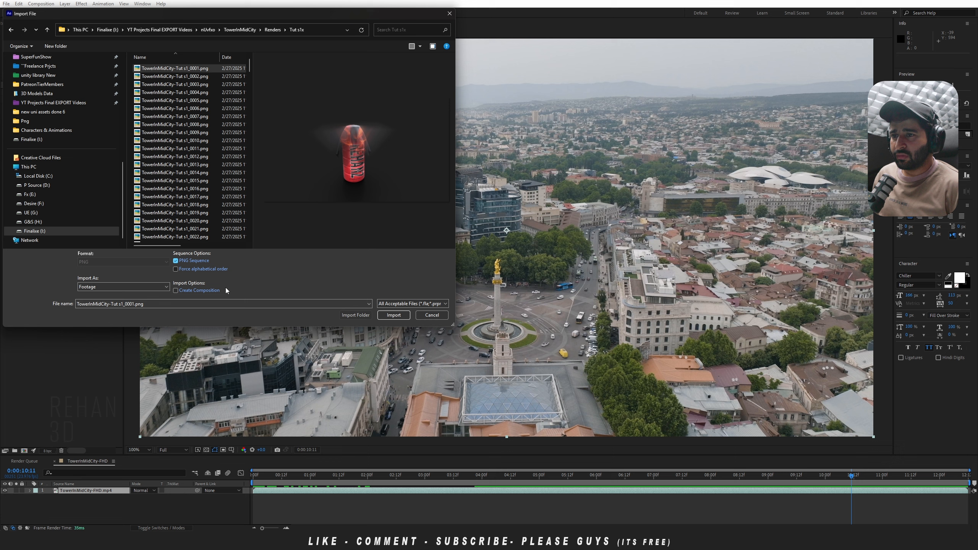
pyautogui.click(393, 315)
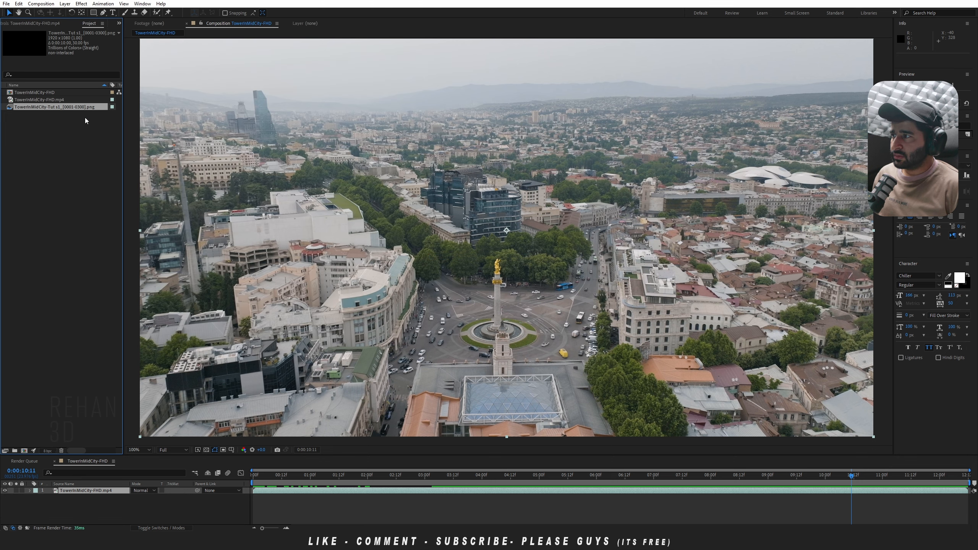
pyautogui.moveTo(69, 109); pyautogui.dragTo(90, 491)
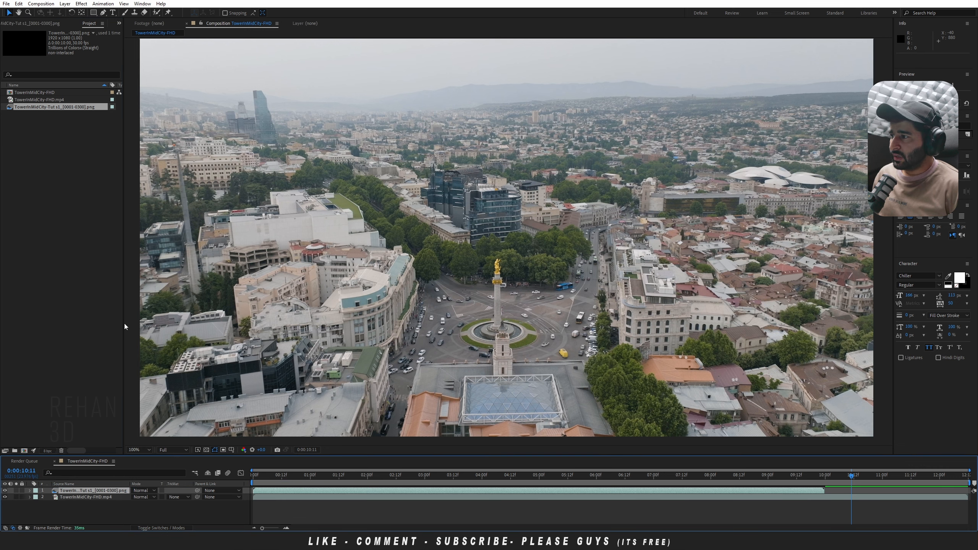
pyautogui.moveTo(815, 486); pyautogui.dragTo(859, 484)
# Step: Widen the list of project items and add a Frame Rate column to it
pyautogui.moveTo(123, 154); pyautogui.dragTo(295, 173)
pyautogui.rightClick(223, 86)
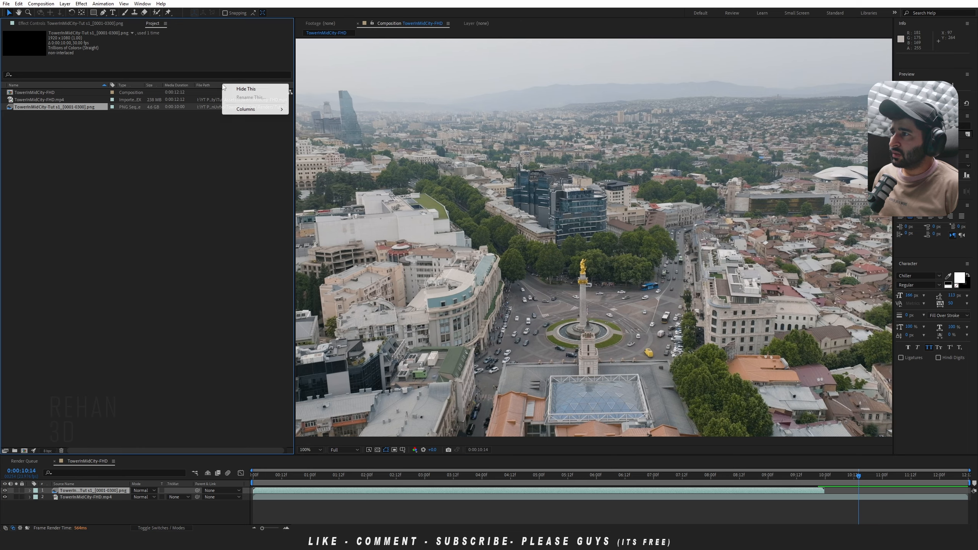
pyautogui.moveTo(265, 109)
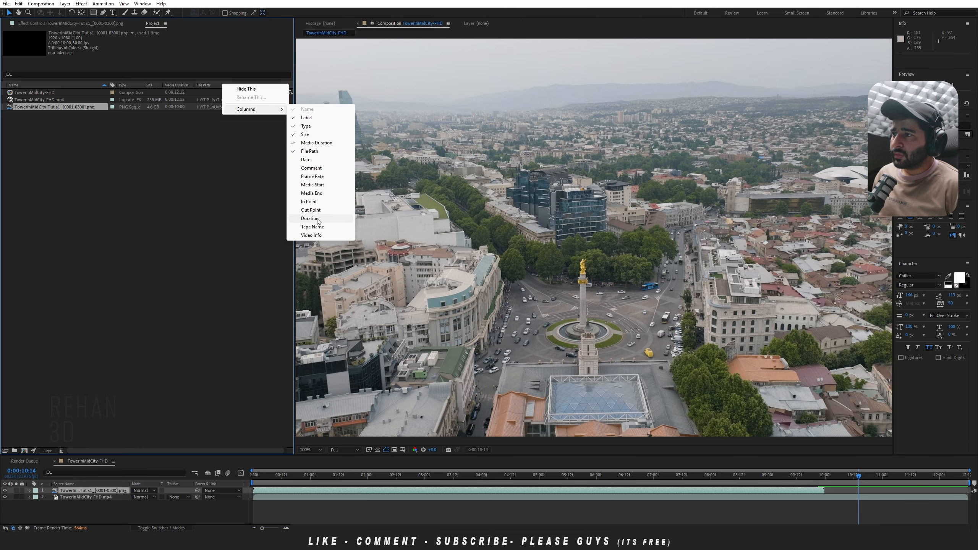
pyautogui.click(312, 176)
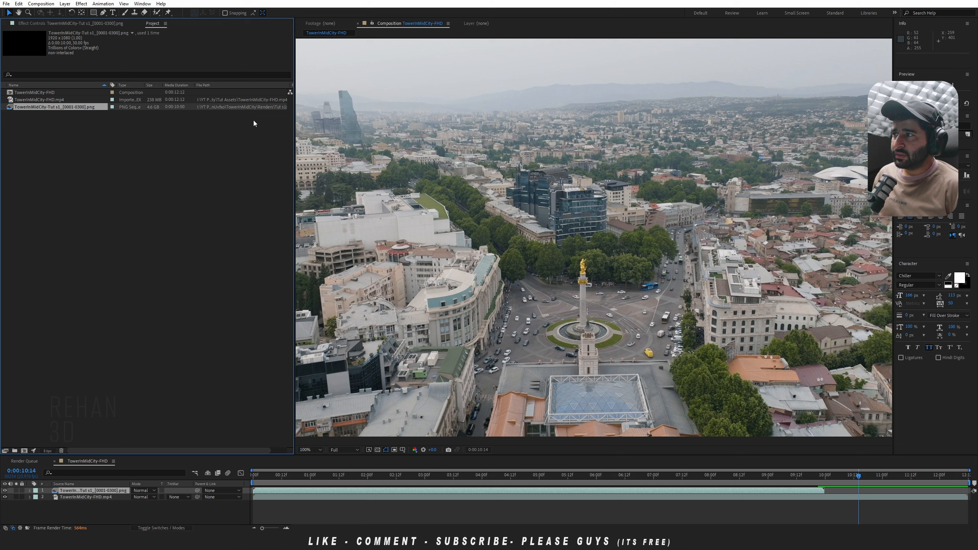
pyautogui.moveTo(287, 84); pyautogui.dragTo(227, 85)
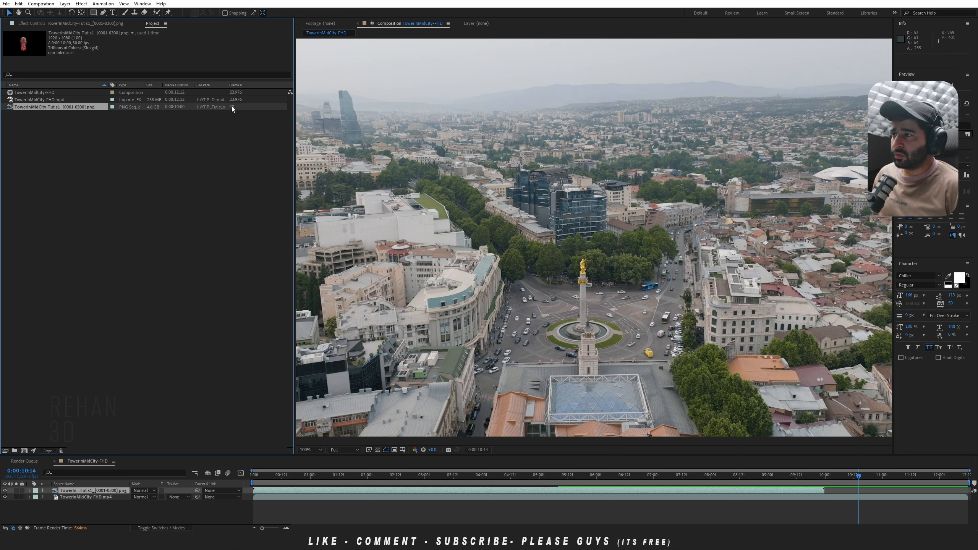
# Step: Interpret the TowerInMidCity-Tut s1 PNG sequence at an assumed frame rate of 23.98 frames per second
pyautogui.rightClick(102, 112)
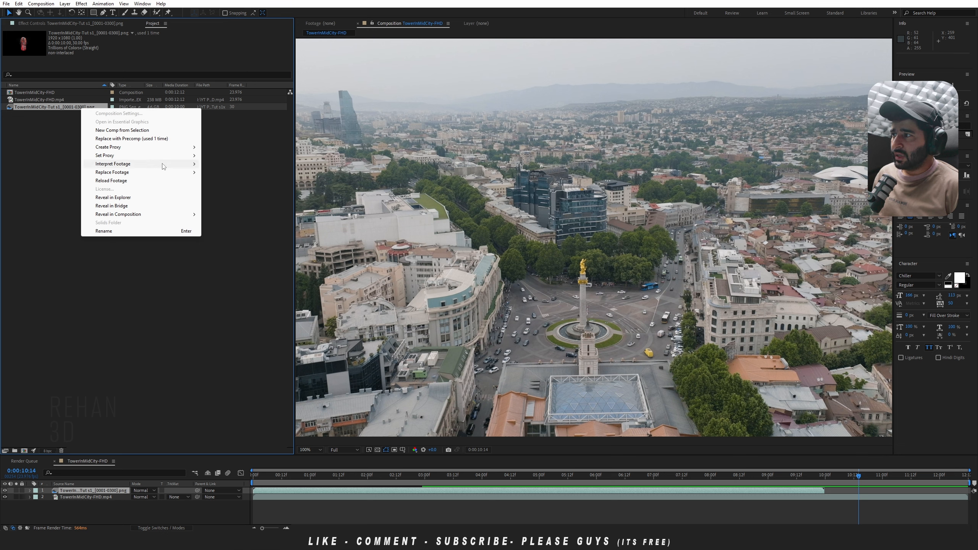
pyautogui.moveTo(164, 165)
pyautogui.click(231, 166)
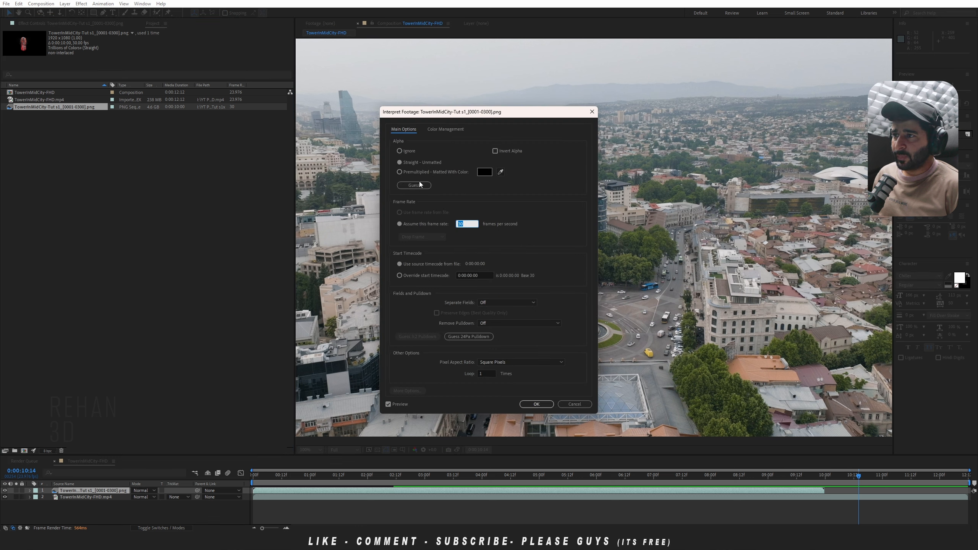
pyautogui.write('23.98')
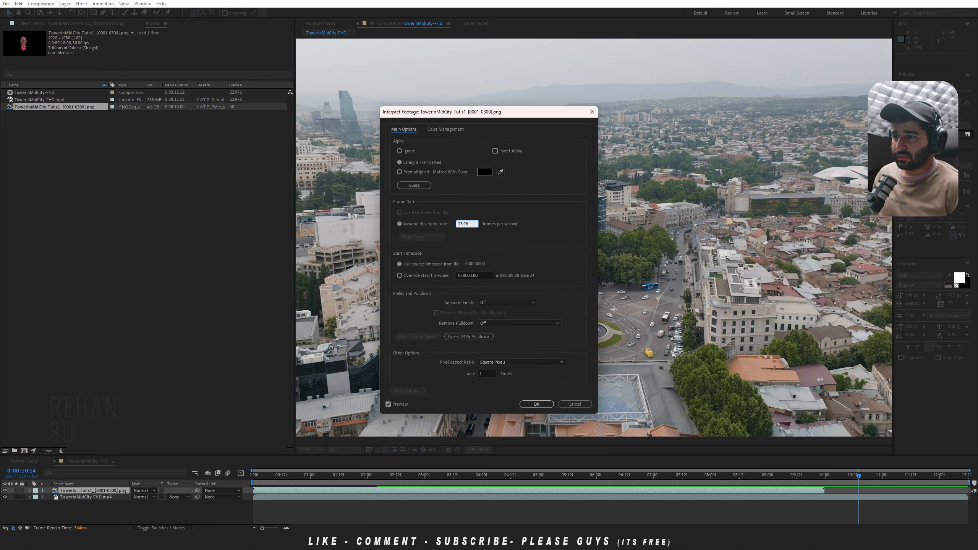
pyautogui.press('Return')
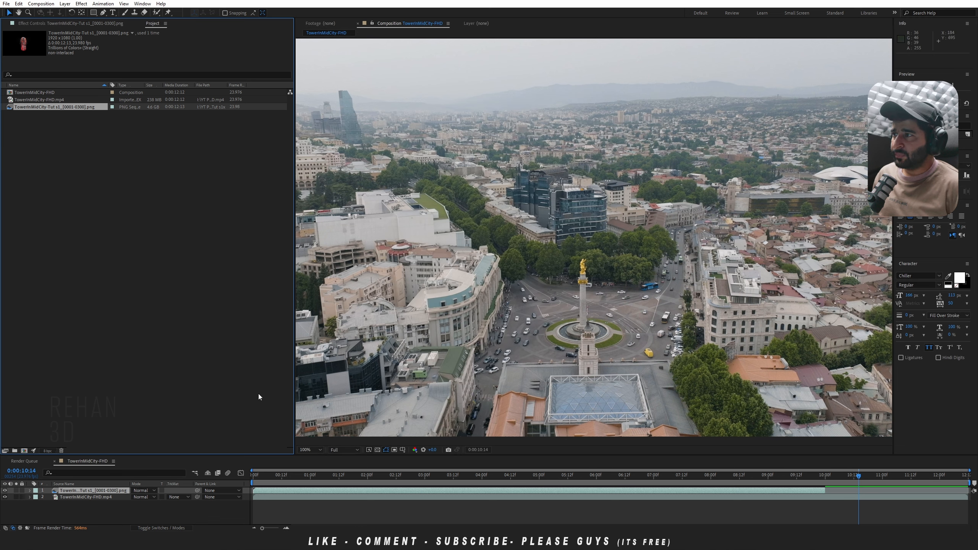
# Step: Replace the old sequence layer with the reinterpreted PNG sequence above the city footage, and go to the first frame
pyautogui.click(70, 490)
pyautogui.press('Delete')
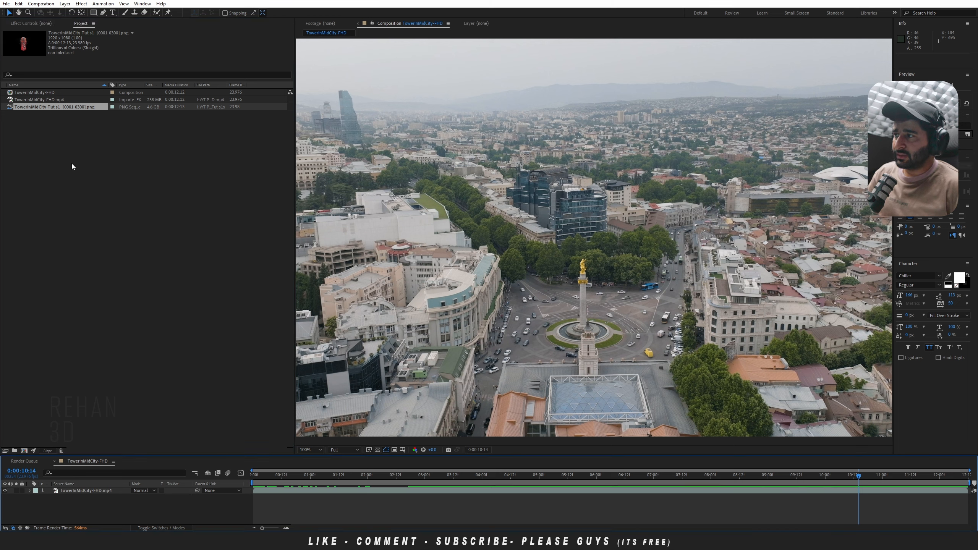
pyautogui.moveTo(50, 111); pyautogui.dragTo(91, 497)
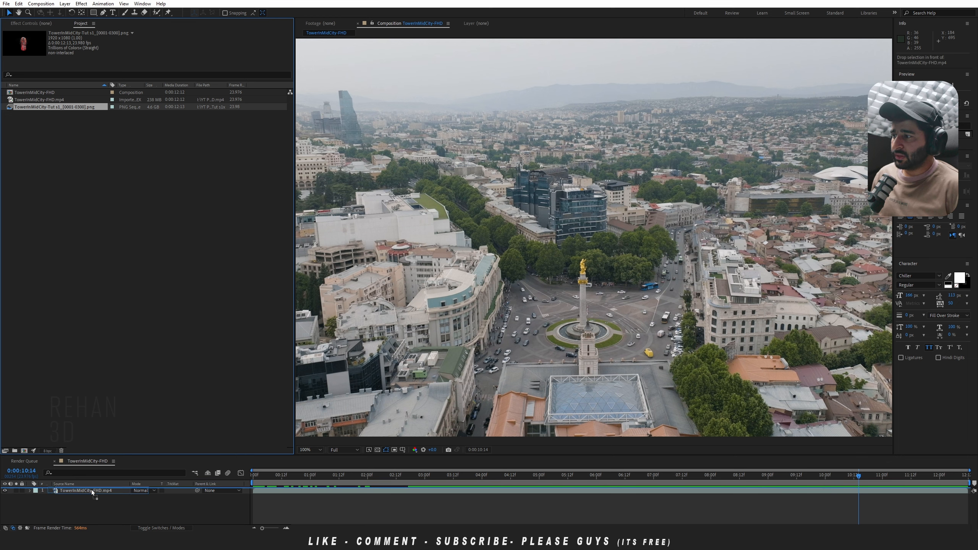
pyautogui.moveTo(859, 476); pyautogui.dragTo(253, 482)
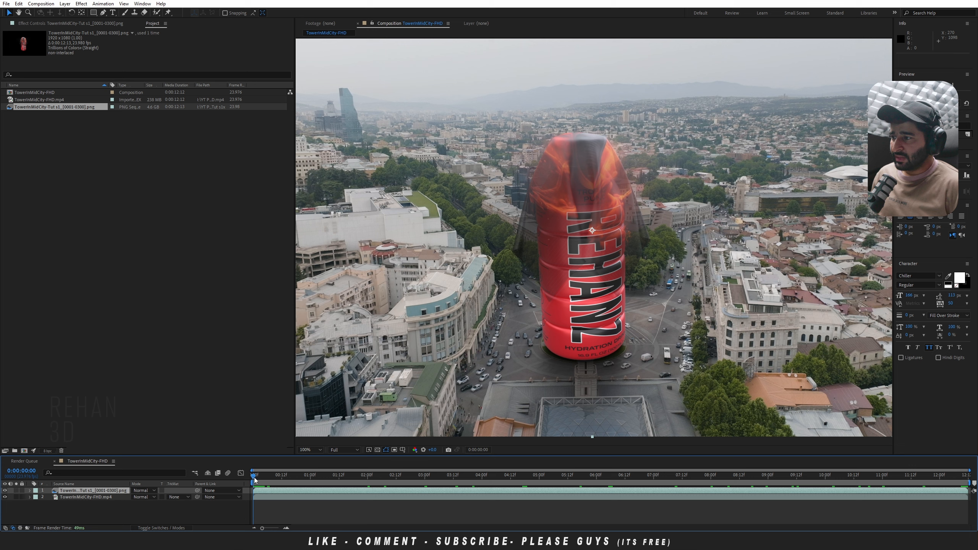
# Step: Shift both the PNG sequence and the city footage layers one frame earlier in the timeline
pyautogui.keyDown('alt'); pyautogui.scroll(5, 260, 497); pyautogui.keyUp('alt')
pyautogui.press('v')
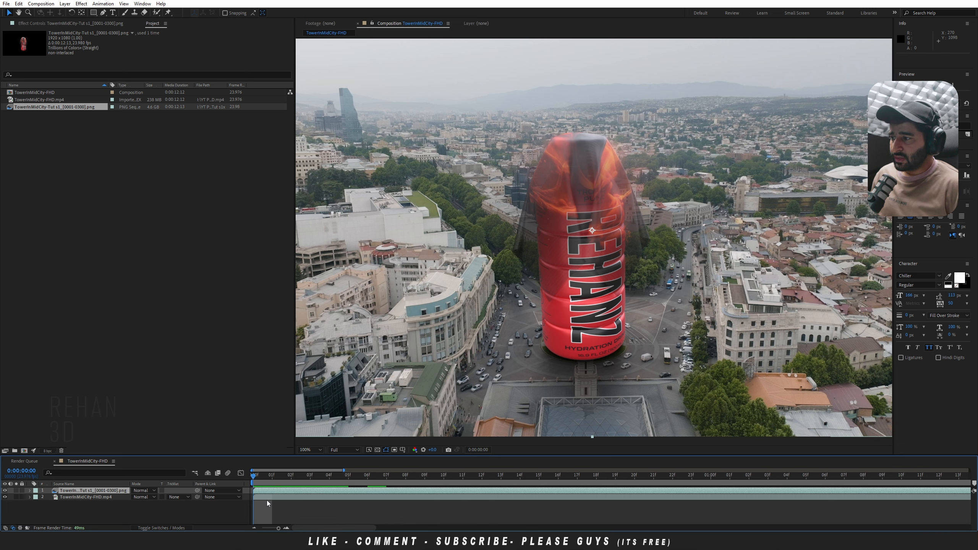
pyautogui.hotkey('ctrl', 'a')
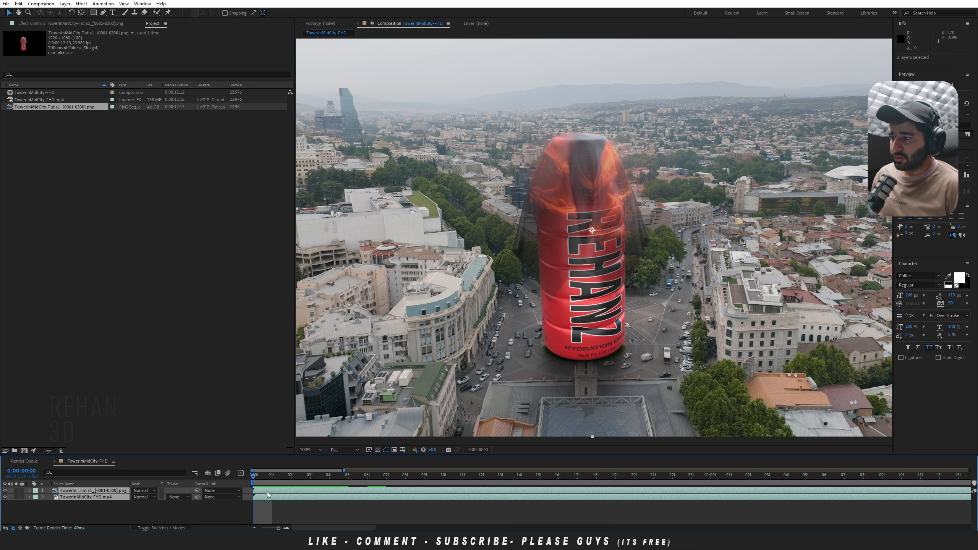
pyautogui.moveTo(267, 492); pyautogui.dragTo(260, 492)
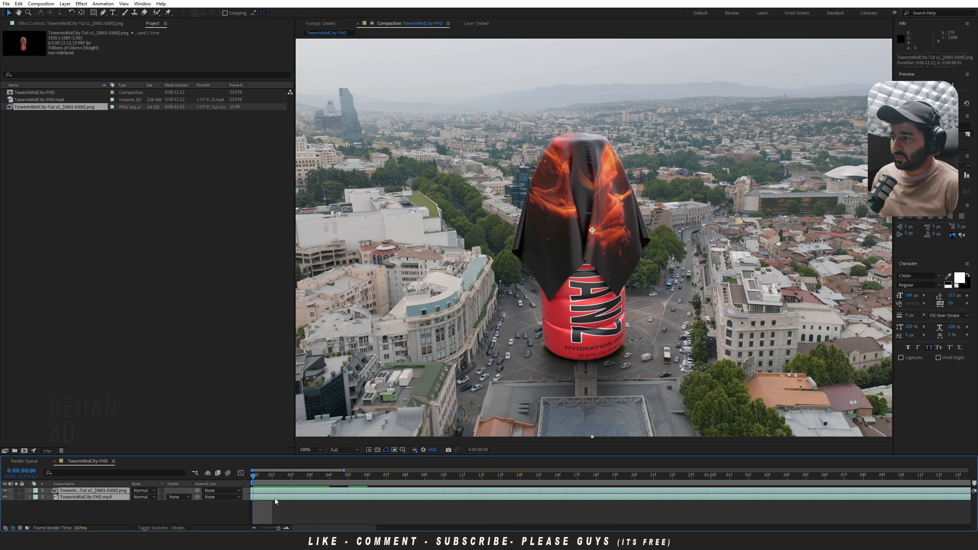
pyautogui.press(';')
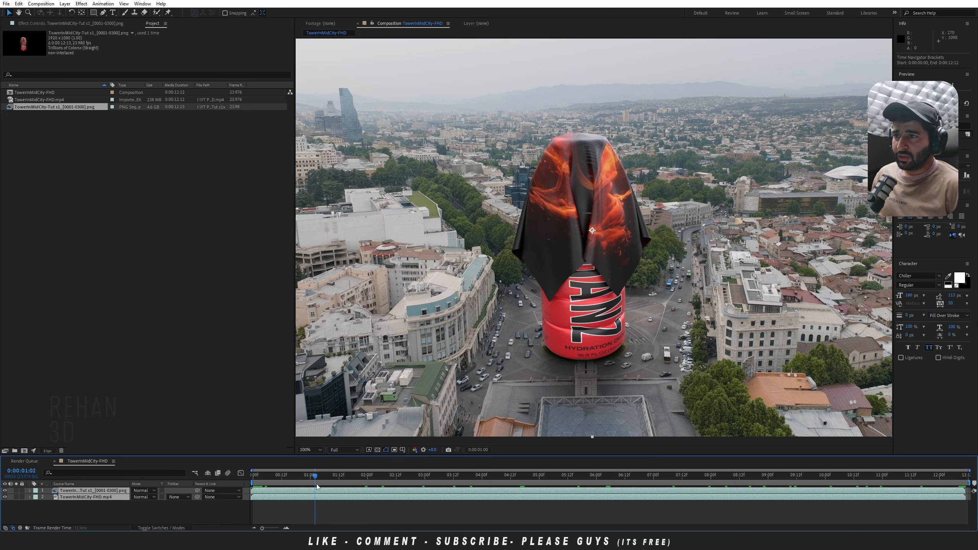
# Step: Scrub through the composite at Third preview resolution, restore Full resolution and check frame 0:00:04:22
pyautogui.click(344, 450)
pyautogui.click(341, 485)
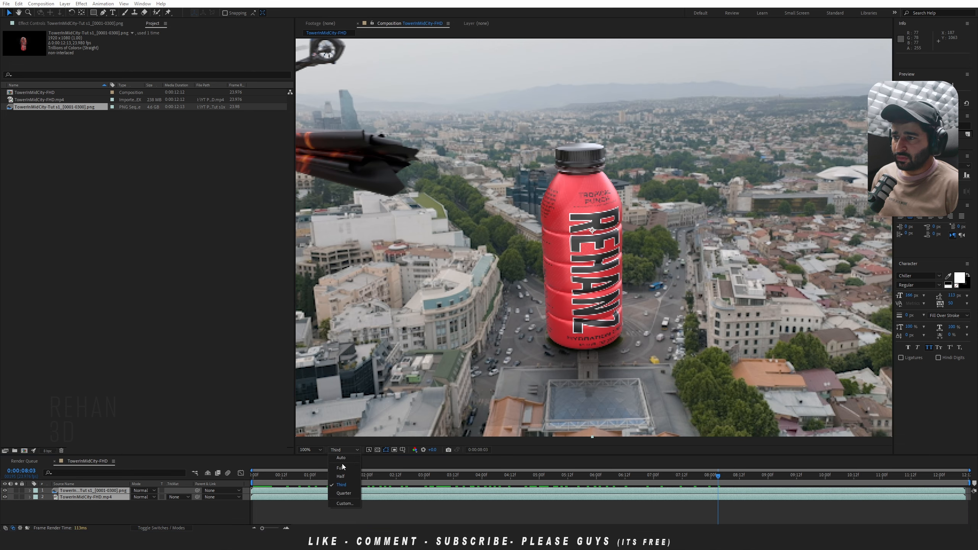
pyautogui.click(343, 466)
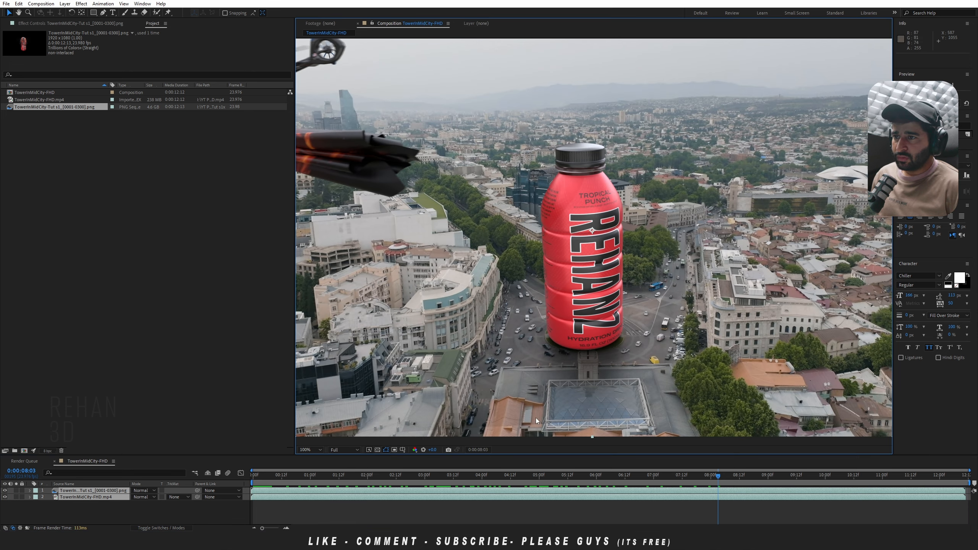
pyautogui.moveTo(719, 476); pyautogui.dragTo(535, 473)
# Step: Hide the PNG sequence layer, and duplicate the city footage layer with its lower copy hidden
pyautogui.click(43, 509)
pyautogui.click(5, 491)
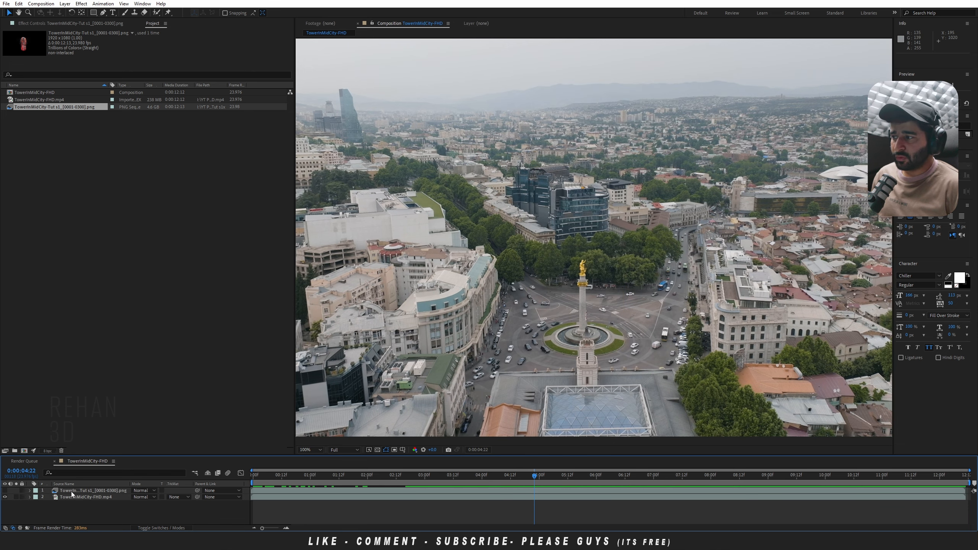
pyautogui.click(95, 498)
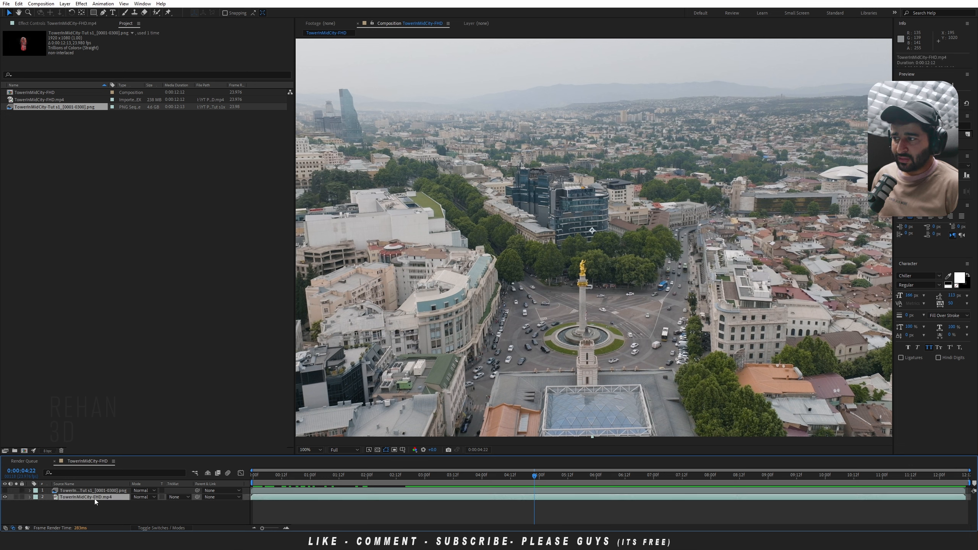
pyautogui.hotkey('ctrl', 'd')
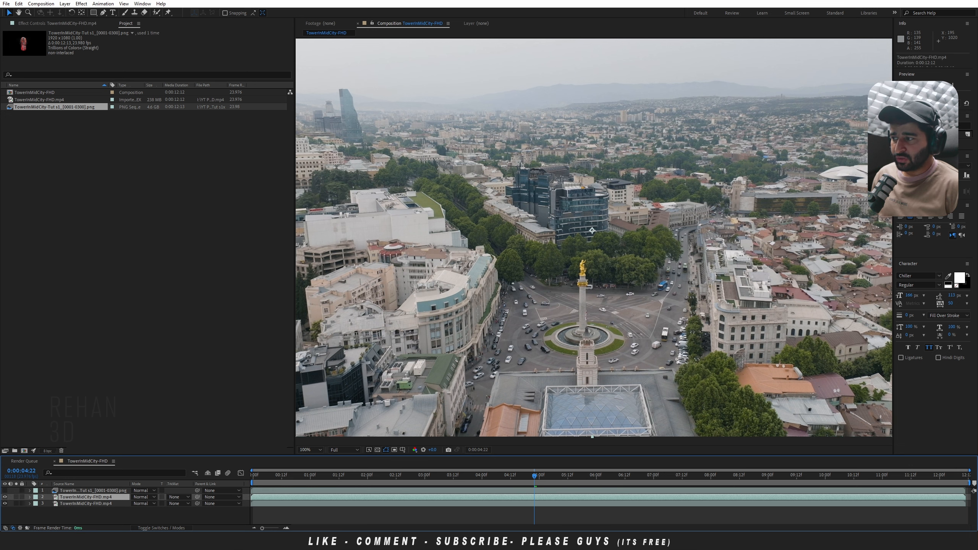
pyautogui.click(5, 504)
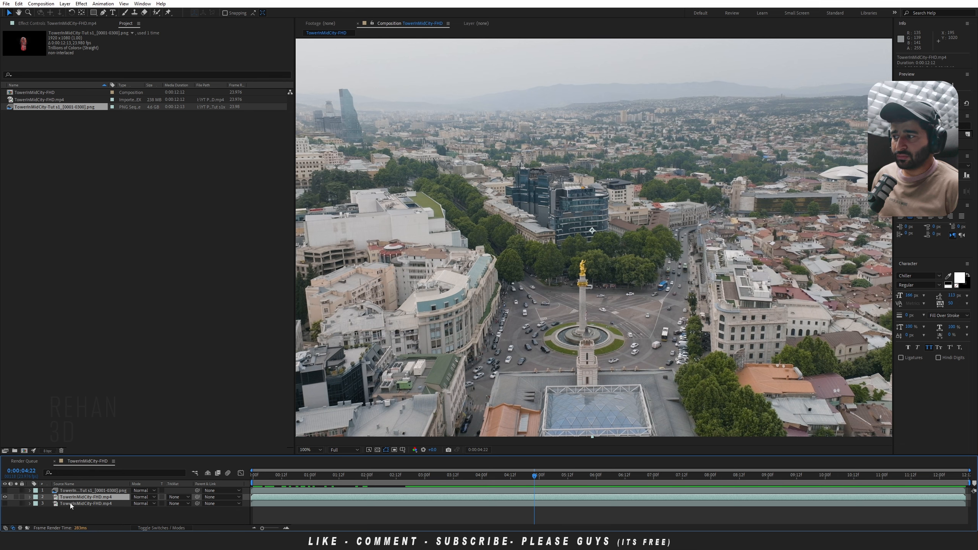
# Step: Activate the Pen tool for the upper city footage copy and frame the striped tower at the first frame
pyautogui.press('.')
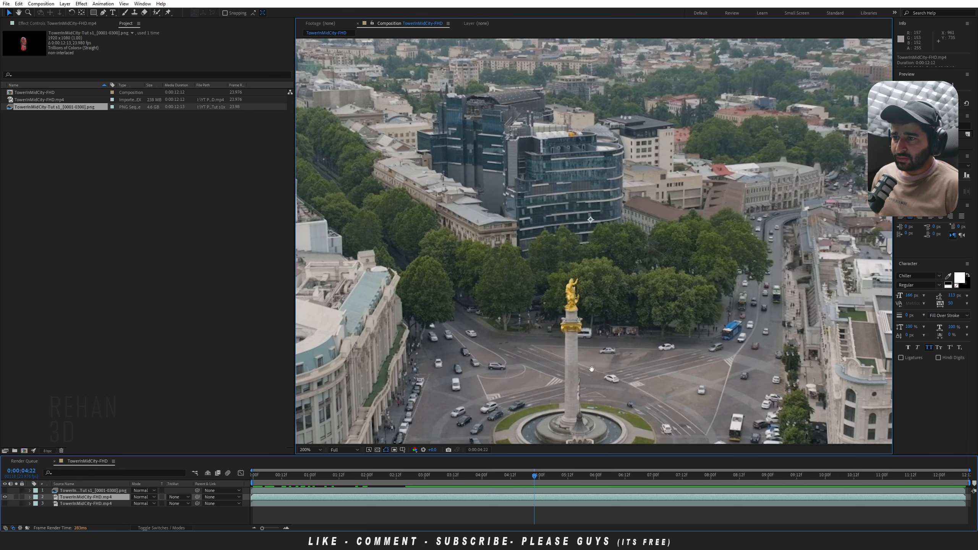
pyautogui.press('h')
pyautogui.moveTo(592, 365); pyautogui.dragTo(609, 137)
pyautogui.press('v')
pyautogui.press('.')
pyautogui.moveTo(602, 225); pyautogui.dragTo(578, 258, button='middle')
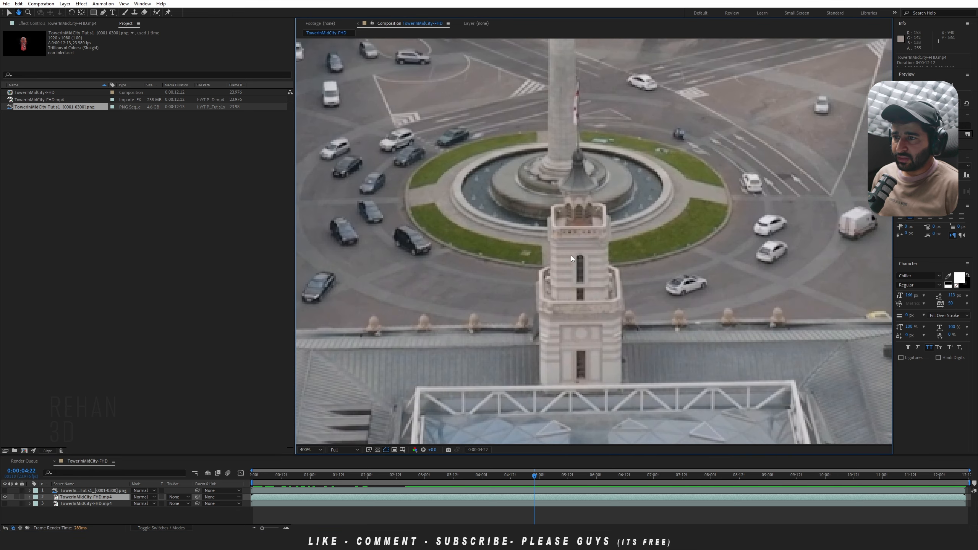
pyautogui.moveTo(586, 161); pyautogui.dragTo(571, 201, button='middle')
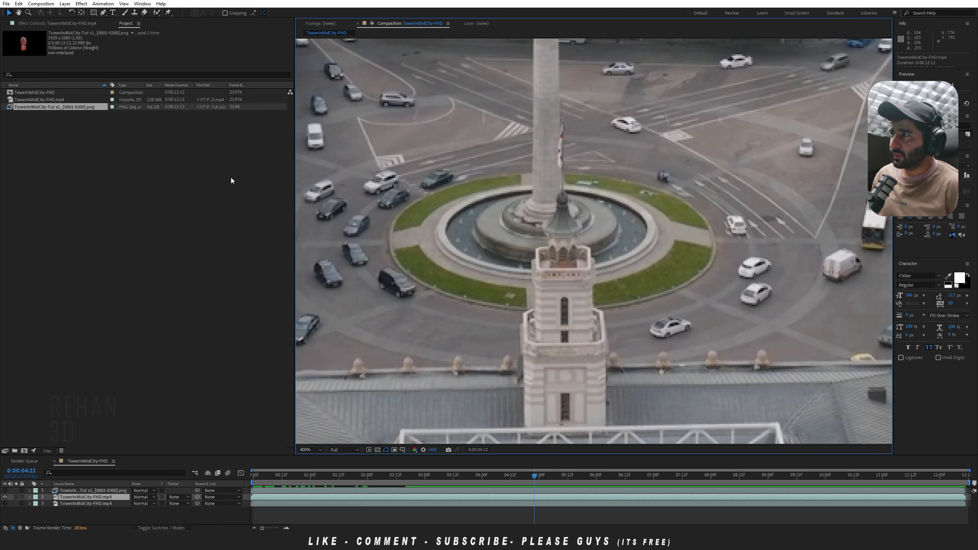
pyautogui.click(104, 13)
pyautogui.moveTo(259, 478); pyautogui.dragTo(245, 476)
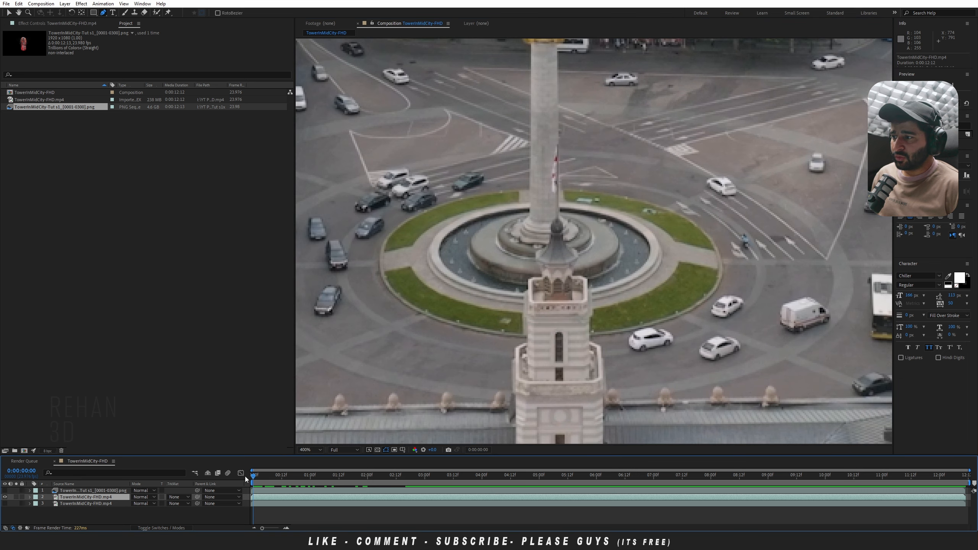
pyautogui.moveTo(555, 307); pyautogui.dragTo(537, 270, button='middle')
pyautogui.scroll(1, 538, 271)
pyautogui.scroll(-1, 506, 301)
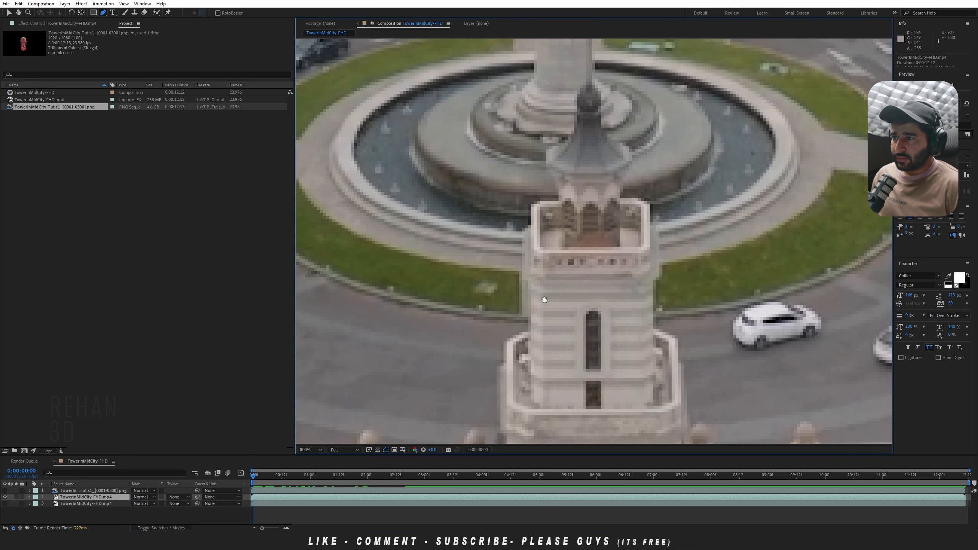
pyautogui.scroll(-1, 548, 304)
pyautogui.scroll(1, 551, 345)
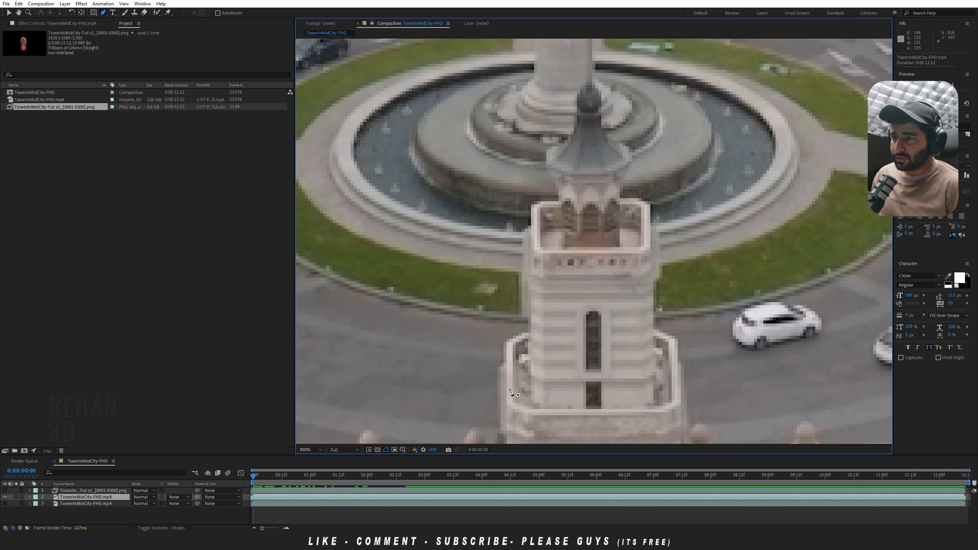
pyautogui.scroll(1, 510, 397)
pyautogui.click(509, 402)
pyautogui.click(510, 314)
pyautogui.hotkey('ctrl', 'z')
pyautogui.hotkey('ctrl', 'z')
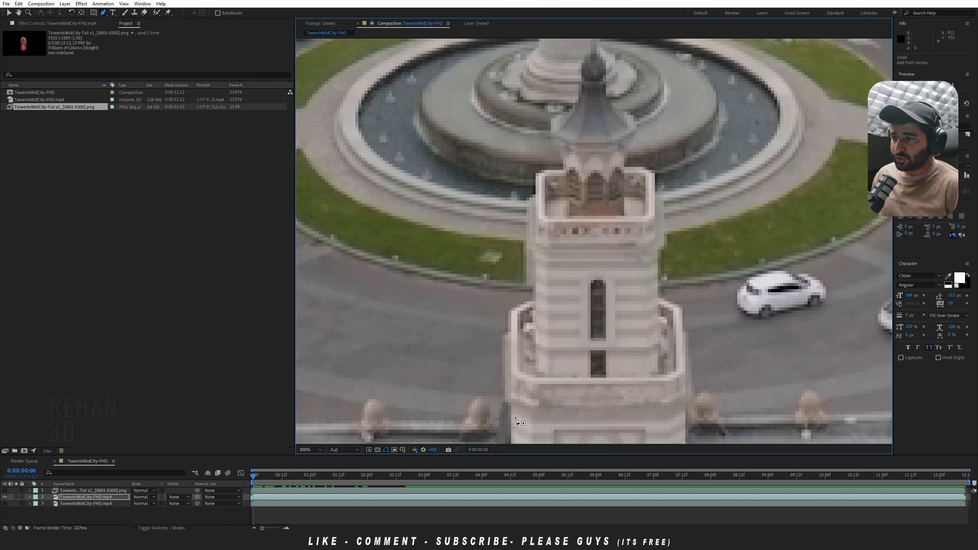
# Step: Trace the striped tower's mask from its base at the roofline up the left side to the dome
pyautogui.moveTo(496, 435); pyautogui.dragTo(505, 378, button='middle')
pyautogui.click(495, 368)
pyautogui.click(512, 282)
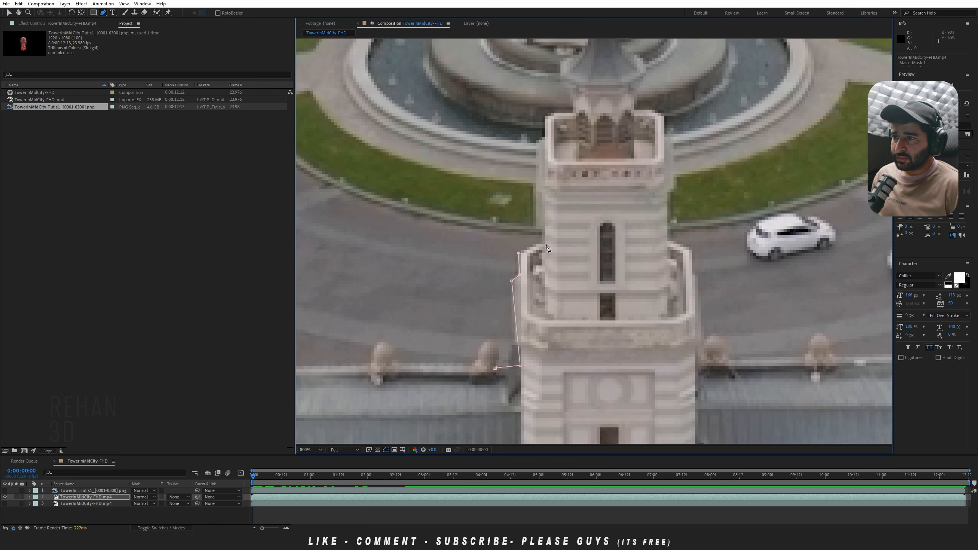
pyautogui.click(547, 118)
pyautogui.moveTo(572, 113); pyautogui.dragTo(518, 246, button='middle')
pyautogui.click(520, 245)
pyautogui.click(517, 228)
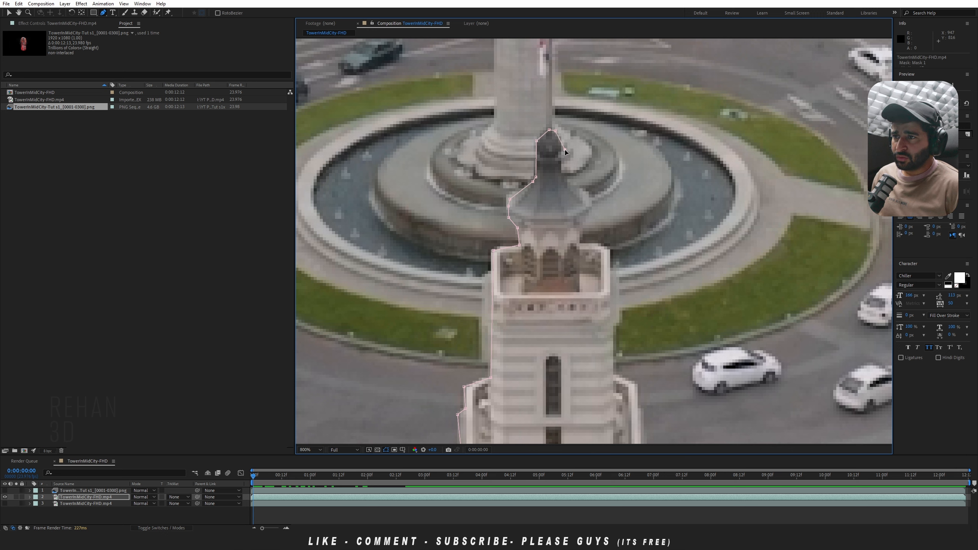
# Step: Continue the mask down the tower's right side and close it below the roofline at the base
pyautogui.click(585, 195)
pyautogui.click(578, 224)
pyautogui.moveTo(613, 271); pyautogui.dragTo(586, 181, button='middle')
pyautogui.click(587, 285)
pyautogui.moveTo(569, 285); pyautogui.dragTo(550, 259, button='middle')
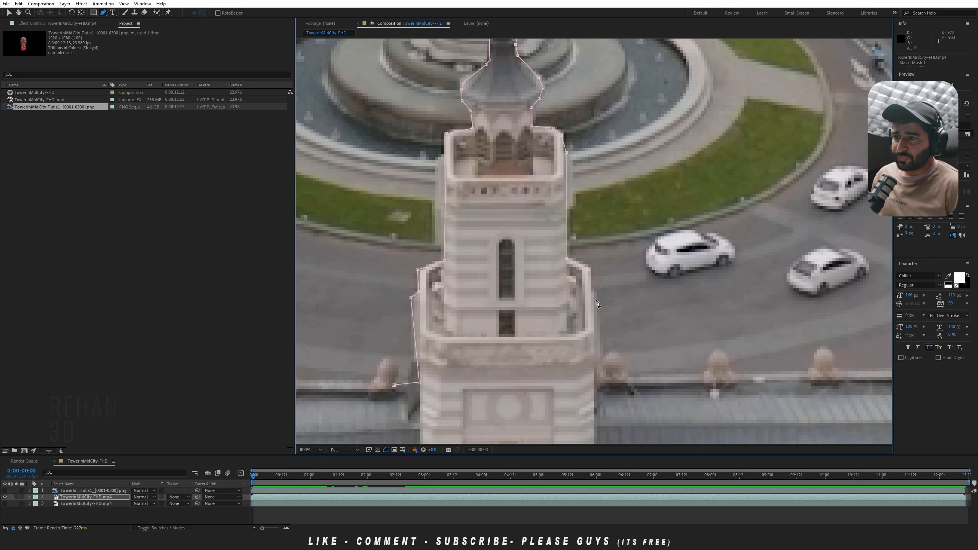
pyautogui.moveTo(595, 381); pyautogui.dragTo(579, 247, button='middle')
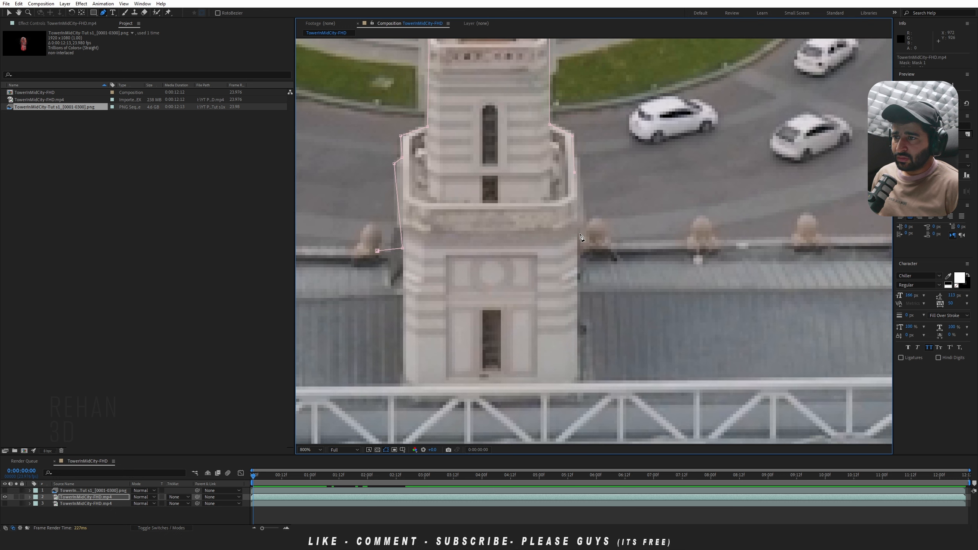
pyautogui.click(580, 247)
pyautogui.click(580, 262)
pyautogui.click(380, 265)
pyautogui.click(378, 250)
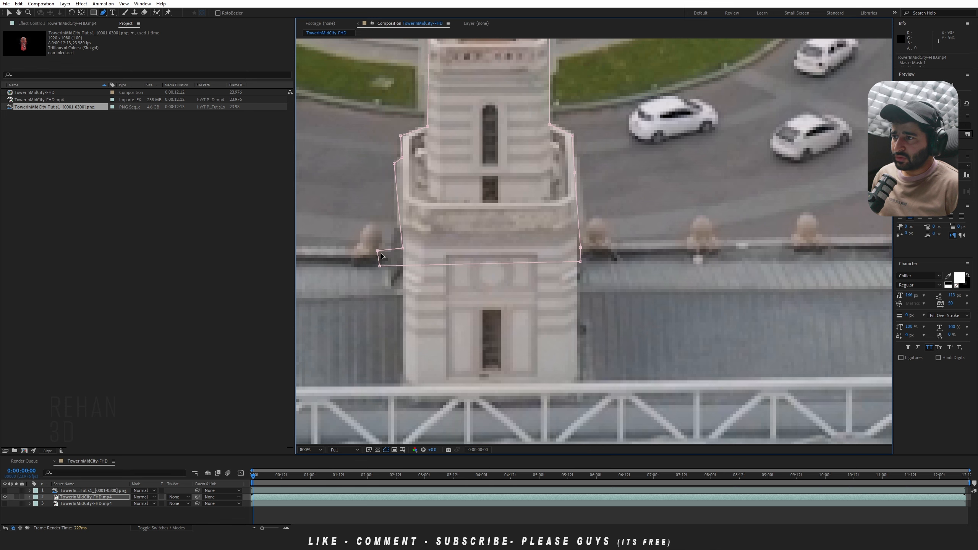
# Step: Move the mask vertex at the tower's lower left balcony inward to fit the balcony edge
pyautogui.scroll(-3, 464, 238)
pyautogui.scroll(2, 470, 258)
pyautogui.moveTo(484, 212); pyautogui.dragTo(510, 227, button='middle')
pyautogui.scroll(1, 461, 277)
pyautogui.moveTo(468, 362); pyautogui.dragTo(597, 215, button='middle')
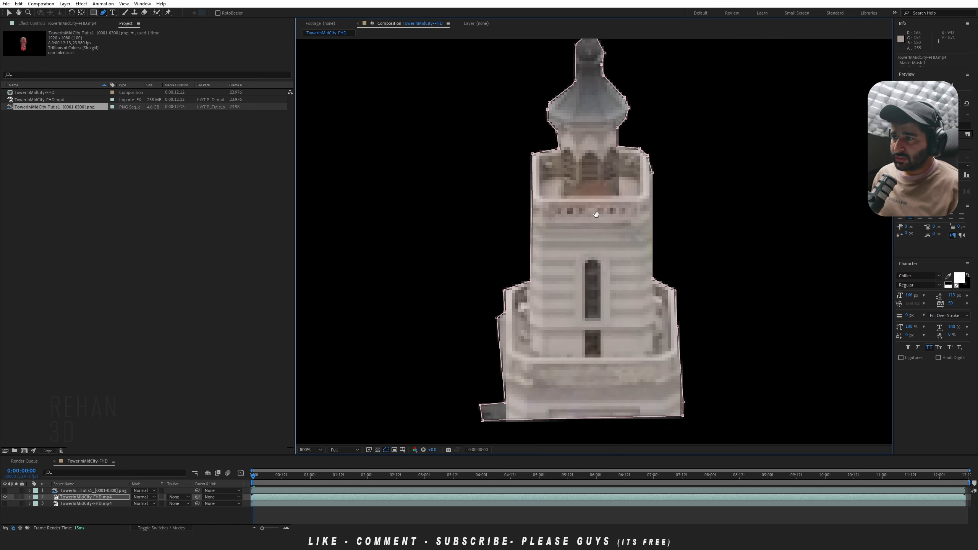
pyautogui.scroll(1, 531, 308)
pyautogui.scroll(-2, 504, 308)
pyautogui.scroll(2, 462, 324)
pyautogui.press('a')
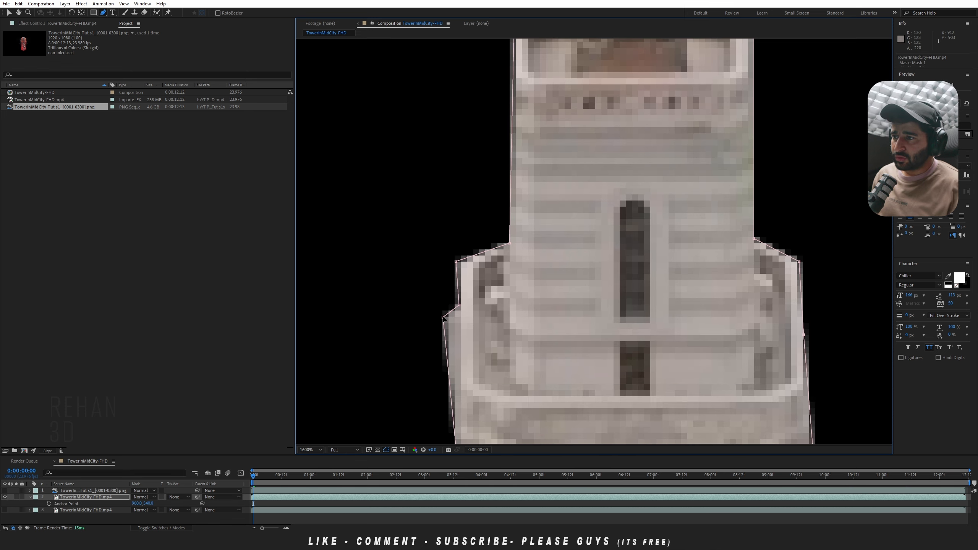
pyautogui.moveTo(443, 319); pyautogui.dragTo(460, 317)
pyautogui.scroll(-1, 446, 310)
pyautogui.scroll(1, 443, 300)
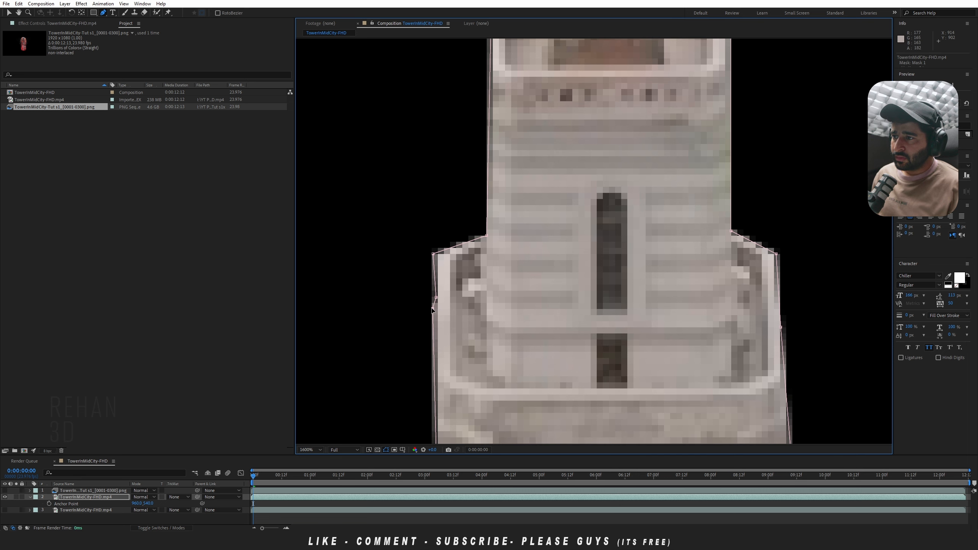
pyautogui.scroll(-1, 693, 254)
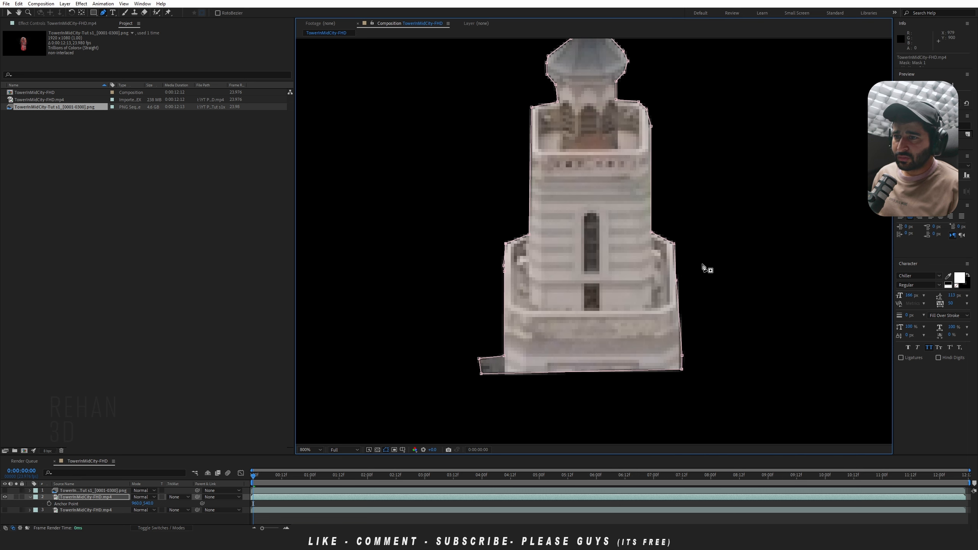
# Step: Refine the mask vertices around the tower's upper section and dome so the outline fits its edges
pyautogui.moveTo(592, 151); pyautogui.dragTo(575, 263)
pyautogui.scroll(1, 567, 156)
pyautogui.moveTo(549, 147); pyautogui.dragTo(520, 130)
pyautogui.moveTo(540, 129); pyautogui.dragTo(540, 131)
pyautogui.scroll(-2, 531, 302)
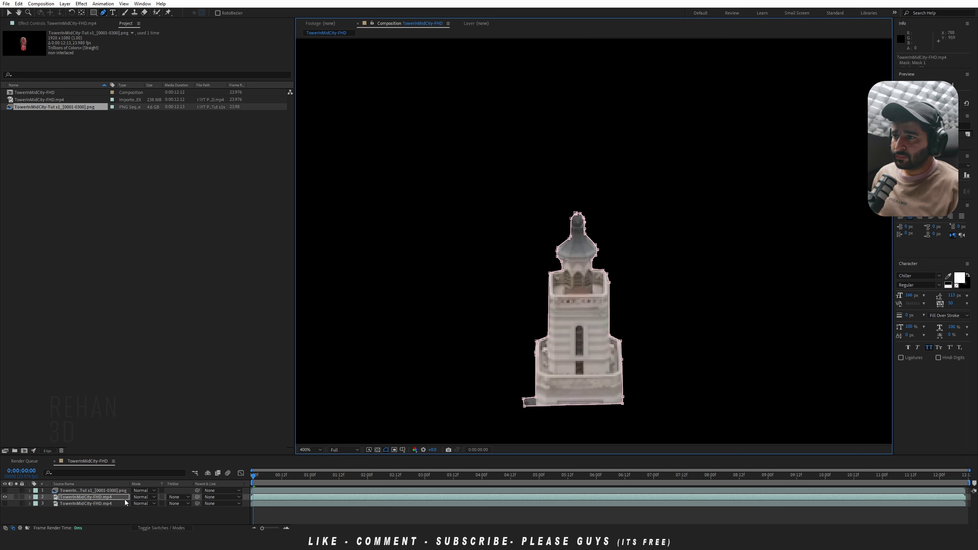
pyautogui.scroll(1, 524, 256)
pyautogui.moveTo(522, 254); pyautogui.dragTo(531, 245)
pyautogui.moveTo(597, 248); pyautogui.dragTo(589, 243)
pyautogui.moveTo(602, 259); pyautogui.dragTo(577, 231)
pyautogui.scroll(-2, 565, 197)
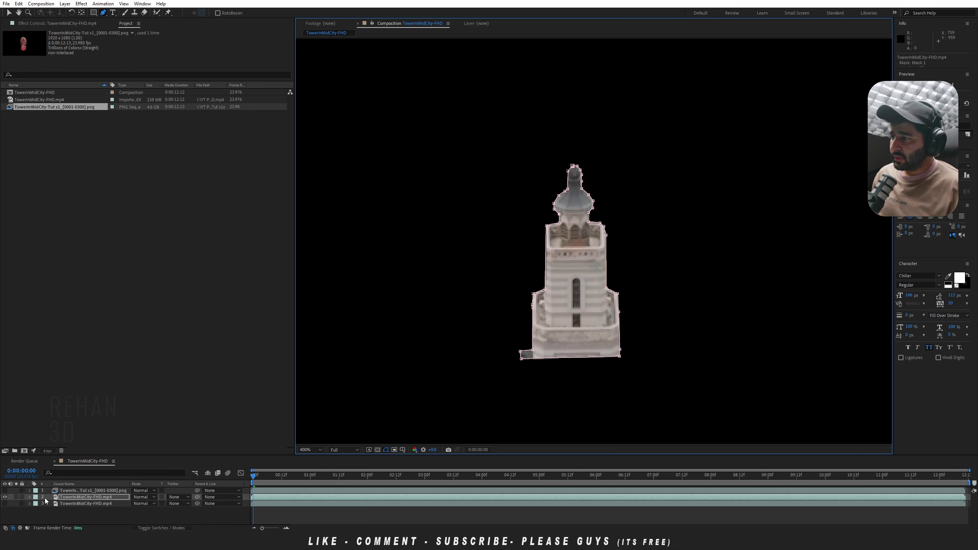
# Step: Reveal the Mask 1 properties of the upper city footage layer and enlarge the timeline area
pyautogui.click(29, 497)
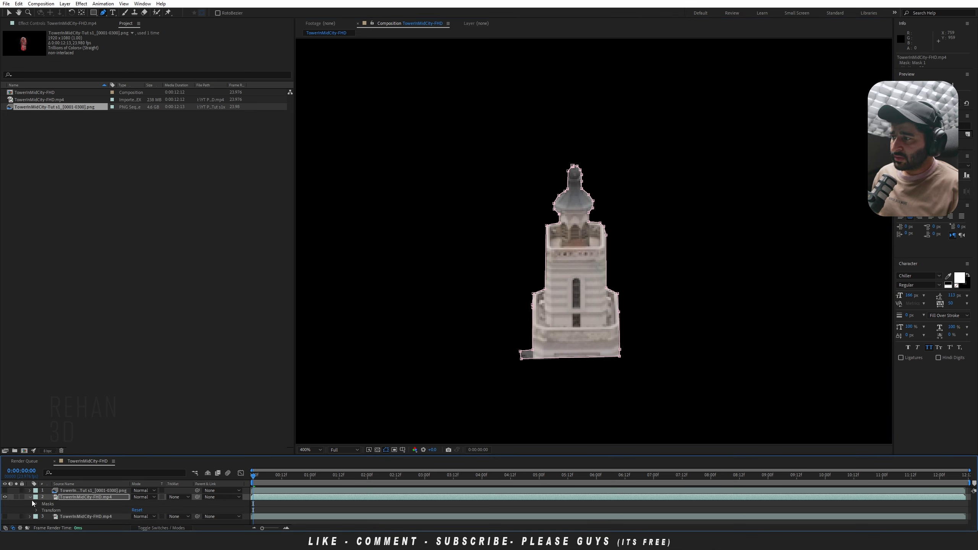
pyautogui.click(35, 504)
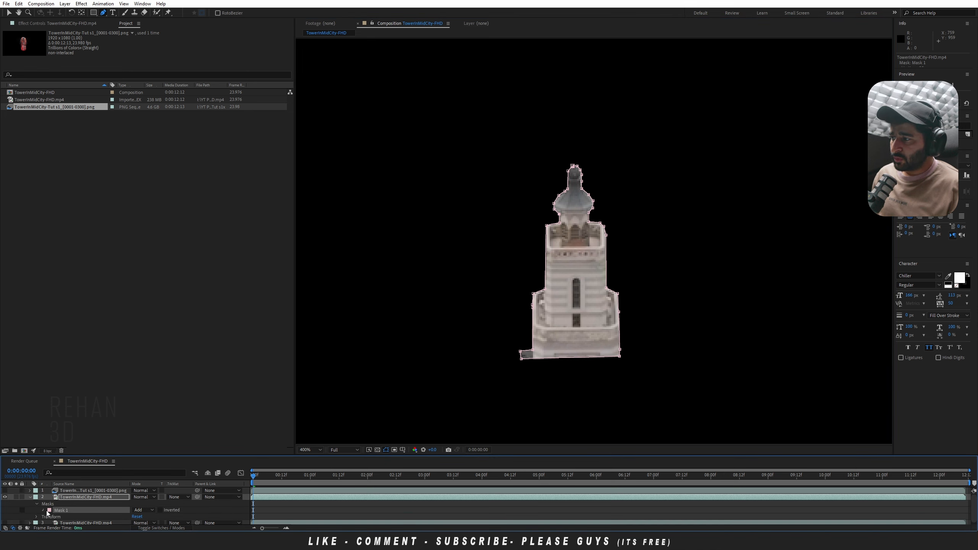
pyautogui.click(44, 511)
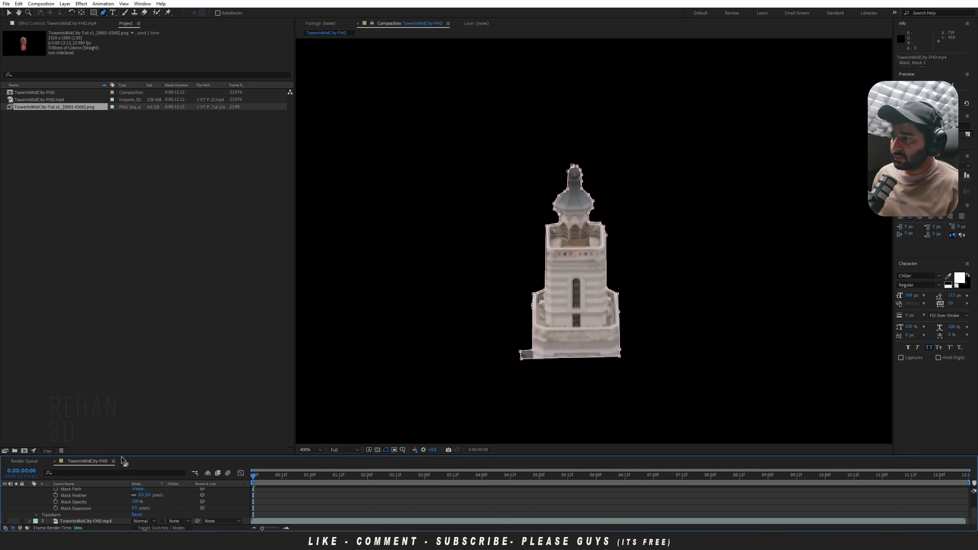
pyautogui.moveTo(120, 456); pyautogui.dragTo(120, 419)
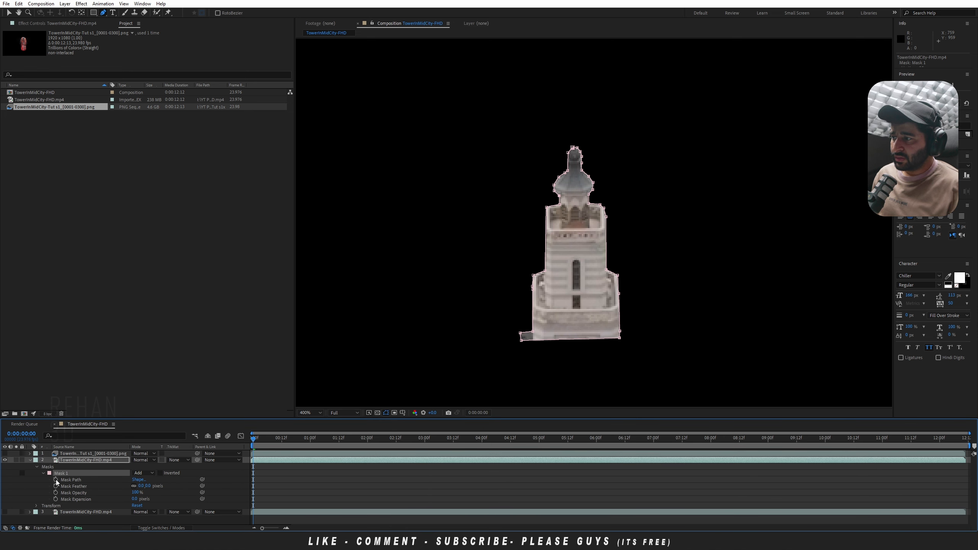
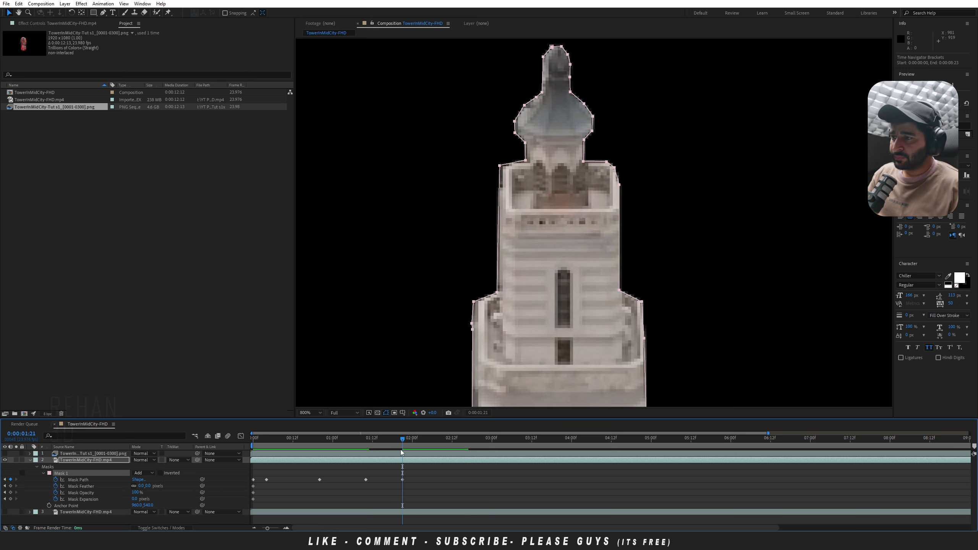
# Step: Nudge the mask upward to realign it with the tower, keyframing its path at 0:00:03:01
pyautogui.hotkey('shift', 'Up')
pyautogui.hotkey('shift', 'Up')
pyautogui.hotkey('shift', 'Up')
pyautogui.press('Up')
pyautogui.press('Up')
pyautogui.press('Up')
pyautogui.press('Up')
pyautogui.press('Up')
pyautogui.press('Up')
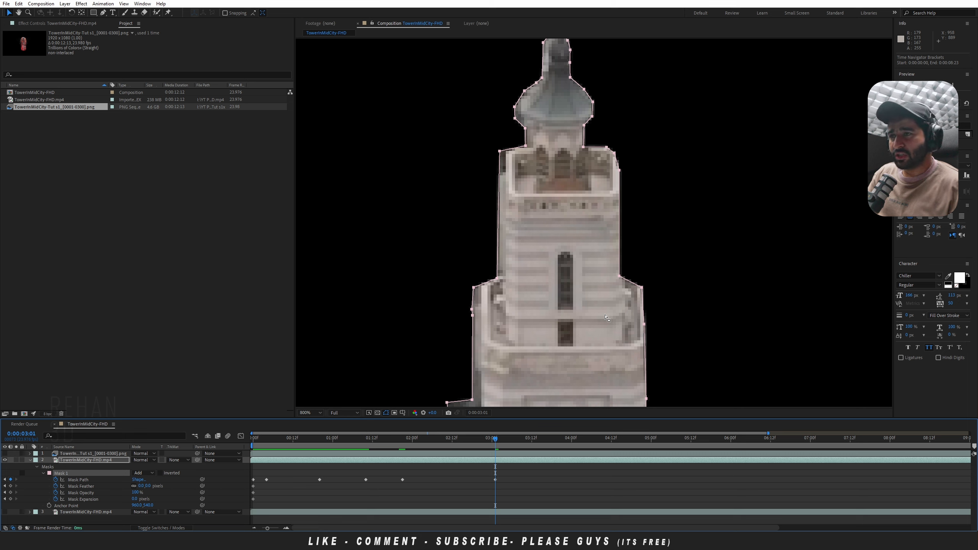
# Step: Realign the mask with the moving tower and add Mask Path keyframes up to 0:00:06:23
pyautogui.moveTo(496, 446); pyautogui.dragTo(651, 445)
pyautogui.moveTo(641, 287); pyautogui.dragTo(596, 306)
pyautogui.hotkey('shift', 'Right')
pyautogui.hotkey('shift', 'Right')
pyautogui.hotkey('shift', 'Up')
pyautogui.hotkey('shift', 'Up')
pyautogui.moveTo(651, 446); pyautogui.dragTo(714, 445)
pyautogui.hotkey('shift', 'Down')
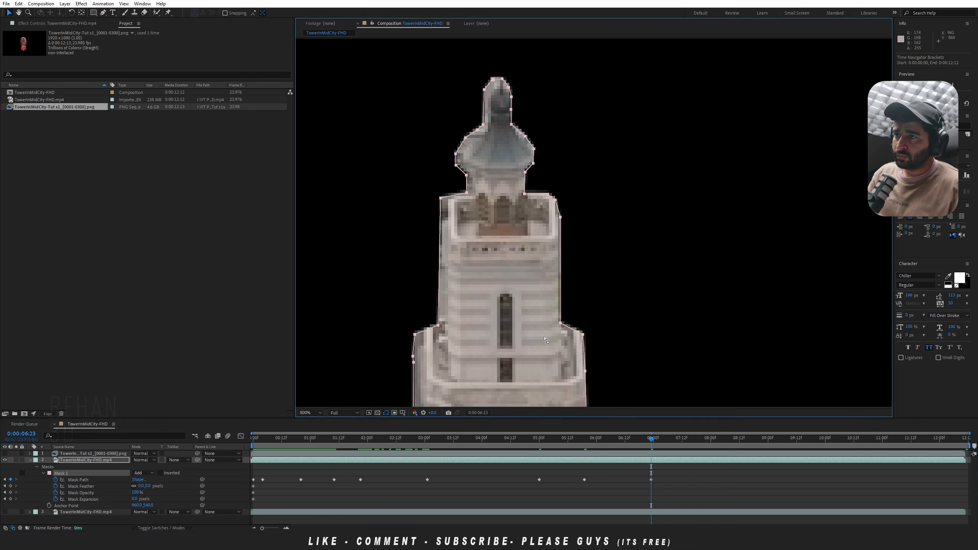
# Step: Keep realigning the mask with the tower, adding Mask Path keyframes through the end of the clip
pyautogui.moveTo(703, 440); pyautogui.dragTo(496, 428)
pyautogui.hotkey('shift', 'Up')
pyautogui.hotkey('shift', 'Up')
pyautogui.hotkey('shift', 'Up')
pyautogui.hotkey('shift', 'Up')
pyautogui.hotkey('shift', 'Up')
pyautogui.hotkey('shift', 'Up')
pyautogui.hotkey('shift', 'Up')
pyautogui.hotkey('shift', 'Up')
pyautogui.scroll(-1, 681, 311)
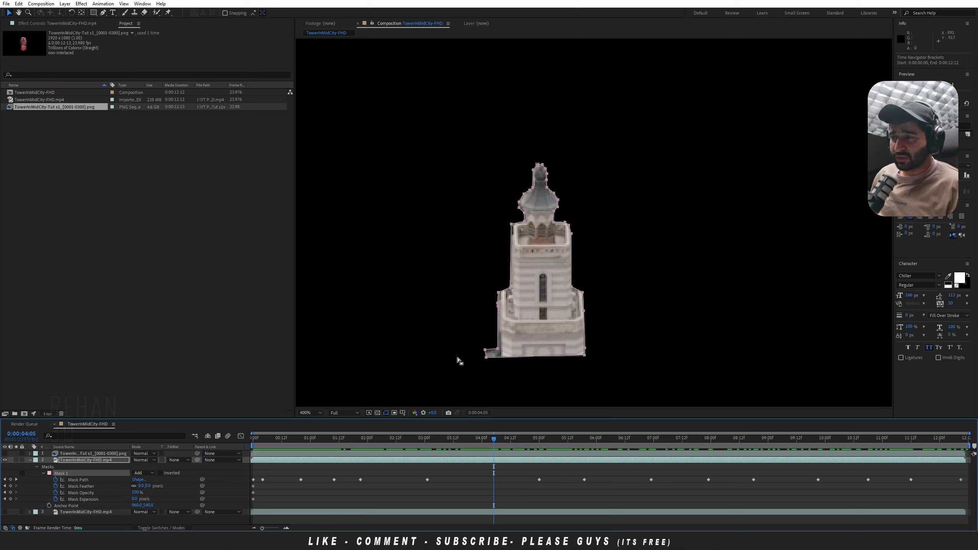
# Step: Show the PNG sequence and lower city footage layers, and move the masked tower layer above the PNG sequence
pyautogui.moveTo(267, 440); pyautogui.dragTo(478, 446)
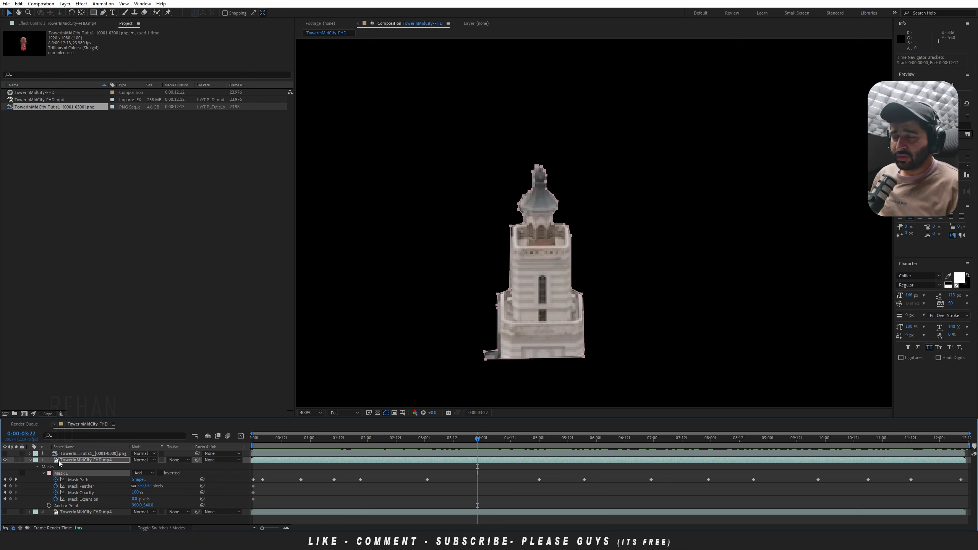
pyautogui.click(30, 460)
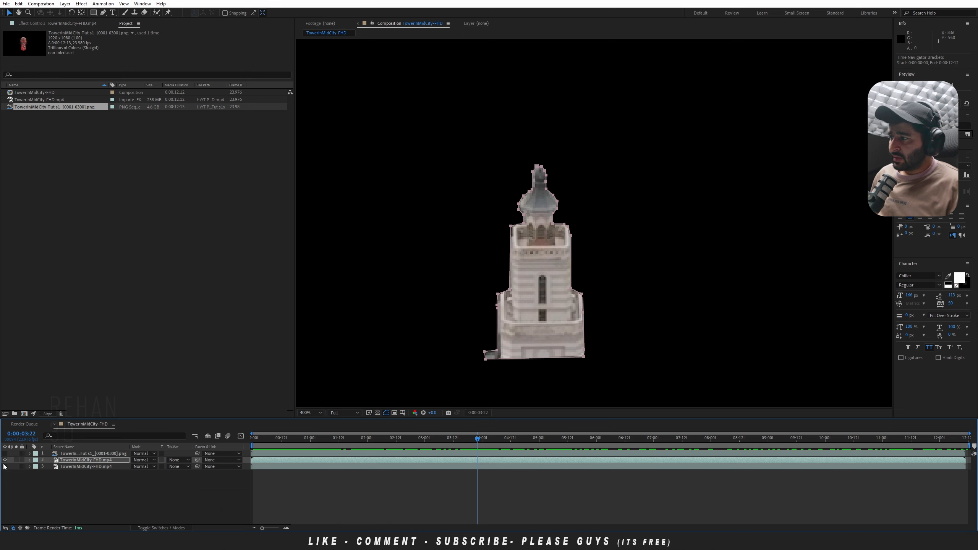
pyautogui.click(5, 466)
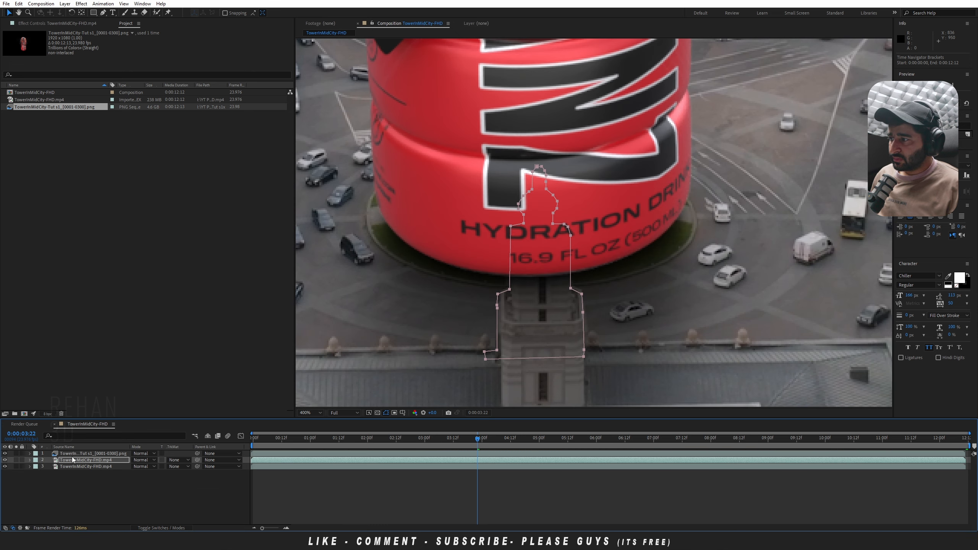
pyautogui.moveTo(74, 460); pyautogui.dragTo(72, 452)
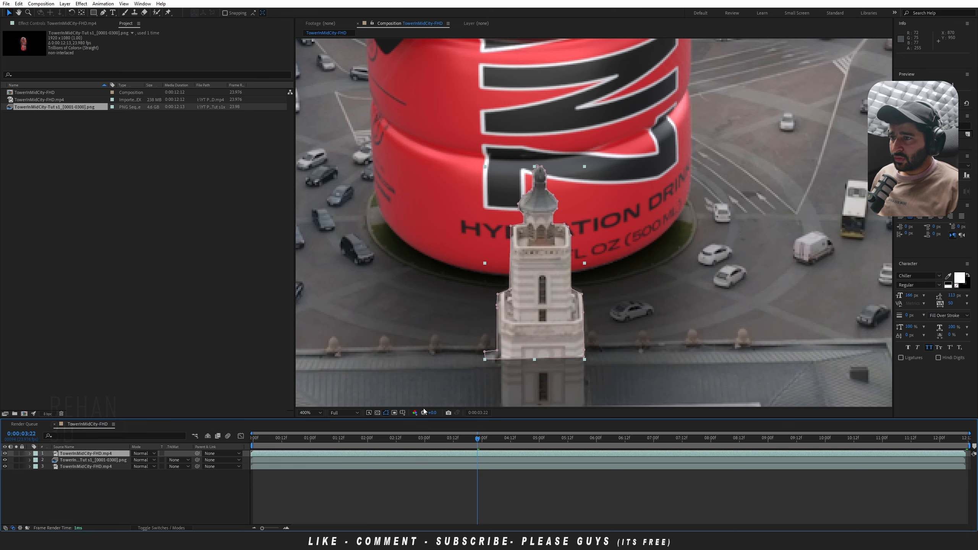
# Step: Scrub the opening frames to check the masked tower in front of the bottle, returning to frame 0:00:00:00
pyautogui.scroll(-1, 508, 311)
pyautogui.click(257, 460)
pyautogui.moveTo(252, 439)
pyautogui.mouseDown()
pyautogui.moveTo(714, 418)
pyautogui.moveTo(253, 440)
pyautogui.mouseUp()
pyautogui.scroll(-1, 609, 277)
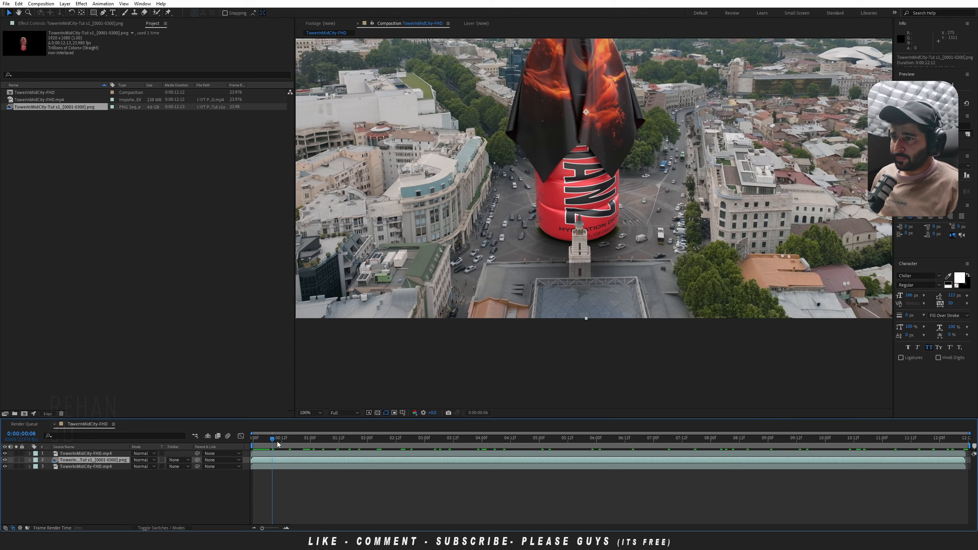
pyautogui.click(108, 453)
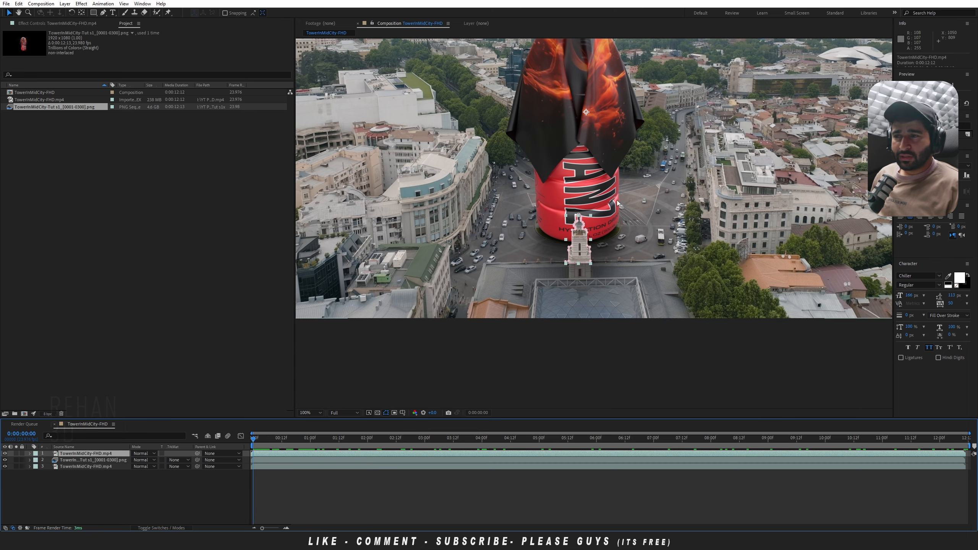
# Step: Draw a closed four-point mask with the Pen tool around the foreground building's roof on the PNG sequence layer
pyautogui.press('g')
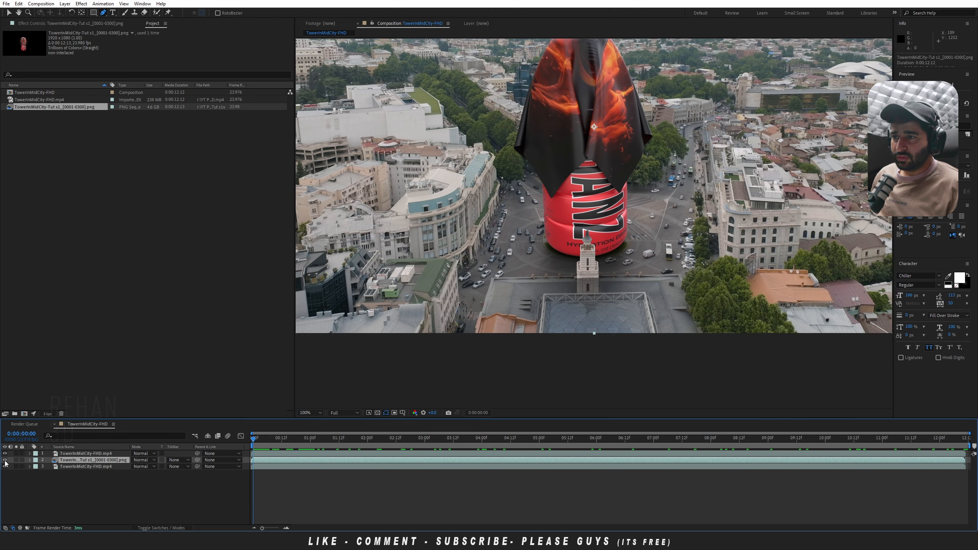
pyautogui.click(5, 460)
pyautogui.click(4, 460)
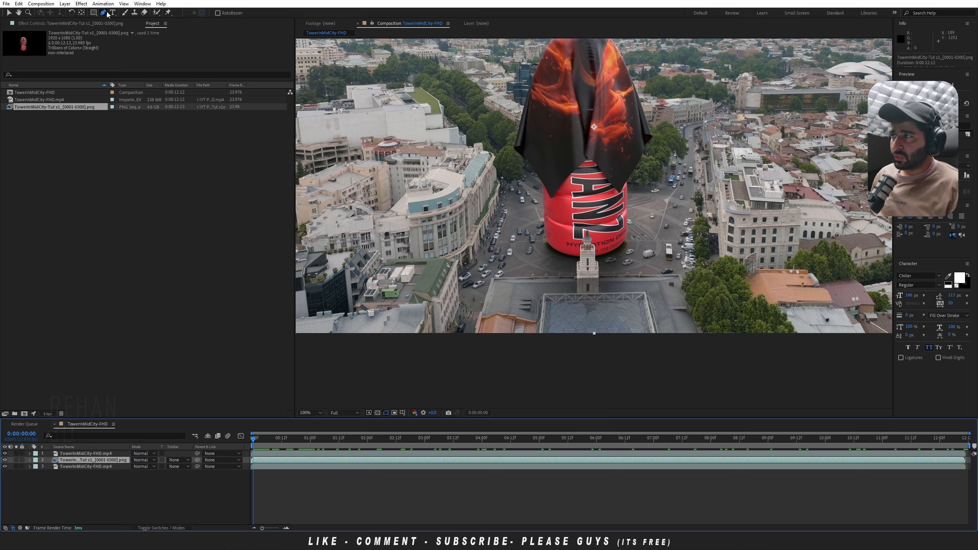
pyautogui.scroll(1, 539, 303)
pyautogui.moveTo(526, 310); pyautogui.dragTo(510, 234, button='middle')
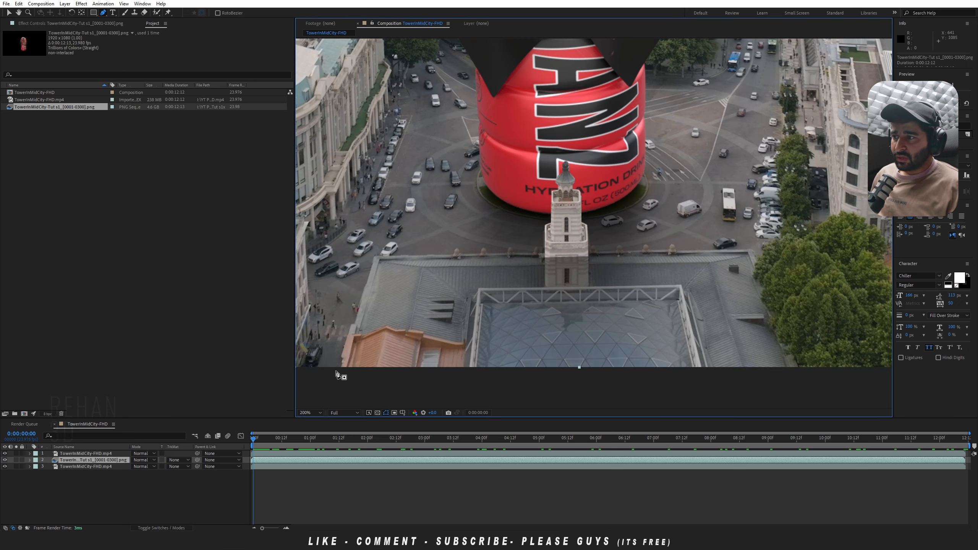
pyautogui.click(340, 372)
pyautogui.click(376, 256)
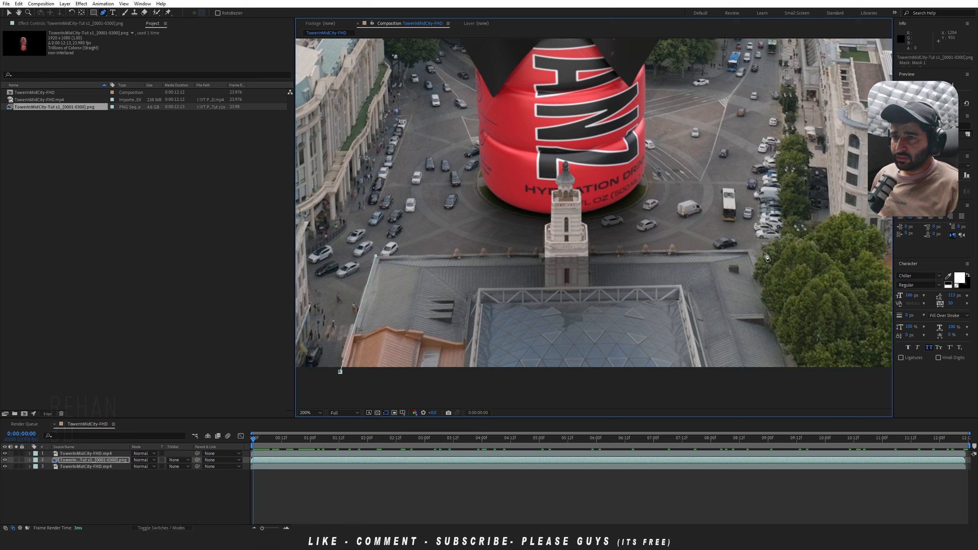
pyautogui.click(754, 251)
pyautogui.click(803, 372)
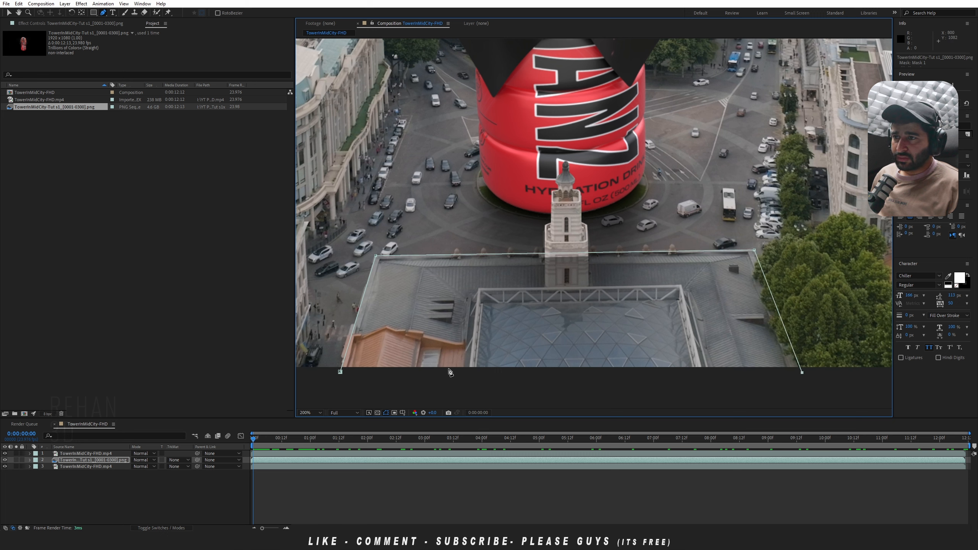
pyautogui.click(341, 373)
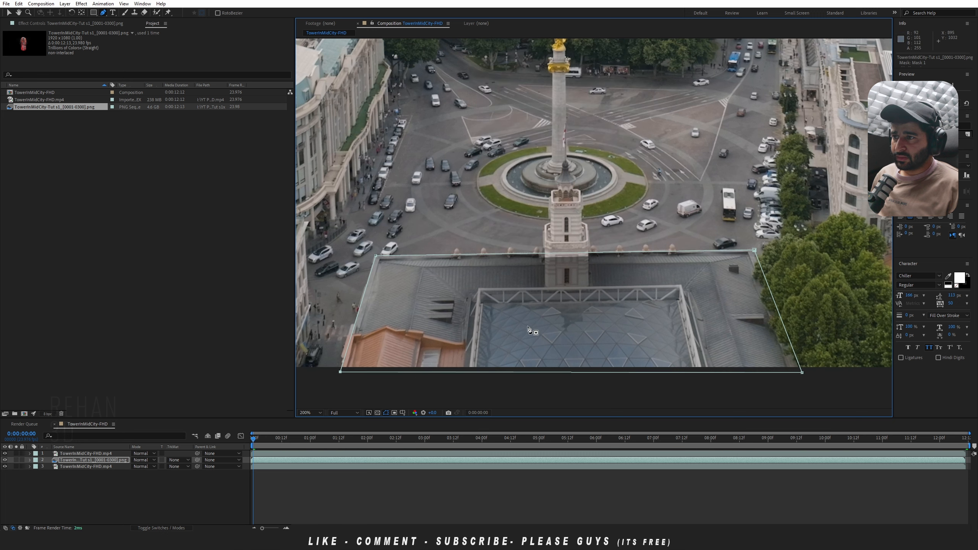
# Step: Invert the PNG sequence layer's roof mask, set its feather to 14 pixels and preview the composite
pyautogui.click(30, 460)
pyautogui.click(37, 466)
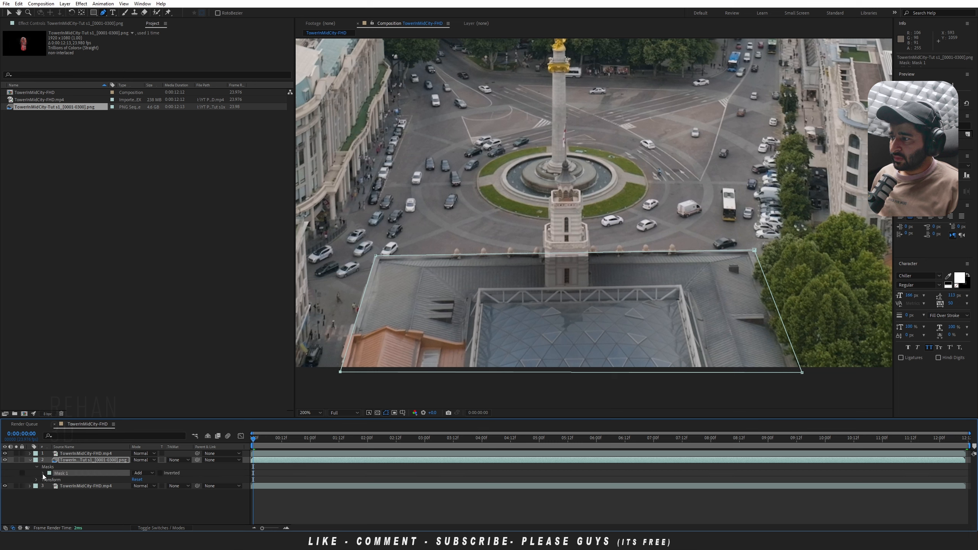
pyautogui.click(43, 473)
pyautogui.click(160, 473)
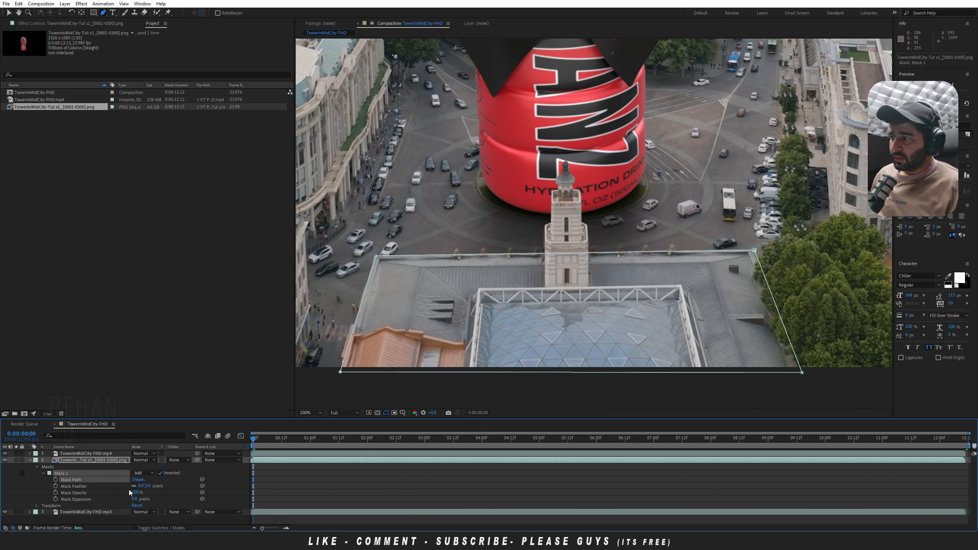
pyautogui.moveTo(146, 486); pyautogui.dragTo(151, 486)
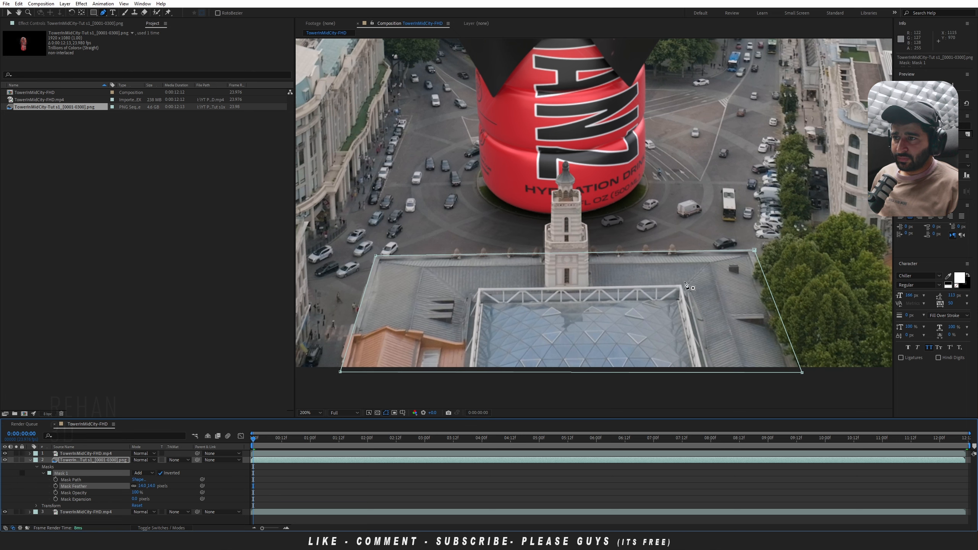
pyautogui.press('space')
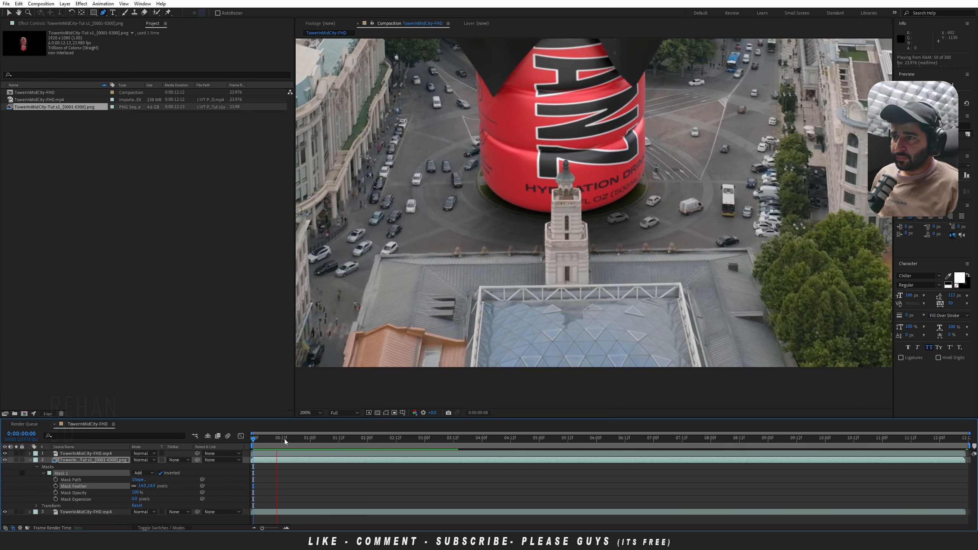
# Step: Enable keyframing for the roof mask's path, feather, opacity and expansion at 0:00:00:00
pyautogui.scroll(-4, 581, 299)
pyautogui.scroll(4, 583, 254)
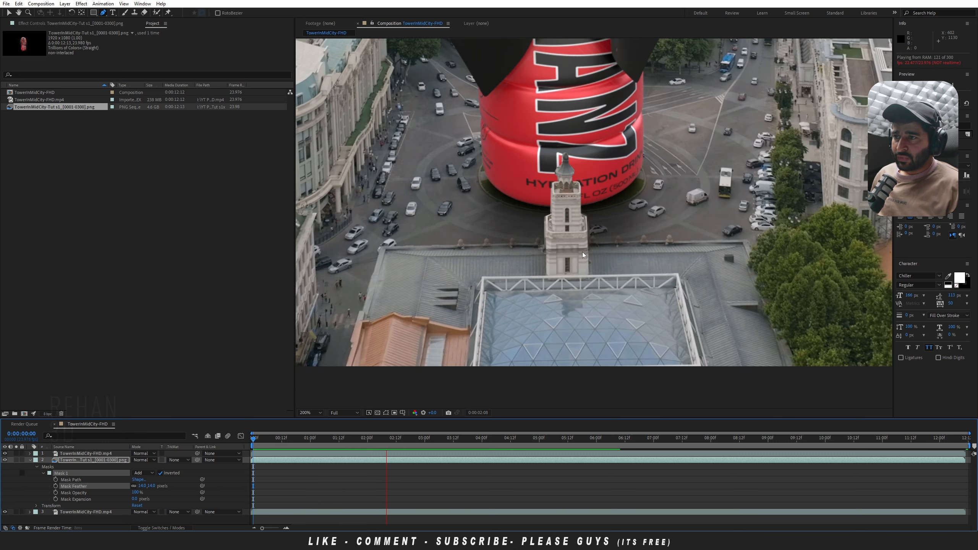
pyautogui.moveTo(356, 437); pyautogui.dragTo(385, 439)
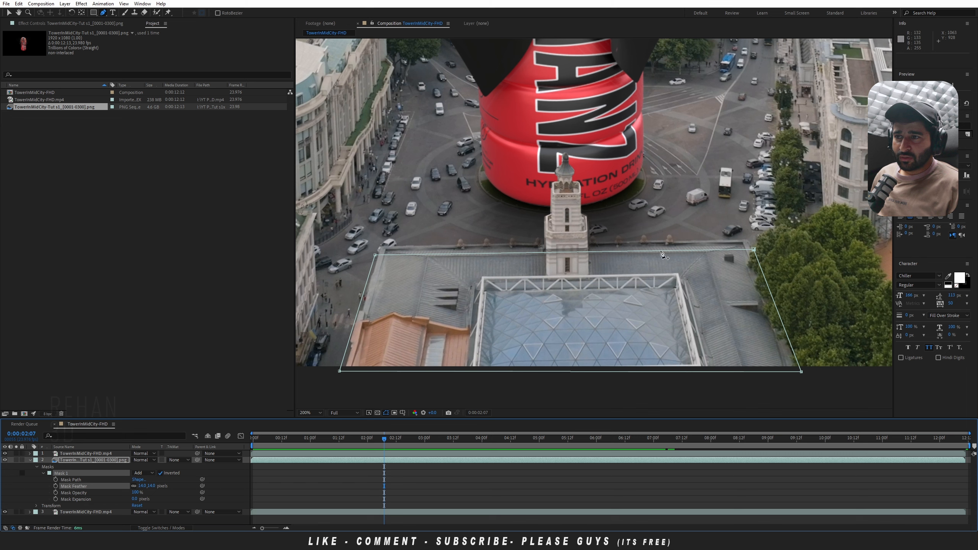
pyautogui.press('Home')
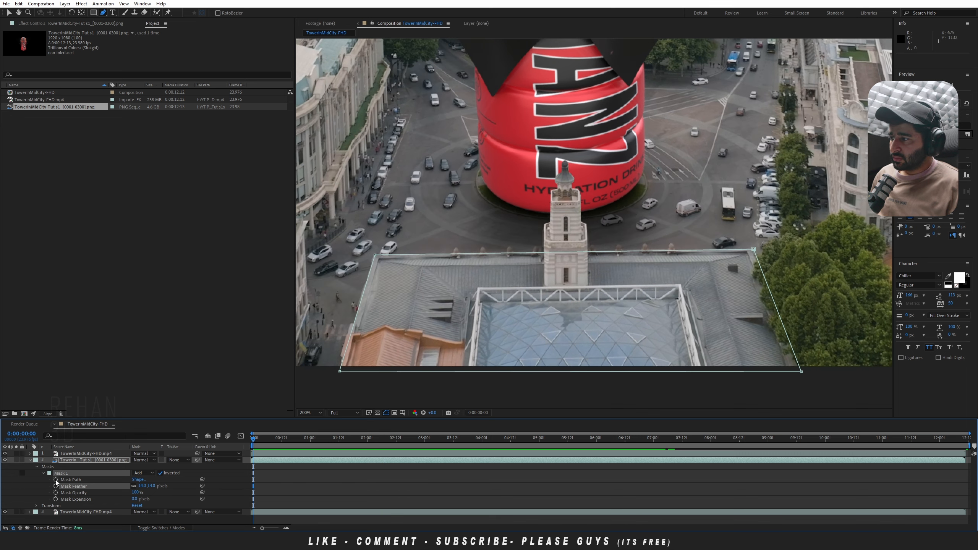
pyautogui.moveTo(55, 480); pyautogui.dragTo(58, 498)
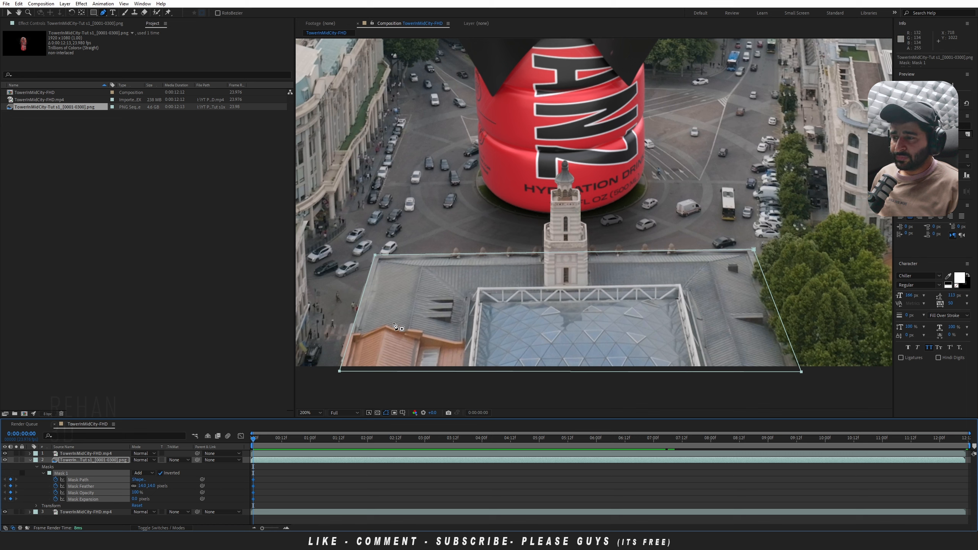
# Step: Select the whole roof mask and nudge it slightly up and to the right at 0:00:01:16 to follow the building
pyautogui.click(9, 13)
pyautogui.moveTo(338, 236); pyautogui.dragTo(828, 403)
pyautogui.moveTo(250, 444); pyautogui.dragTo(349, 440)
pyautogui.press('Up')
pyautogui.press('Up')
pyautogui.press('Up')
pyautogui.press('Up')
pyautogui.press('Up')
pyautogui.press('Up')
pyautogui.press('Up')
pyautogui.press('Right')
pyautogui.press('Right')
pyautogui.press('Right')
pyautogui.press('Right')
pyautogui.press('Right')
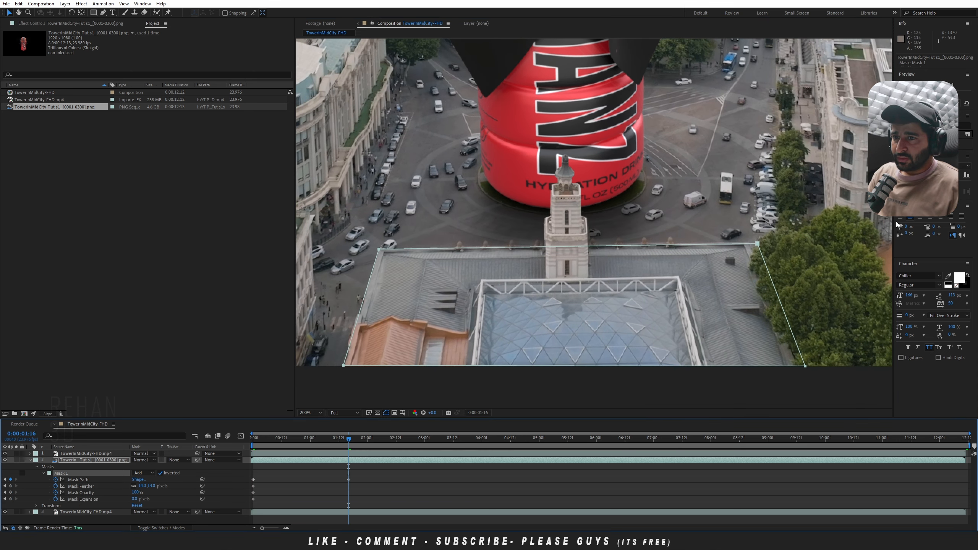
# Step: Pull the roof mask's two right-hand vertices inward to the building's edge at 0:00:01:16
pyautogui.click(756, 246)
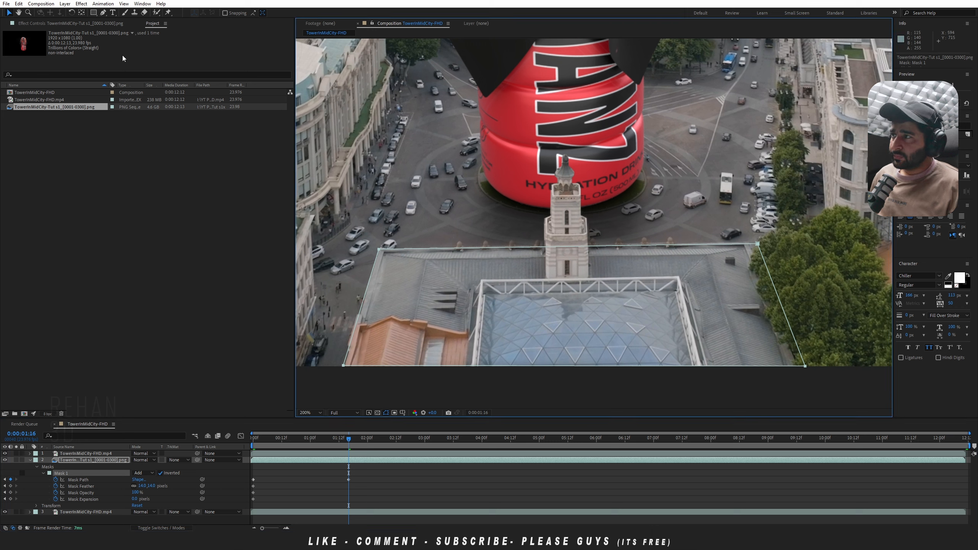
pyautogui.click(85, 480)
pyautogui.moveTo(757, 243); pyautogui.dragTo(749, 243)
pyautogui.moveTo(804, 366); pyautogui.dragTo(797, 368)
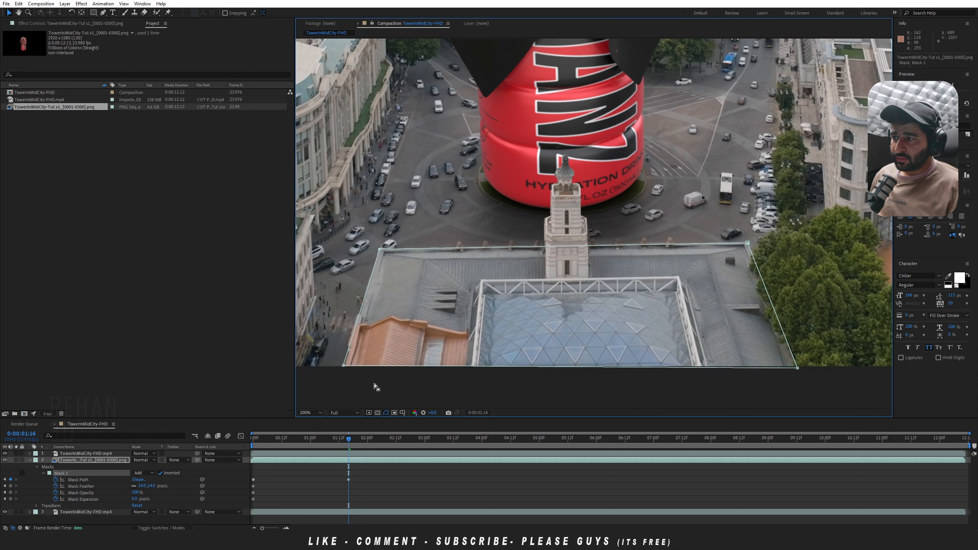
# Step: Realign the roof mask's two upper vertices and lower-left vertex with the building at 0:00:04:00
pyautogui.moveTo(350, 442); pyautogui.dragTo(482, 444)
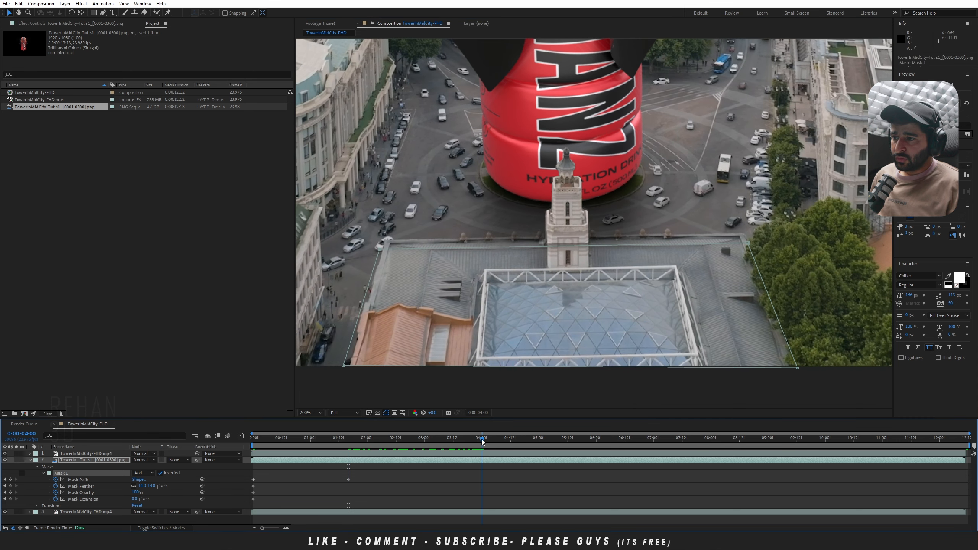
pyautogui.moveTo(380, 250); pyautogui.dragTo(386, 242)
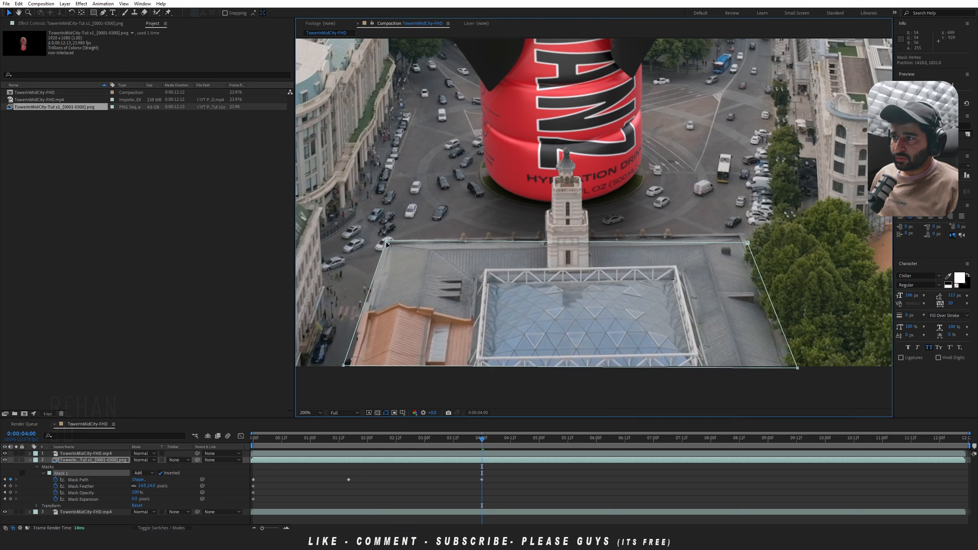
pyautogui.moveTo(750, 245); pyautogui.dragTo(747, 235)
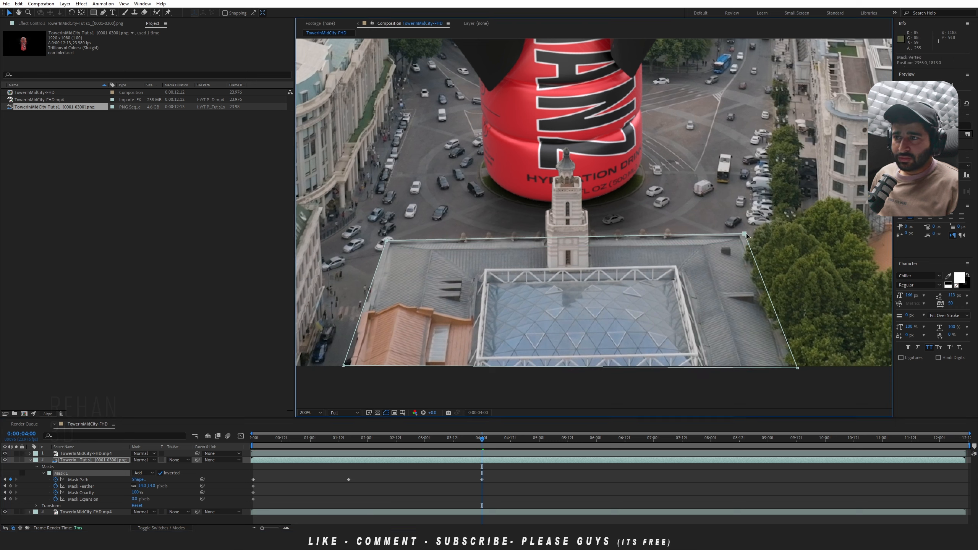
pyautogui.moveTo(345, 367); pyautogui.dragTo(353, 368)
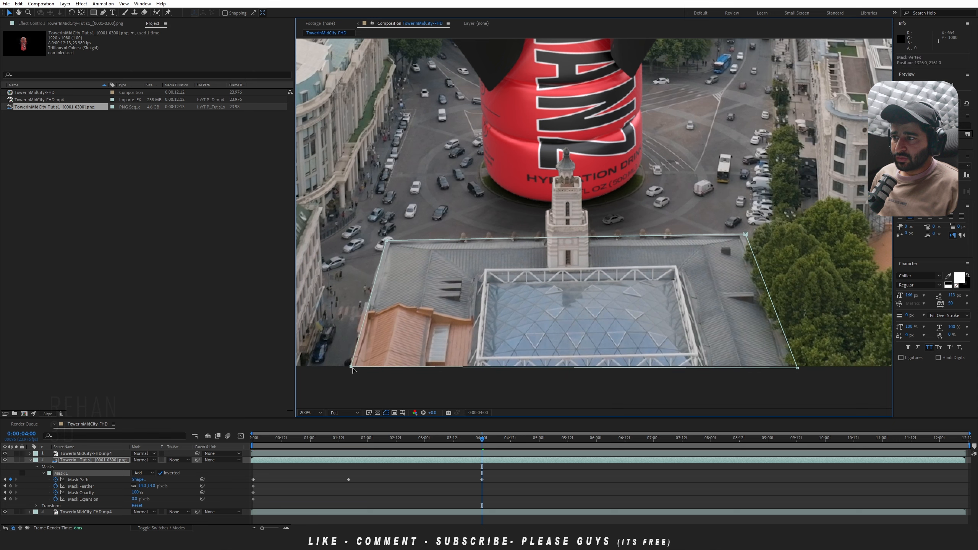
# Step: Realign the roof mask's left vertices and upper-right vertex with the building just before the 7-second mark
pyautogui.moveTo(483, 442); pyautogui.dragTo(644, 442)
pyautogui.moveTo(387, 241); pyautogui.dragTo(394, 232)
pyautogui.moveTo(352, 367); pyautogui.dragTo(357, 368)
pyautogui.moveTo(746, 234); pyautogui.dragTo(736, 217)
# Step: Realign the roof mask's left vertices shortly after the 9-second mark and its upper-right vertex at 0:00:11:05
pyautogui.click(790, 439)
pyautogui.moveTo(394, 232); pyautogui.dragTo(399, 223)
pyautogui.moveTo(357, 368); pyautogui.dragTo(364, 369)
pyautogui.click(895, 440)
pyautogui.moveTo(736, 216); pyautogui.dragTo(732, 212)
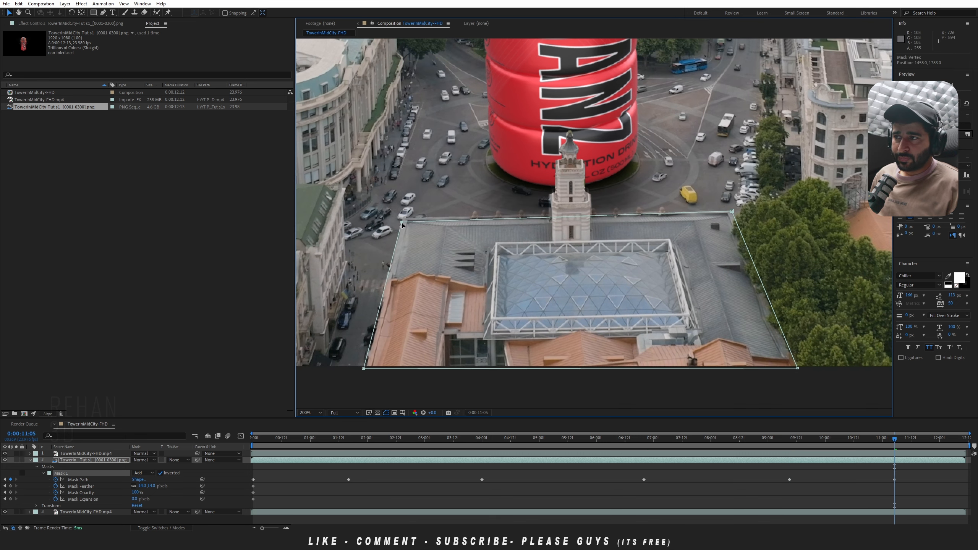
# Step: Realign the roof mask's two upper vertices and lower-left vertex with the building at 0:00:12:10
pyautogui.press('End')
pyautogui.click(964, 439)
pyautogui.moveTo(732, 212); pyautogui.dragTo(728, 207)
pyautogui.moveTo(403, 221); pyautogui.dragTo(406, 216)
pyautogui.moveTo(364, 369); pyautogui.dragTo(368, 369)
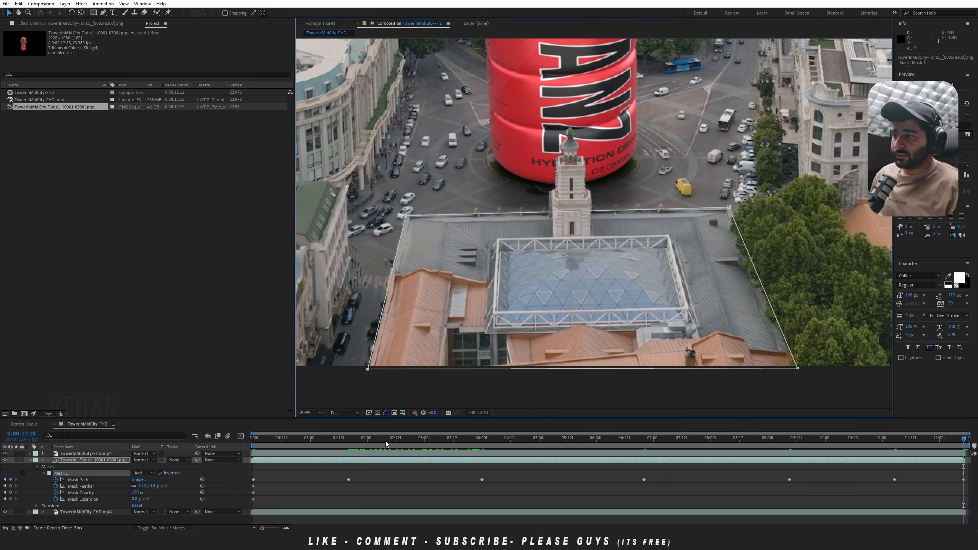
# Step: Play back and scrub the composite to check the animated roof mask against the bottle and building
pyautogui.press('space')
pyautogui.scroll(-2, 556, 314)
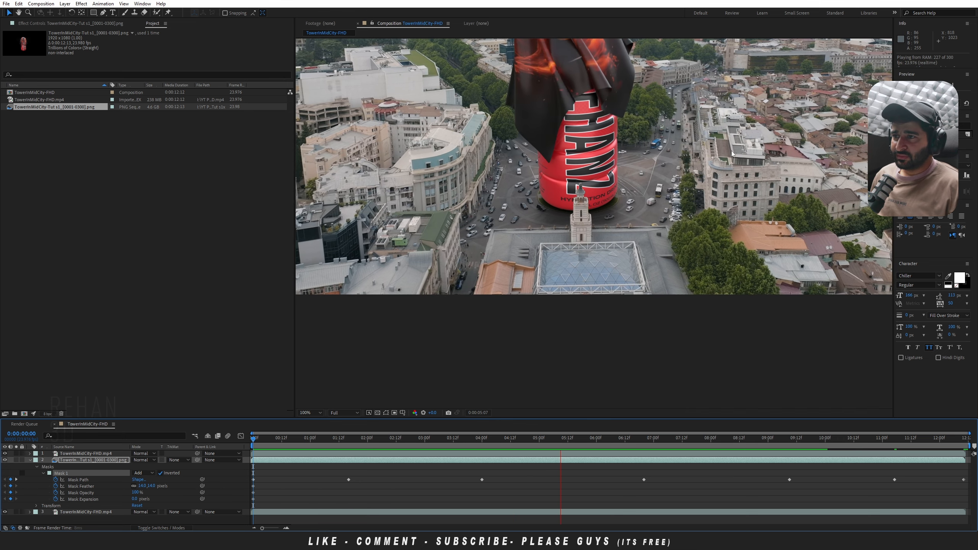
pyautogui.press('space')
pyautogui.moveTo(592, 160); pyautogui.dragTo(566, 247, button='middle')
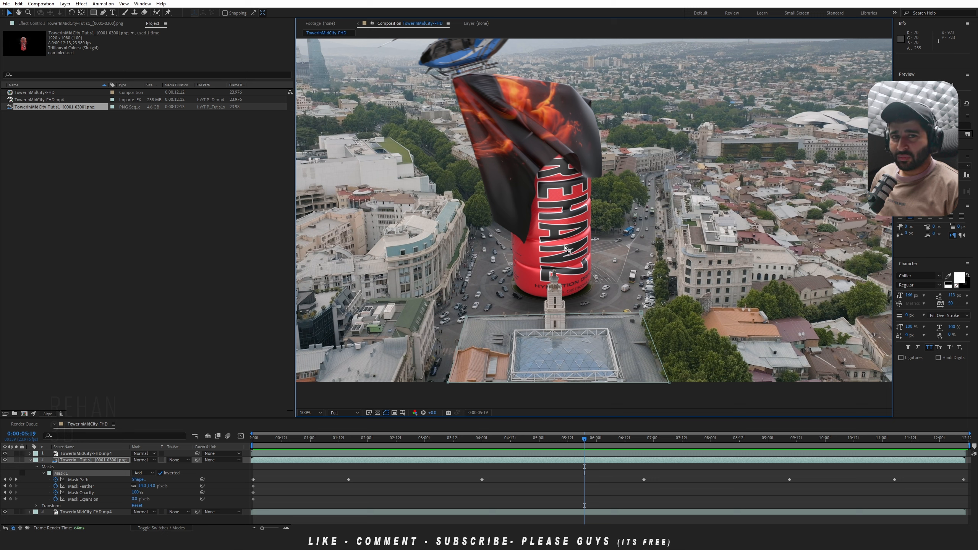
pyautogui.scroll(-1, 608, 271)
pyautogui.moveTo(556, 439); pyautogui.dragTo(423, 469)
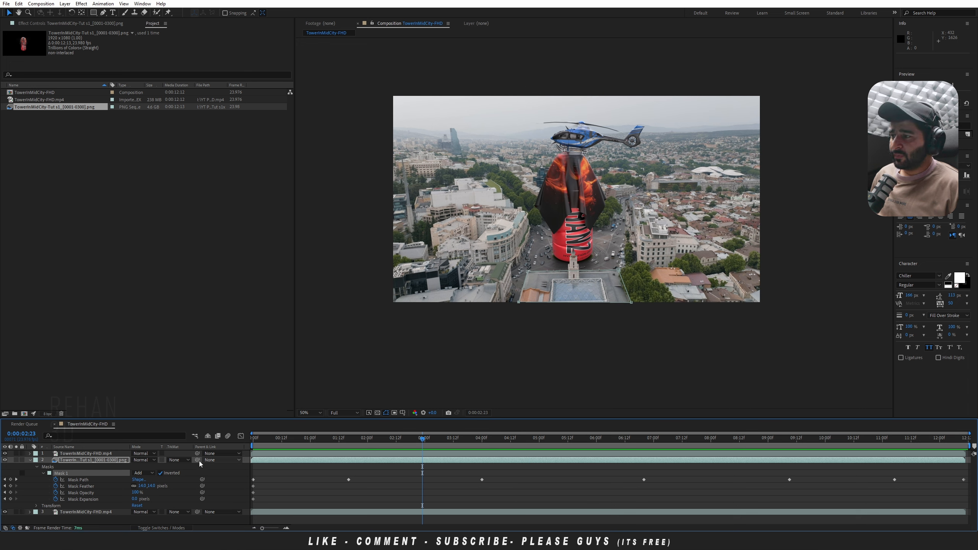
# Step: Collapse the PNG sequence layer and toggle the visibility of the tower and PNG sequence layers to compare the composite
pyautogui.click(30, 460)
pyautogui.click(76, 479)
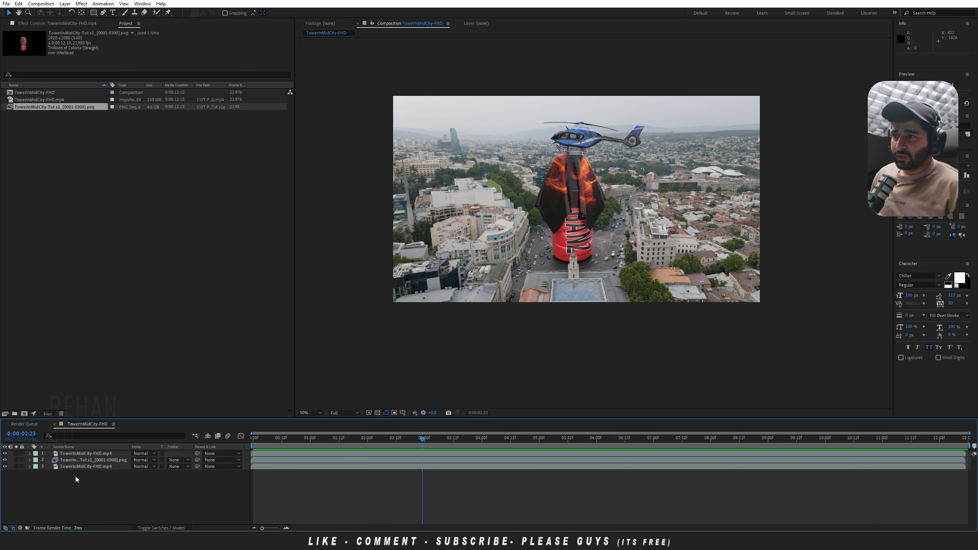
pyautogui.click(5, 454)
pyautogui.click(4, 460)
pyautogui.click(5, 461)
pyautogui.click(5, 454)
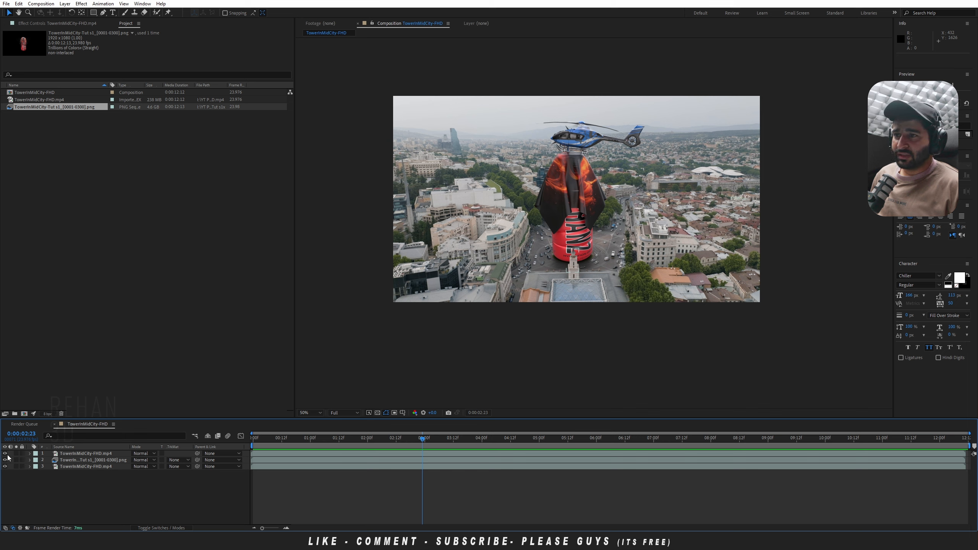
pyautogui.moveTo(304, 438); pyautogui.dragTo(425, 460)
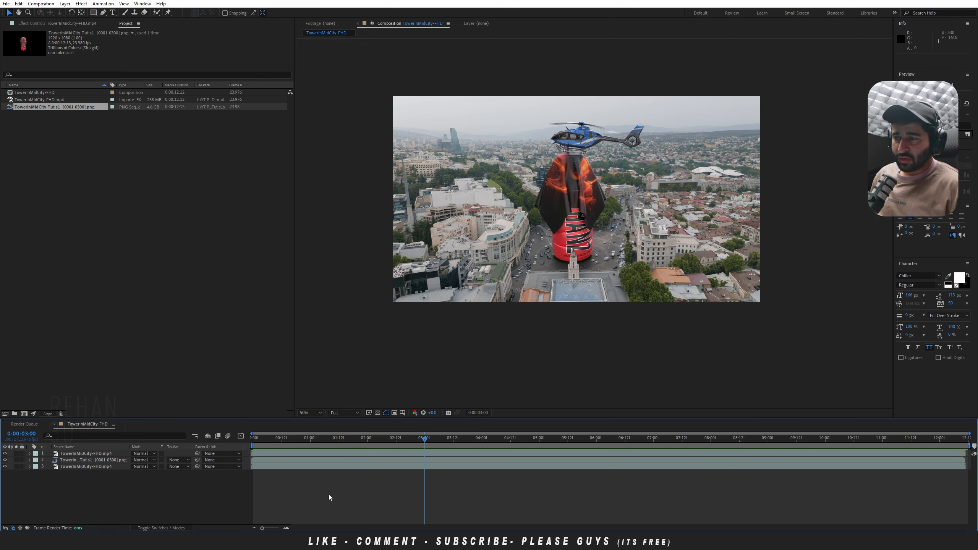
# Step: Add an adjustment layer above the other layers and apply the Lumetri Color effect to it
pyautogui.rightClick(121, 488)
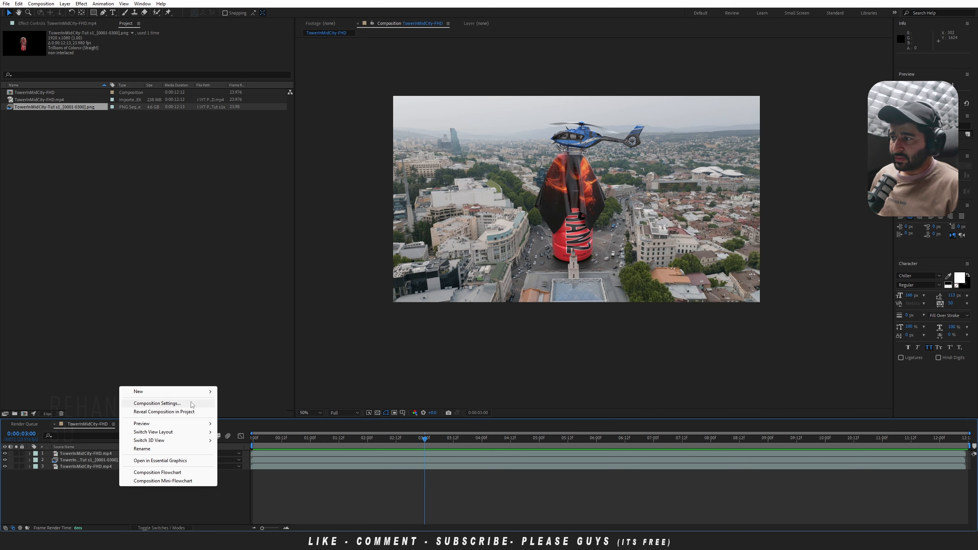
pyautogui.moveTo(204, 392)
pyautogui.click(247, 454)
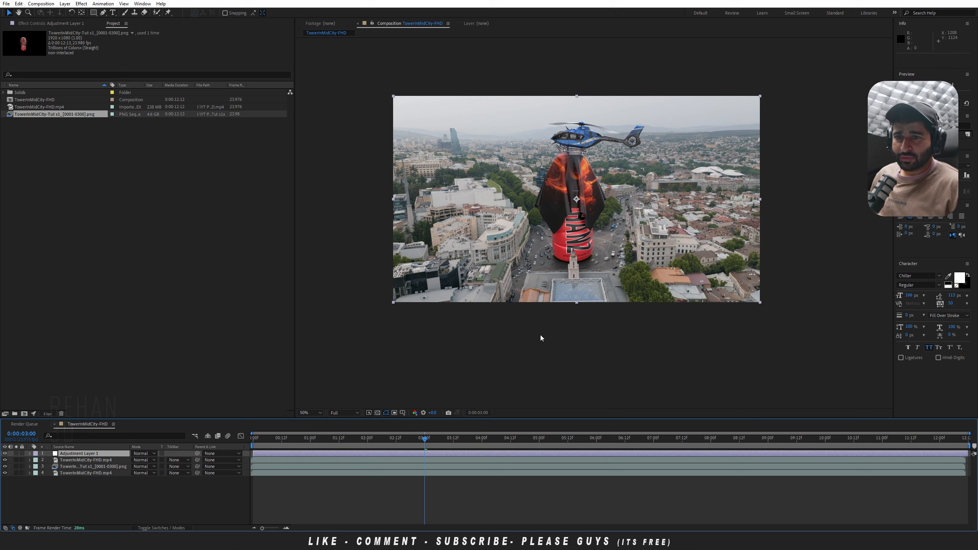
pyautogui.click(68, 24)
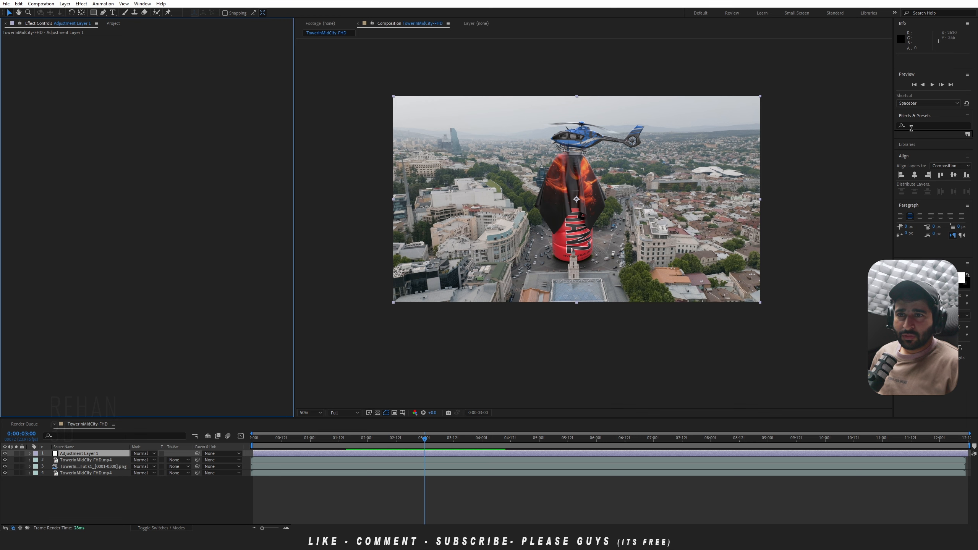
pyautogui.click(928, 125)
pyautogui.write('lume')
pyautogui.doubleClick(942, 141)
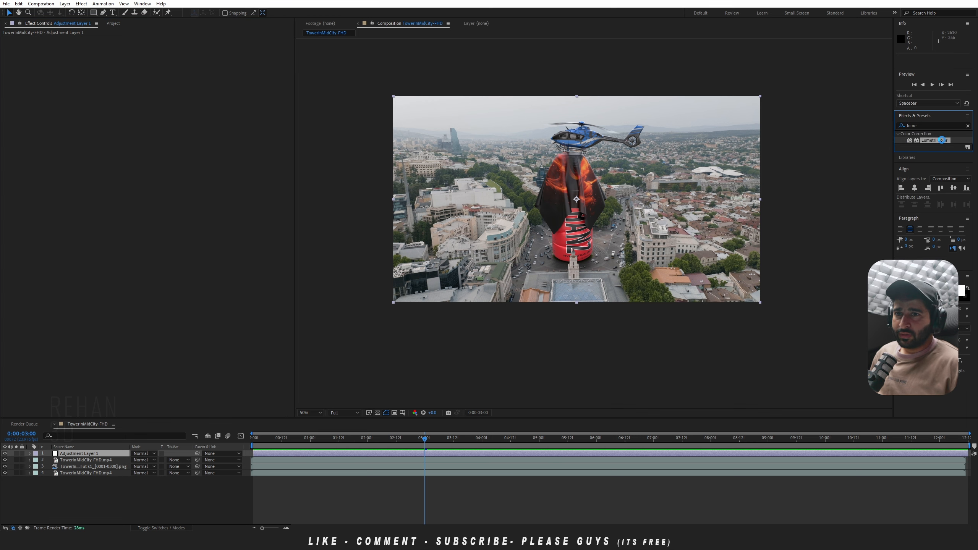
# Step: Enlarge the composition view and expand Lumetri Color's Creative and Basic Correction settings
pyautogui.scroll(1, 639, 213)
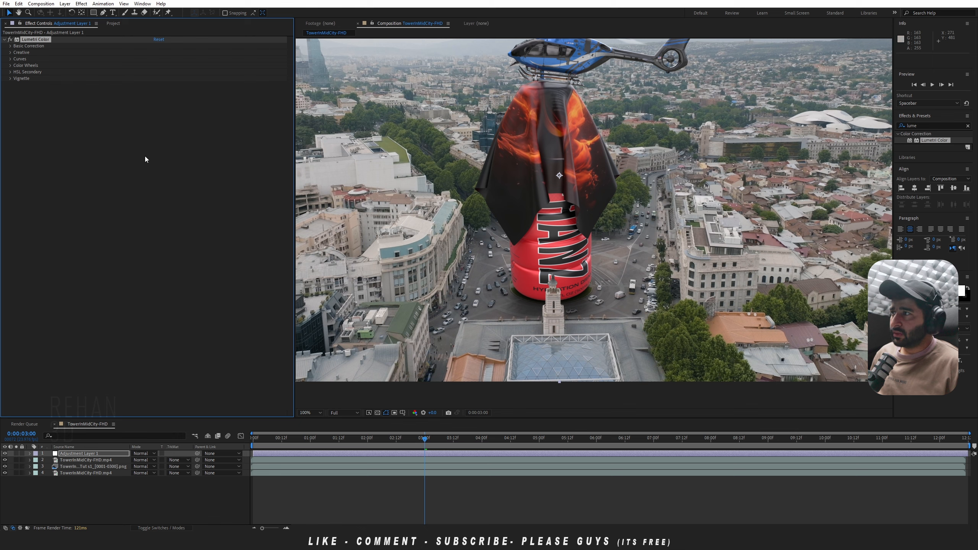
pyautogui.moveTo(295, 201); pyautogui.dragTo(146, 200)
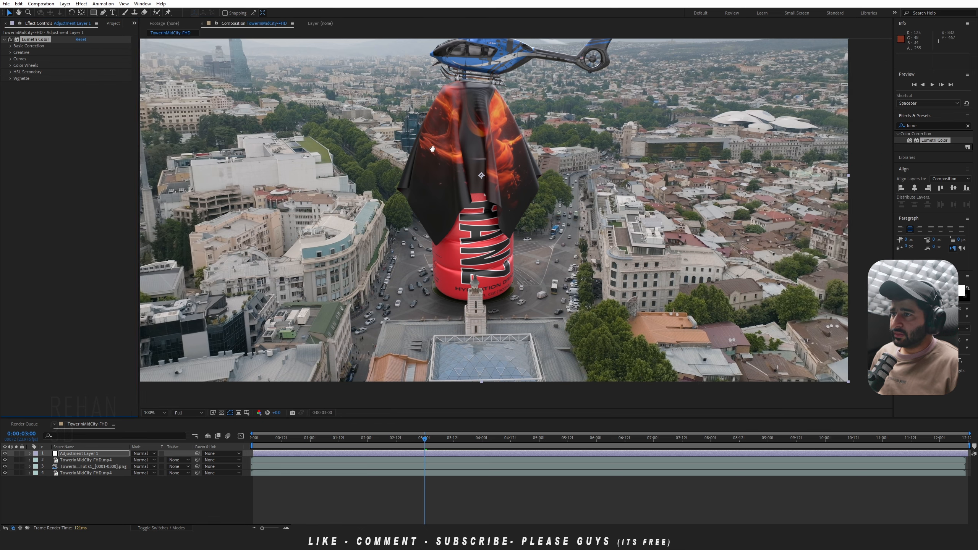
pyautogui.moveTo(433, 147); pyautogui.dragTo(448, 186, button='middle')
pyautogui.click(11, 53)
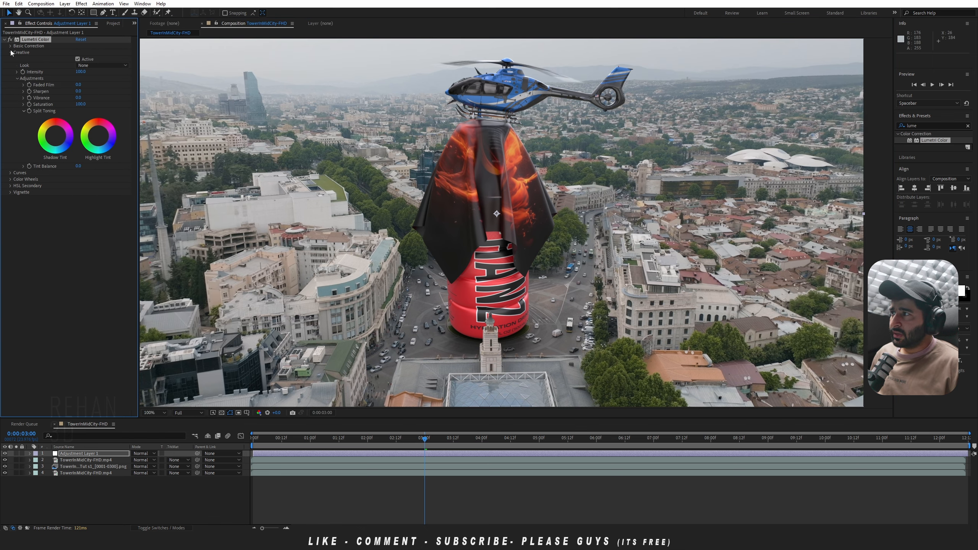
pyautogui.click(11, 47)
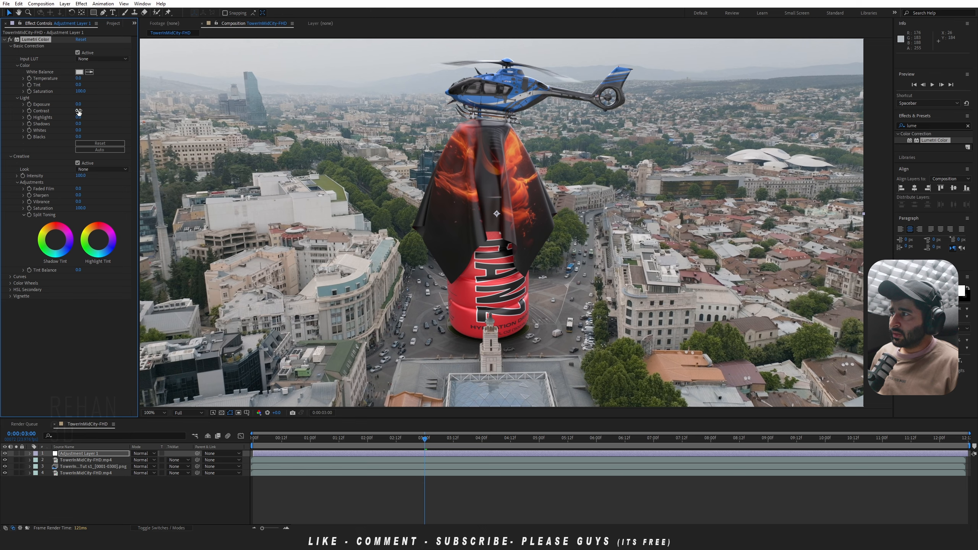
# Step: Try out the exposure and lower the contrast in Lumetri's Basic Correction, fitting the composition view up to 100%
pyautogui.moveTo(80, 105); pyautogui.dragTo(126, 119)
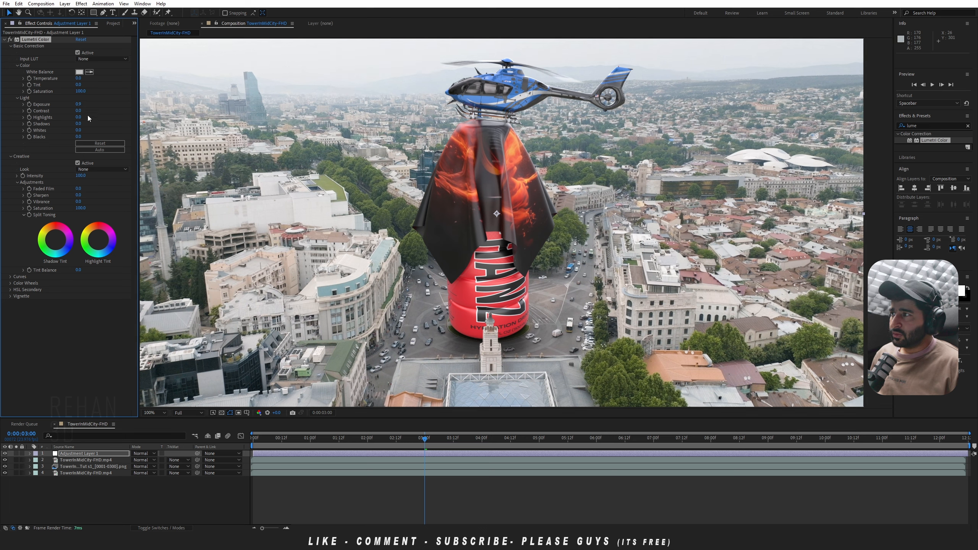
pyautogui.moveTo(95, 112); pyautogui.dragTo(58, 110)
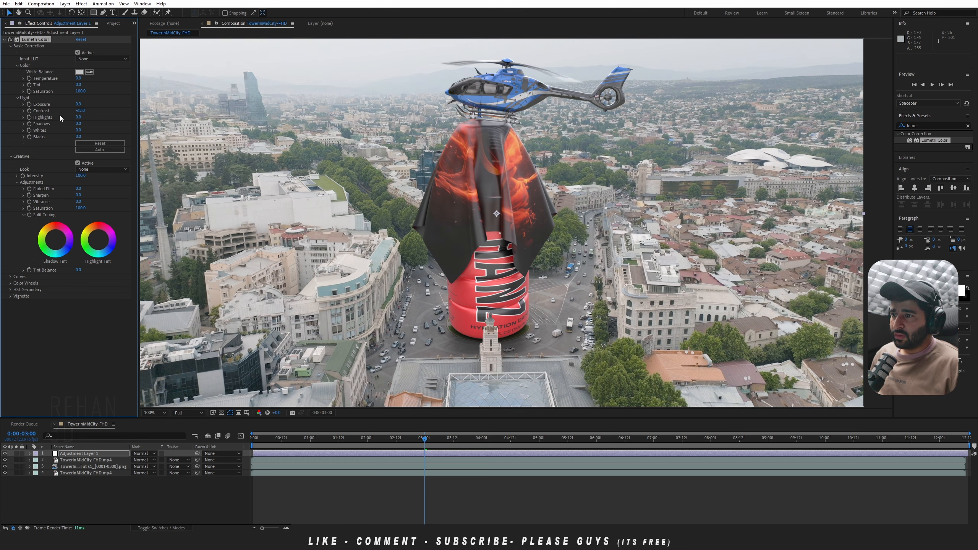
pyautogui.scroll(-1, 424, 231)
pyautogui.click(152, 413)
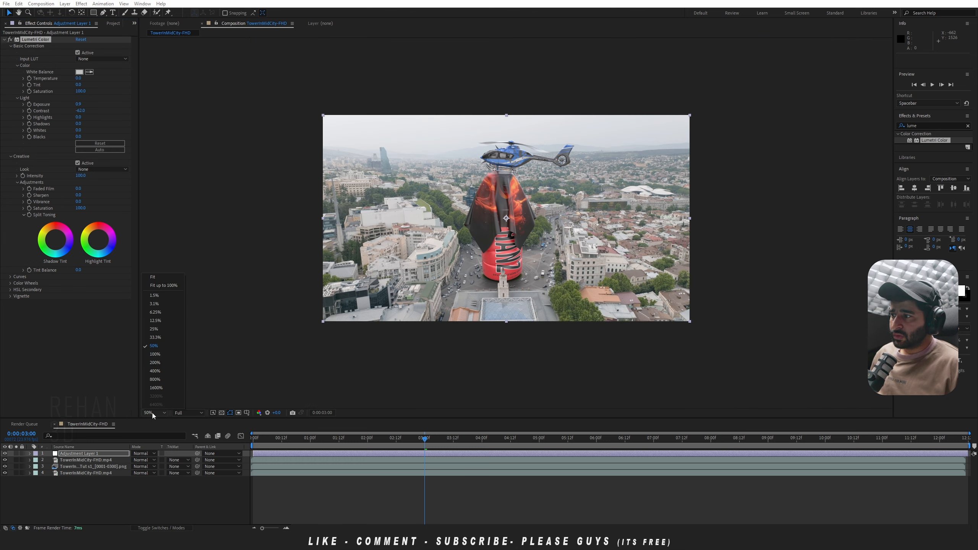
pyautogui.click(164, 285)
# Step: Set the Lumetri shadows to 13 and raise the Creative sharpen and vibrance amounts
pyautogui.moveTo(79, 124); pyautogui.dragTo(71, 131)
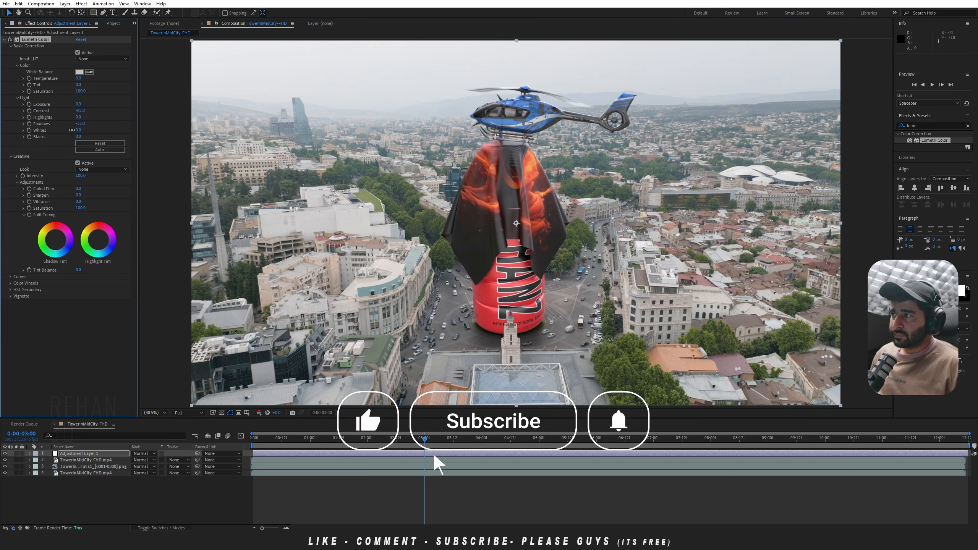
pyautogui.hotkey('ctrl', 'z')
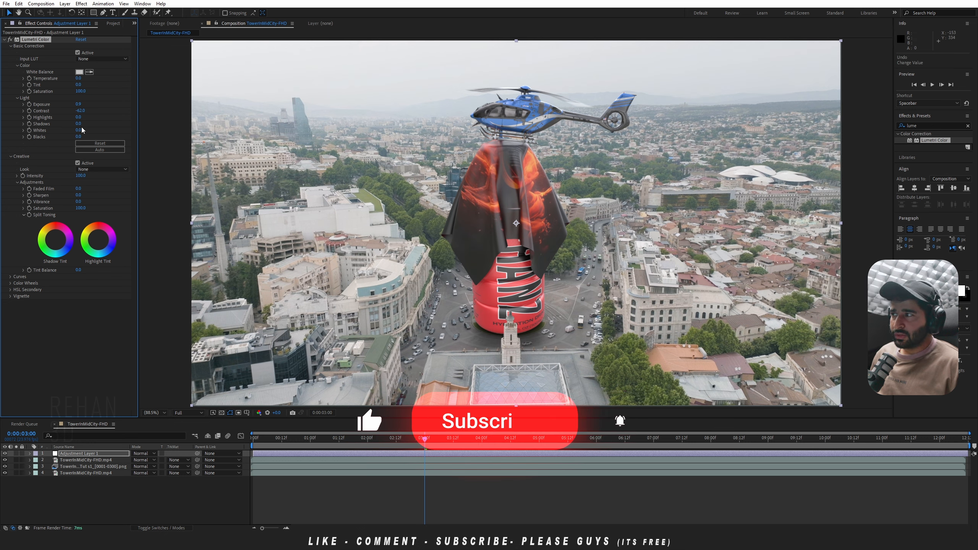
pyautogui.moveTo(78, 124); pyautogui.dragTo(88, 128)
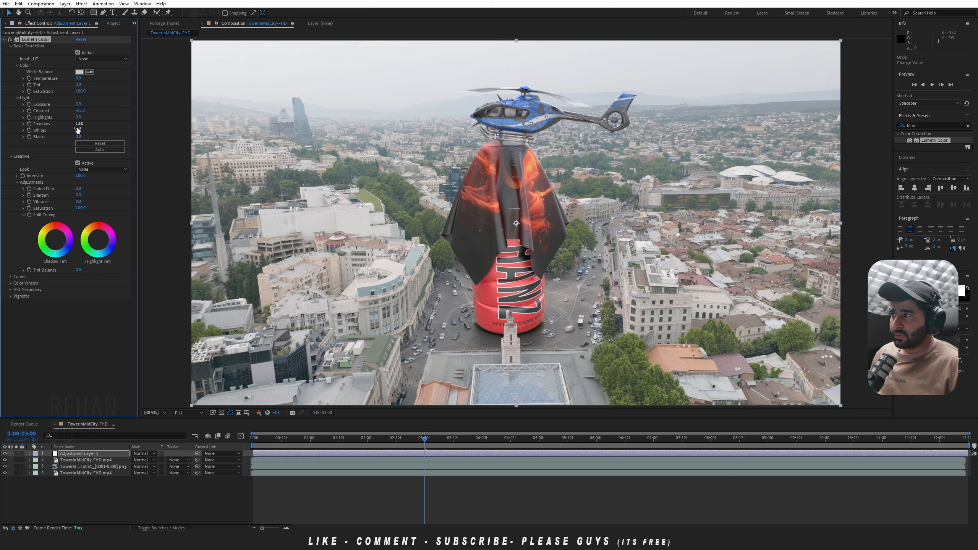
pyautogui.moveTo(77, 132); pyautogui.dragTo(87, 134)
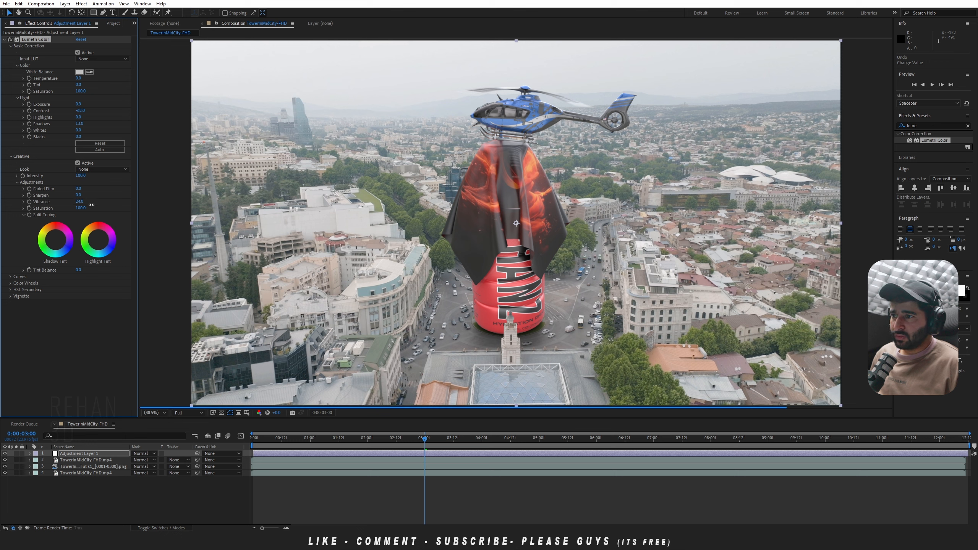
pyautogui.moveTo(106, 207)
pyautogui.mouseDown()
pyautogui.moveTo(138, 210)
pyautogui.moveTo(99, 205)
pyautogui.moveTo(107, 208)
pyautogui.mouseUp()
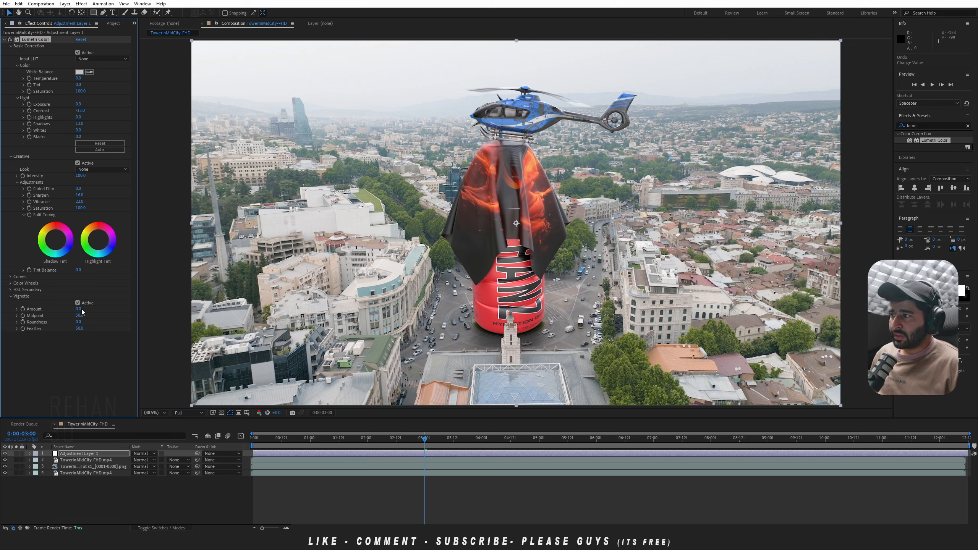
# Step: Give the Lumetri vignette a slightly negative amount and check the graded shot further along the timeline
pyautogui.moveTo(59, 309)
pyautogui.mouseDown()
pyautogui.moveTo(46, 309)
pyautogui.moveTo(74, 313)
pyautogui.mouseUp()
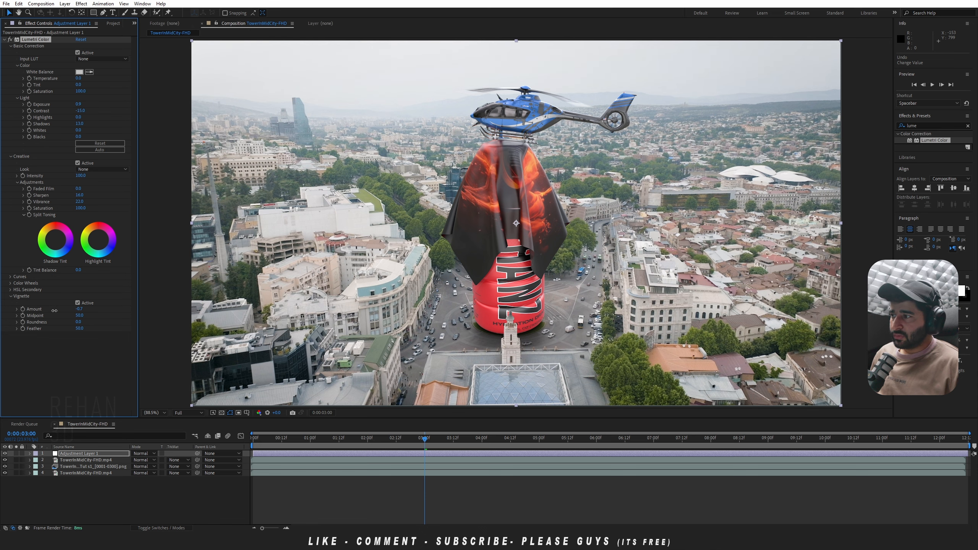
pyautogui.scroll(-1, 311, 279)
pyautogui.moveTo(313, 440); pyautogui.dragTo(571, 439)
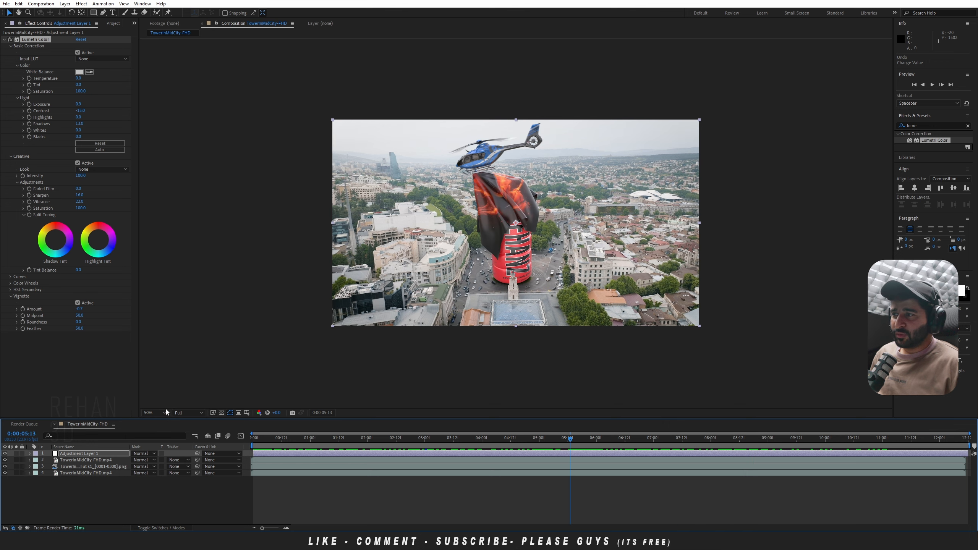
# Step: Fit the composition view up to 100% and play back the graded helicopter and cloth animation from an earlier frame
pyautogui.click(154, 413)
pyautogui.click(169, 288)
pyautogui.click(581, 440)
pyautogui.moveTo(590, 442); pyautogui.dragTo(357, 451)
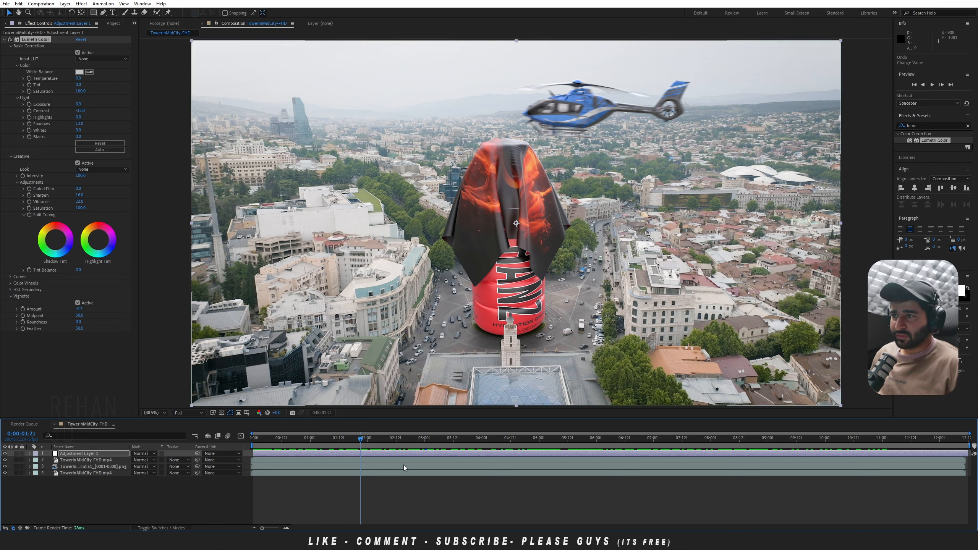
pyautogui.press('space')
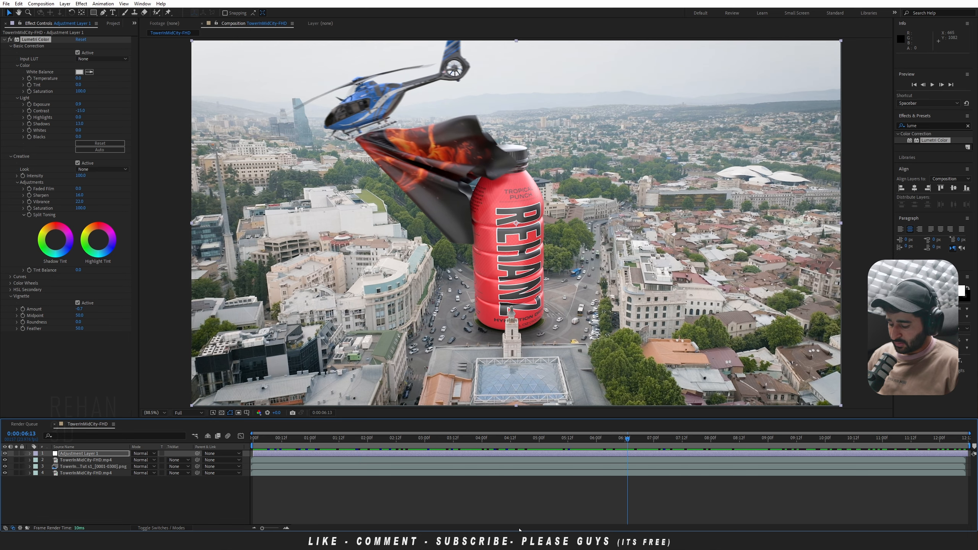
# Step: Add the composition to the render queue and set its output module to QuickTime format with RGB channels
pyautogui.hotkey('ctrl', 'm')
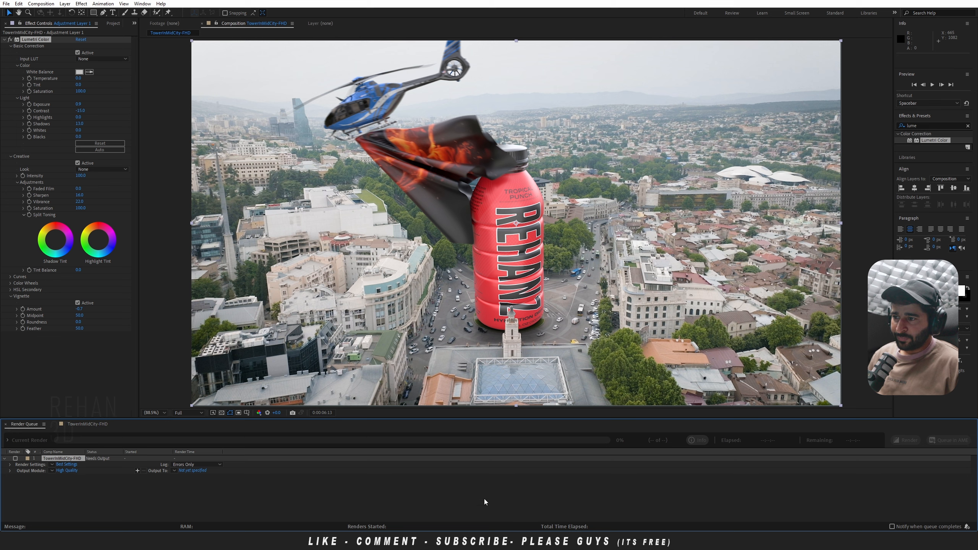
pyautogui.click(67, 471)
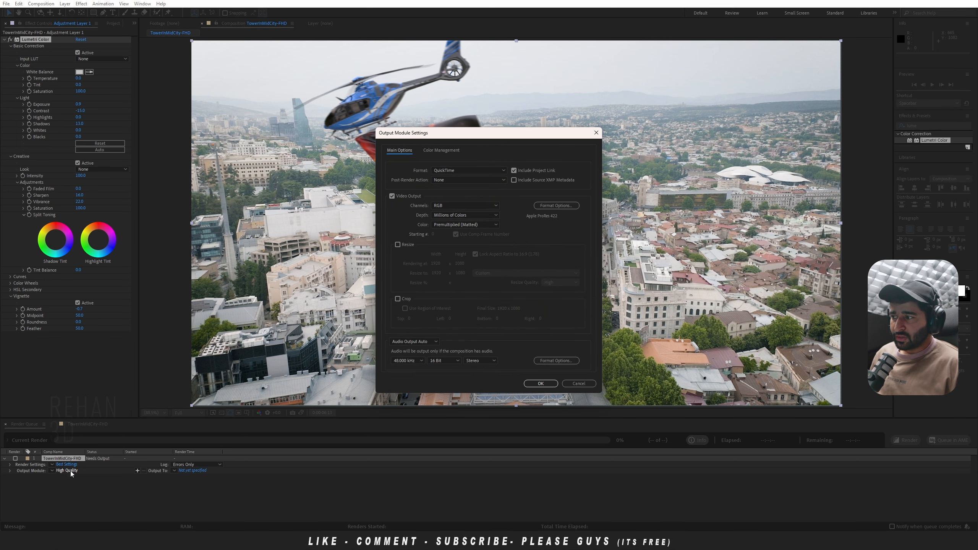
pyautogui.click(473, 170)
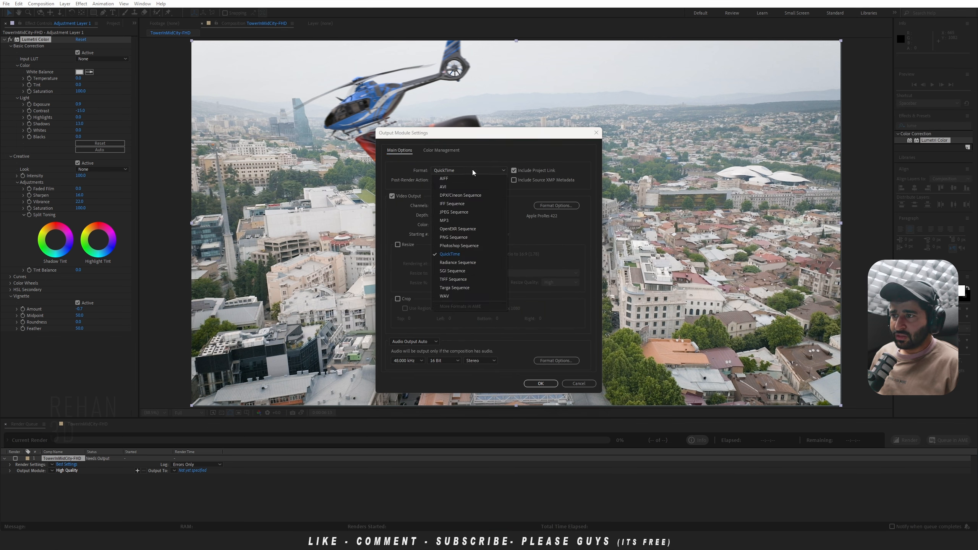
pyautogui.click(455, 255)
pyautogui.click(460, 204)
pyautogui.click(460, 205)
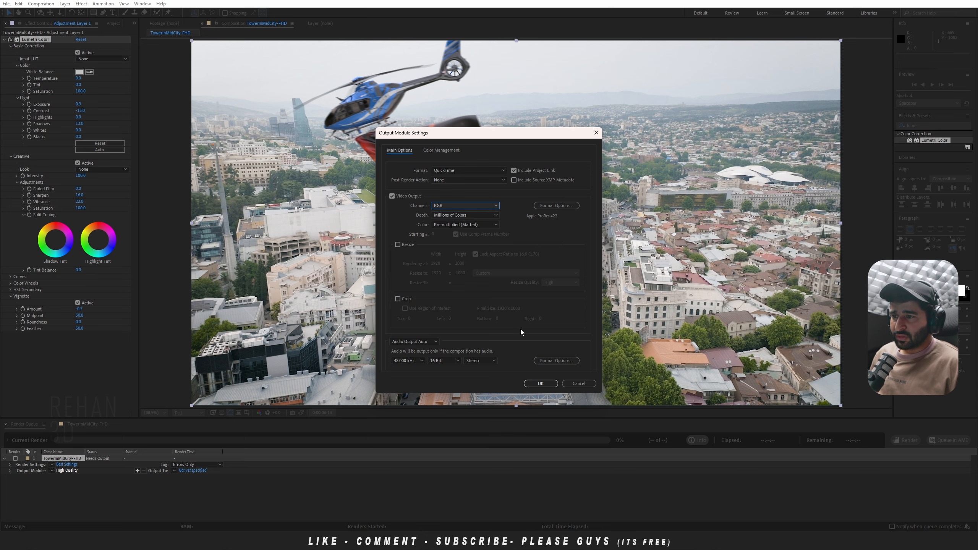
pyautogui.click(541, 384)
# Step: Set the output file to TowerInMidCity-FHD.mov and start rendering the queued composition
pyautogui.click(193, 471)
pyautogui.click(393, 289)
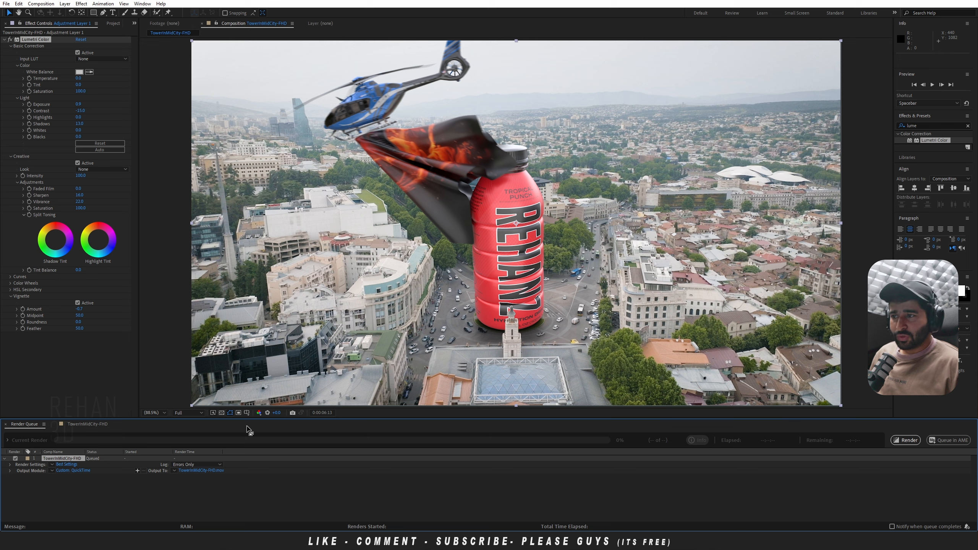
pyautogui.click(905, 440)
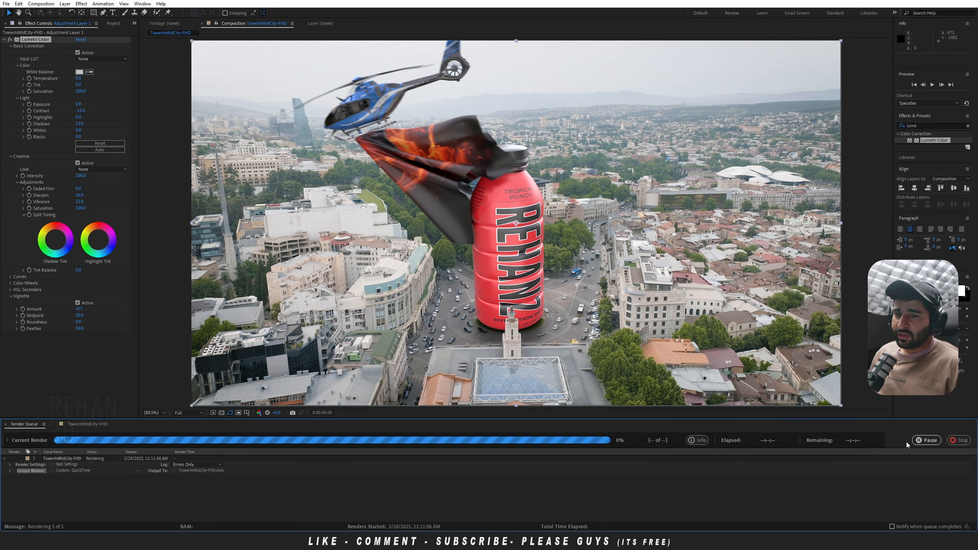